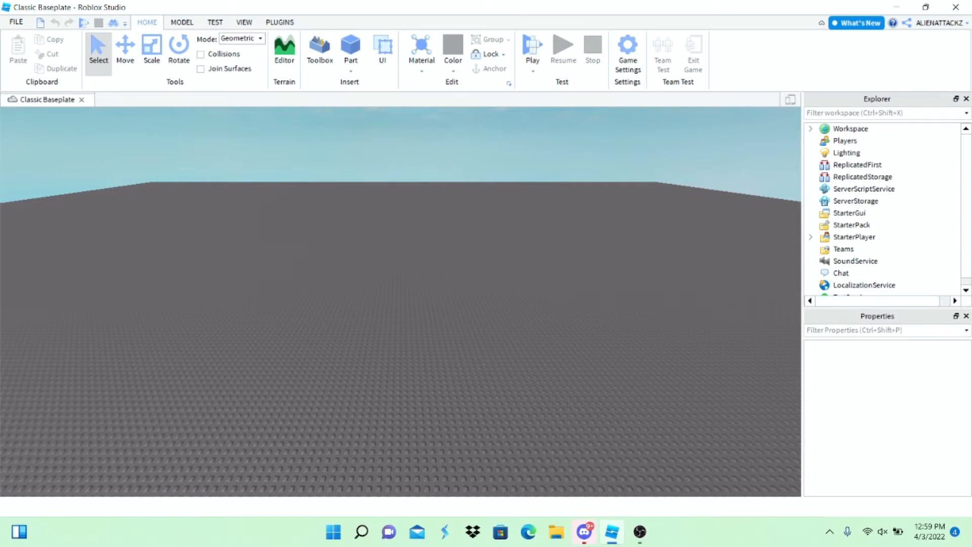
# Step: Insert a block part into the workspace and rename it Floor
pyautogui.click(350, 48)
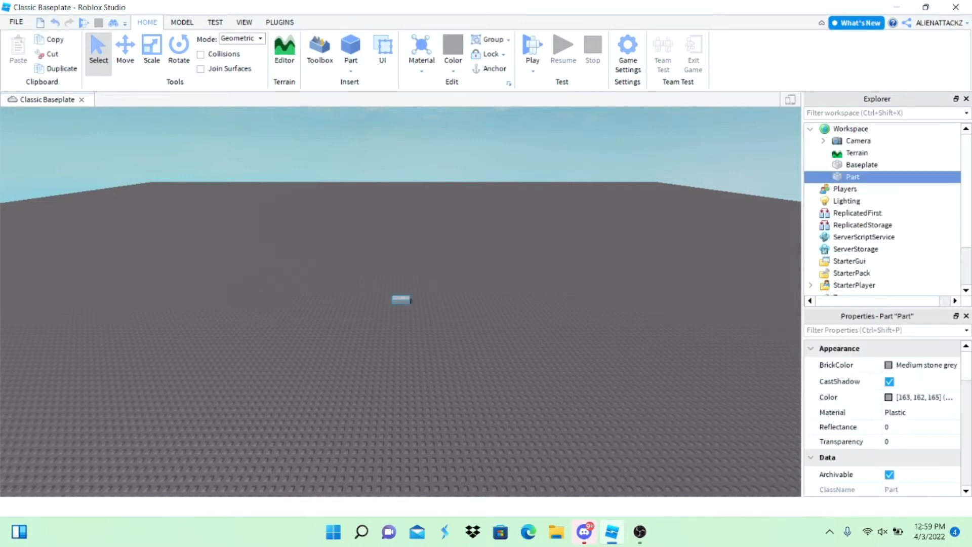
pyautogui.scroll(3, 400, 297)
pyautogui.scroll(2, 401, 297)
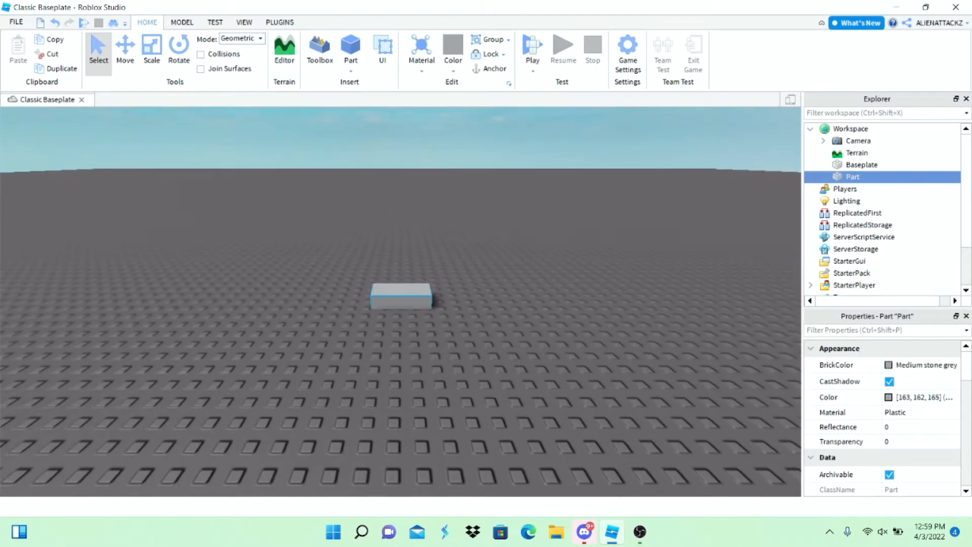
pyautogui.click(244, 23)
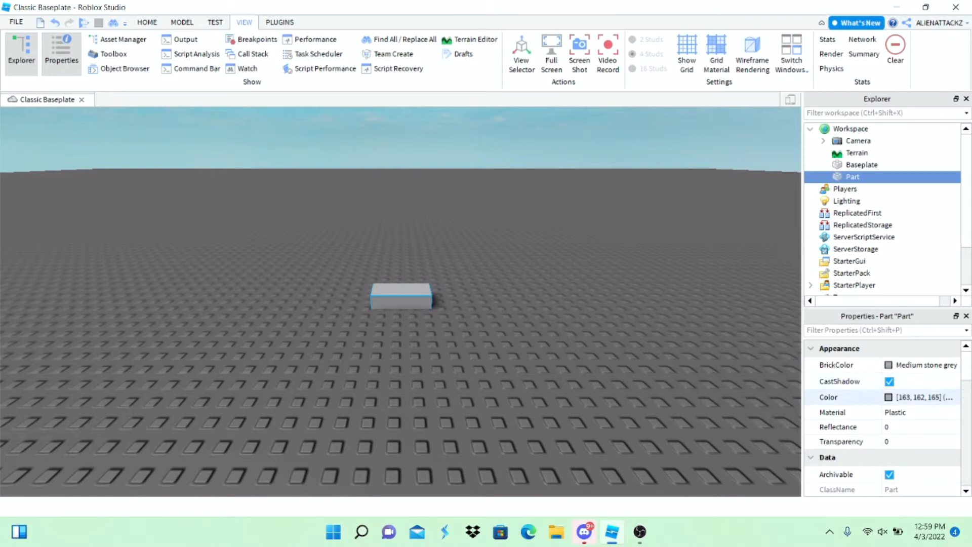
pyautogui.scroll(-2, 881, 398)
pyautogui.click(890, 429)
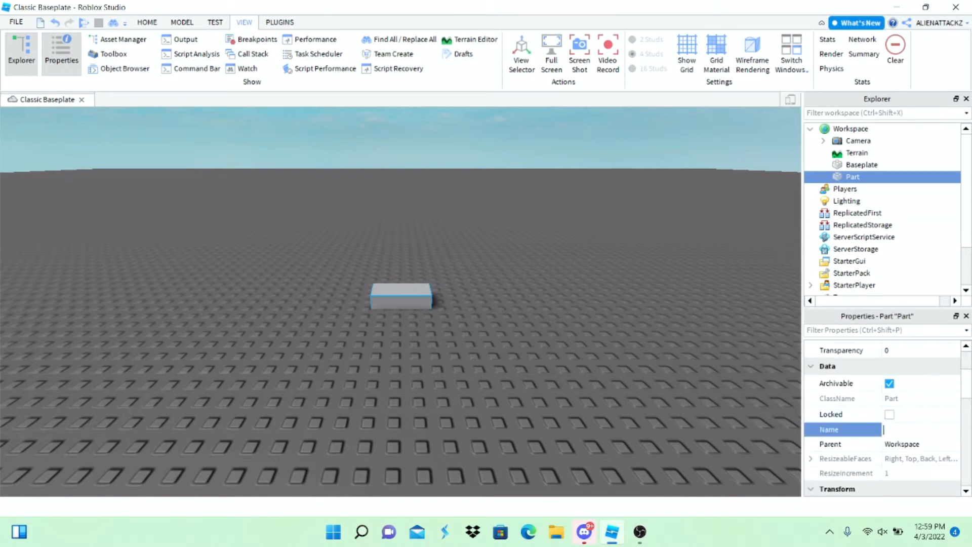
pyautogui.press('Return')
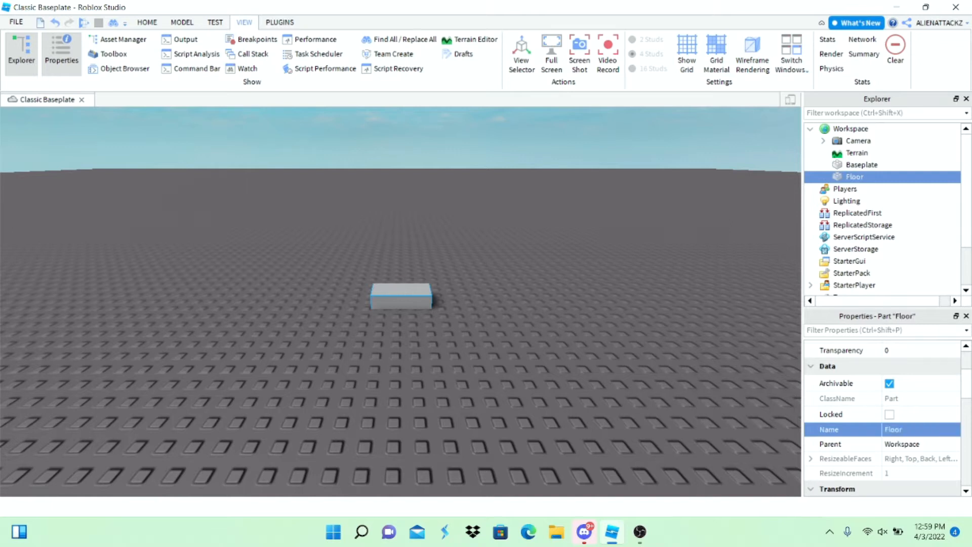
# Step: Set the BrickColor of the Floor part to Brown
pyautogui.scroll(-5, 881, 417)
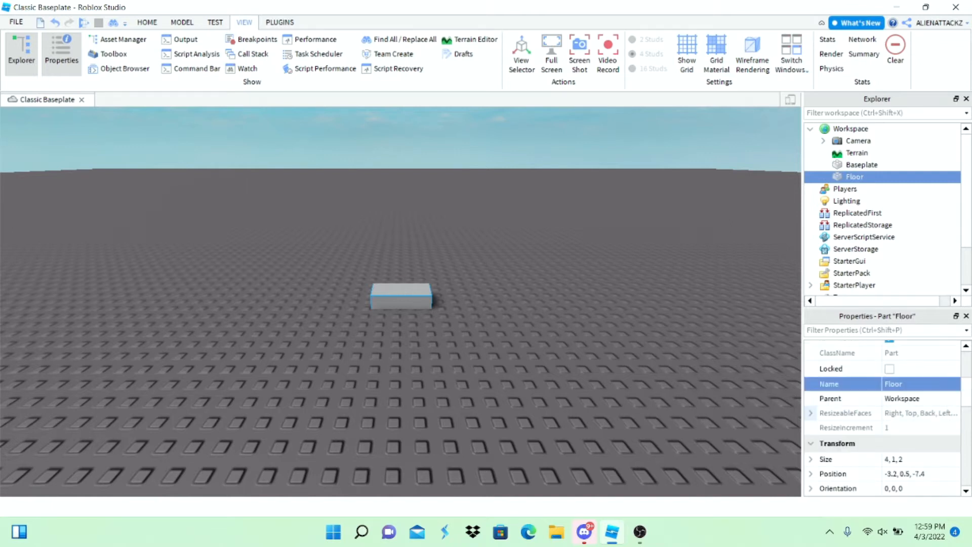
pyautogui.scroll(-5, 882, 417)
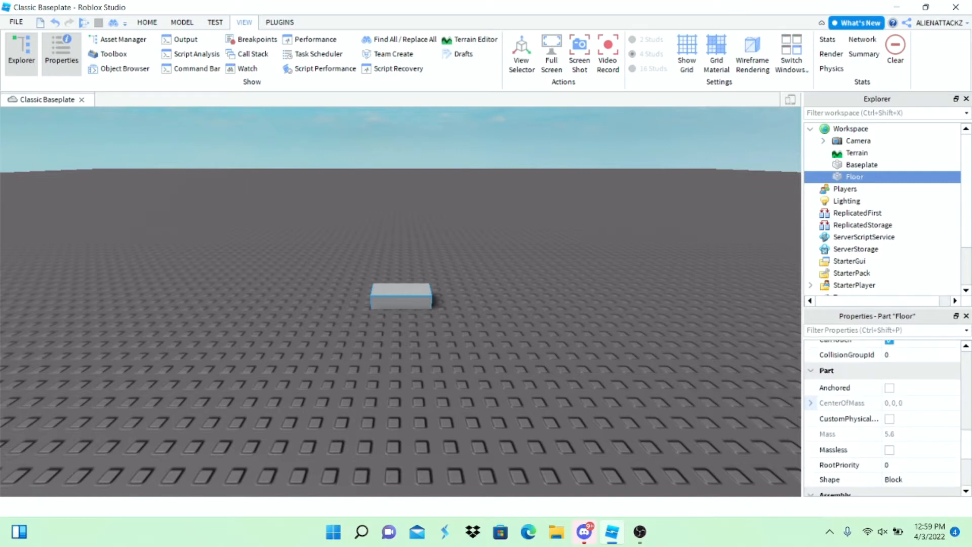
pyautogui.scroll(10, 881, 417)
pyautogui.scroll(3, 882, 416)
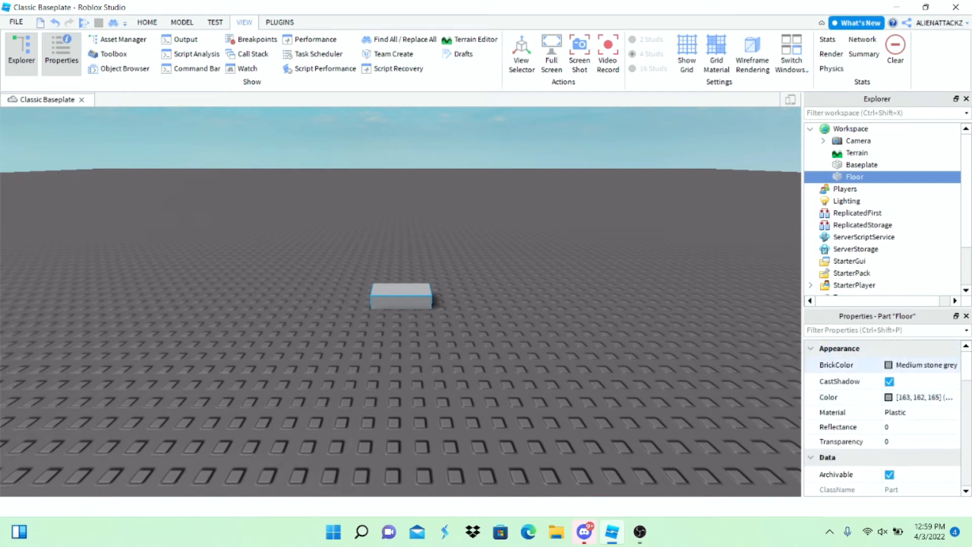
pyautogui.click(888, 364)
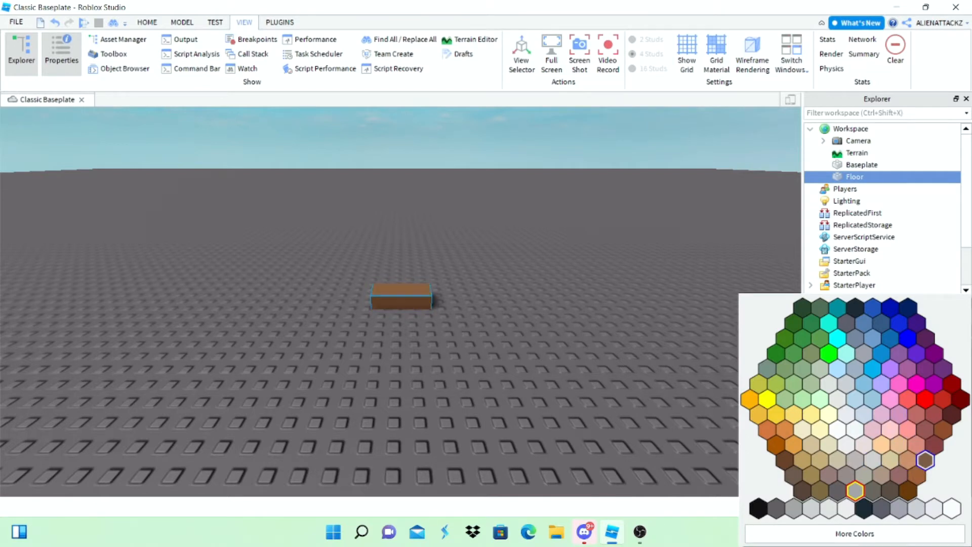
pyautogui.click(925, 460)
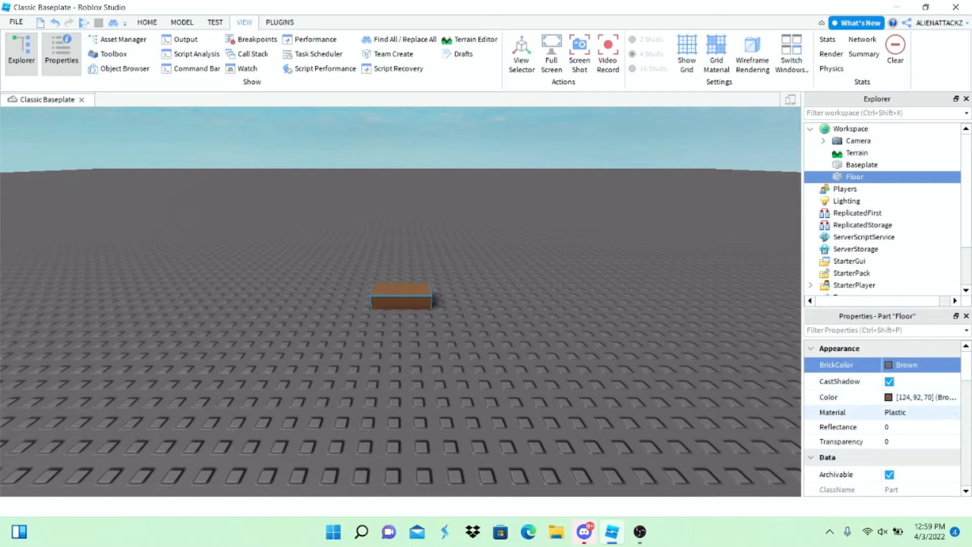
# Step: Change the Floor part's material to WoodPlanks
pyautogui.click(920, 412)
pyautogui.click(920, 412)
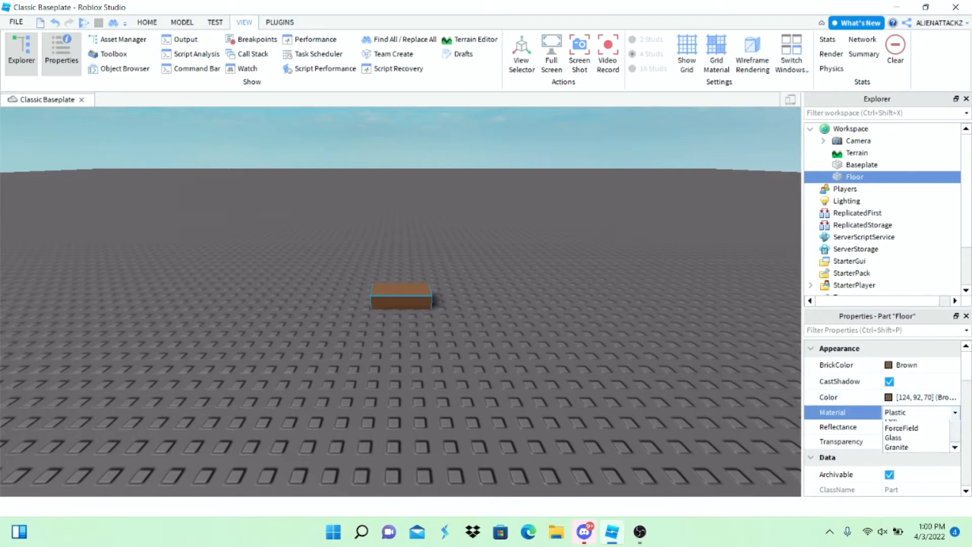
pyautogui.scroll(-2, 915, 424)
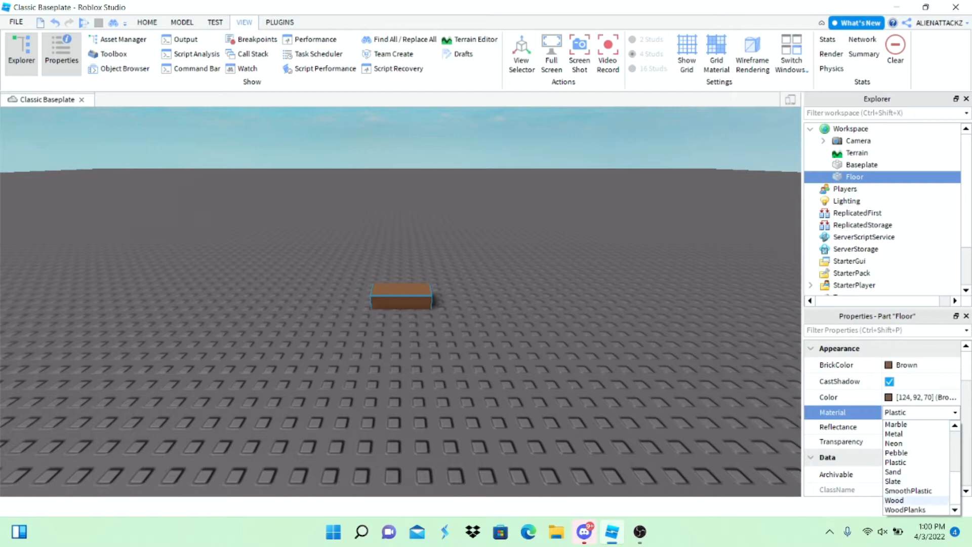
pyautogui.click(905, 509)
pyautogui.click(400, 355)
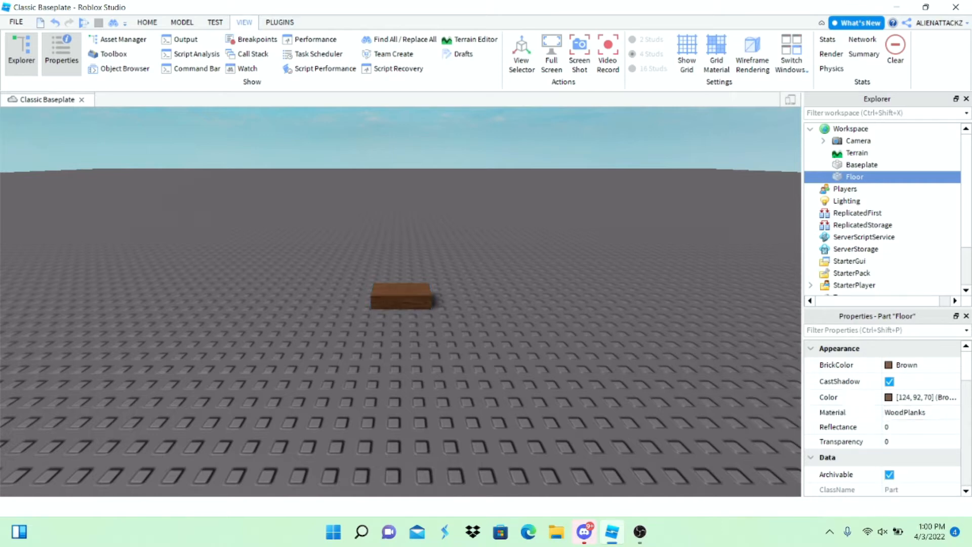
# Step: Activate the Scale tool and select the Floor part for resizing
pyautogui.scroll(3, 400, 301)
pyautogui.moveTo(400, 301); pyautogui.dragTo(332, 283, button='right')
pyautogui.scroll(-3, 400, 301)
pyautogui.scroll(1, 400, 302)
pyautogui.scroll(3, 400, 301)
pyautogui.scroll(-3, 400, 301)
pyautogui.scroll(1, 400, 301)
pyautogui.click(147, 23)
pyautogui.click(151, 48)
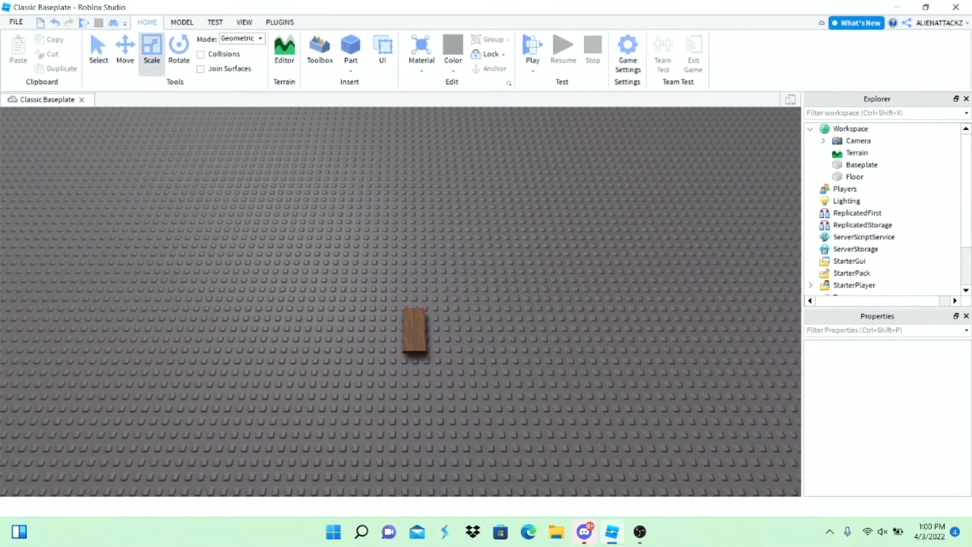
pyautogui.scroll(5, 407, 319)
pyautogui.click(407, 319)
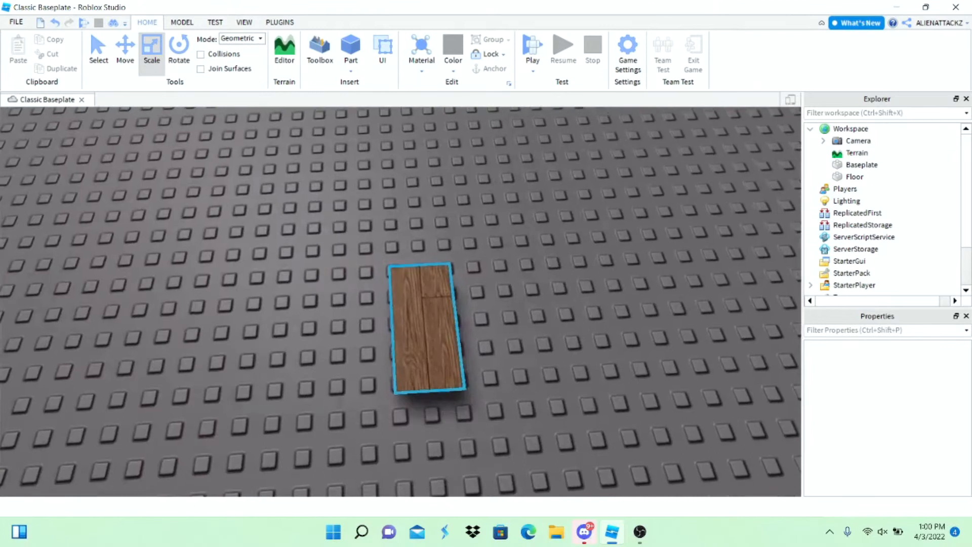
pyautogui.scroll(-5, 400, 302)
pyautogui.click(410, 321)
# Step: Try stretching the Floor part horizontally with the scale handles, undoing each size change
pyautogui.moveTo(378, 320); pyautogui.dragTo(220, 321)
pyautogui.moveTo(334, 282); pyautogui.dragTo(340, 234)
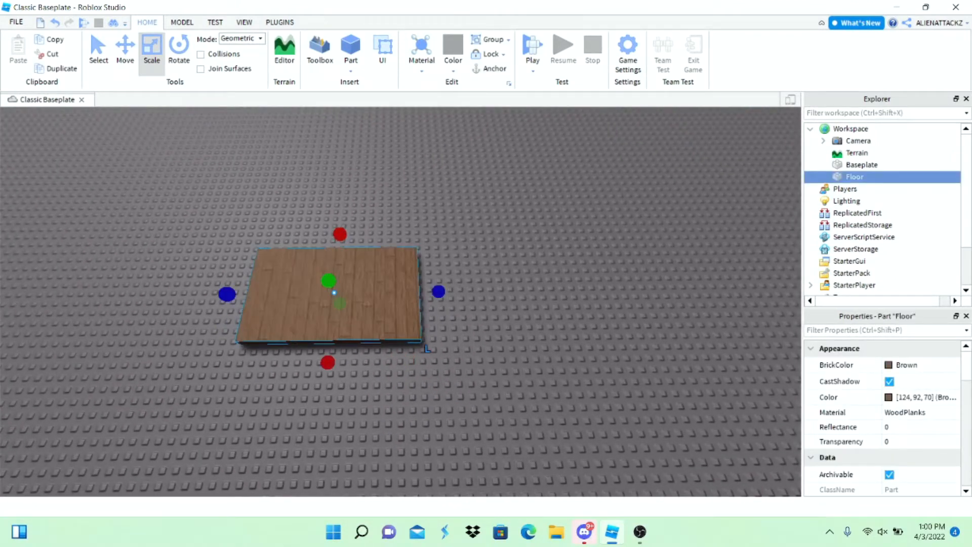
pyautogui.hotkey('ctrl', 'z')
pyautogui.hotkey('ctrl', 'z')
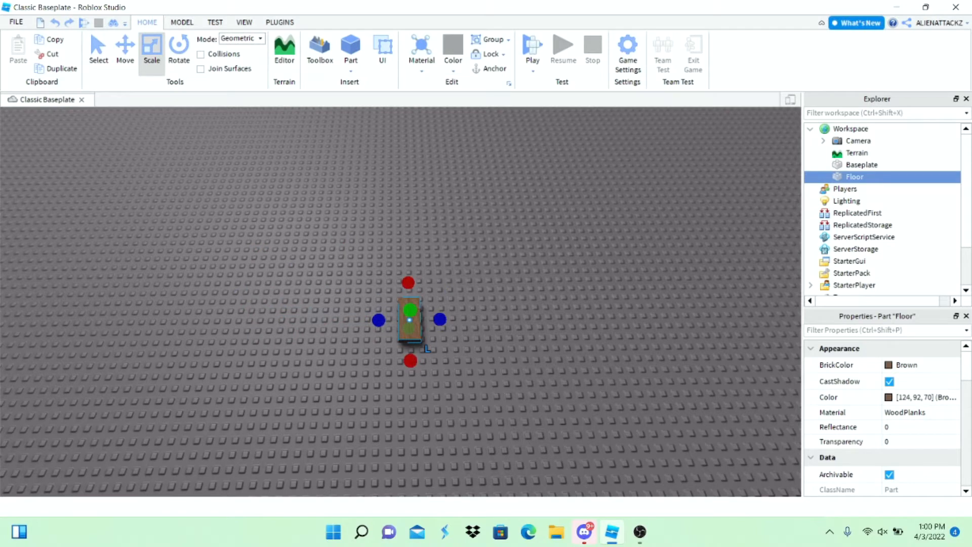
pyautogui.click(182, 22)
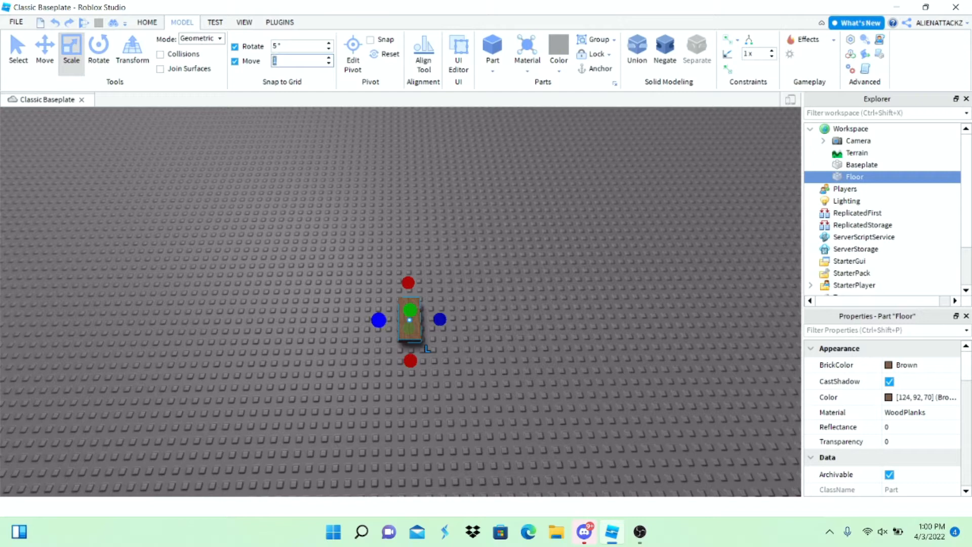
pyautogui.moveTo(379, 320); pyautogui.dragTo(188, 322)
pyautogui.hotkey('ctrl', 'z')
# Step: Scale the Floor part lengthwise and sideways into a large rectangular platform on the baseplate
pyautogui.moveTo(409, 320); pyautogui.dragTo(325, 319, button='right')
pyautogui.scroll(-2, 410, 320)
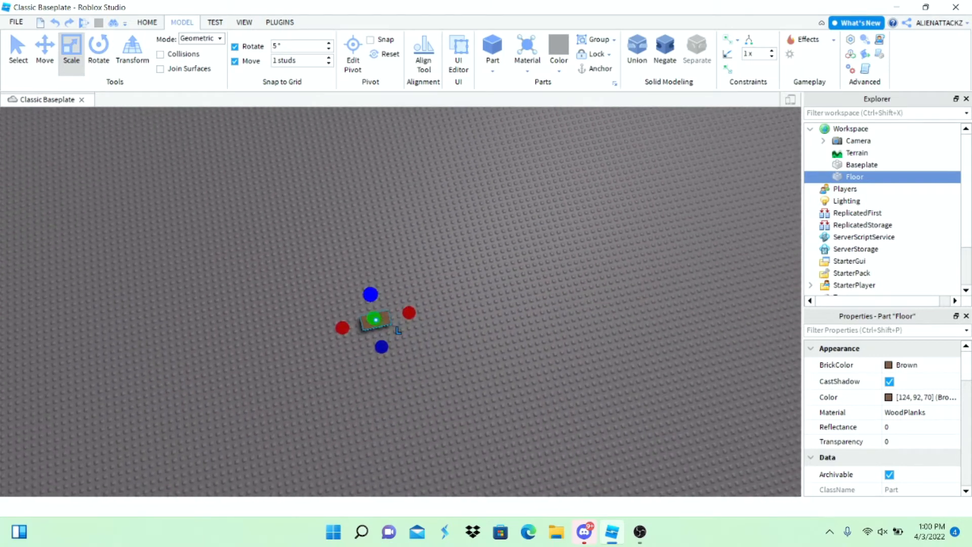
pyautogui.moveTo(370, 294); pyautogui.dragTo(334, 126)
pyautogui.moveTo(334, 126); pyautogui.dragTo(303, 106, button='right')
pyautogui.scroll(-2, 419, 287)
pyautogui.keyDown('ctrl'); pyautogui.moveTo(419, 286); pyautogui.dragTo(462, 289); pyautogui.keyUp('ctrl')
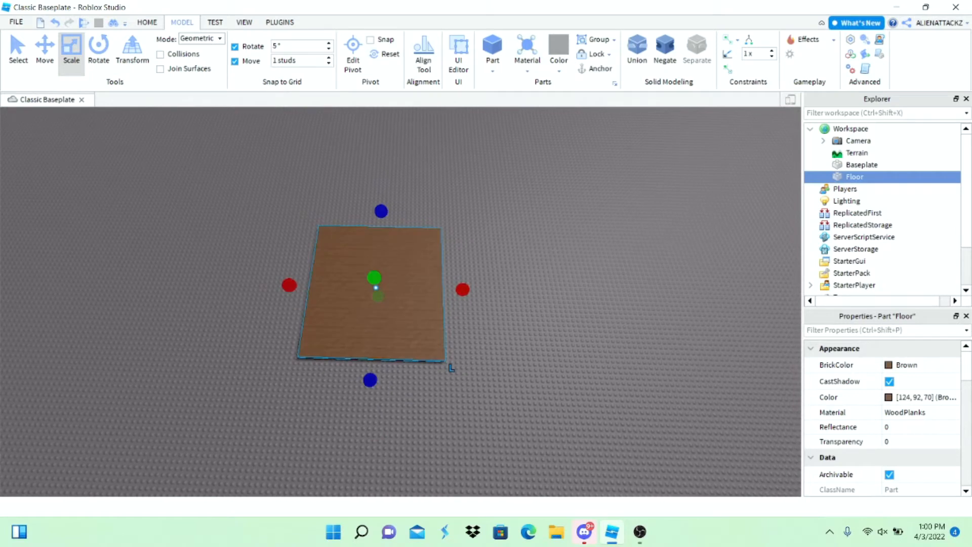
pyautogui.moveTo(380, 211); pyautogui.dragTo(383, 174)
pyautogui.moveTo(462, 266); pyautogui.dragTo(484, 267)
pyautogui.moveTo(392, 174); pyautogui.dragTo(394, 154)
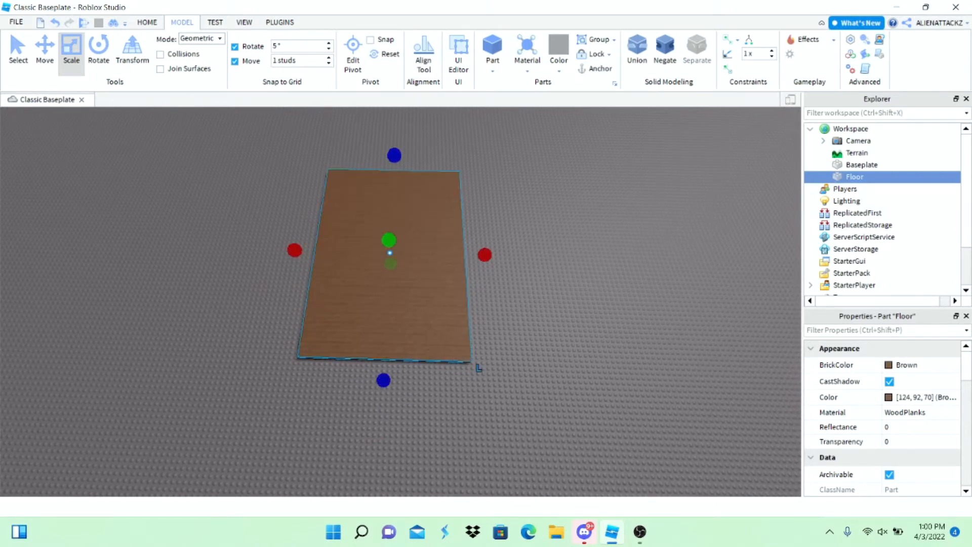
# Step: Insert an R15 Block Rig onto the floor with the Rig Builder
pyautogui.click(394, 137)
pyautogui.press('w')
pyautogui.press('a')
pyautogui.moveTo(399, 301); pyautogui.dragTo(478, 248, button='right')
pyautogui.press('s')
pyautogui.press('w')
pyautogui.click(280, 22)
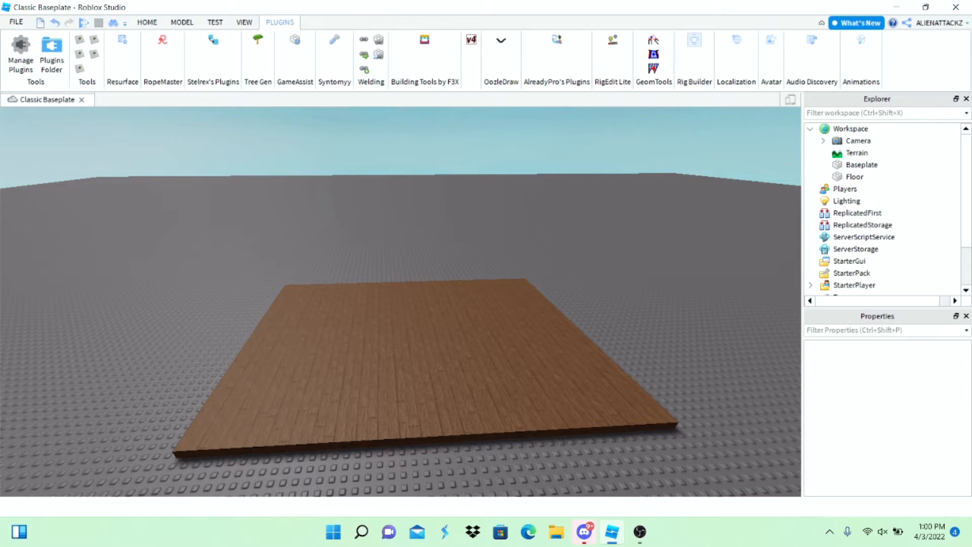
pyautogui.click(694, 40)
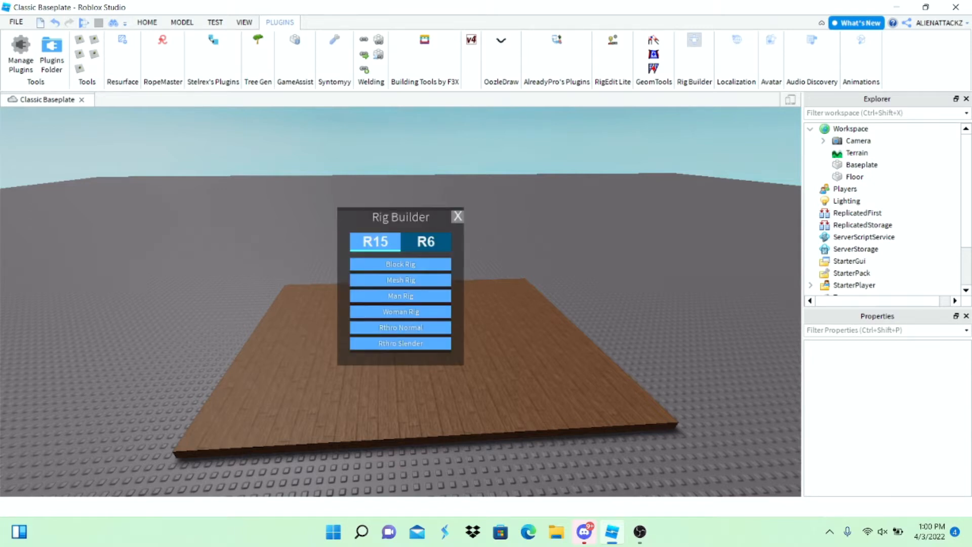
pyautogui.click(400, 263)
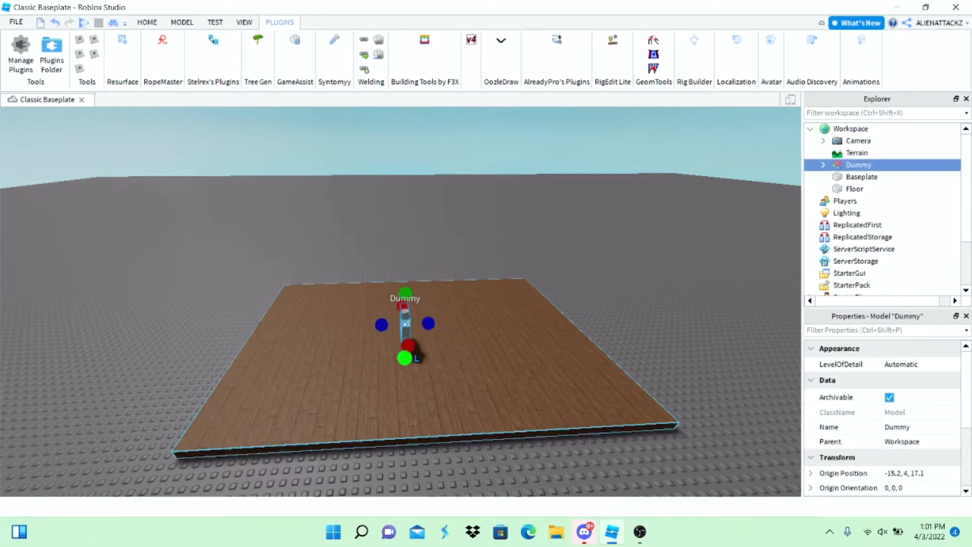
# Step: Select the Floor part and shorten it slightly by bringing one end inward
pyautogui.scroll(4, 260, 299)
pyautogui.moveTo(401, 301); pyautogui.dragTo(425, 279, button='right')
pyautogui.scroll(-4, 480, 344)
pyautogui.click(455, 324)
pyautogui.scroll(-3, 456, 303)
pyautogui.scroll(-1, 399, 301)
pyautogui.scroll(3, 400, 301)
pyautogui.scroll(-3, 400, 301)
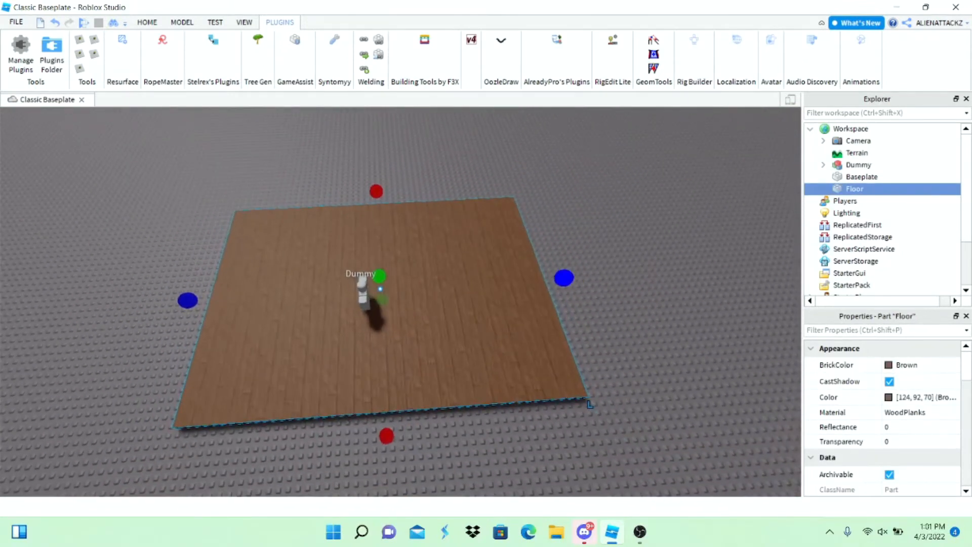
pyautogui.moveTo(564, 277); pyautogui.dragTo(526, 279)
# Step: Adjust the Floor part's edges further to refine its size around the dummy
pyautogui.moveTo(526, 280); pyautogui.dragTo(405, 284, button='right')
pyautogui.scroll(2, 456, 283)
pyautogui.scroll(-1, 464, 267)
pyautogui.moveTo(465, 267); pyautogui.dragTo(438, 272)
pyautogui.click(456, 273)
pyautogui.moveTo(456, 274); pyautogui.dragTo(410, 278, button='right')
pyautogui.click(430, 278)
pyautogui.moveTo(261, 241); pyautogui.dragTo(317, 250)
pyautogui.press('d')
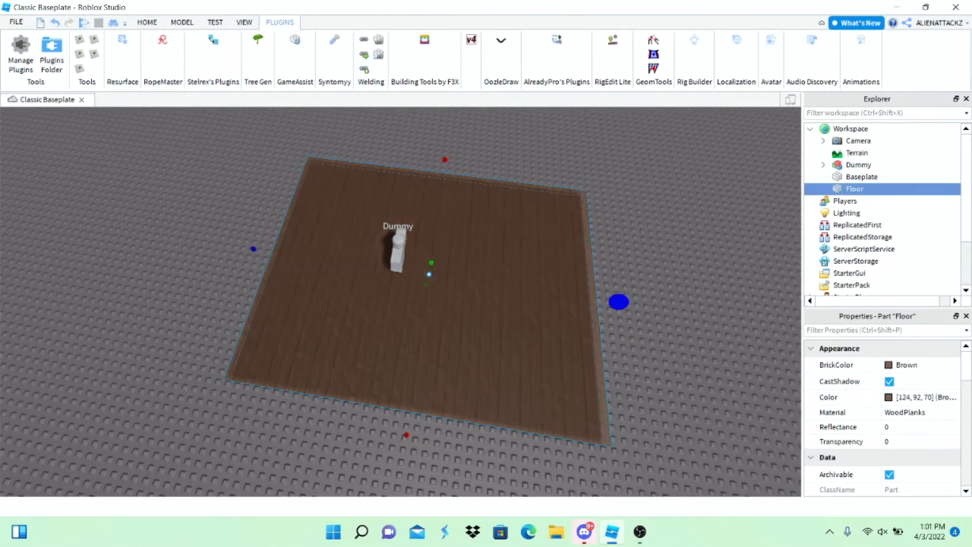
# Step: Move the Dummy off the floor onto the baseplate beside it
pyautogui.click(151, 456)
pyautogui.moveTo(405, 304); pyautogui.dragTo(354, 304, button='right')
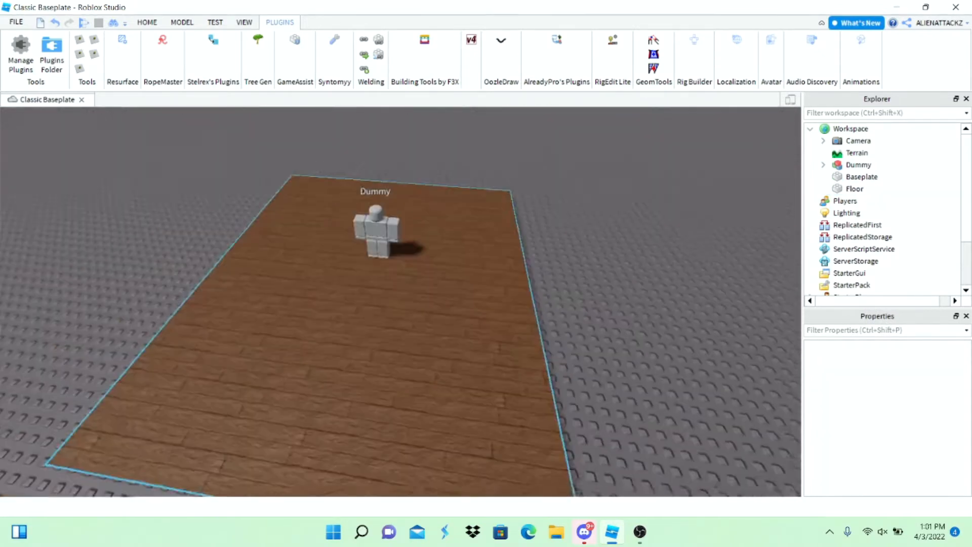
pyautogui.click(383, 238)
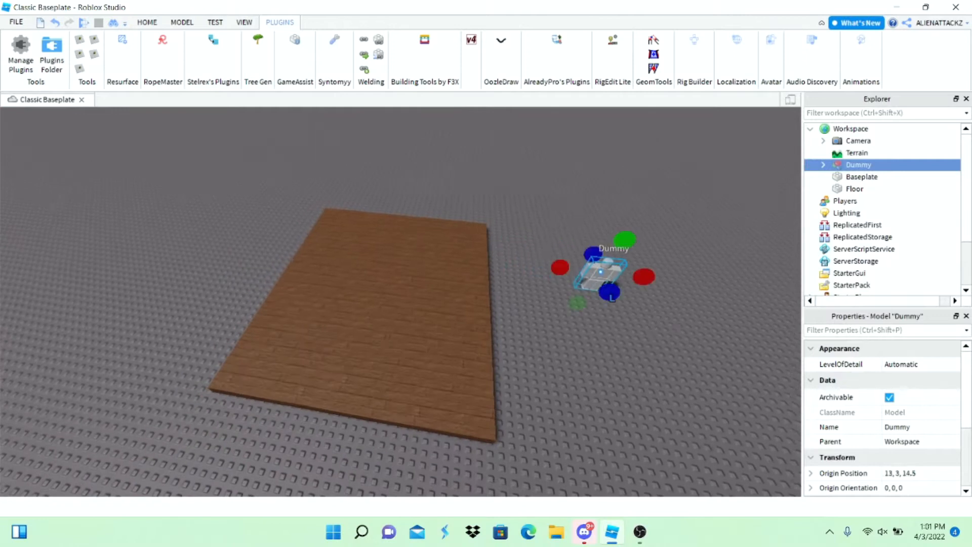
pyautogui.click(737, 353)
# Step: Duplicate the Floor part and scale the copy down to a thin strip along one long edge
pyautogui.moveTo(736, 353); pyautogui.dragTo(596, 368, button='right')
pyautogui.scroll(2, 596, 368)
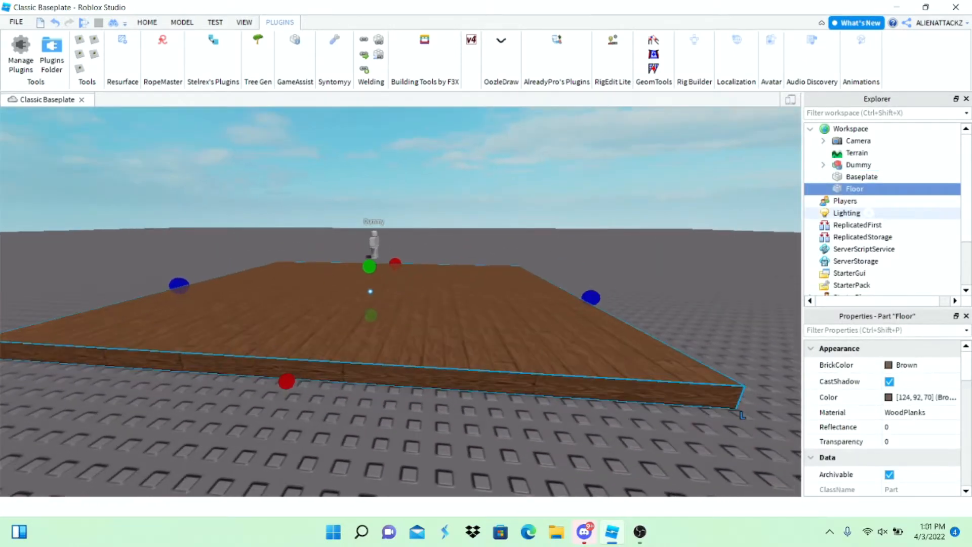
pyautogui.rightClick(854, 188)
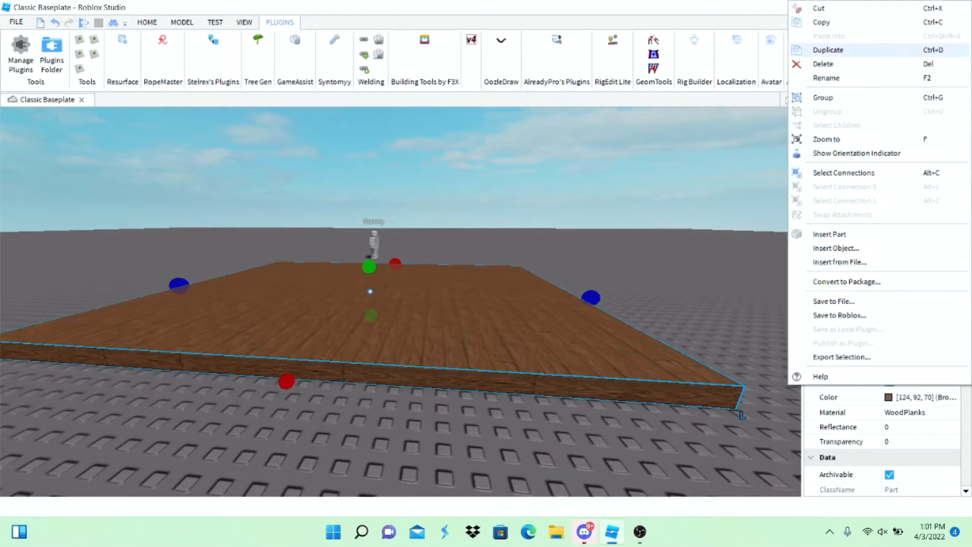
pyautogui.click(828, 49)
pyautogui.press('f')
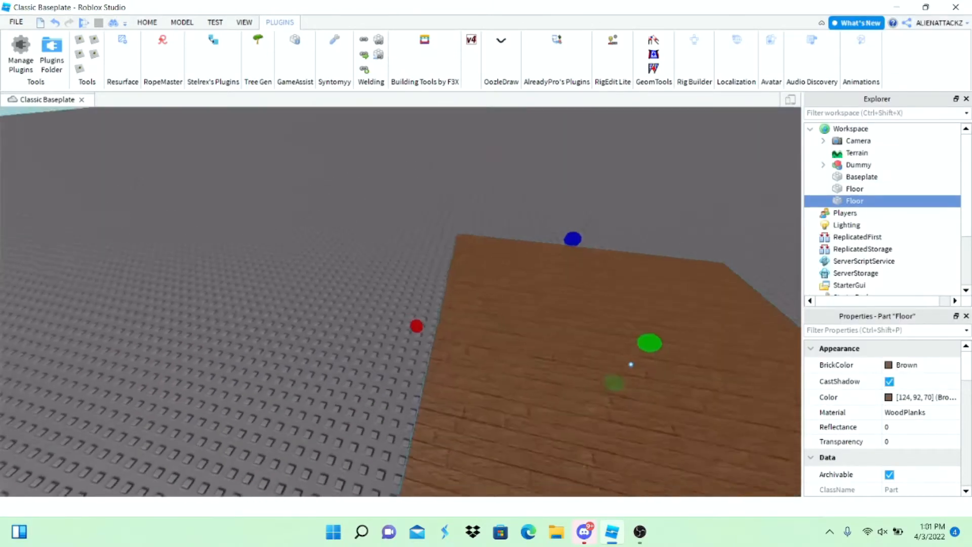
pyautogui.moveTo(331, 293); pyautogui.dragTo(322, 294)
pyautogui.moveTo(615, 262); pyautogui.dragTo(477, 275)
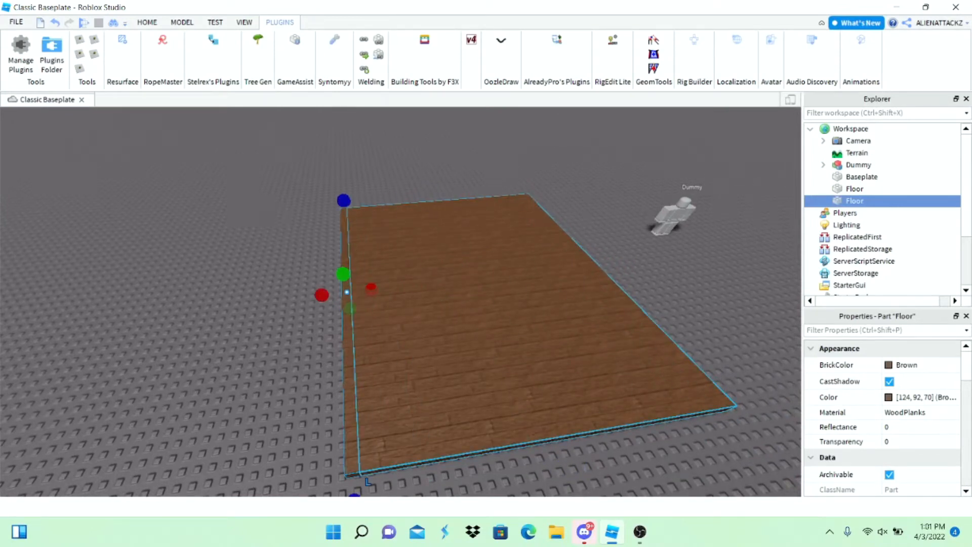
# Step: Recolor the thin strip along the floor's long edge to Cool yellow
pyautogui.scroll(3, 400, 301)
pyautogui.scroll(-2, 400, 301)
pyautogui.scroll(2, 399, 301)
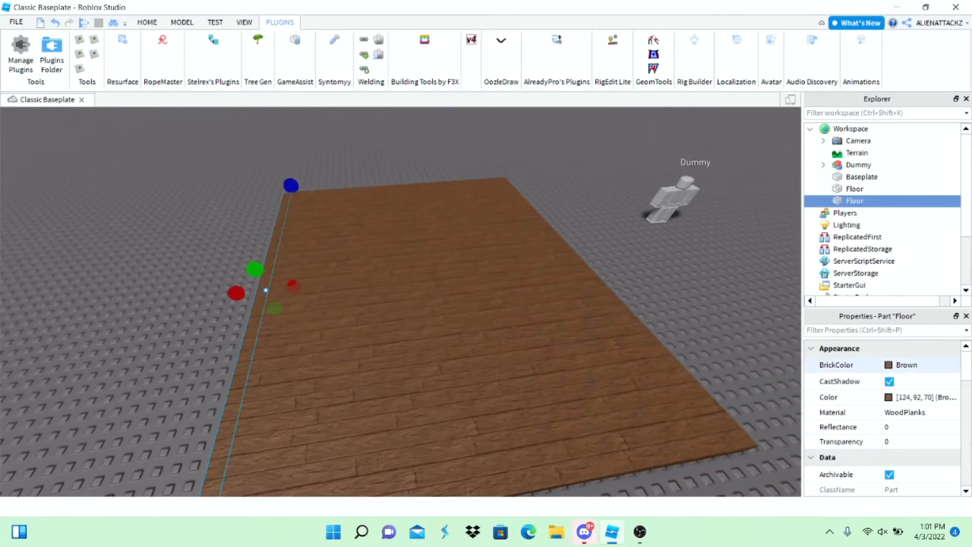
pyautogui.click(906, 364)
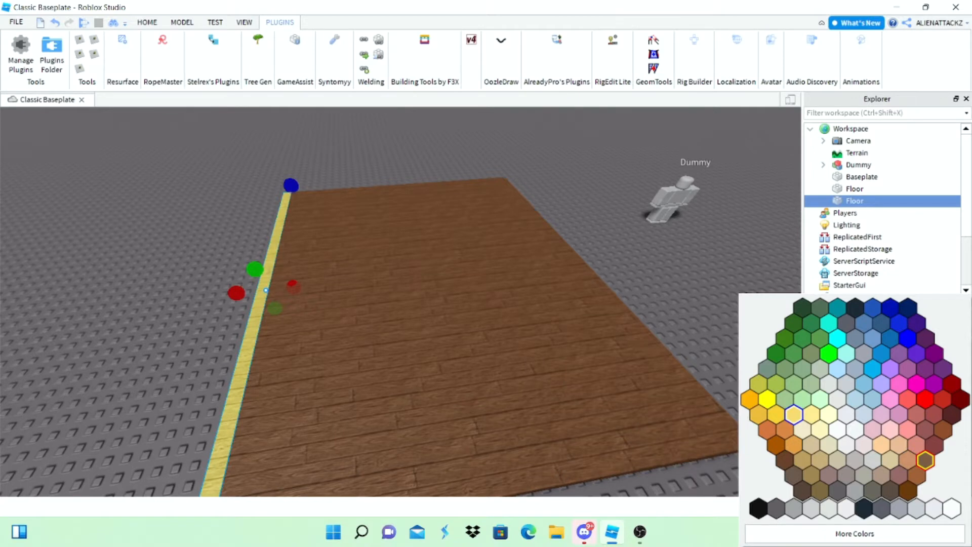
pyautogui.click(793, 414)
pyautogui.click(906, 365)
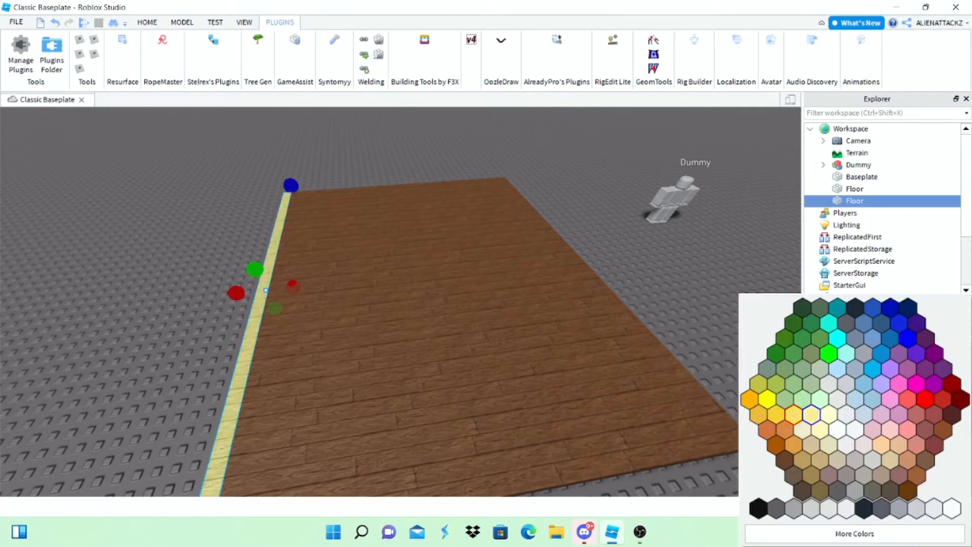
pyautogui.click(811, 414)
# Step: Change the yellow edge strip's material to Concrete
pyautogui.moveTo(324, 354); pyautogui.dragTo(291, 366, button='right')
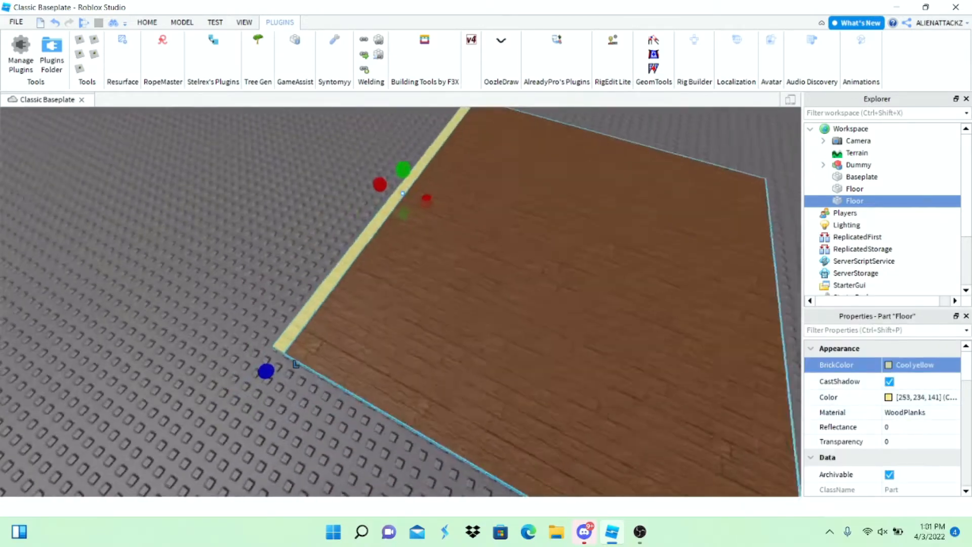
pyautogui.scroll(-5, 291, 366)
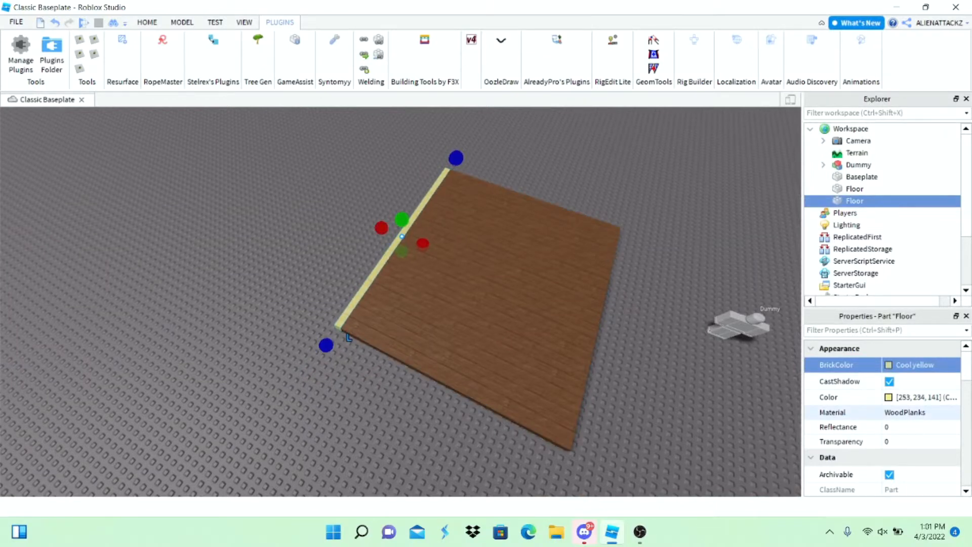
pyautogui.click(920, 412)
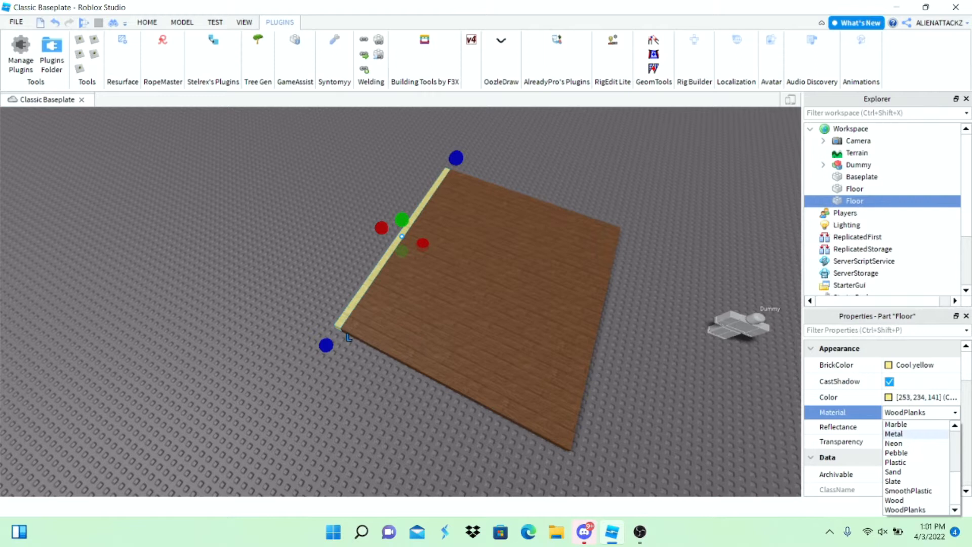
pyautogui.scroll(4, 915, 462)
pyautogui.click(906, 443)
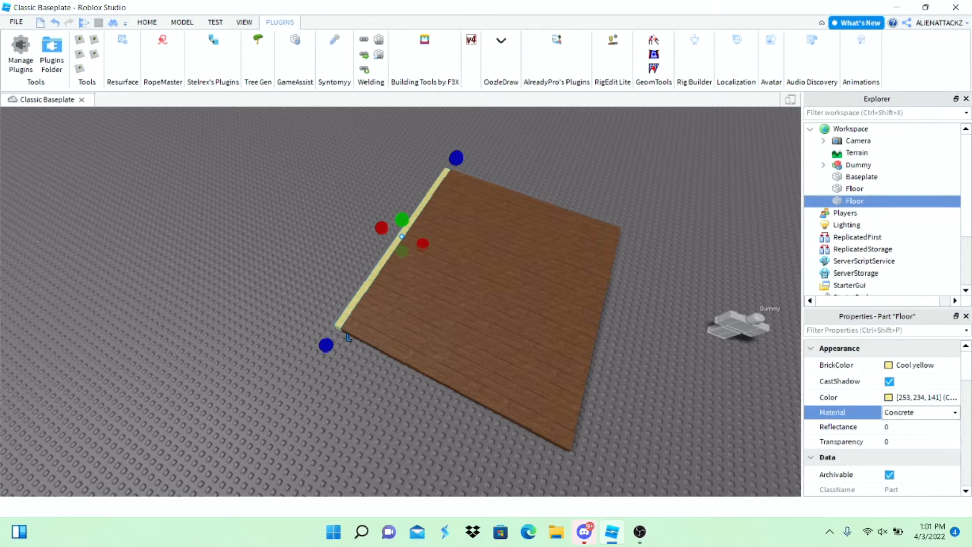
pyautogui.press('Escape')
# Step: Scale the yellow concrete strip upward to form a wall along the floor's long edge
pyautogui.scroll(5, 401, 302)
pyautogui.moveTo(400, 301); pyautogui.dragTo(400, 268, button='right')
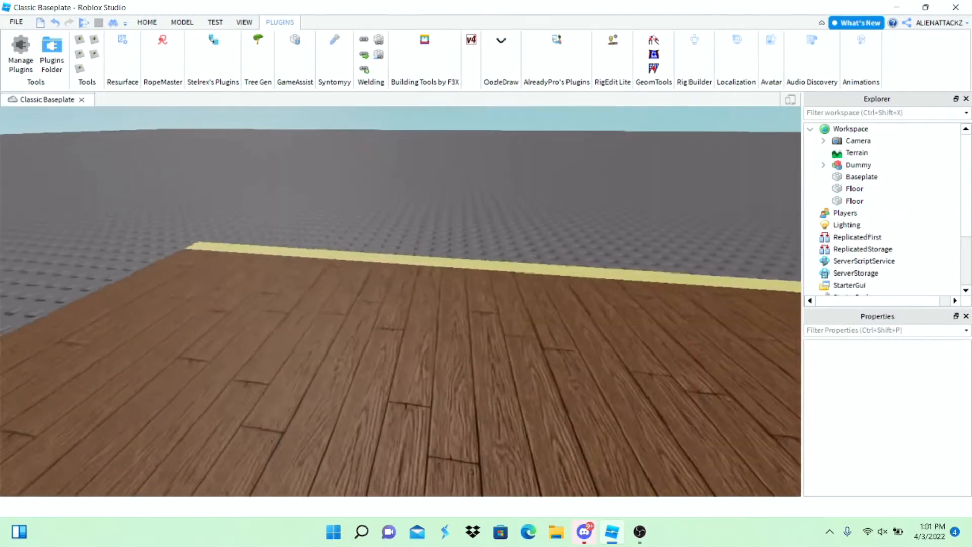
pyautogui.click(400, 268)
pyautogui.press('f')
pyautogui.moveTo(391, 284); pyautogui.dragTo(389, 180)
pyautogui.press('f')
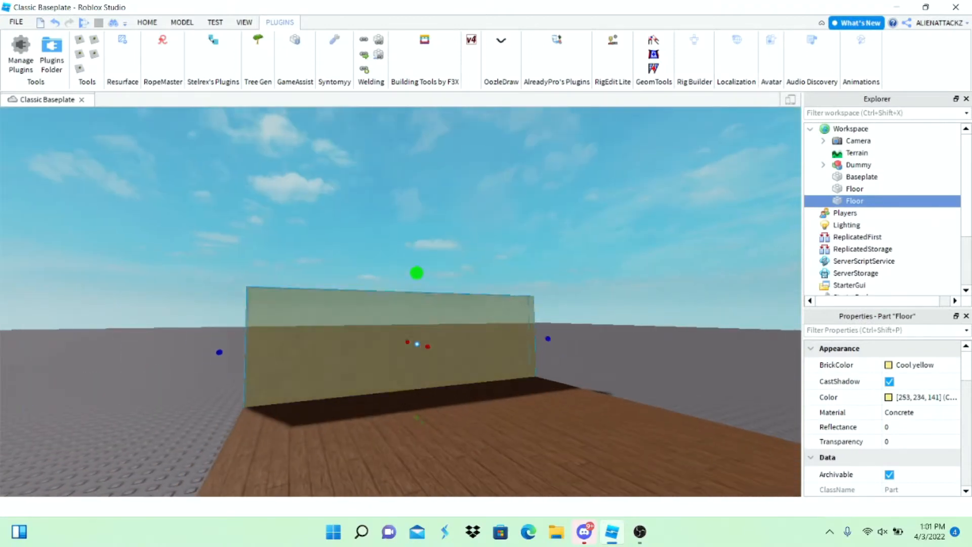
# Step: Place the Dummy on the floor beside the wall to compare its height with the wall
pyautogui.press('Escape')
pyautogui.moveTo(417, 331); pyautogui.dragTo(417, 331, button='right')
pyautogui.click(477, 304)
pyautogui.press('f')
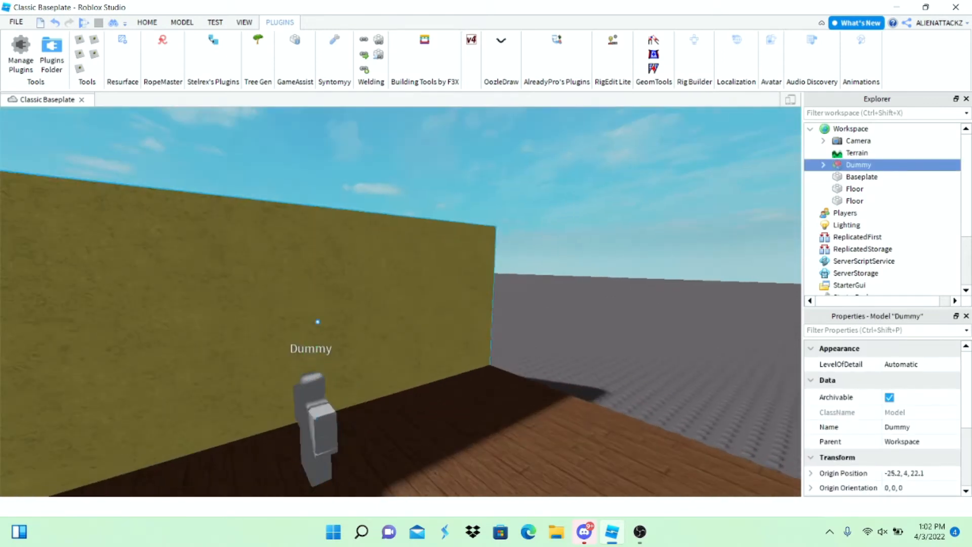
pyautogui.click(427, 344)
pyautogui.scroll(-3, 427, 343)
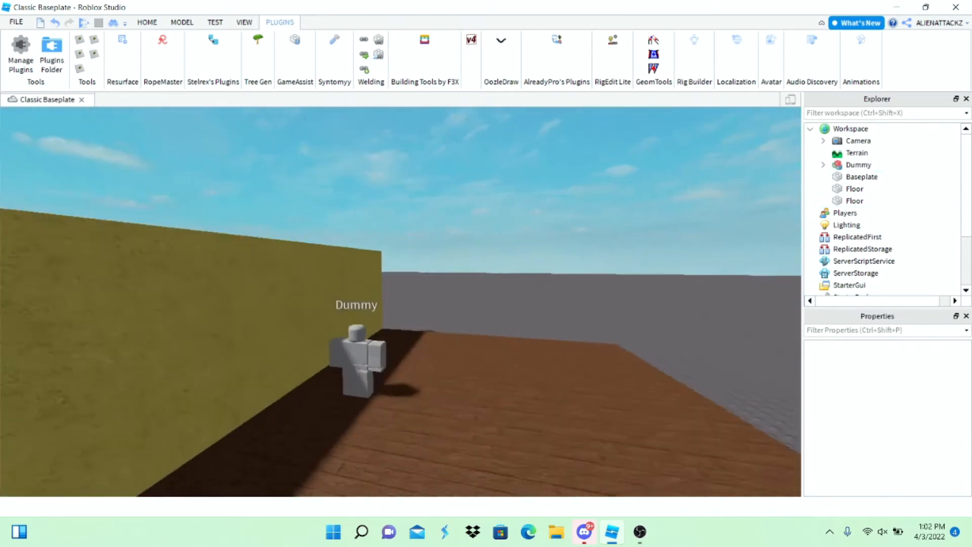
pyautogui.click(253, 303)
pyautogui.press('f')
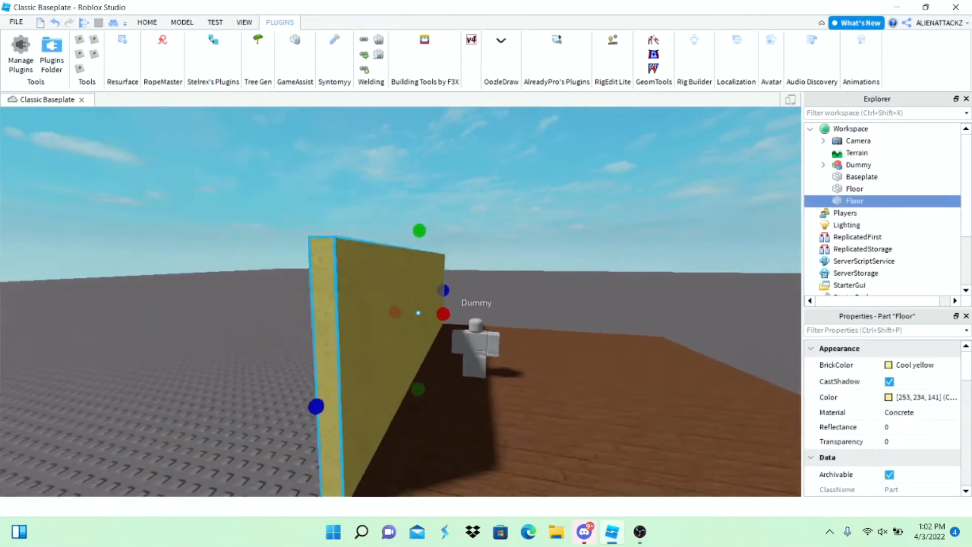
pyautogui.press('Escape')
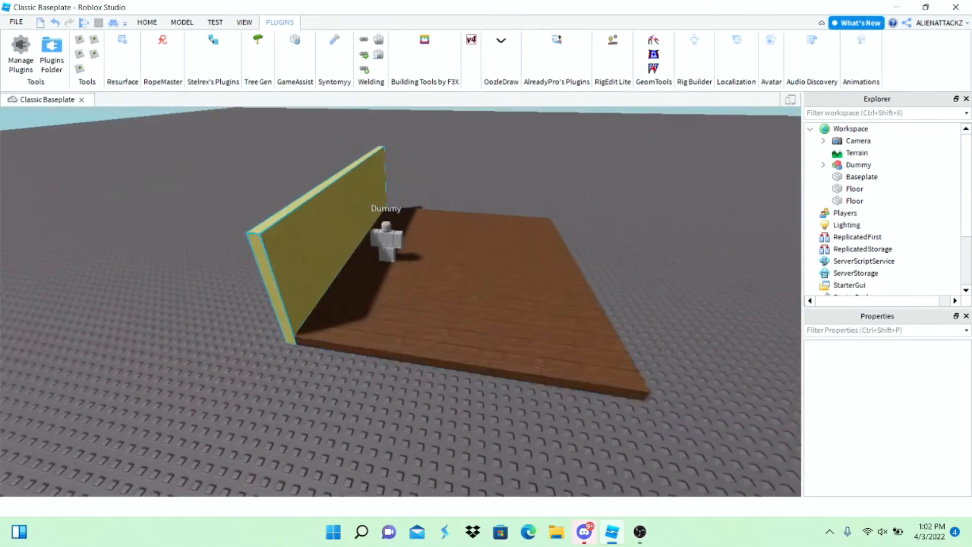
# Step: Duplicate the wall and move the copy across to the opposite long edge of the floor
pyautogui.click(299, 344)
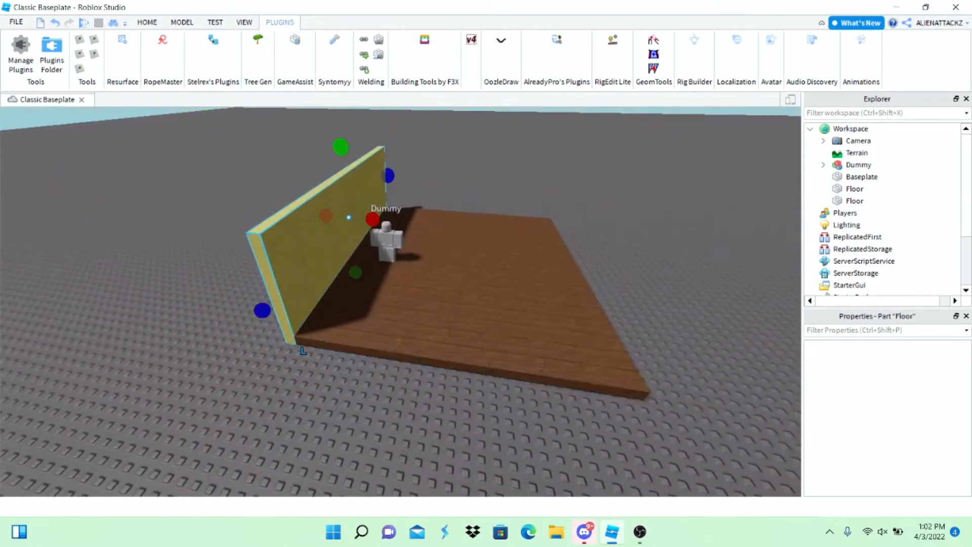
pyautogui.rightClick(303, 351)
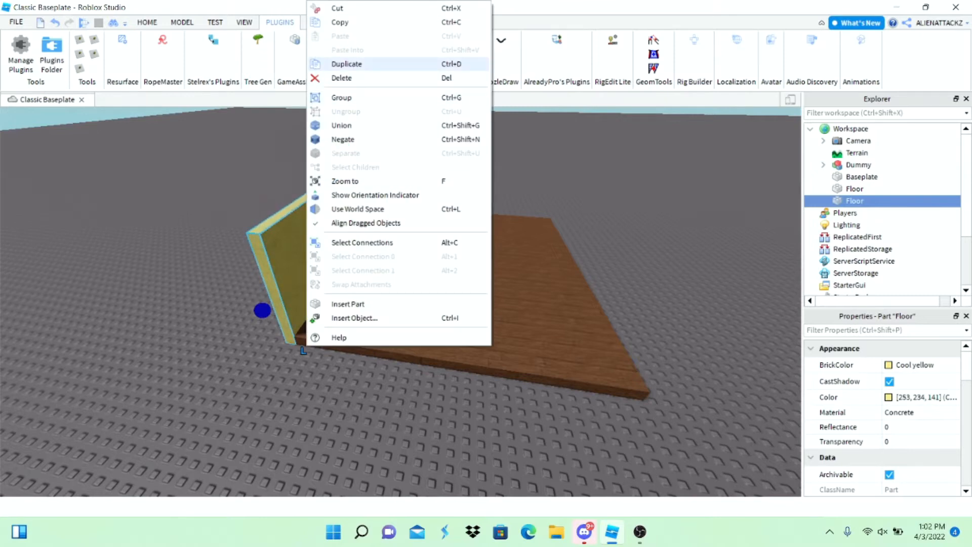
pyautogui.click(346, 64)
pyautogui.click(147, 22)
pyautogui.click(125, 50)
pyautogui.moveTo(435, 223); pyautogui.dragTo(556, 243)
pyautogui.rightClick(510, 348)
pyautogui.press('Escape')
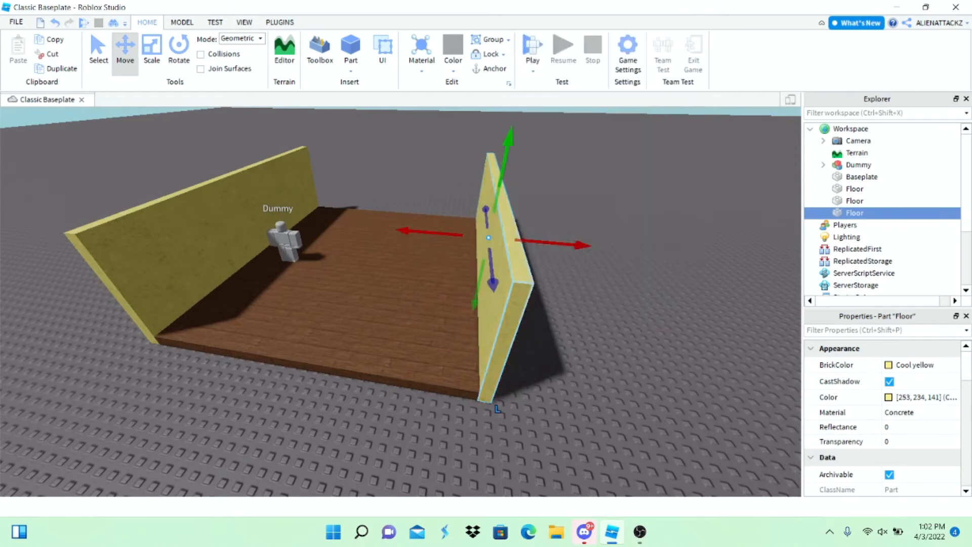
# Step: Duplicate the second wall and slide the copy lengthwise past its end, clear of the floor
pyautogui.hotkey('ctrl', 'd')
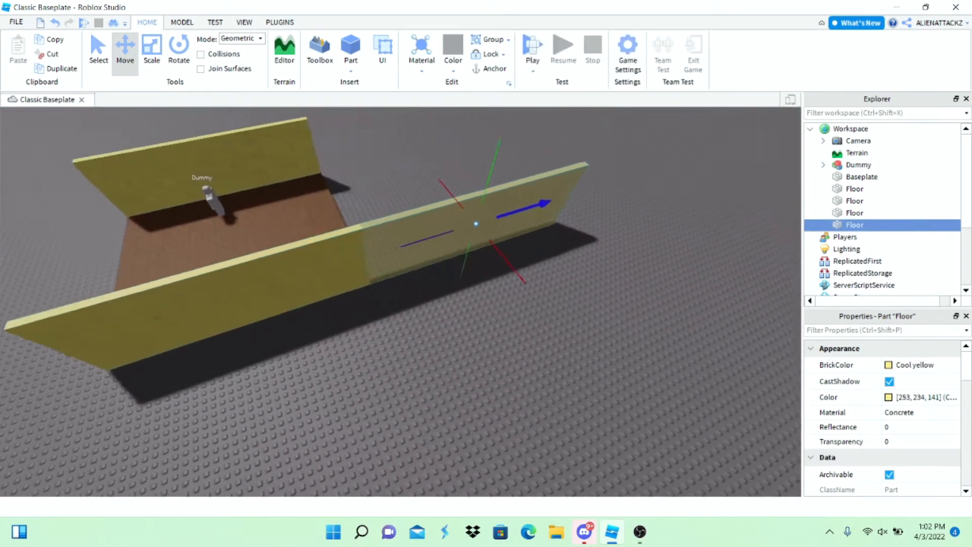
pyautogui.press('w')
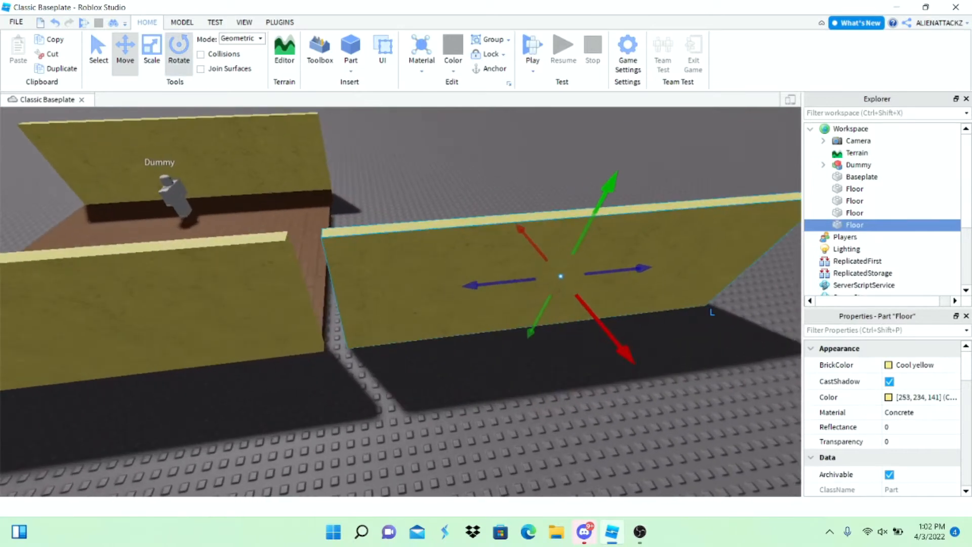
pyautogui.click(179, 53)
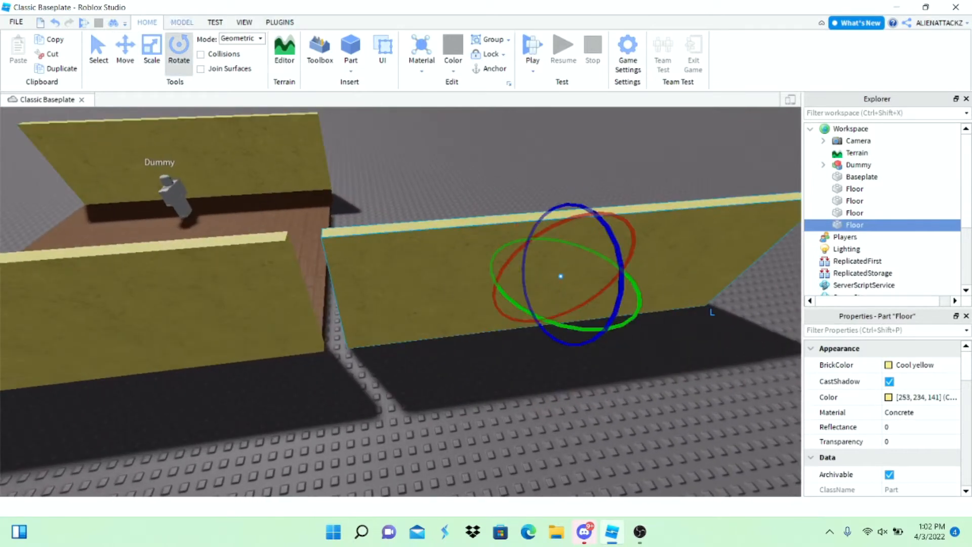
pyautogui.click(182, 23)
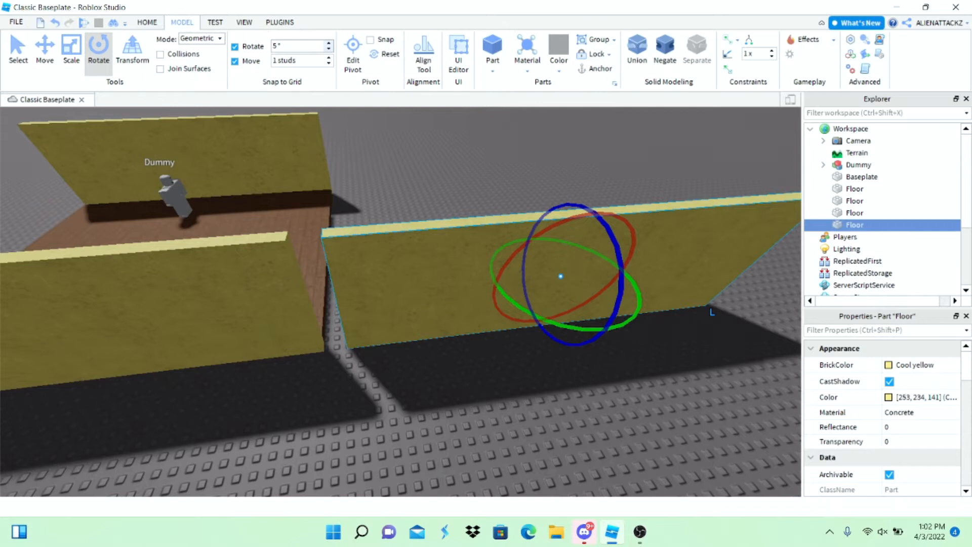
# Step: Try to rotate the third wall about its vertical axis with a 10° rotation increment
pyautogui.click(283, 46)
pyautogui.moveTo(493, 254); pyautogui.dragTo(630, 311)
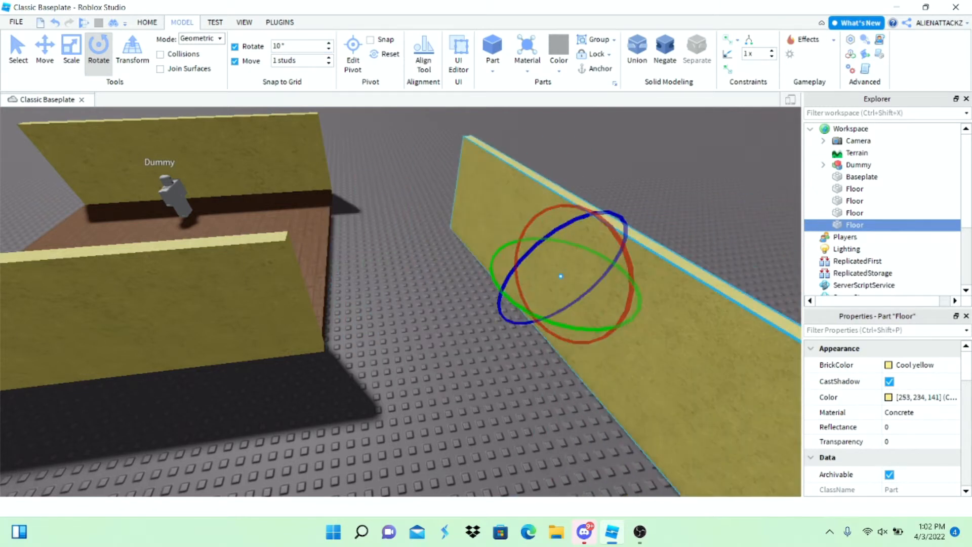
pyautogui.hotkey('ctrl', 'r')
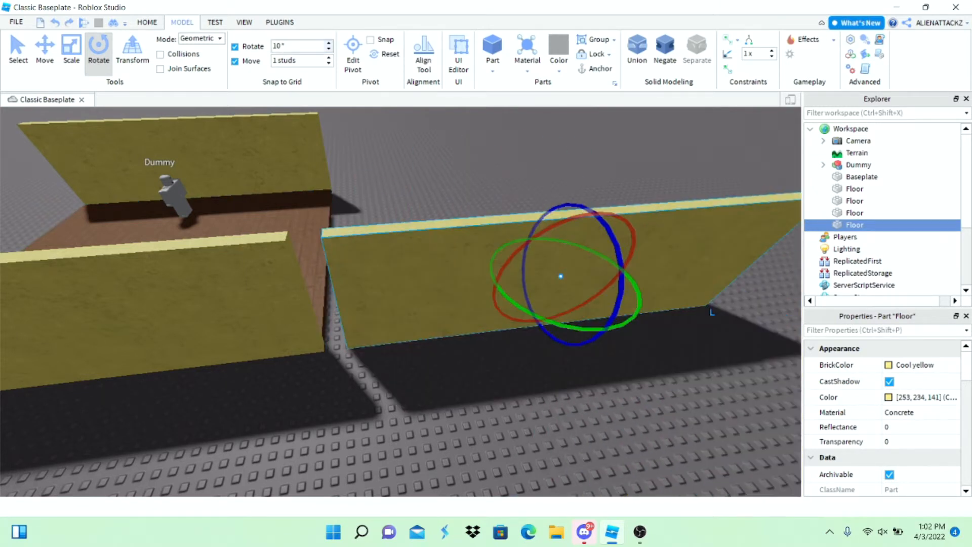
# Step: Rotate the third wall perpendicular to the two long walls, using a 5° rotation increment
pyautogui.moveTo(560, 275); pyautogui.dragTo(430, 278, button='right')
pyautogui.moveTo(562, 263); pyautogui.dragTo(436, 251)
pyautogui.moveTo(509, 299); pyautogui.dragTo(509, 298)
pyautogui.moveTo(508, 298); pyautogui.dragTo(552, 339, button='right')
pyautogui.moveTo(455, 311); pyautogui.dragTo(465, 307)
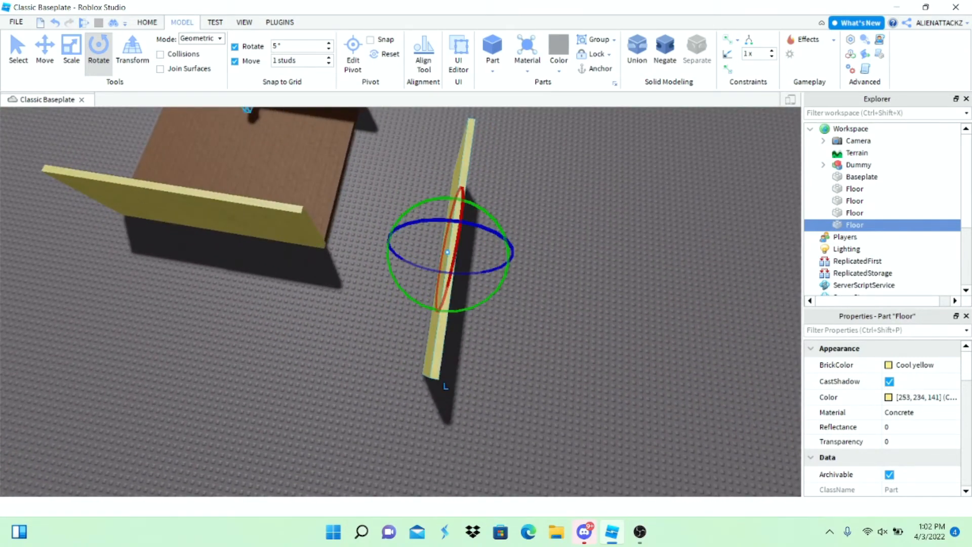
# Step: Move the perpendicular wall to one open end of the floor and scale it to span between the two long walls
pyautogui.hotkey('ctrl', '2')
pyautogui.moveTo(509, 261); pyautogui.dragTo(378, 240)
pyautogui.moveTo(378, 240); pyautogui.dragTo(501, 212, button='right')
pyautogui.hotkey('ctrl', '3')
pyautogui.scroll(-5, 473, 213)
pyautogui.click(501, 213)
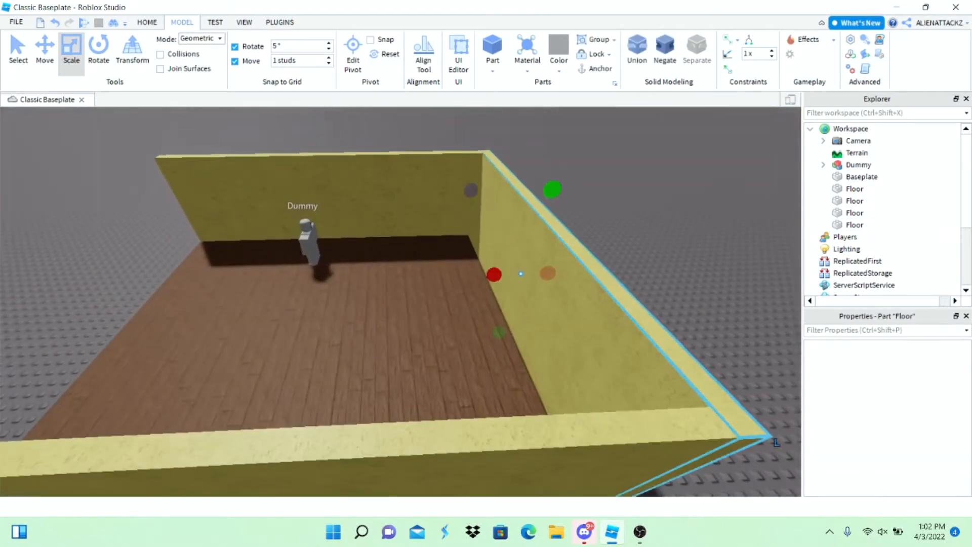
# Step: Duplicate the end wall and move the copy to the opposite open end of the floor
pyautogui.rightClick(534, 346)
pyautogui.click(569, 64)
pyautogui.hotkey('ctrl', '2')
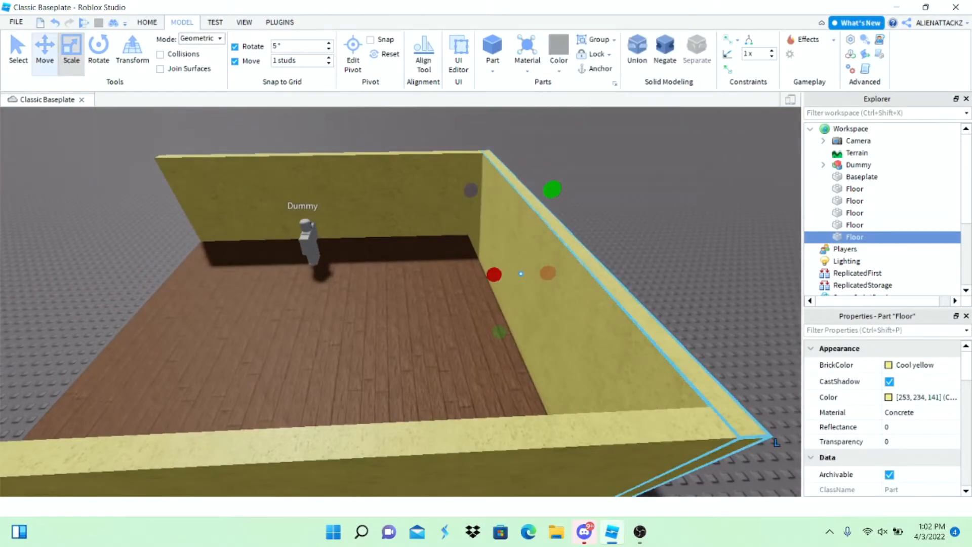
pyautogui.moveTo(506, 253); pyautogui.dragTo(658, 253, button='right')
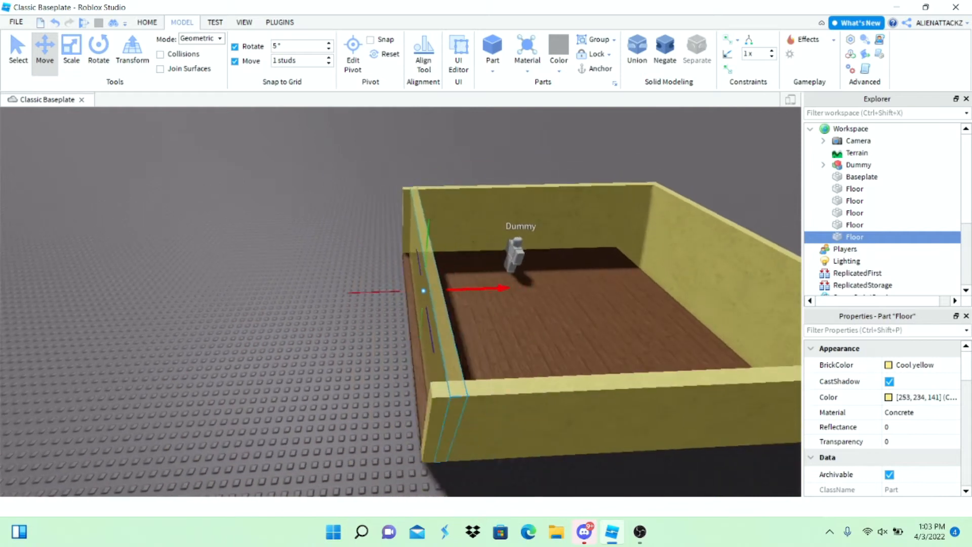
pyautogui.moveTo(400, 301); pyautogui.dragTo(420, 273, button='right')
pyautogui.scroll(-2, 399, 302)
pyautogui.press('Escape')
pyautogui.scroll(2, 400, 302)
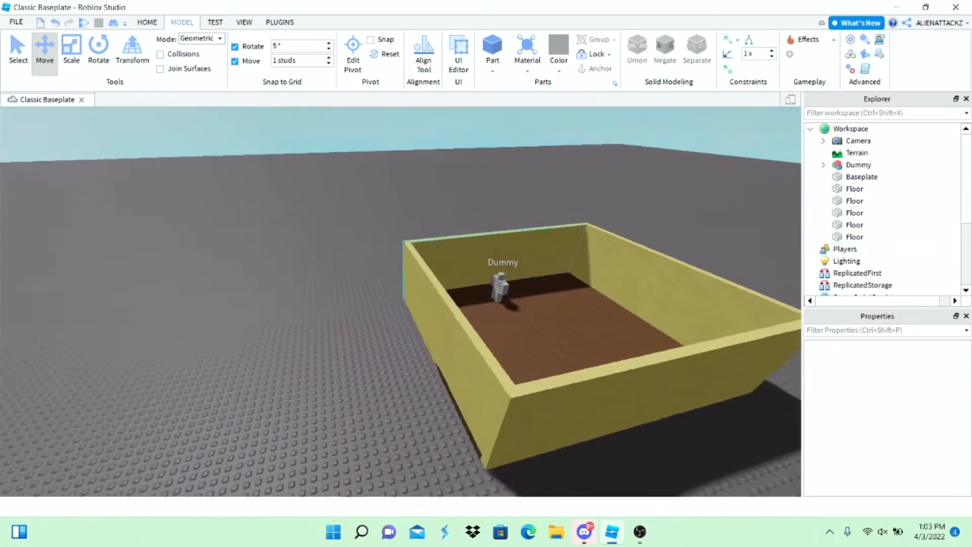
# Step: Adjust the new end wall's position so it lines up with the ends of the long walls
pyautogui.click(441, 355)
pyautogui.scroll(3, 486, 303)
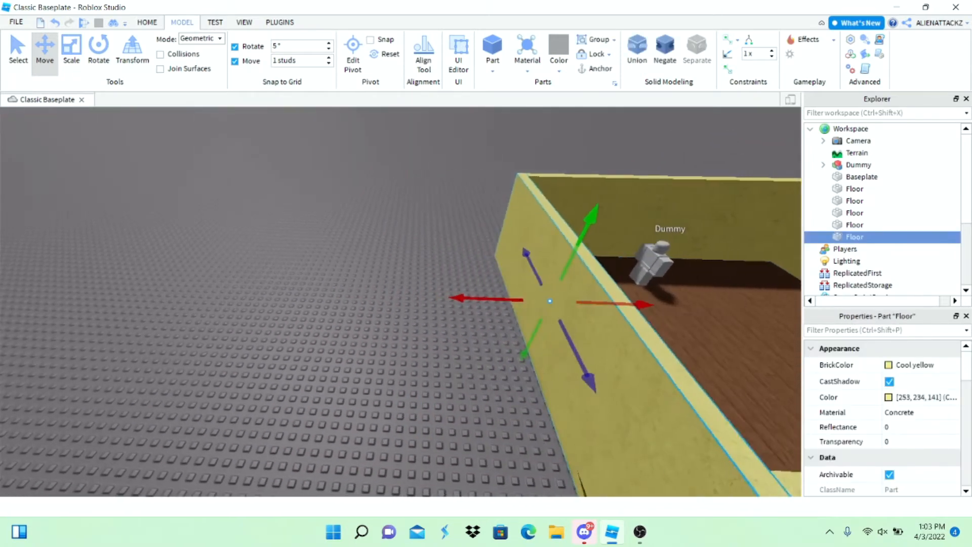
pyautogui.press('d')
pyautogui.press('s')
pyautogui.moveTo(494, 303); pyautogui.dragTo(493, 304)
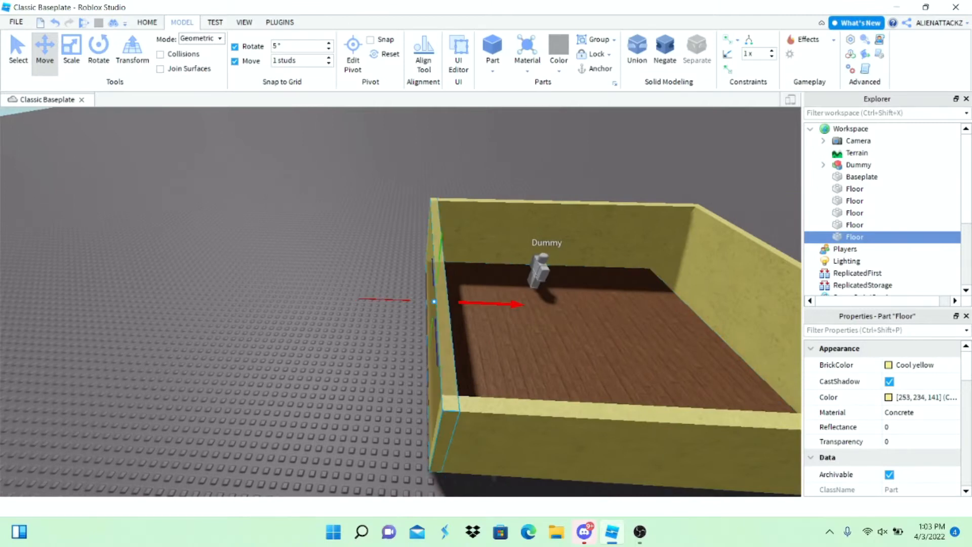
pyautogui.press('w')
pyautogui.press('Escape')
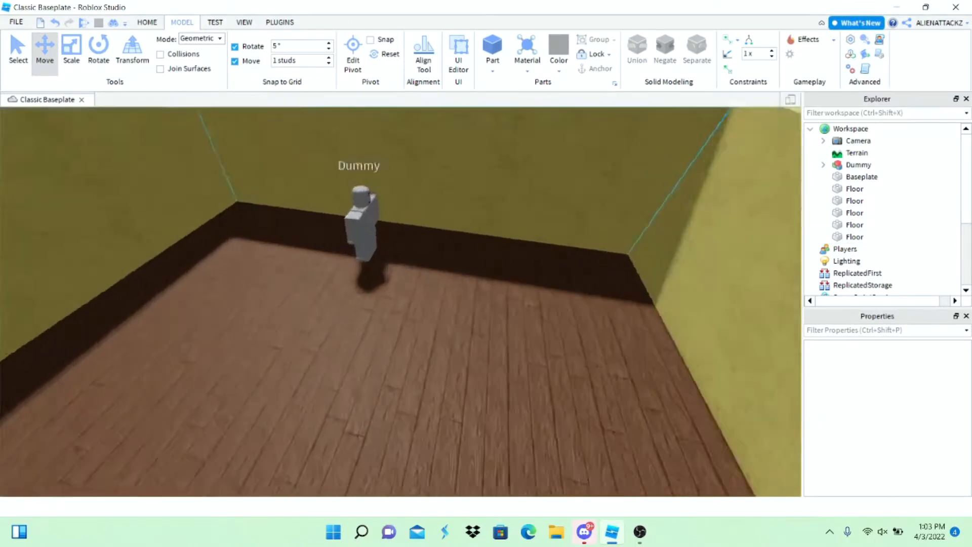
# Step: Inspect the enclosed room from inside and above, checking how the walls meet the floor and each other
pyautogui.press('w')
pyautogui.moveTo(400, 301); pyautogui.dragTo(283, 243, button='right')
pyautogui.press('s')
pyautogui.press('w')
pyautogui.moveTo(435, 283); pyautogui.dragTo(284, 294, button='right')
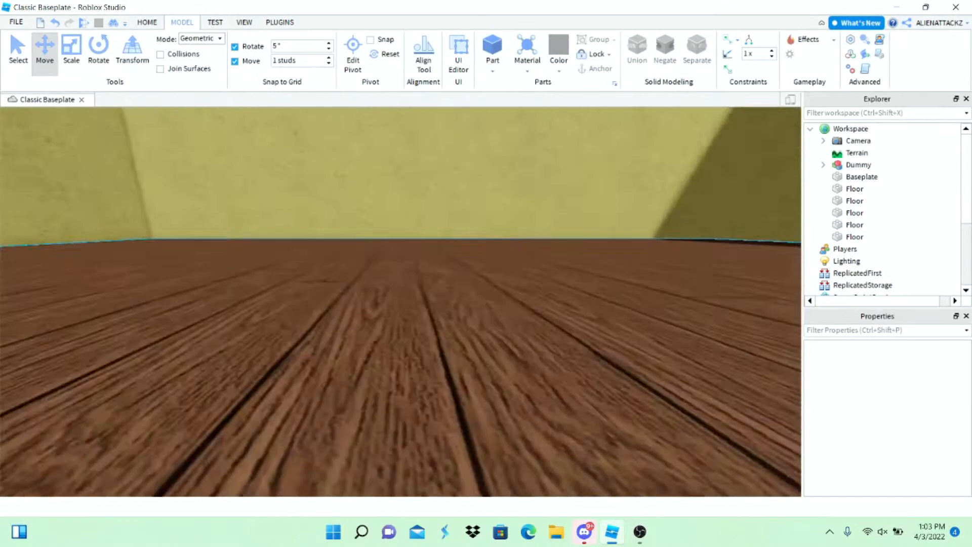
pyautogui.press('s')
pyautogui.press('w')
pyautogui.moveTo(400, 283); pyautogui.dragTo(283, 303, button='right')
pyautogui.press('s')
pyautogui.moveTo(400, 301); pyautogui.dragTo(309, 405, button='right')
pyautogui.press('w')
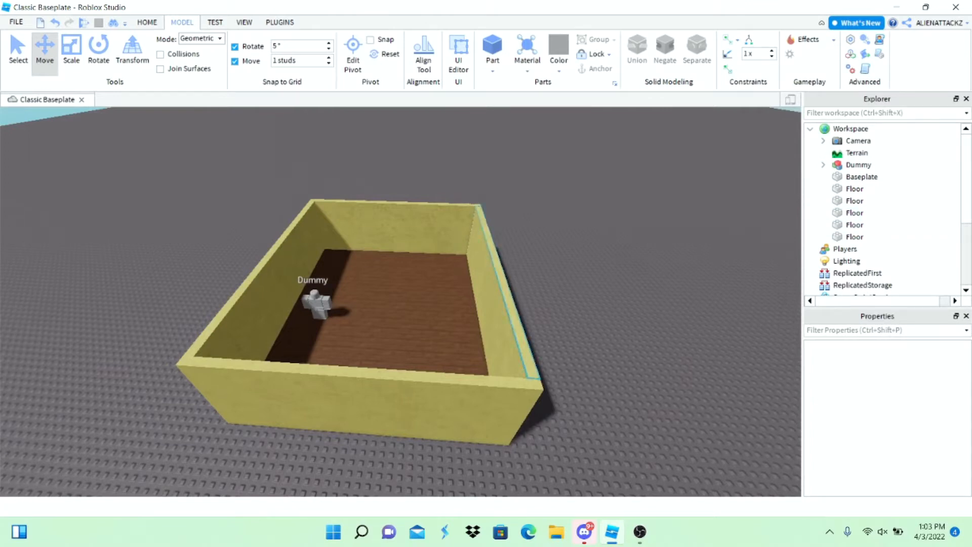
# Step: Select all four yellow walls around the floor and rename them Wall
pyautogui.click(513, 441)
pyautogui.keyDown('ctrl'); pyautogui.click(420, 228); pyautogui.keyUp('ctrl')
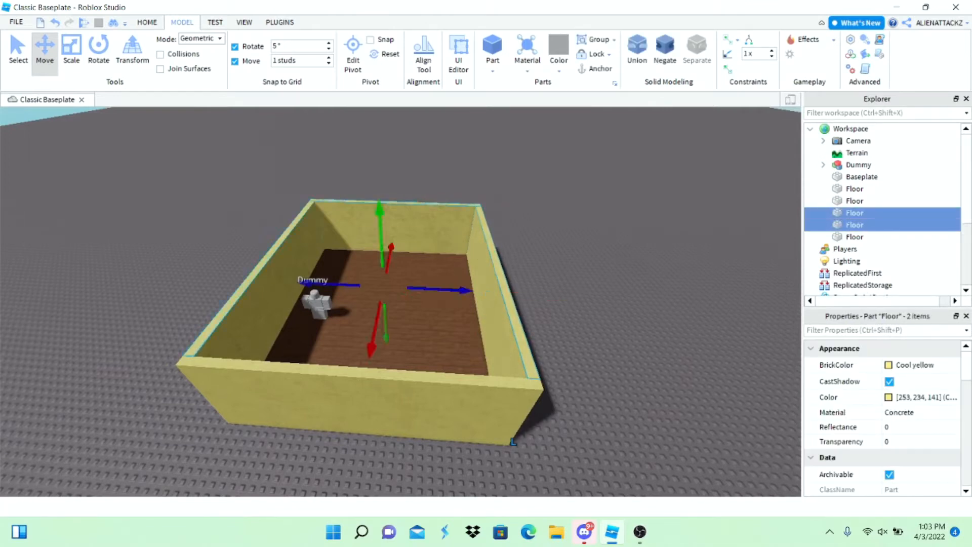
pyautogui.keyDown('ctrl'); pyautogui.click(264, 294); pyautogui.keyUp('ctrl')
pyautogui.keyDown('ctrl'); pyautogui.click(355, 400); pyautogui.keyUp('ctrl')
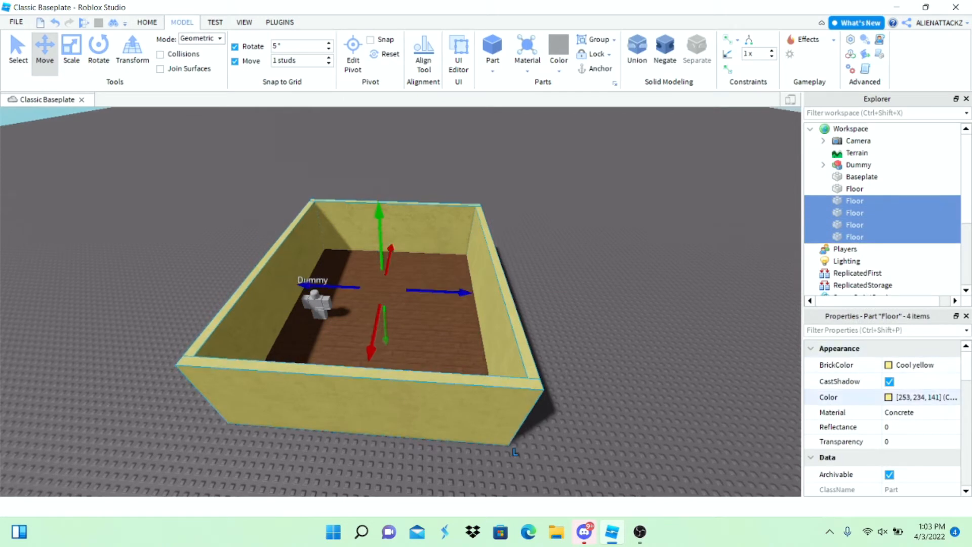
pyautogui.scroll(-3, 881, 415)
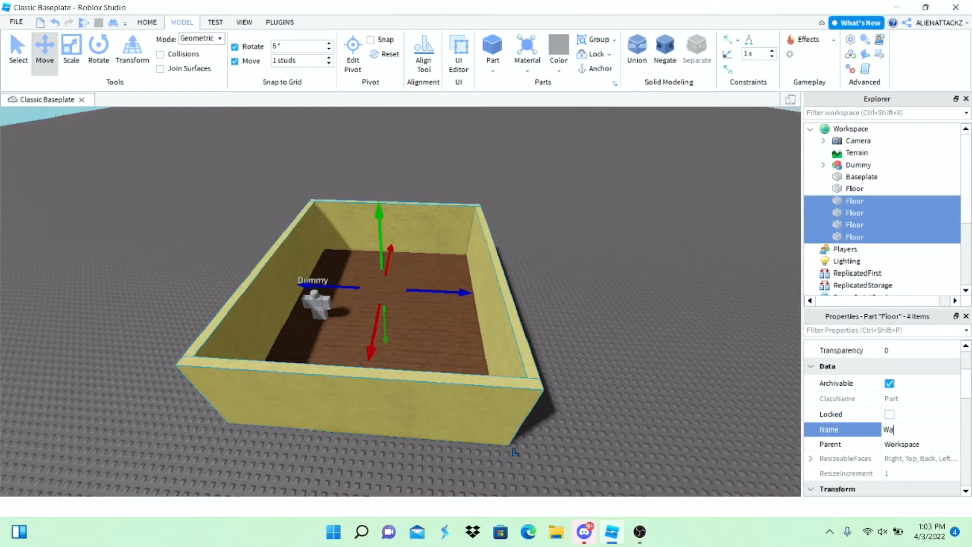
pyautogui.click(608, 324)
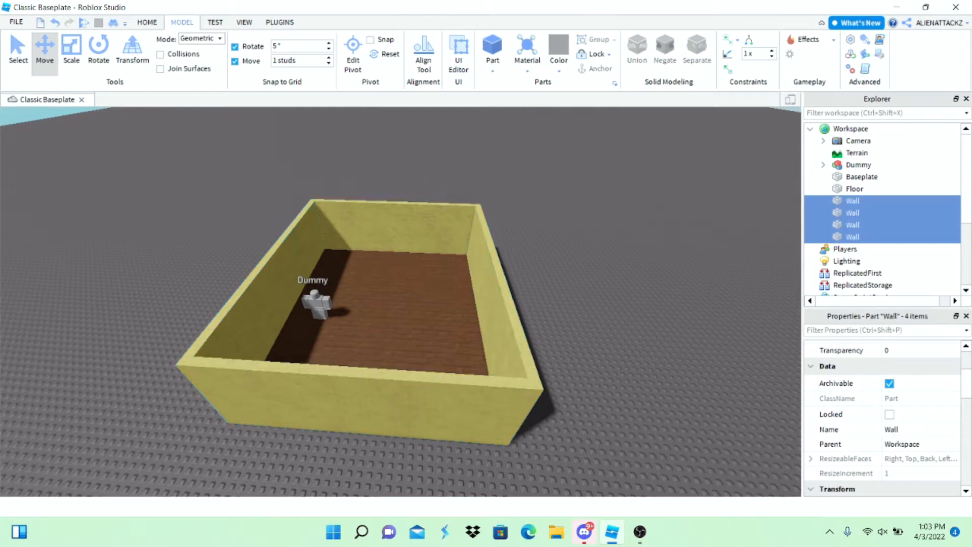
# Step: Look over the walled room from outside and inside, checking its size against the Dummy
pyautogui.press('w')
pyautogui.press('d')
pyautogui.scroll(-5, 400, 301)
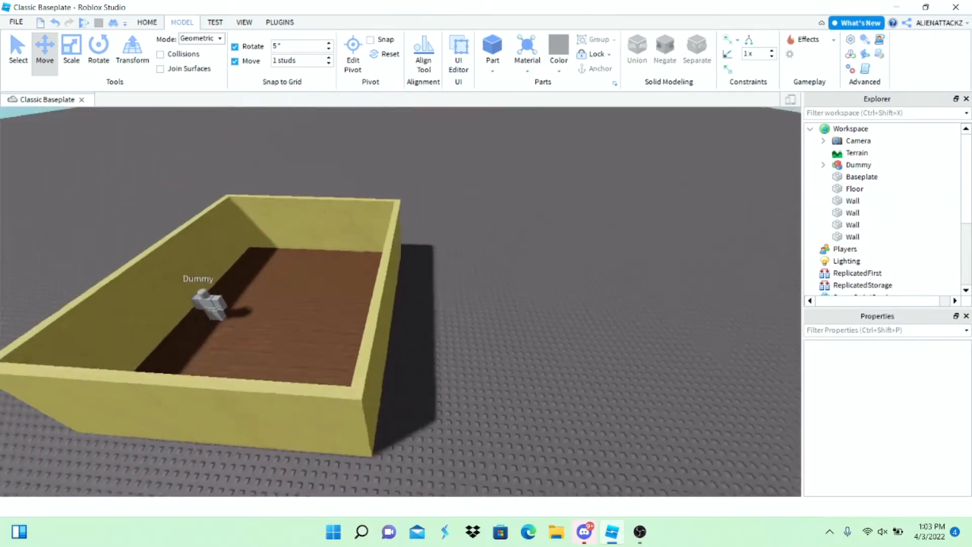
pyautogui.press('a')
pyautogui.scroll(5, 401, 301)
pyautogui.moveTo(400, 302); pyautogui.dragTo(253, 302, button='right')
pyautogui.press('d')
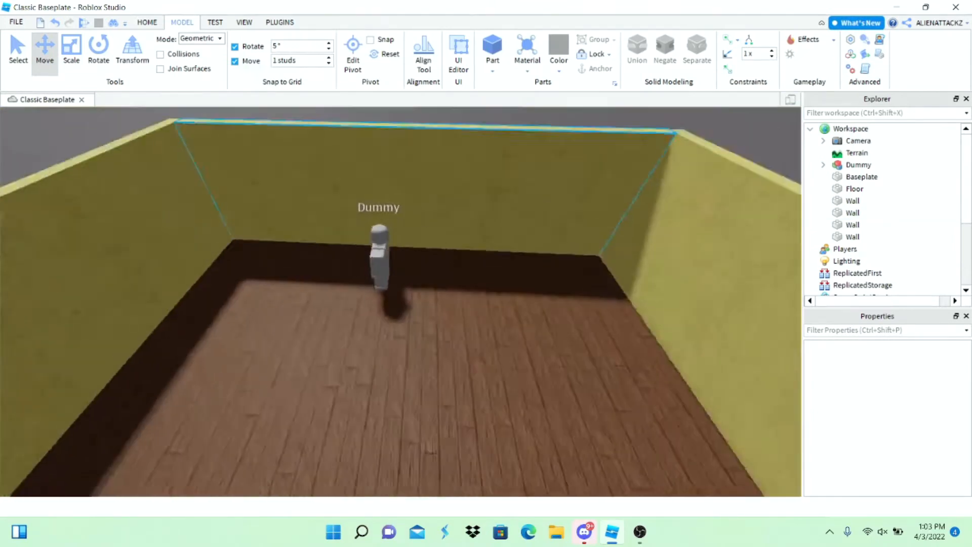
pyautogui.scroll(-4, 343, 280)
pyautogui.scroll(4, 400, 302)
pyautogui.moveTo(400, 302); pyautogui.dragTo(253, 302, button='right')
pyautogui.press('d')
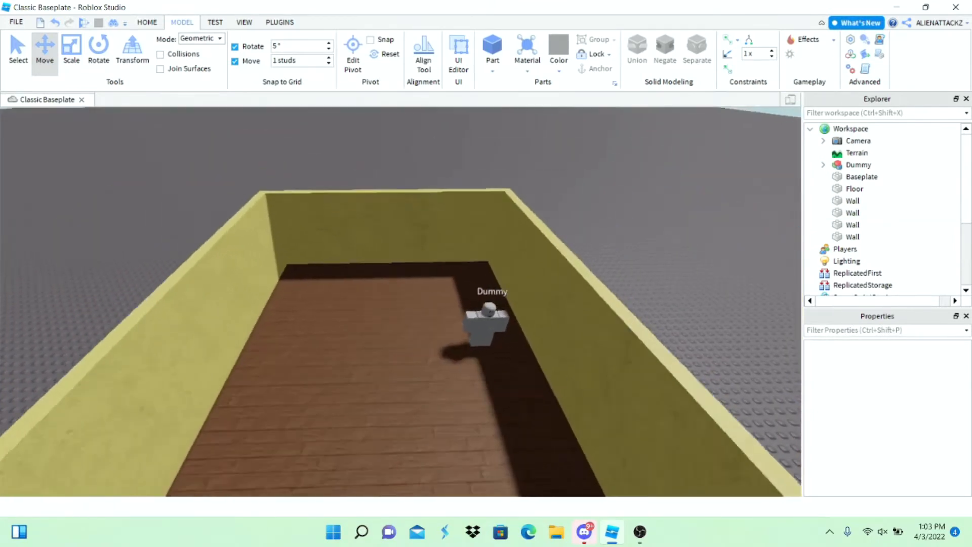
# Step: Move the Dummy out of the room onto the open baseplate beside the walls
pyautogui.scroll(4, 323, 336)
pyautogui.moveTo(577, 344)
pyautogui.mouseDown()
pyautogui.moveTo(643, 308)
pyautogui.moveTo(569, 338)
pyautogui.mouseUp()
pyautogui.scroll(-4, 643, 308)
pyautogui.press('d')
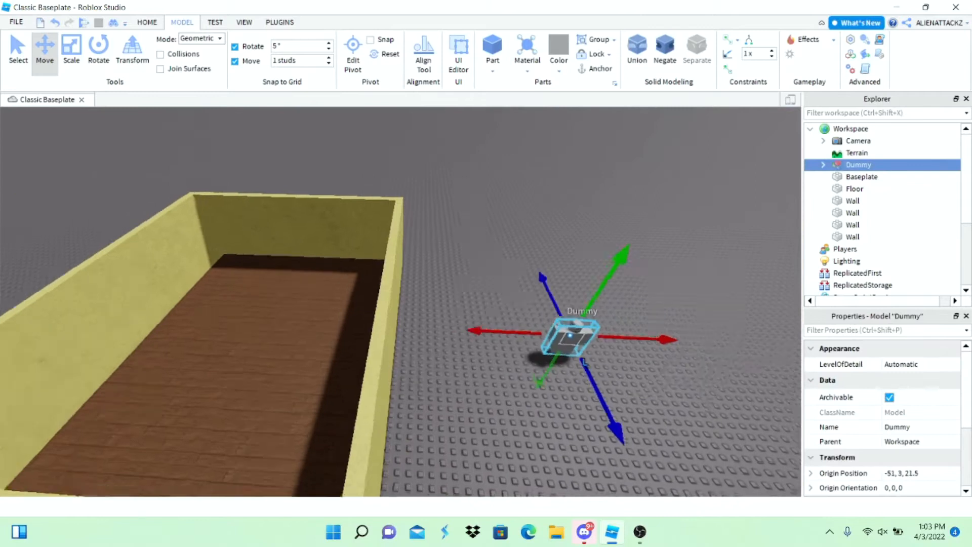
pyautogui.moveTo(401, 301); pyautogui.dragTo(445, 268, button='right')
pyautogui.scroll(5, 238, 313)
pyautogui.scroll(-5, 238, 314)
pyautogui.moveTo(401, 301); pyautogui.dragTo(401, 332, button='right')
pyautogui.press('d')
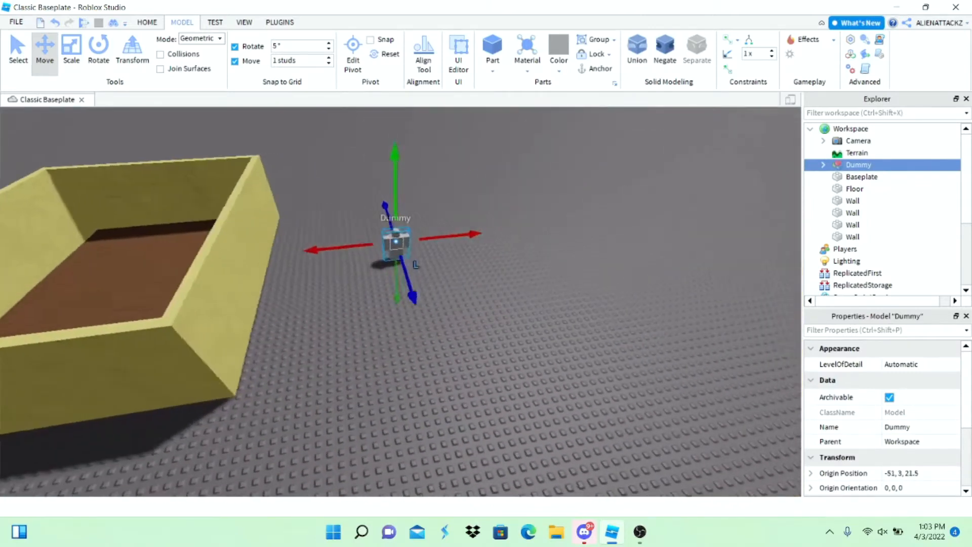
# Step: Insert a new block part on the baseplate near the Dummy and rename it BedPart
pyautogui.click(557, 304)
pyautogui.scroll(3, 557, 304)
pyautogui.click(492, 48)
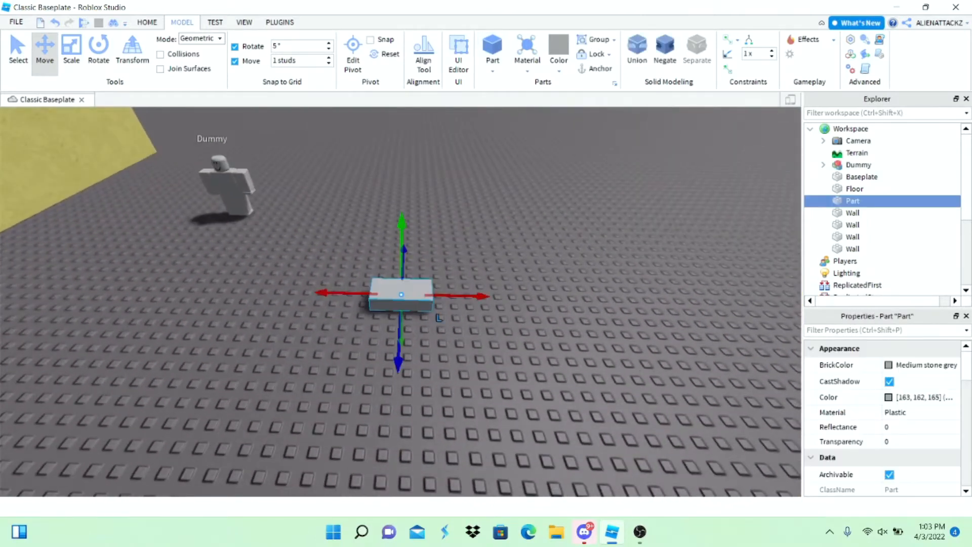
pyautogui.scroll(3, 462, 319)
pyautogui.hotkey('ctrl', '2')
pyautogui.press('d')
pyautogui.moveTo(401, 302); pyautogui.dragTo(284, 314, button='right')
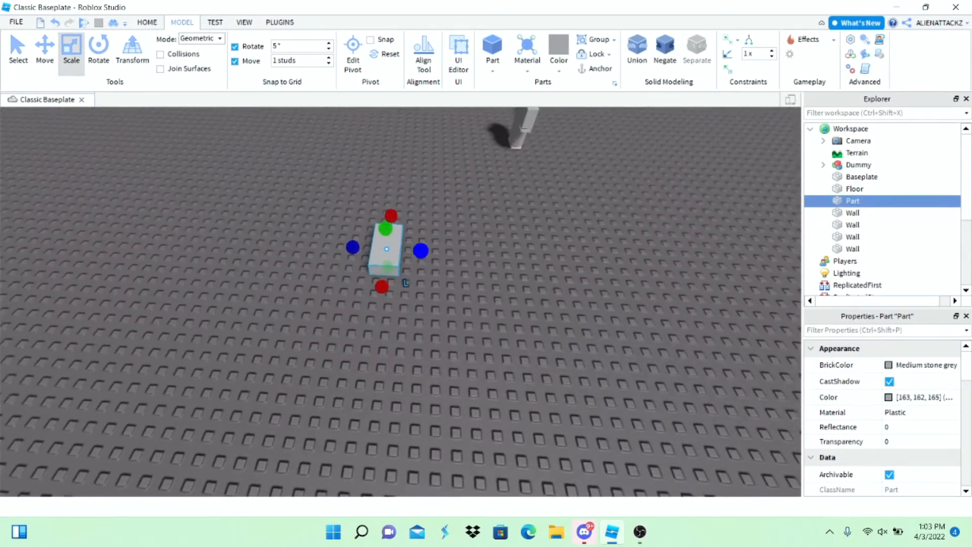
pyautogui.press('F2')
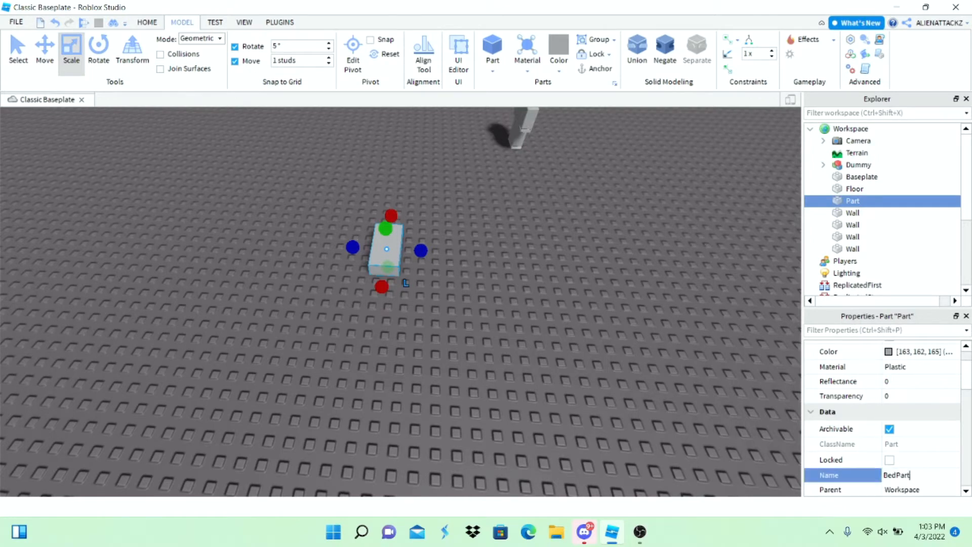
# Step: Scale BedPart longer and wider into a flat rectangular bed slab
pyautogui.moveTo(420, 250); pyautogui.dragTo(568, 258)
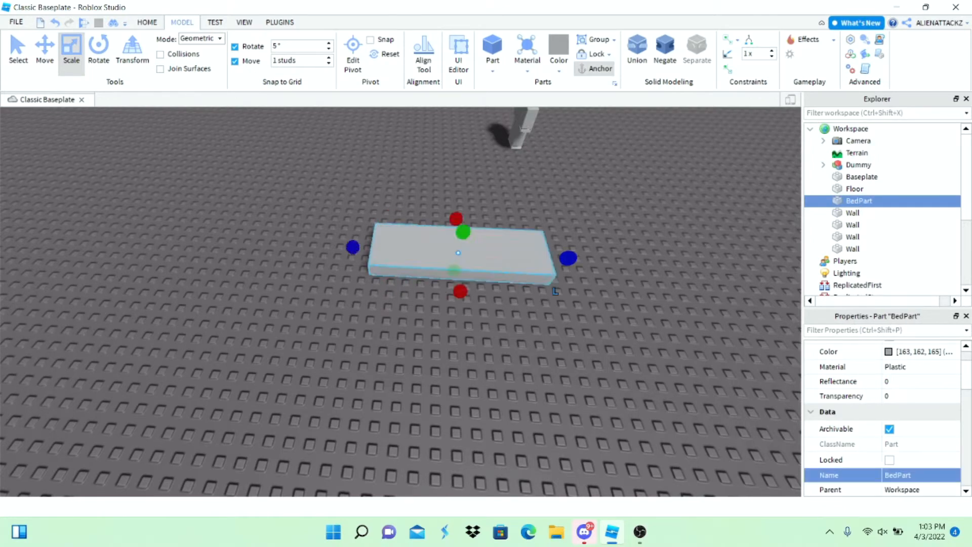
pyautogui.scroll(-2, 400, 302)
pyautogui.moveTo(442, 299); pyautogui.dragTo(443, 327)
pyautogui.press('a')
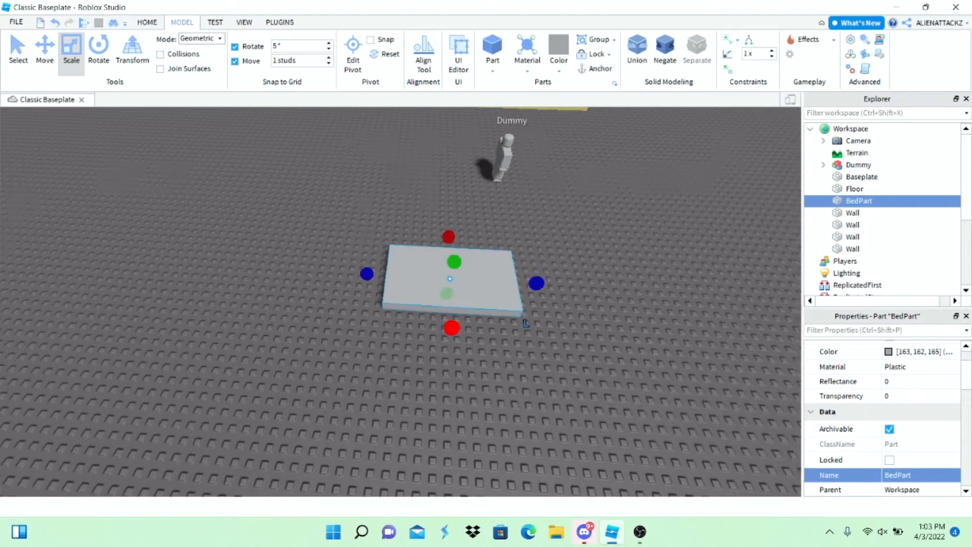
pyautogui.moveTo(443, 327); pyautogui.dragTo(544, 299, button='right')
# Step: Place the Dummy on the bed slab and rotate it 90° so it lies flat on its back
pyautogui.moveTo(332, 217); pyautogui.dragTo(390, 349)
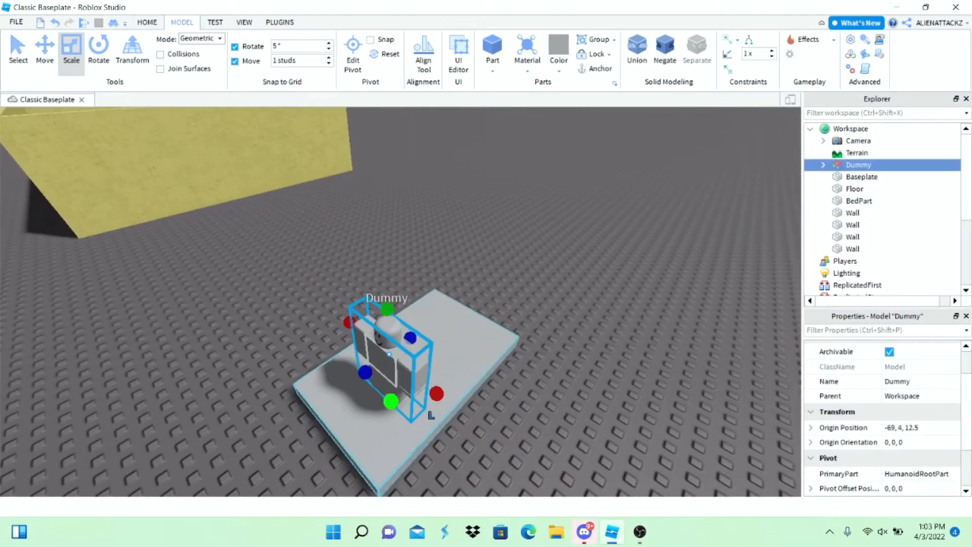
pyautogui.click(99, 51)
pyautogui.moveTo(371, 322); pyautogui.dragTo(420, 305)
pyautogui.moveTo(392, 355); pyautogui.dragTo(433, 343)
pyautogui.moveTo(433, 342); pyautogui.dragTo(476, 349, button='right')
pyautogui.scroll(2, 456, 354)
pyautogui.scroll(-2, 455, 354)
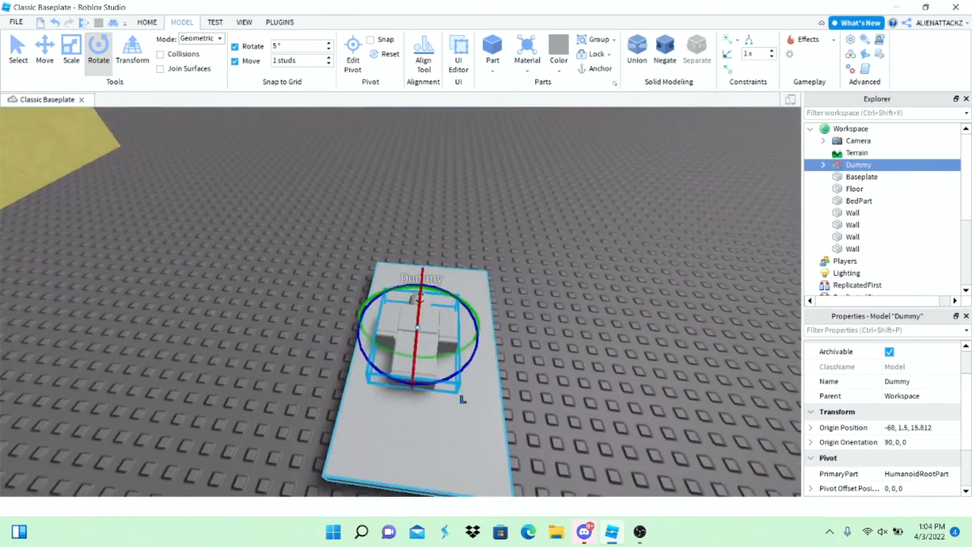
# Step: Reduce BedPart's width and length to fit more closely around the lying Dummy
pyautogui.click(462, 400)
pyautogui.scroll(-3, 462, 399)
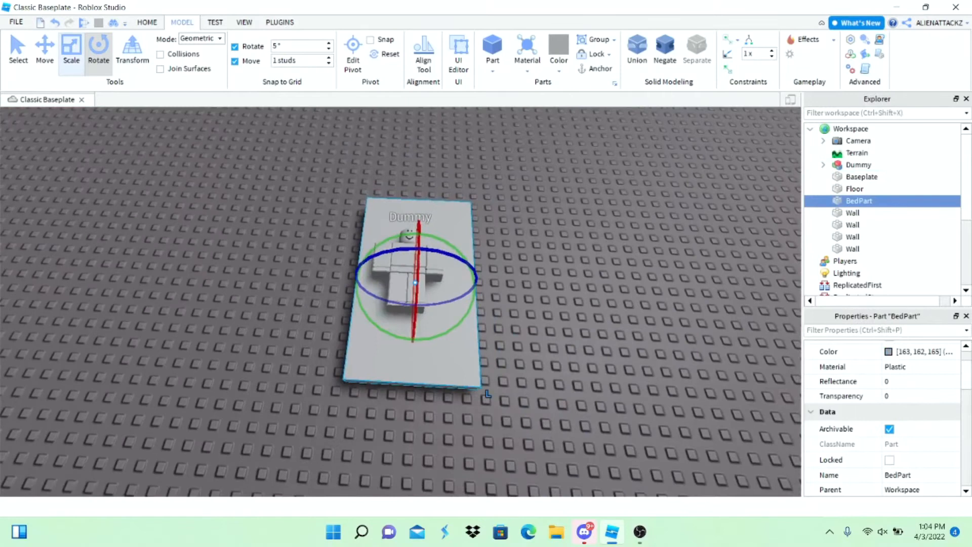
pyautogui.hotkey('ctrl', '3')
pyautogui.moveTo(493, 283); pyautogui.dragTo(477, 285)
pyautogui.moveTo(467, 393); pyautogui.dragTo(462, 358)
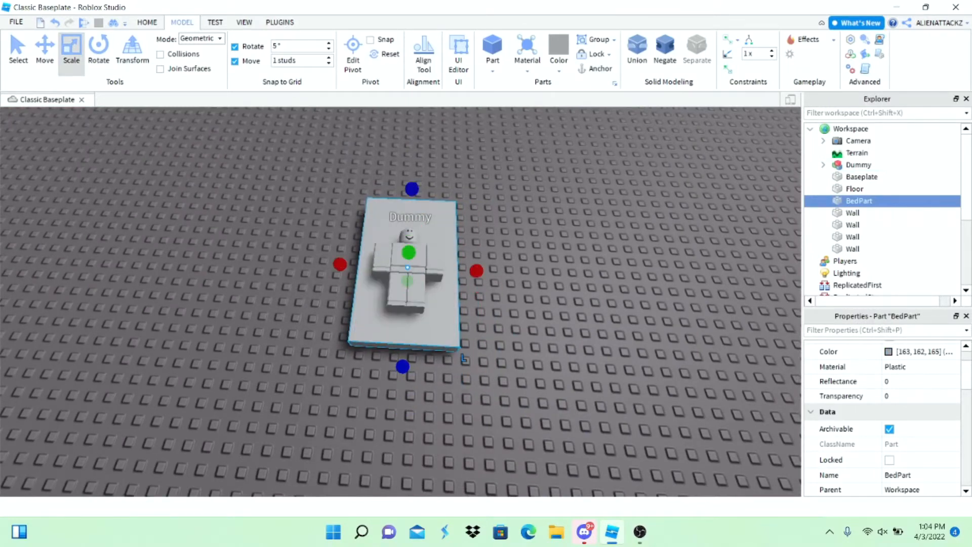
# Step: Move the lying Dummy off the bed slab onto the baseplate next to it
pyautogui.scroll(3, 421, 288)
pyautogui.moveTo(413, 271); pyautogui.dragTo(564, 238)
pyautogui.scroll(-6, 534, 215)
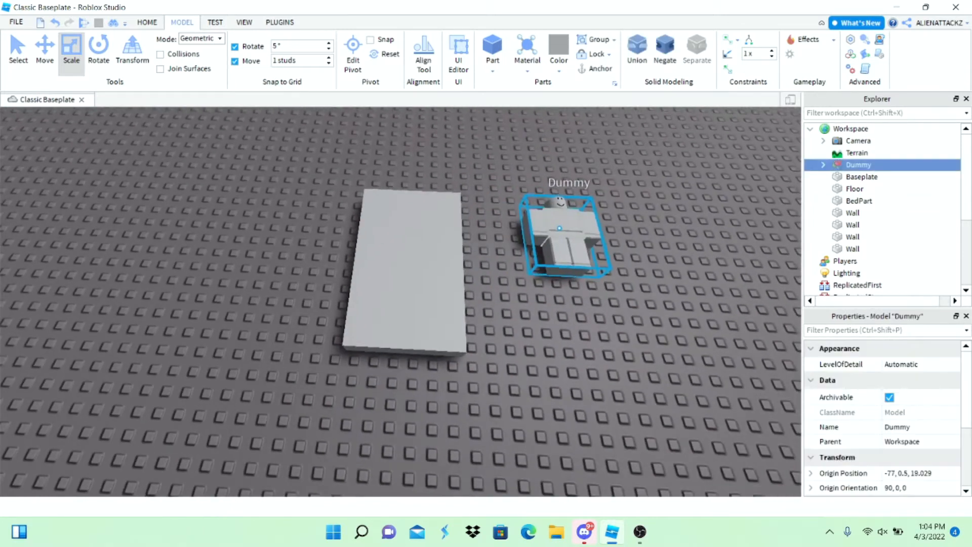
# Step: Compare the bed slab's proportions with the Dummy lying beside it from several angles
pyautogui.scroll(2, 400, 298)
pyautogui.click(402, 288)
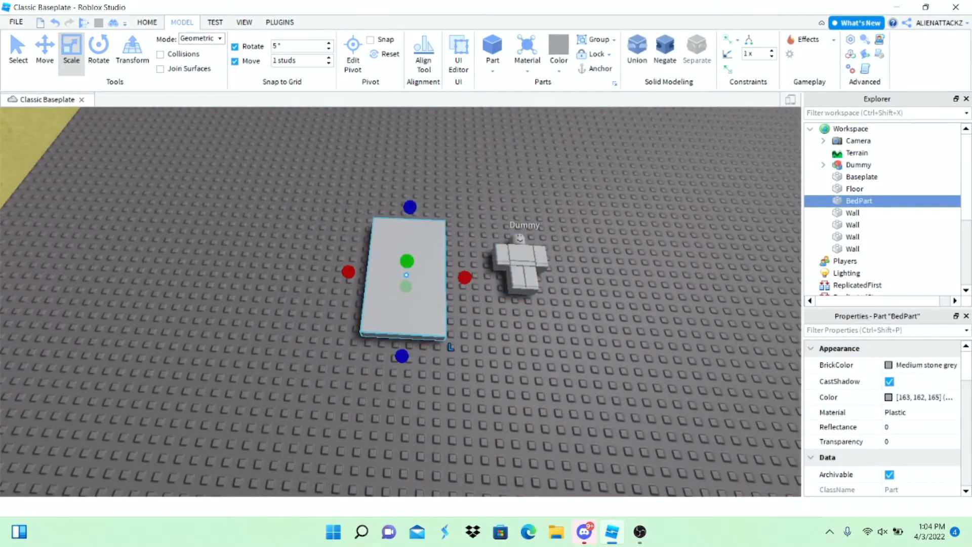
pyautogui.scroll(1, 400, 299)
pyautogui.press('a')
pyautogui.press('w')
pyautogui.press('d')
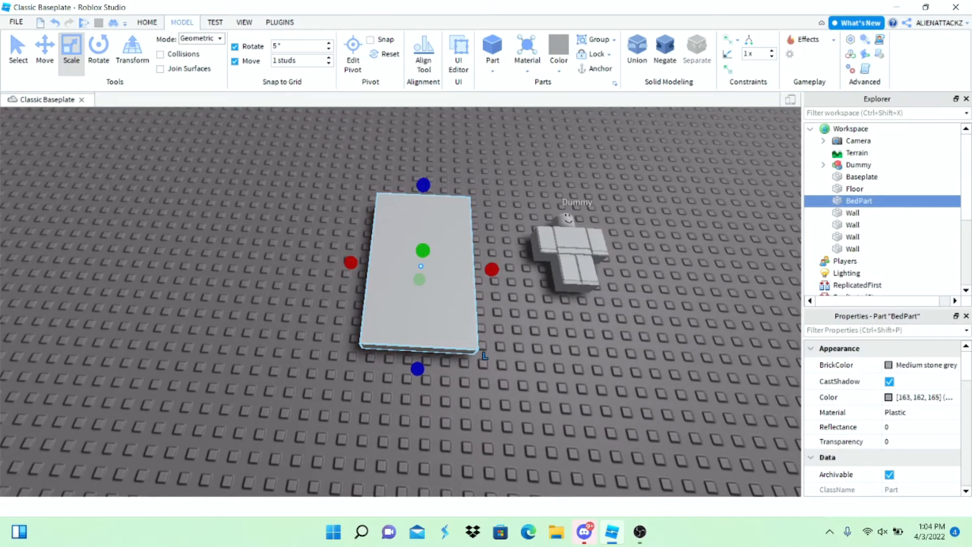
pyautogui.scroll(-3, 400, 301)
pyautogui.click(379, 405)
pyautogui.moveTo(400, 301); pyautogui.dragTo(309, 301, button='right')
pyautogui.scroll(4, 400, 301)
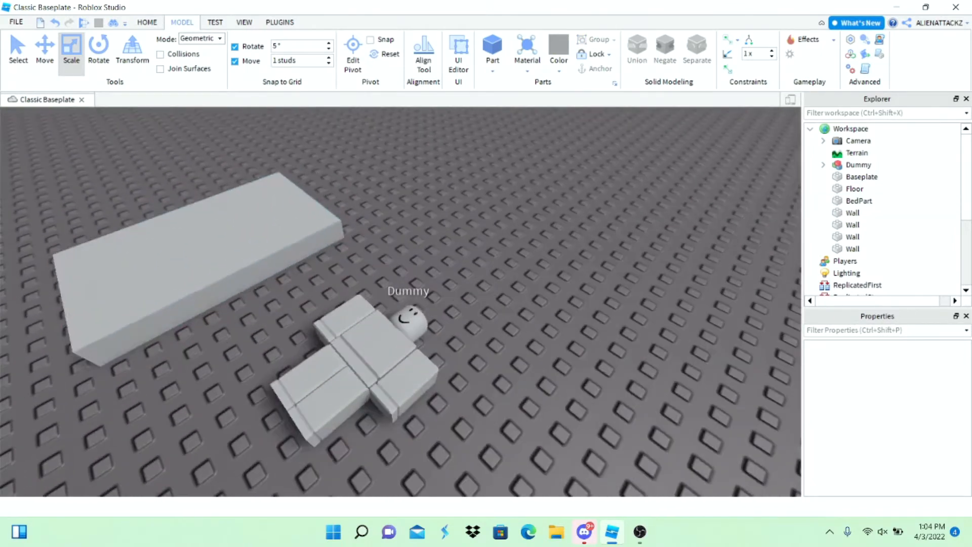
# Step: Duplicate BedPart and raise the copy so it rests directly on top of the original slab
pyautogui.click(203, 258)
pyautogui.scroll(5, 400, 302)
pyautogui.moveTo(400, 301); pyautogui.dragTo(354, 263, button='right')
pyautogui.scroll(-5, 400, 301)
pyautogui.rightClick(428, 269)
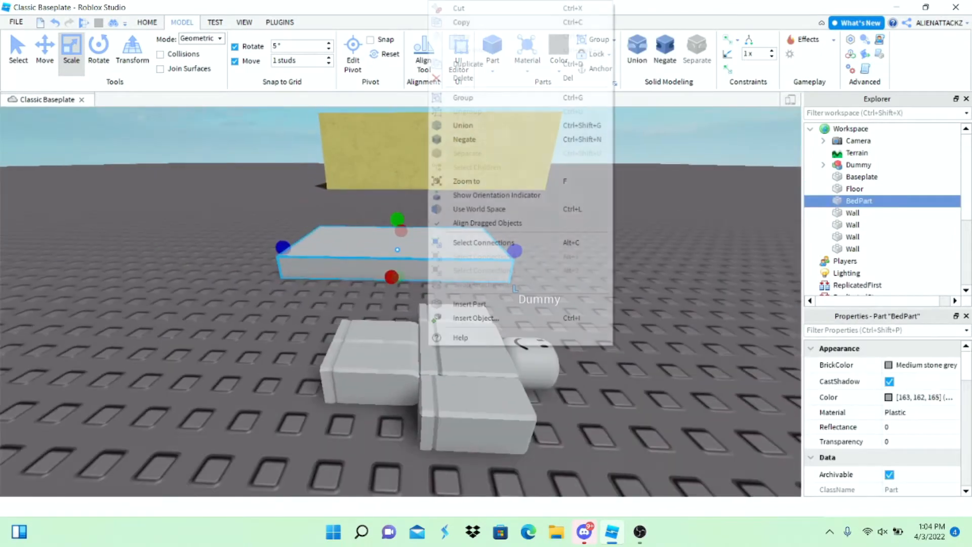
pyautogui.click(468, 64)
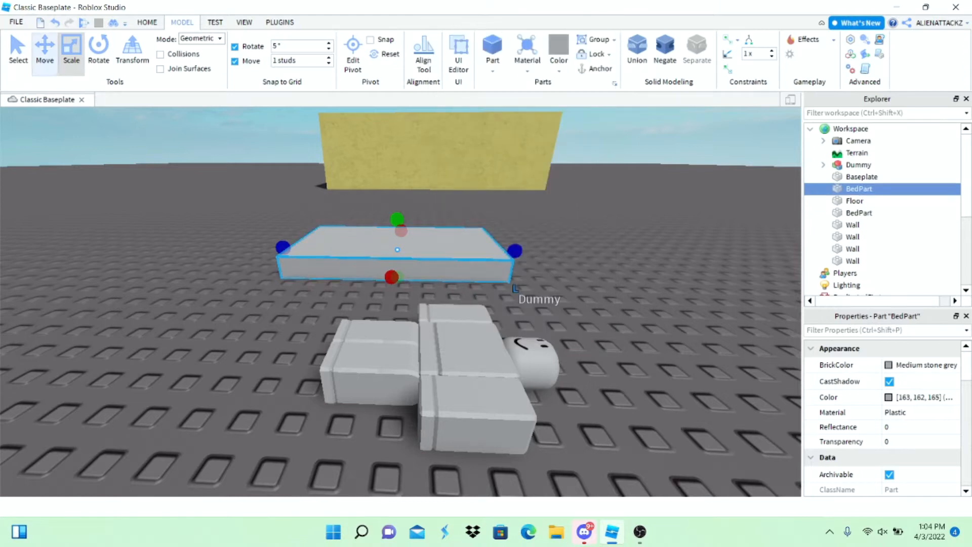
pyautogui.hotkey('ctrl', '2')
pyautogui.moveTo(397, 157); pyautogui.dragTo(397, 136)
pyautogui.click(557, 237)
pyautogui.click(431, 243)
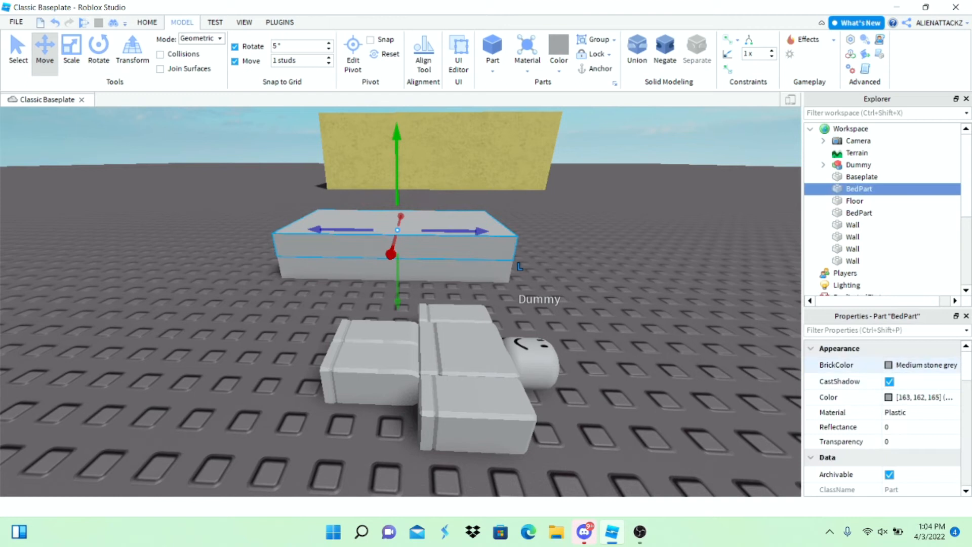
# Step: Set the upper bed slab's BrickColor to Ghost grey and its material to Sand
pyautogui.click(921, 364)
pyautogui.press('Escape')
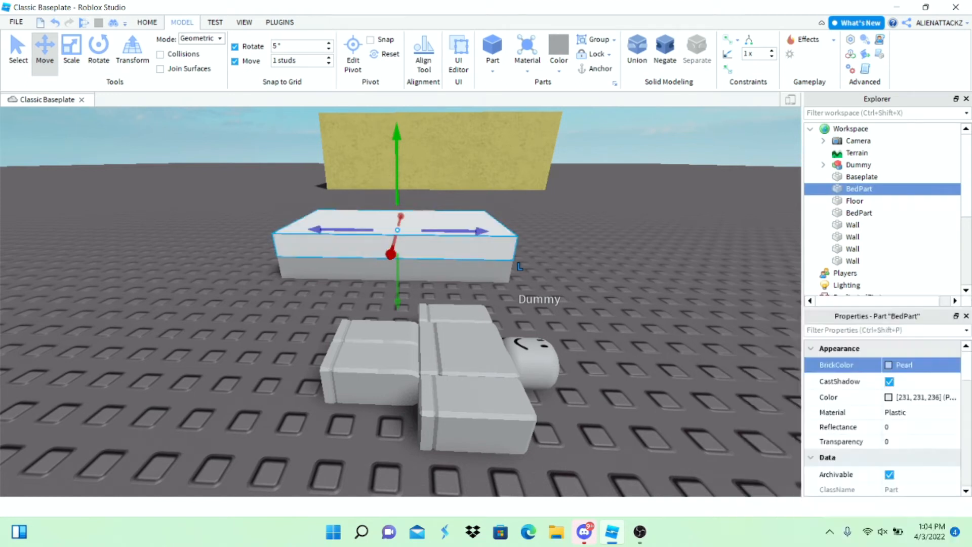
pyautogui.click(921, 364)
pyautogui.click(931, 505)
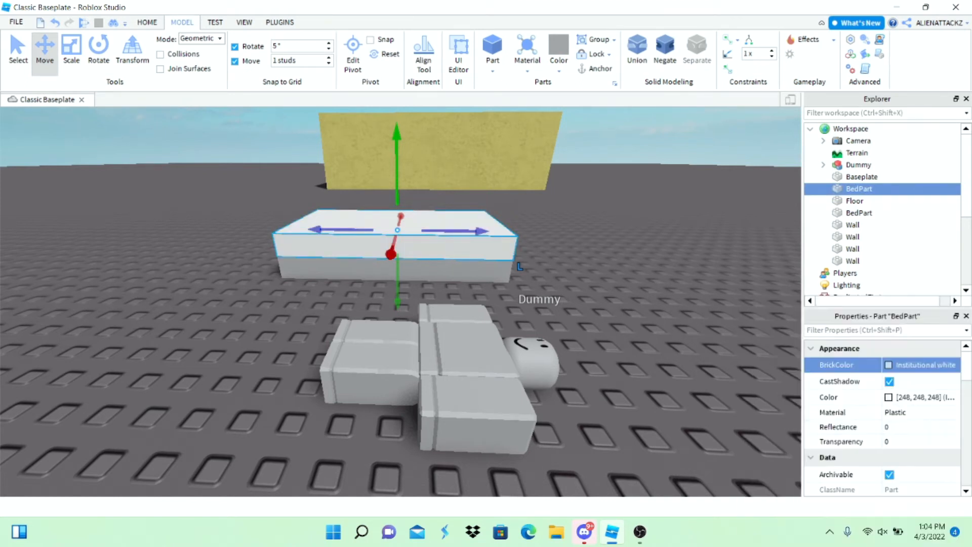
pyautogui.click(921, 365)
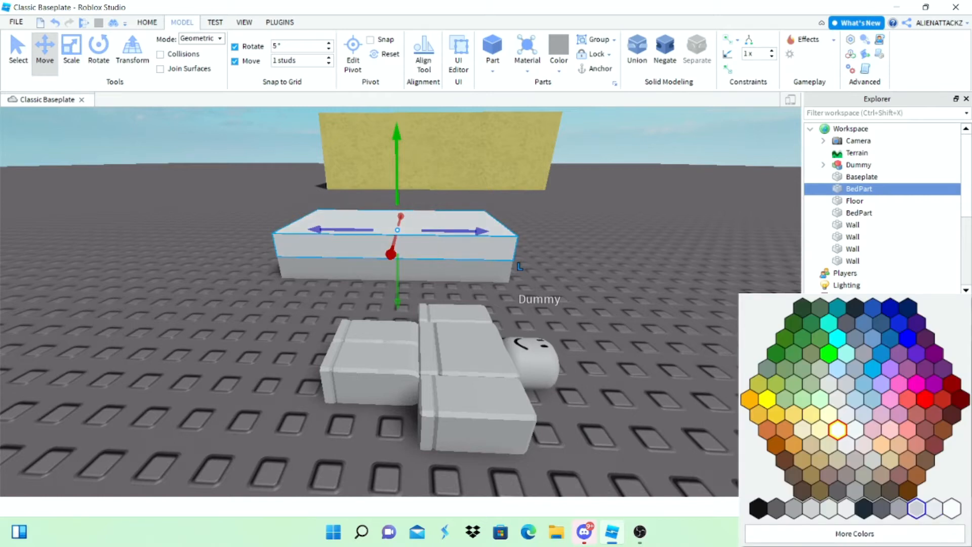
pyautogui.click(926, 507)
pyautogui.click(919, 412)
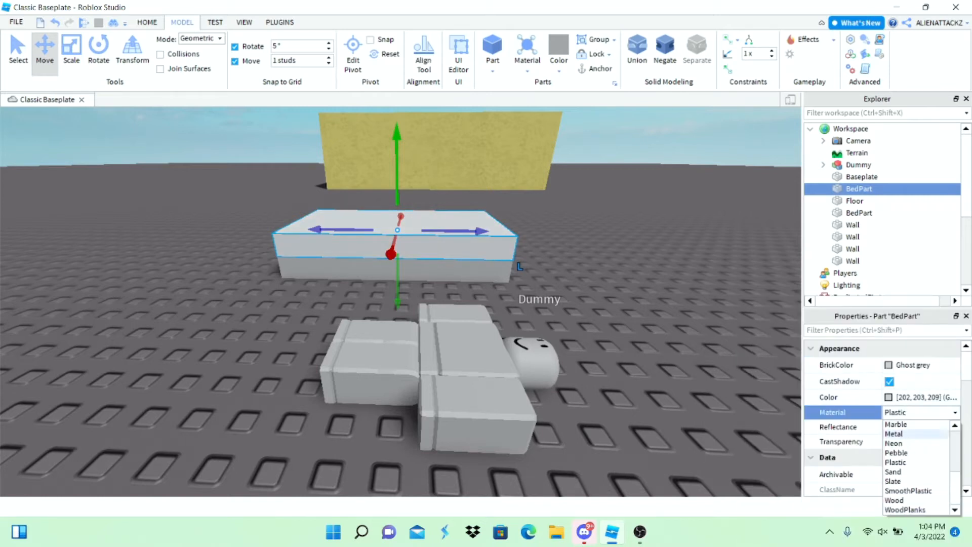
pyautogui.click(893, 471)
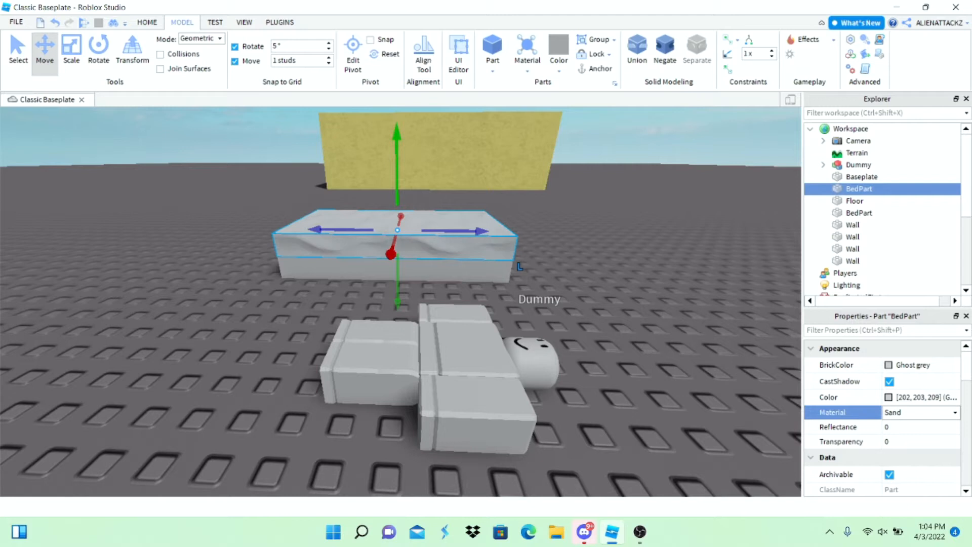
pyautogui.click(608, 213)
# Step: Set the lower bed slab's BrickColor to Black and its material to Wood
pyautogui.moveTo(608, 213); pyautogui.dragTo(430, 228, button='right')
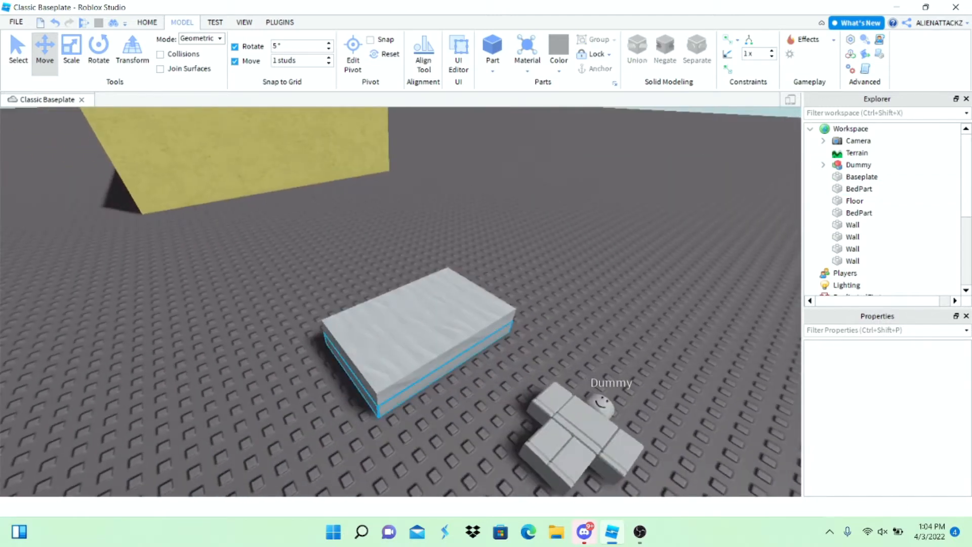
pyautogui.click(510, 328)
pyautogui.click(890, 365)
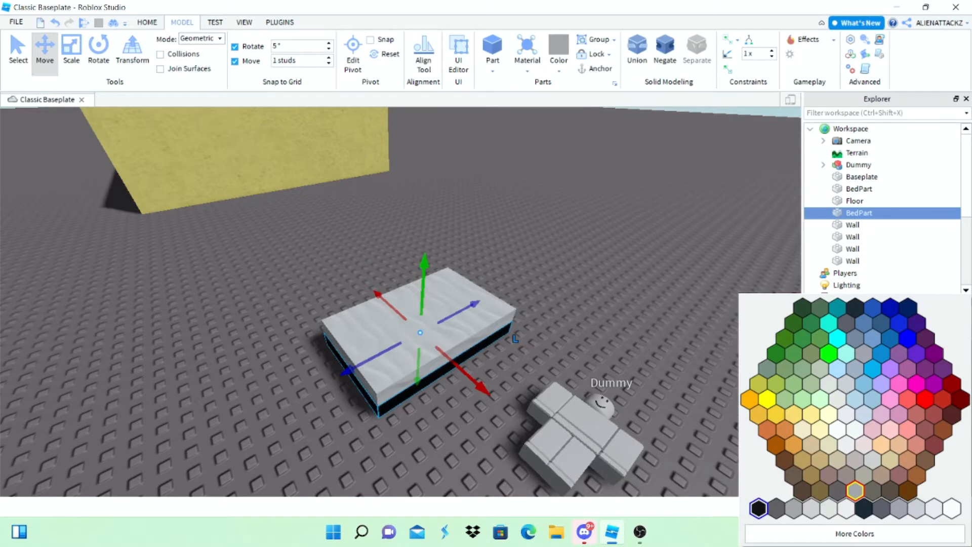
pyautogui.click(864, 508)
pyautogui.click(895, 412)
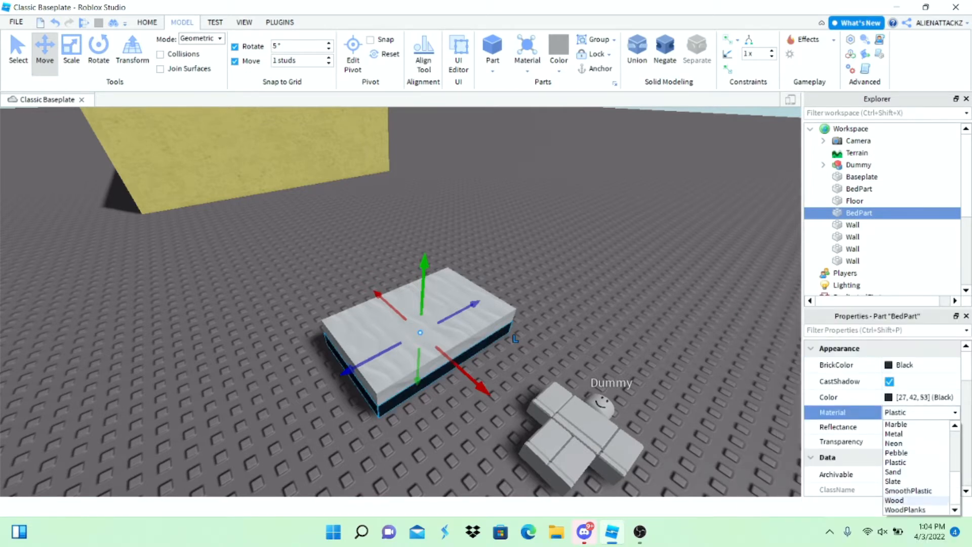
pyautogui.click(893, 500)
pyautogui.scroll(10, 515, 337)
pyautogui.moveTo(515, 337); pyautogui.dragTo(545, 228, button='right')
pyautogui.click(545, 228)
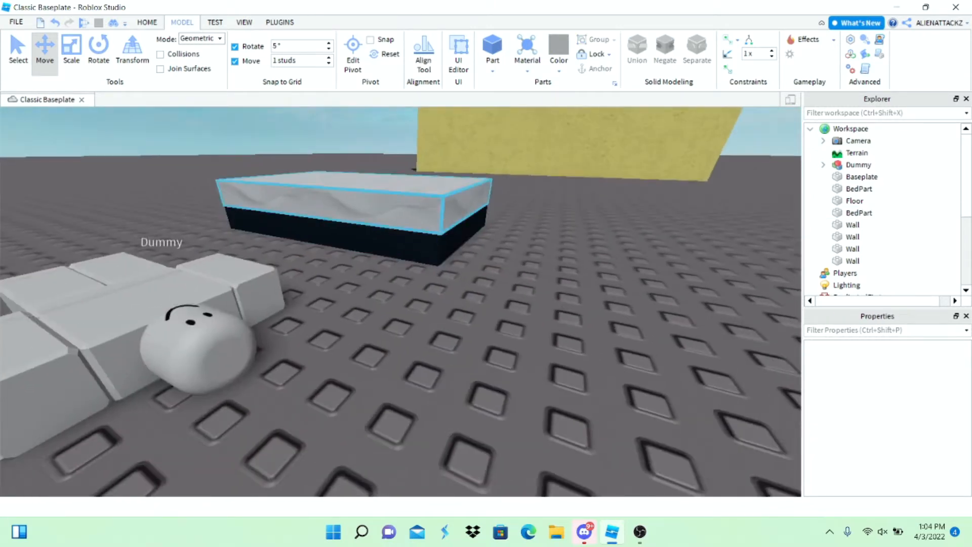
pyautogui.scroll(3, 400, 213)
pyautogui.moveTo(400, 213); pyautogui.dragTo(445, 207, button='right')
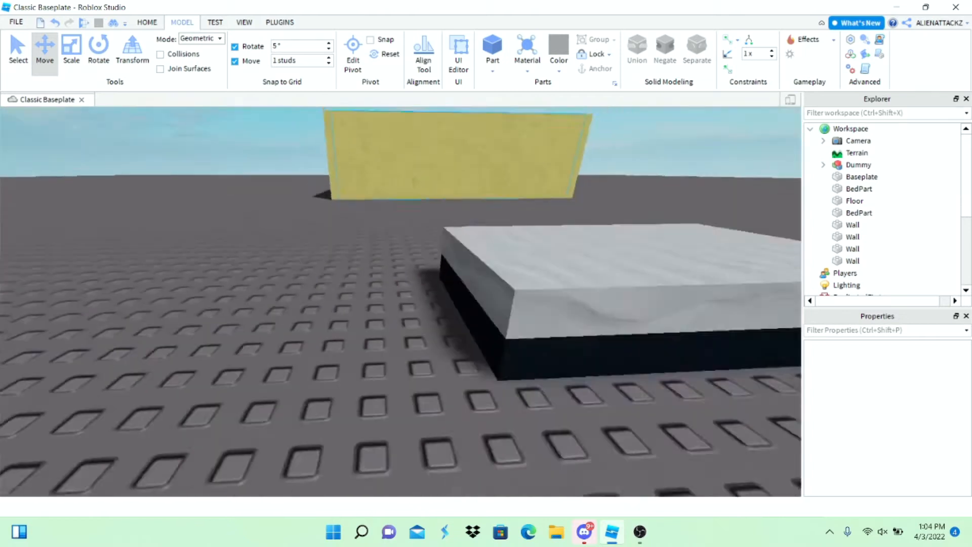
# Step: Duplicate the bed's lower black wood slab in place
pyautogui.scroll(-4, 434, 309)
pyautogui.press('d')
pyautogui.press('a')
pyautogui.moveTo(434, 320)
pyautogui.mouseDown(button='right')
pyautogui.moveTo(490, 329)
pyautogui.moveTo(480, 365)
pyautogui.moveTo(420, 324)
pyautogui.mouseUp(button='right')
pyautogui.scroll(3, 435, 320)
pyautogui.scroll(-3, 434, 320)
pyautogui.press('d')
pyautogui.scroll(2, 434, 320)
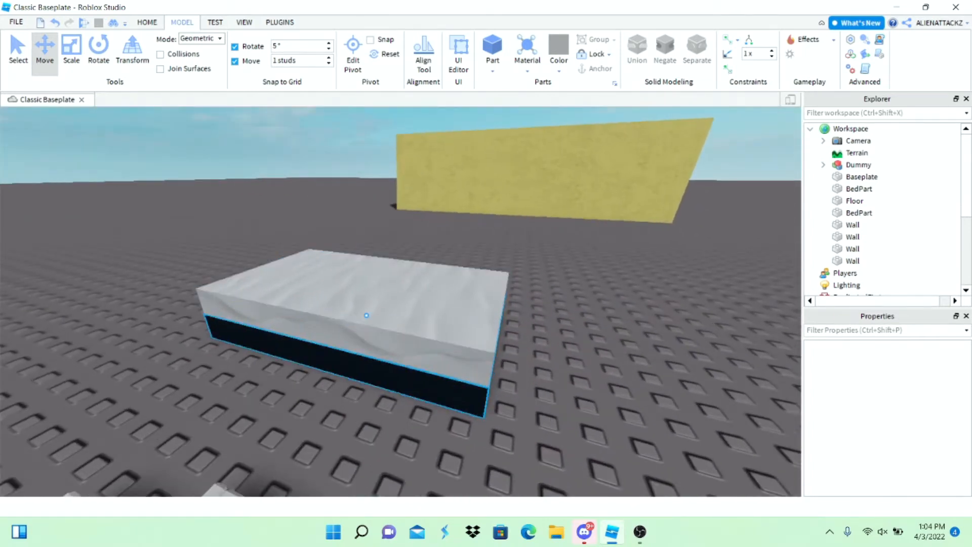
pyautogui.rightClick(403, 373)
pyautogui.click(451, 91)
# Step: Scale the duplicated black slab into a thin, tall headboard standing at the head end of the bed
pyautogui.click(71, 50)
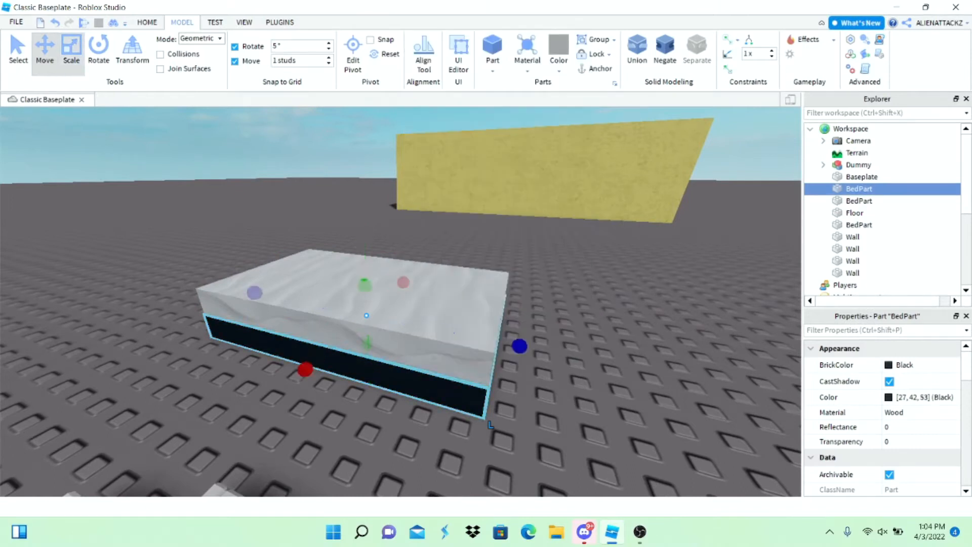
pyautogui.moveTo(405, 253); pyautogui.dragTo(450, 293, button='right')
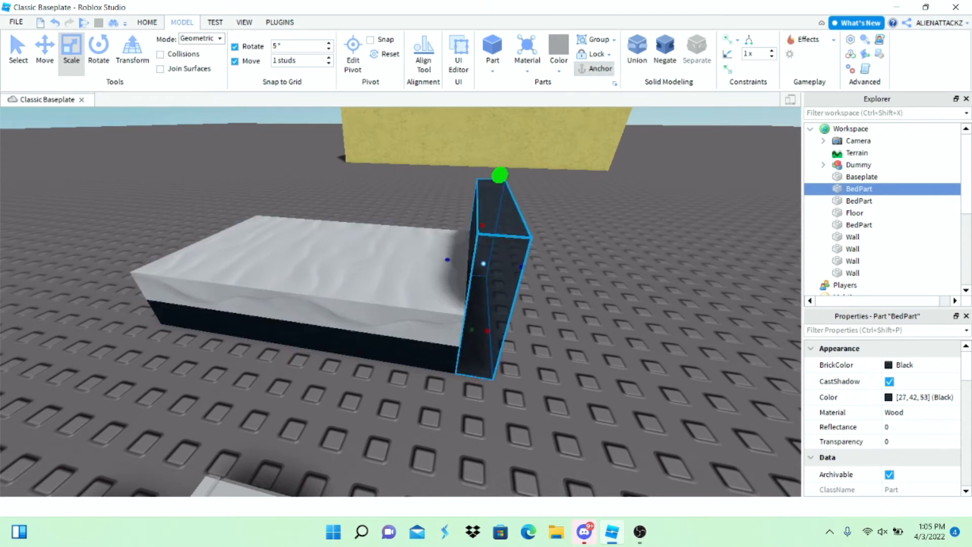
pyautogui.moveTo(450, 294); pyautogui.dragTo(536, 253, button='right')
pyautogui.scroll(2, 536, 320)
pyautogui.click(536, 321)
# Step: Duplicate the black base slab beneath the mattress, working from the foot end of the bed
pyautogui.moveTo(456, 232); pyautogui.dragTo(455, 304, button='right')
pyautogui.scroll(-3, 405, 274)
pyautogui.press('w')
pyautogui.moveTo(394, 274); pyautogui.dragTo(339, 210, button='right')
pyautogui.press('d')
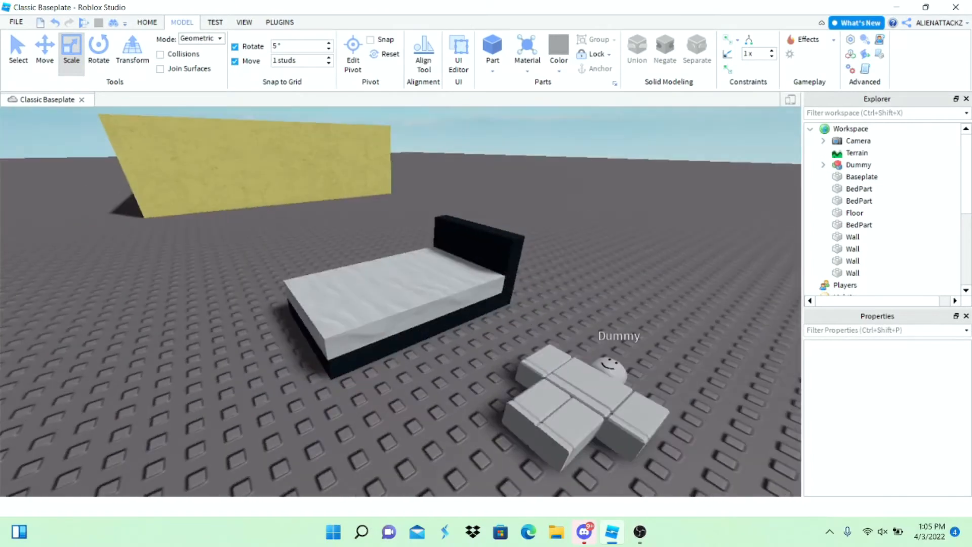
pyautogui.moveTo(395, 298); pyautogui.dragTo(372, 248, button='right')
pyautogui.press('w')
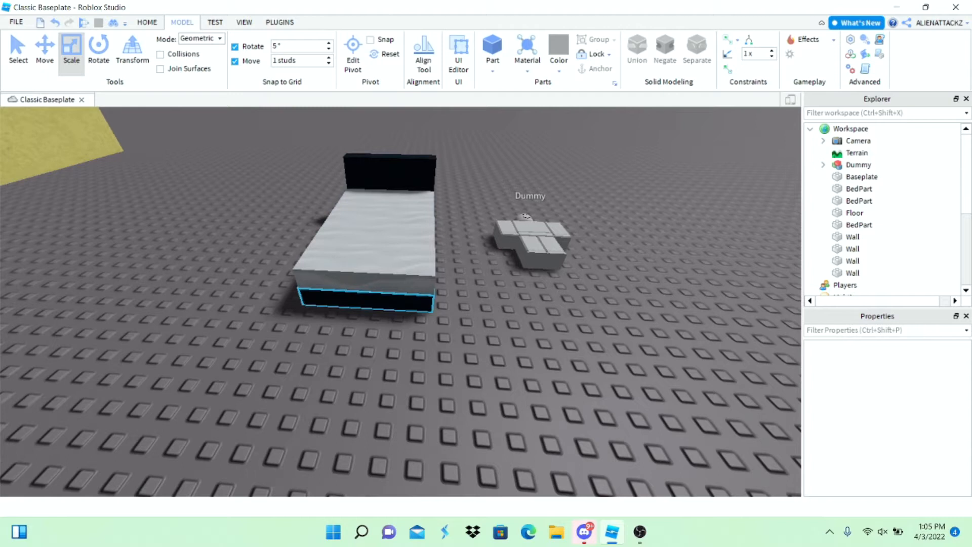
pyautogui.rightClick(438, 318)
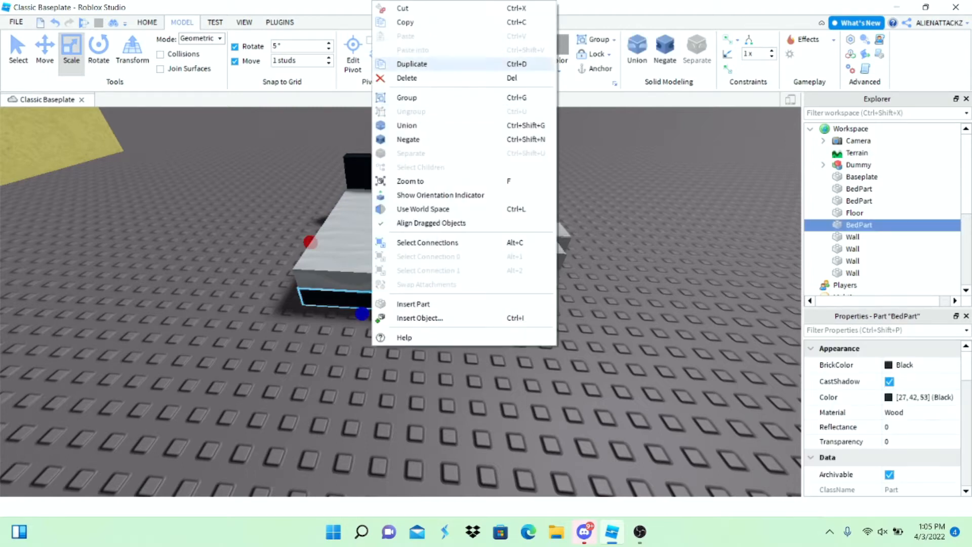
pyautogui.click(402, 63)
pyautogui.press('f')
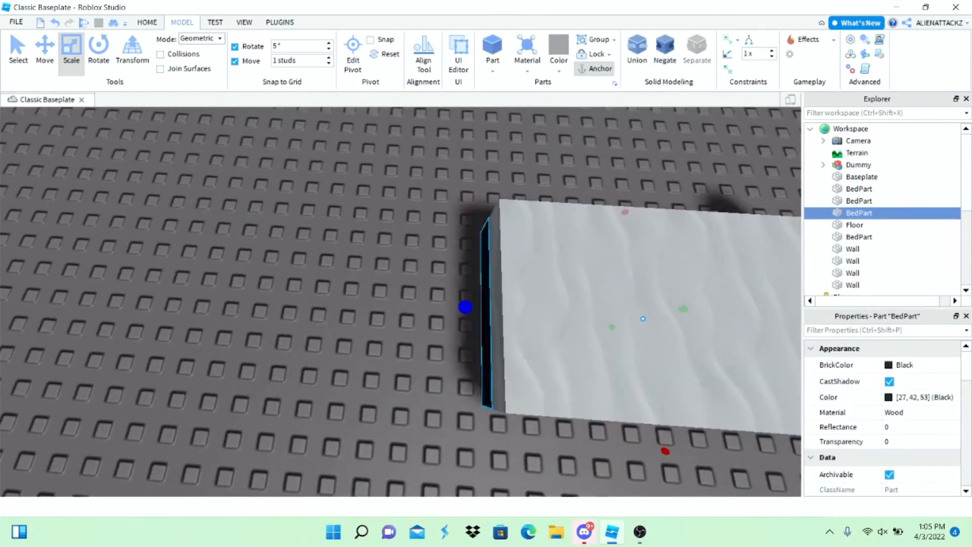
# Step: Scale the duplicated base slab so it extends past the mattress at the foot of the bed
pyautogui.moveTo(458, 399); pyautogui.dragTo(458, 400, button='right')
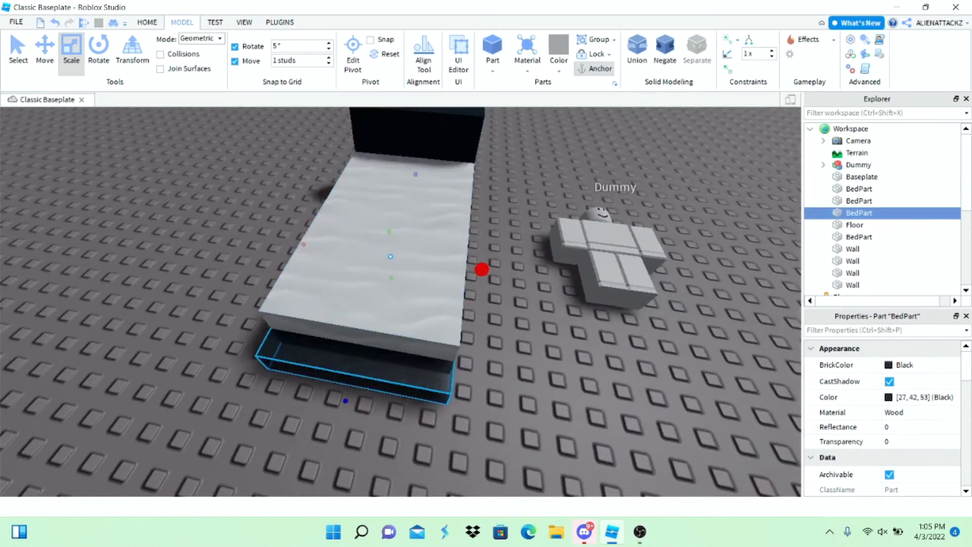
pyautogui.press('a')
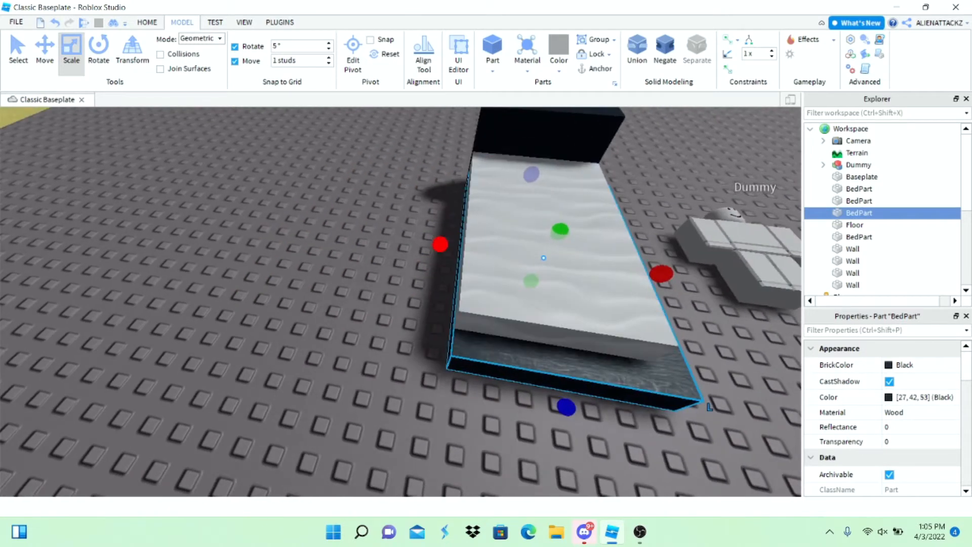
pyautogui.press('d')
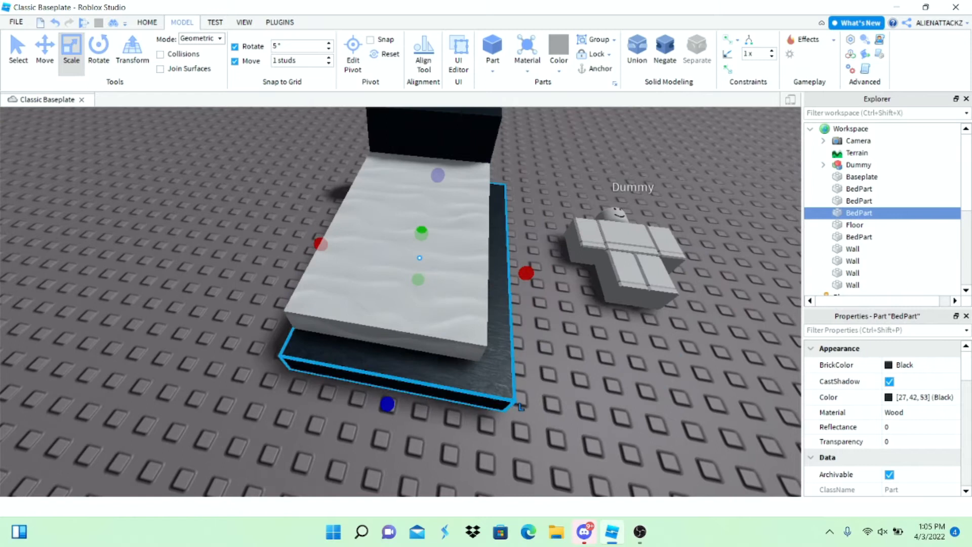
pyautogui.click(501, 270)
pyautogui.press('s')
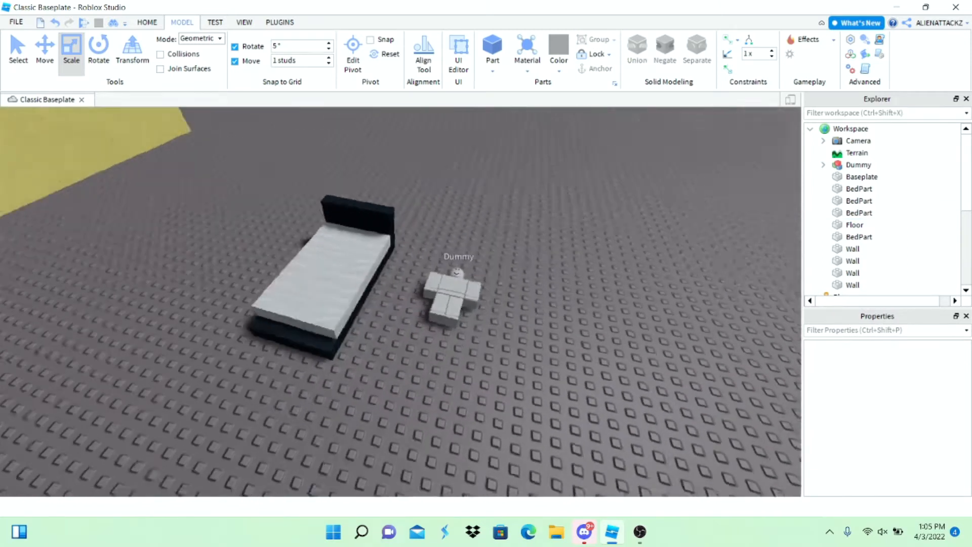
pyautogui.moveTo(405, 354); pyautogui.dragTo(405, 355, button='right')
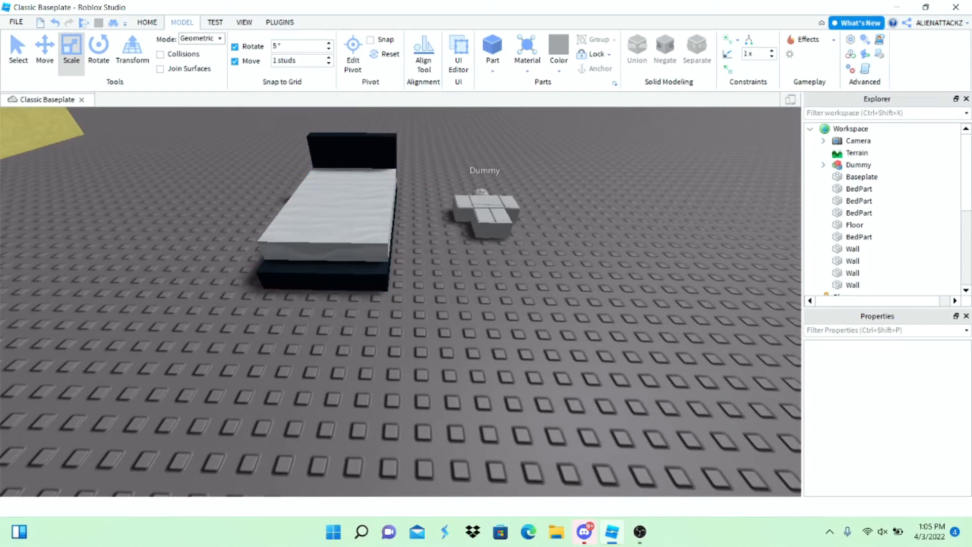
# Step: Insert a Cylinder part near the foot of the bed and rotate it so it stands upright
pyautogui.click(492, 66)
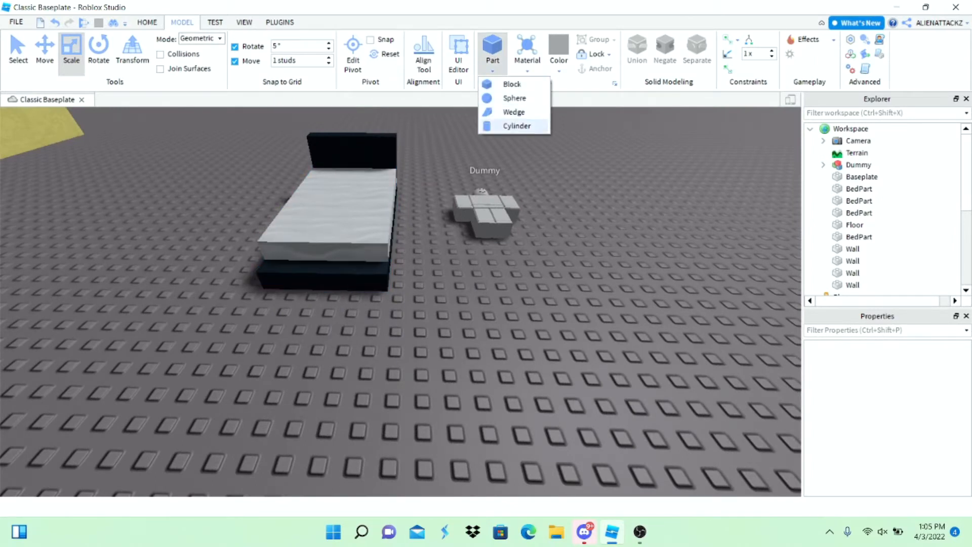
pyautogui.click(516, 125)
pyautogui.moveTo(562, 230); pyautogui.dragTo(561, 230, button='right')
pyautogui.hotkey('ctrl', '4')
pyautogui.moveTo(407, 332); pyautogui.dragTo(400, 283)
pyautogui.scroll(-3, 400, 304)
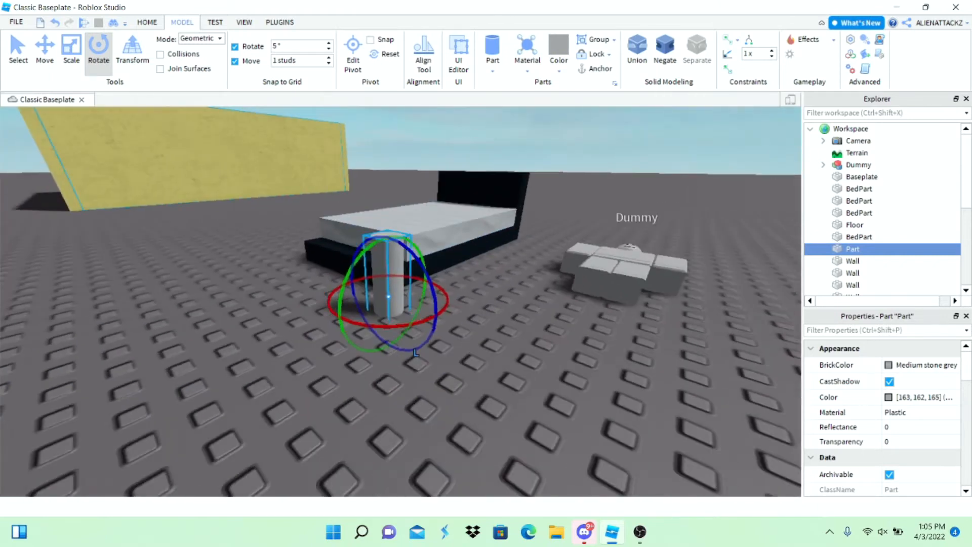
# Step: Shorten the upright cylinder by scaling it from its lower end
pyautogui.hotkey('ctrl', '3')
pyautogui.click(595, 68)
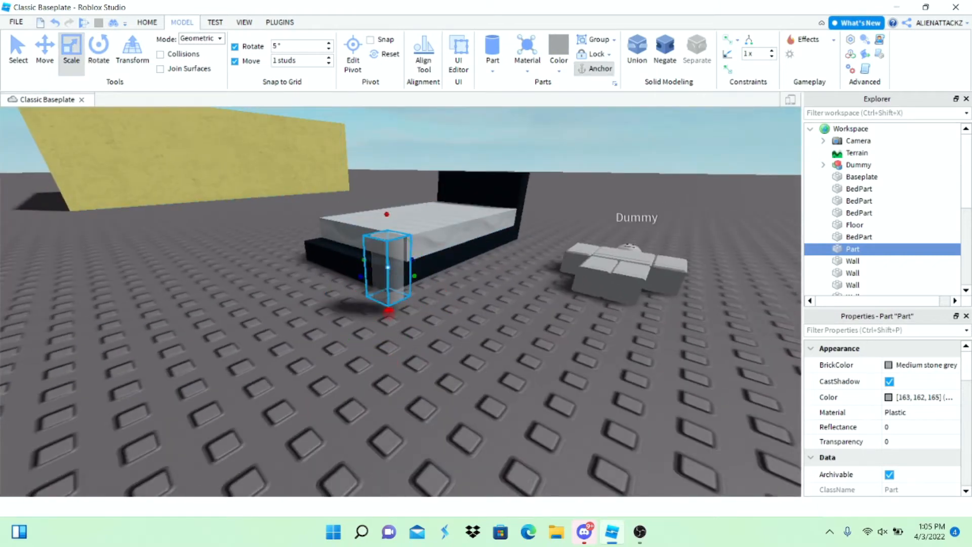
pyautogui.moveTo(388, 310); pyautogui.dragTo(416, 329)
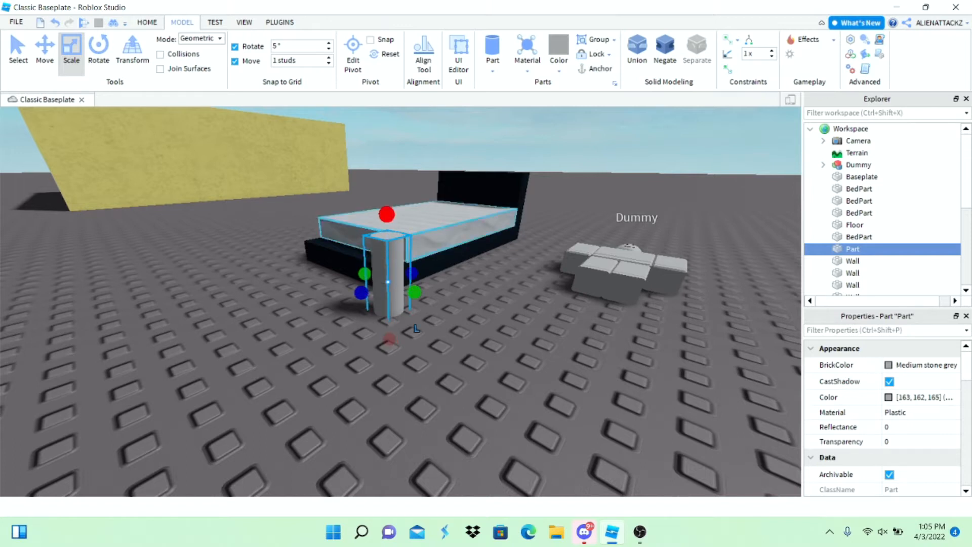
pyautogui.click(596, 68)
# Step: Move the cylinder to the foot-end corner of the bed base nearest the Dummy and set the move snap to 0.1 studs
pyautogui.scroll(-5, 420, 222)
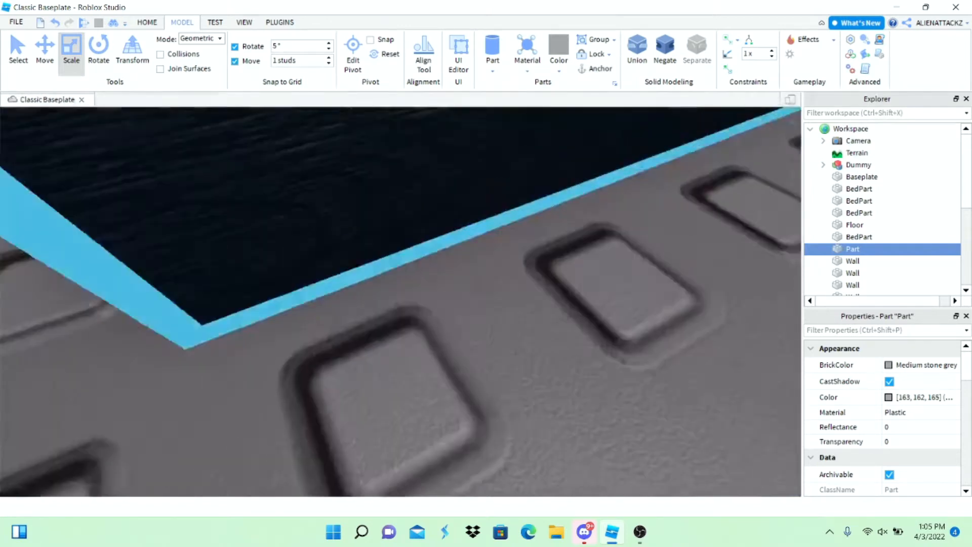
pyautogui.scroll(3, 420, 223)
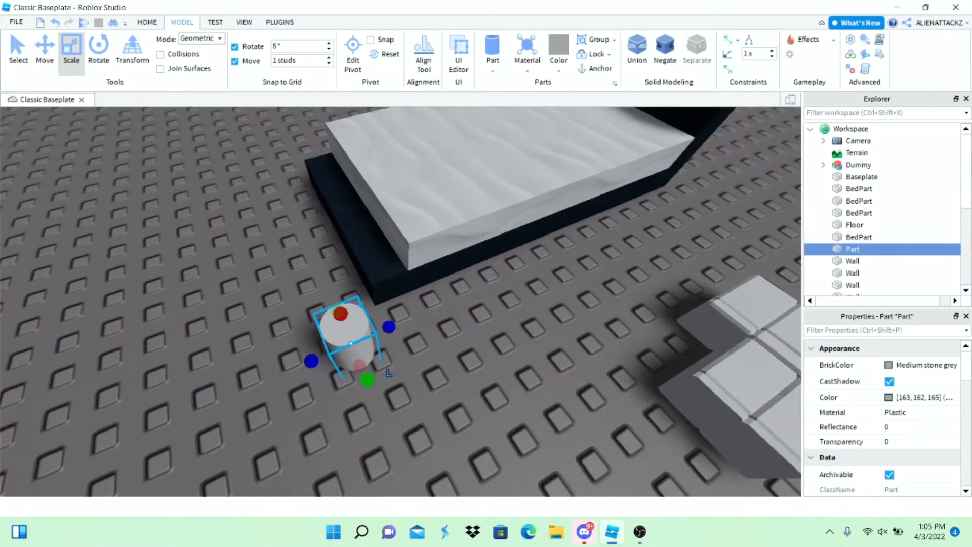
pyautogui.hotkey('ctrl', '2')
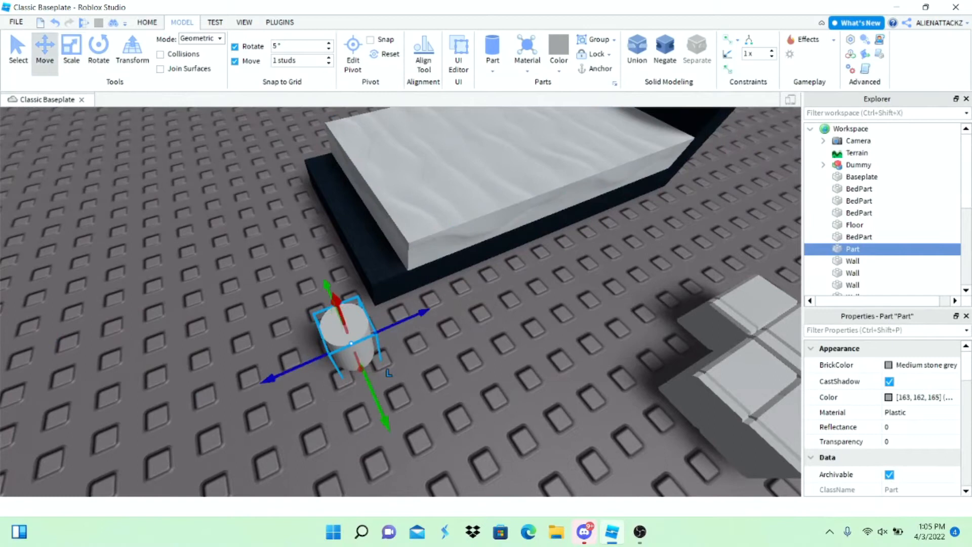
pyautogui.scroll(3, 389, 372)
pyautogui.scroll(-5, 688, 314)
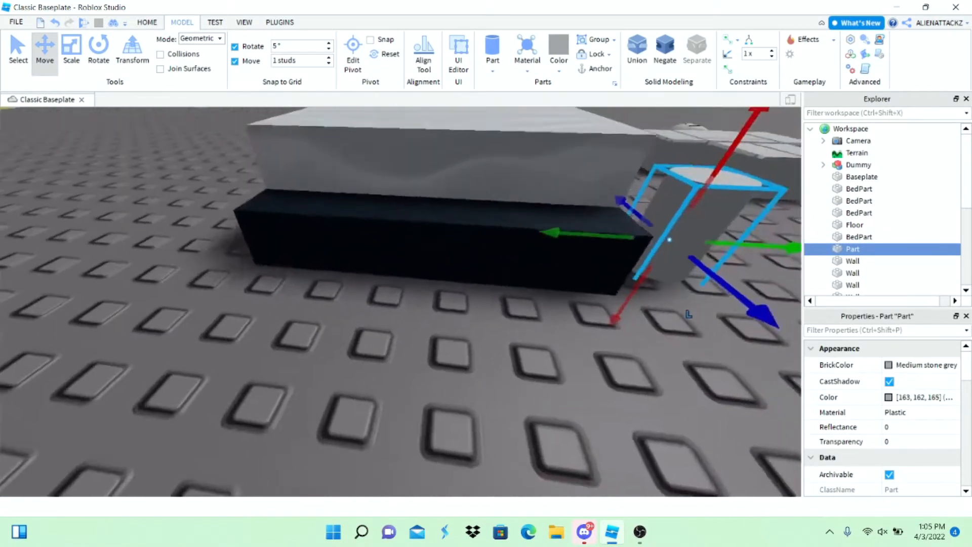
pyautogui.scroll(-5, 688, 314)
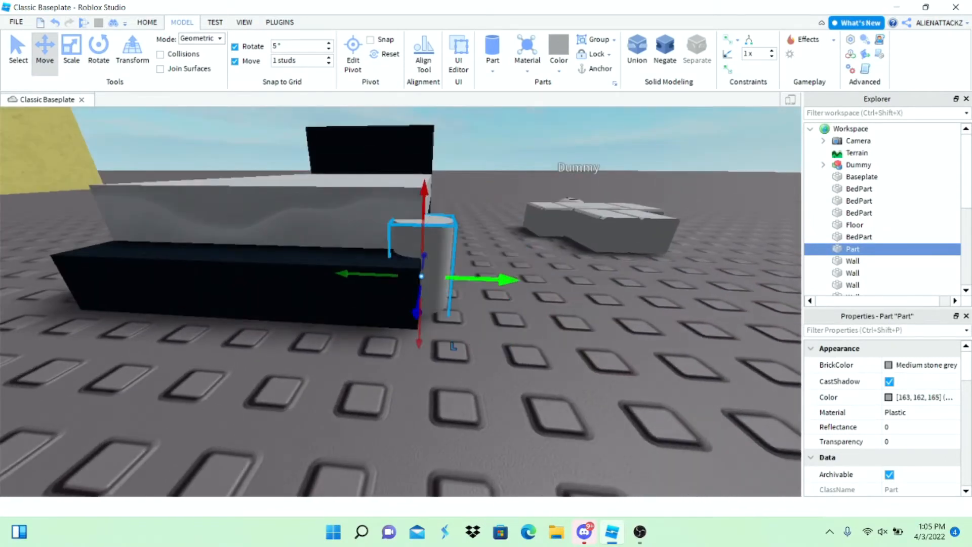
pyautogui.moveTo(689, 314); pyautogui.dragTo(627, 390, button='right')
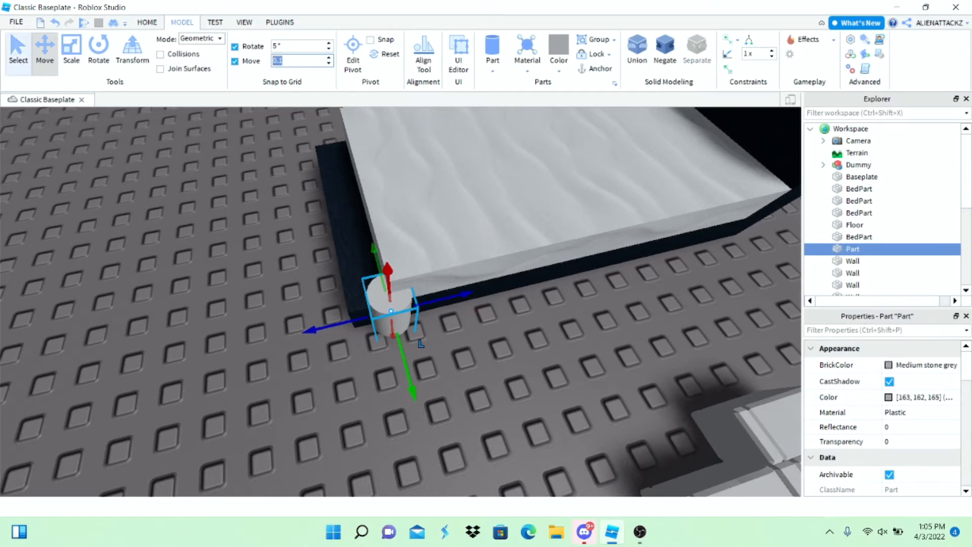
# Step: Scale the cylinder so its diameter fits the width of the base's protruding foot ledge
pyautogui.hotkey('ctrl', '3')
pyautogui.press('f')
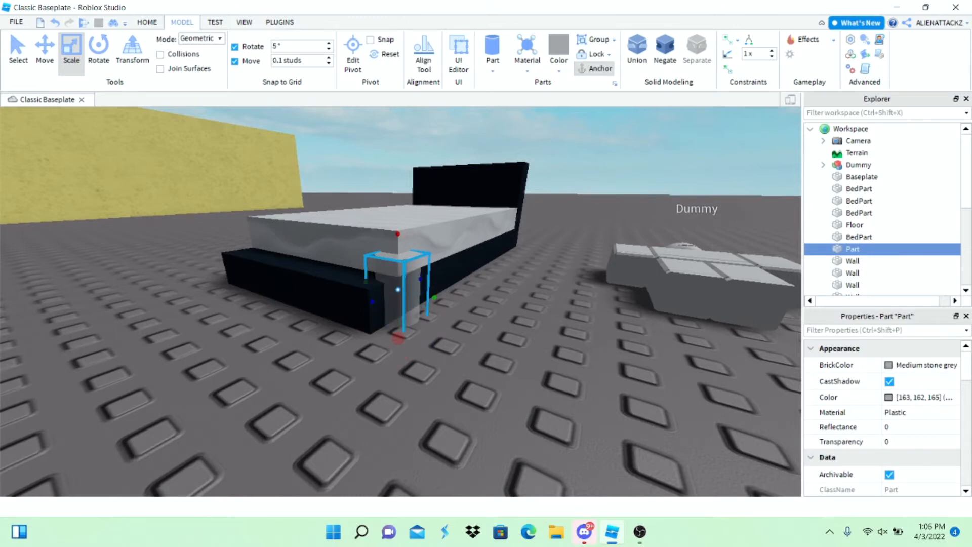
pyautogui.press('f')
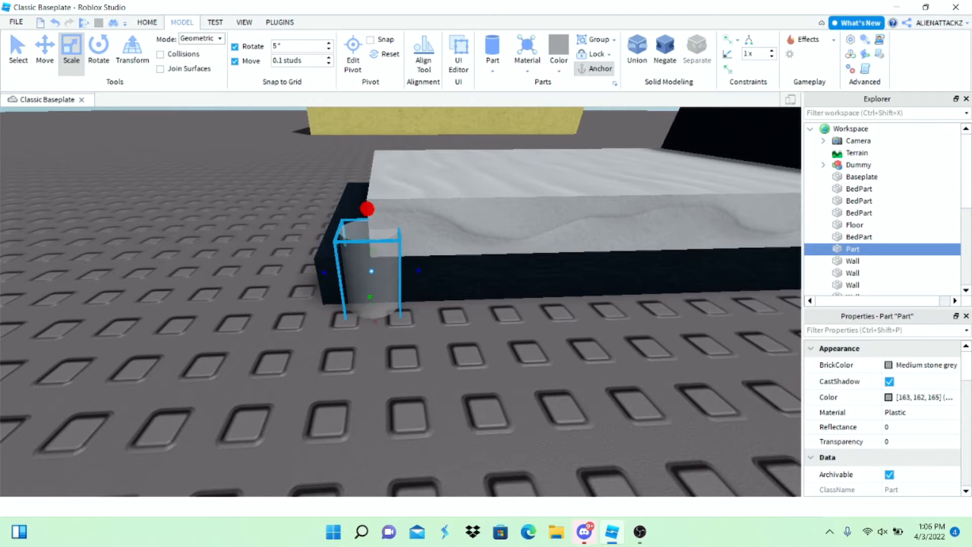
pyautogui.moveTo(400, 304); pyautogui.dragTo(294, 303, button='right')
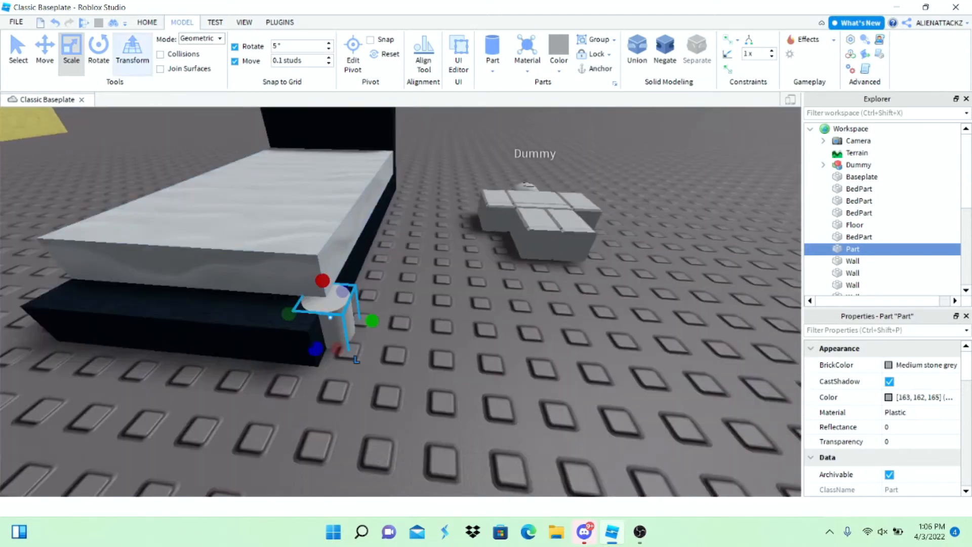
# Step: Lower the cylinder level with the base and align it with the foot ledge's end so it rounds off the corner
pyautogui.hotkey('ctrl', '2')
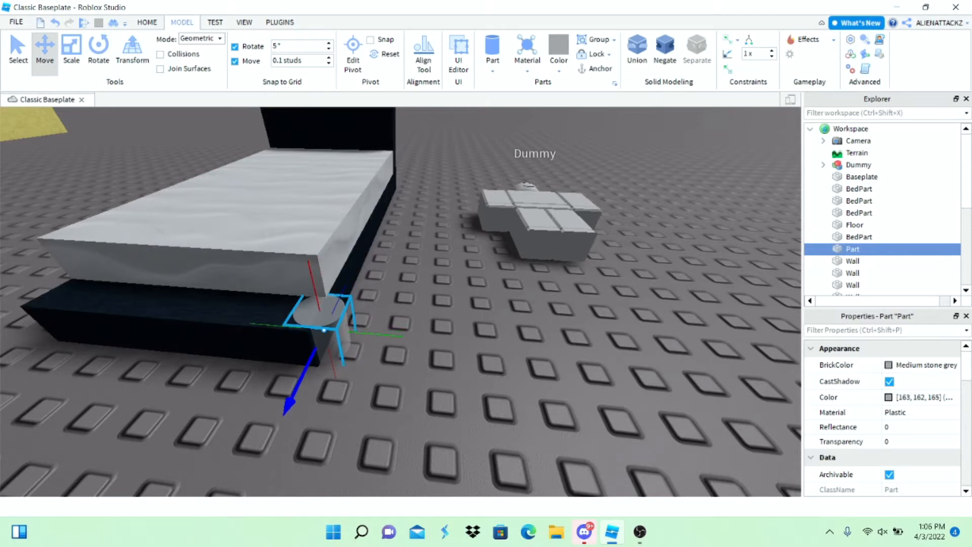
pyautogui.scroll(-6, 400, 304)
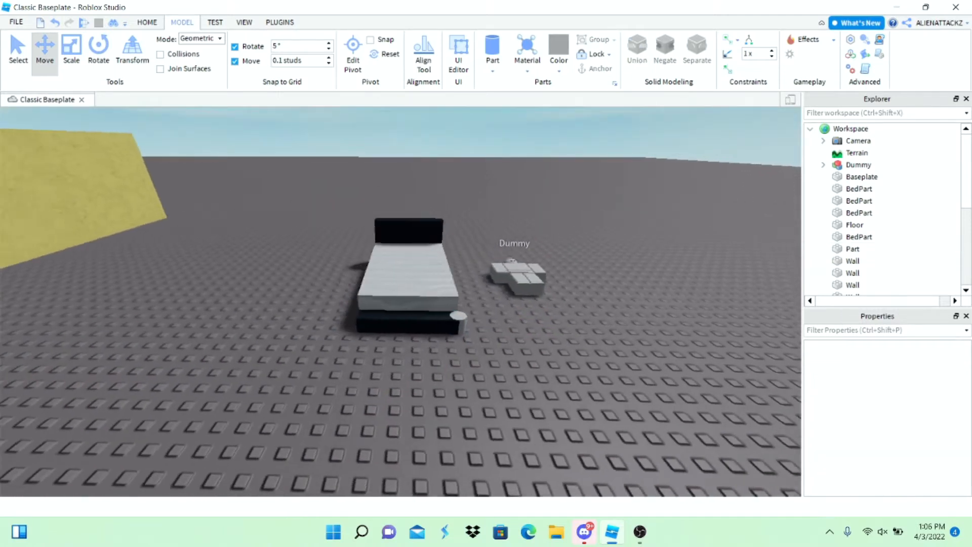
pyautogui.scroll(6, 532, 248)
pyautogui.click(289, 370)
pyautogui.moveTo(400, 301); pyautogui.dragTo(329, 364, button='right')
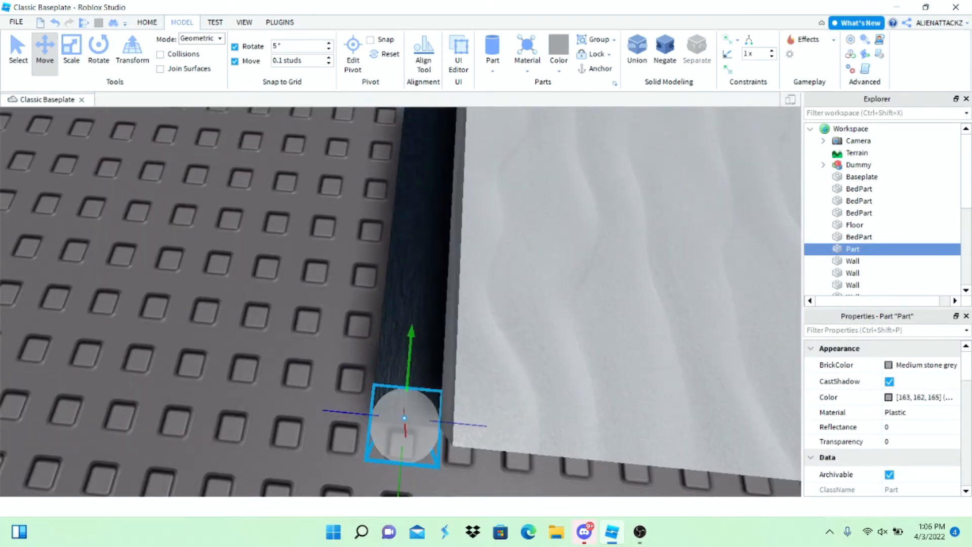
pyautogui.moveTo(411, 335); pyautogui.dragTo(411, 328)
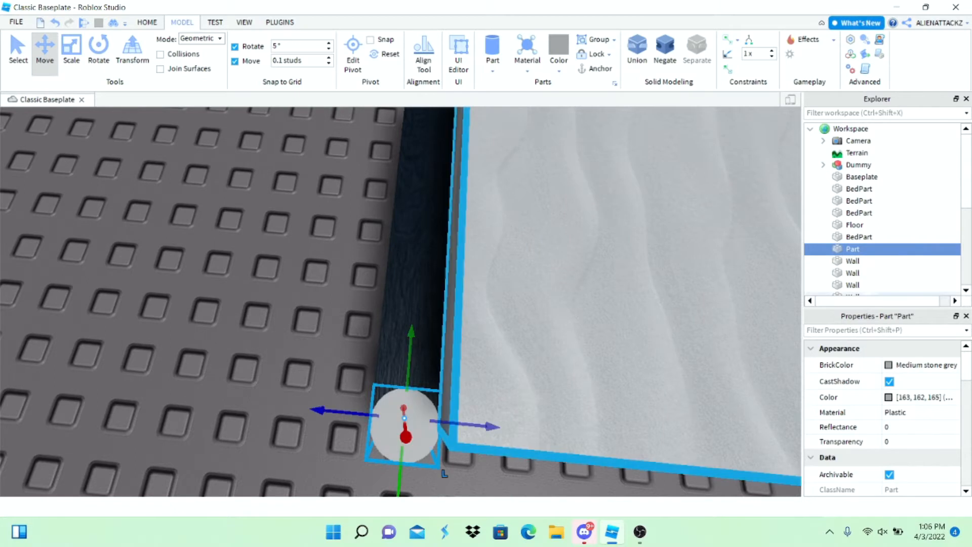
# Step: Set the corner cylinder's BrickColor to Black and its material to Wood
pyautogui.click(922, 364)
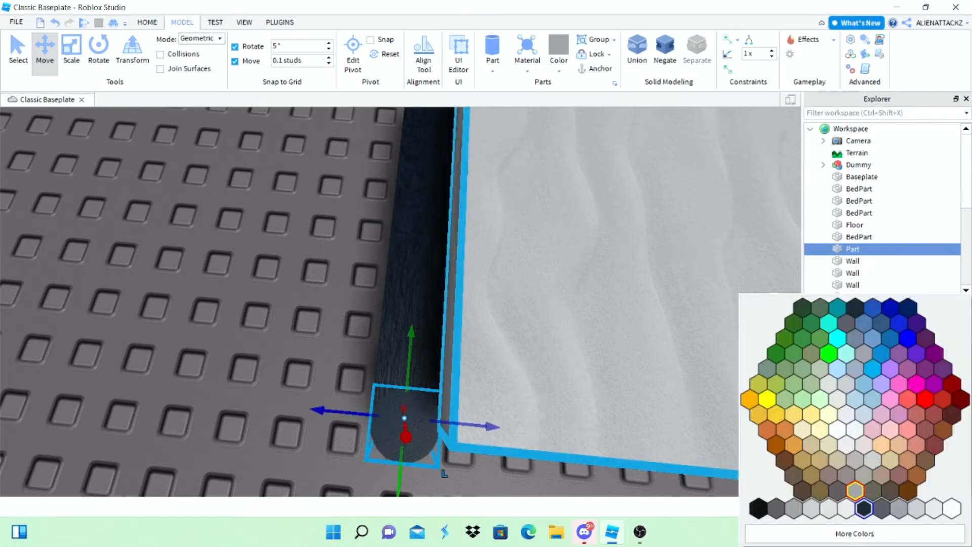
pyautogui.click(863, 508)
pyautogui.click(919, 412)
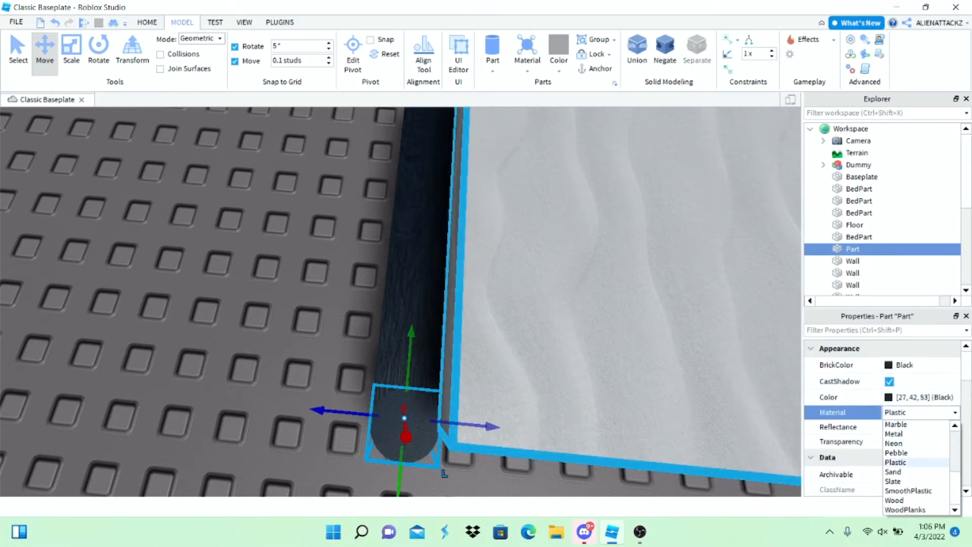
pyautogui.click(894, 500)
pyautogui.click(329, 394)
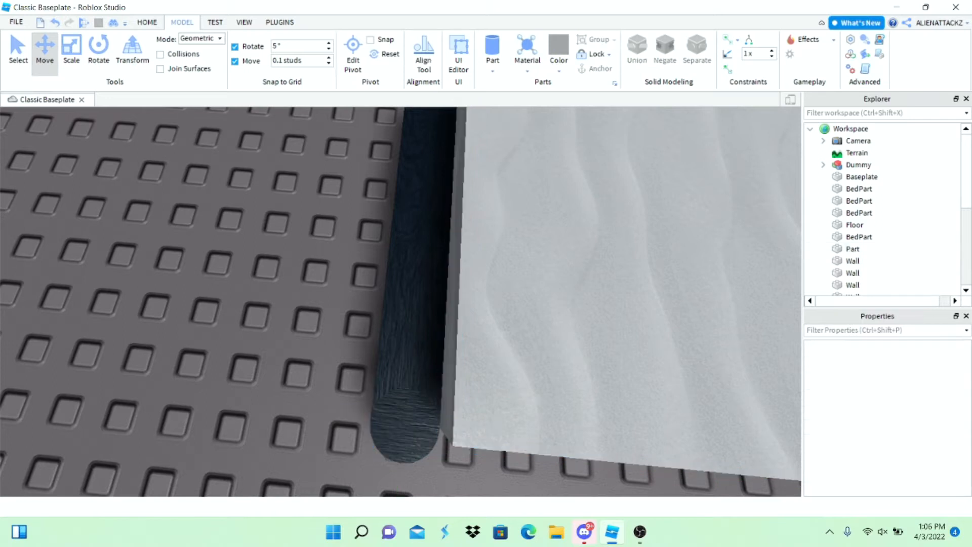
# Step: Duplicate the corner cylinder and move the copy along the foot ledge to the opposite corner of the bed
pyautogui.moveTo(329, 337); pyautogui.dragTo(436, 337, button='right')
pyautogui.scroll(-4, 435, 336)
pyautogui.scroll(2, 435, 337)
pyautogui.click(435, 337)
pyautogui.rightClick(441, 348)
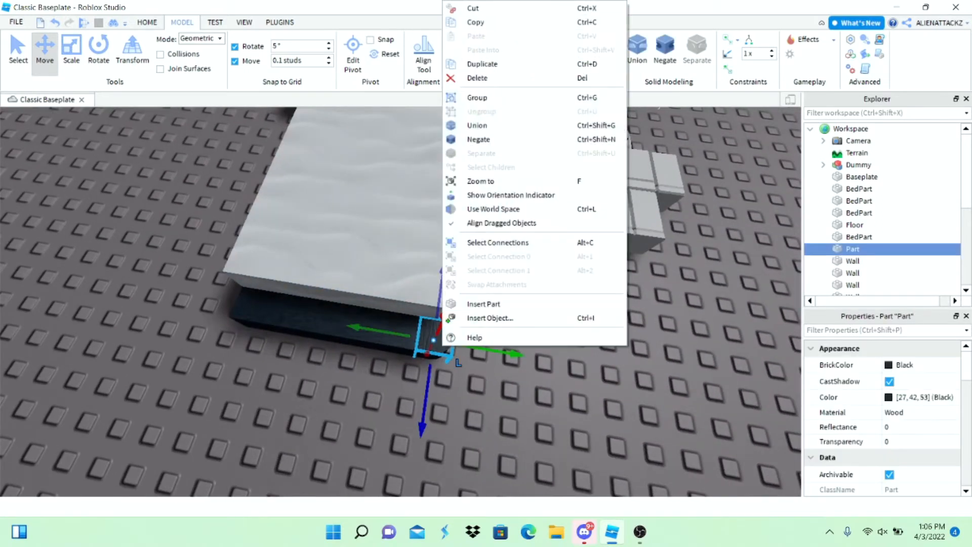
pyautogui.click(482, 63)
pyautogui.press('a')
pyautogui.moveTo(501, 352); pyautogui.dragTo(517, 316)
pyautogui.press('d')
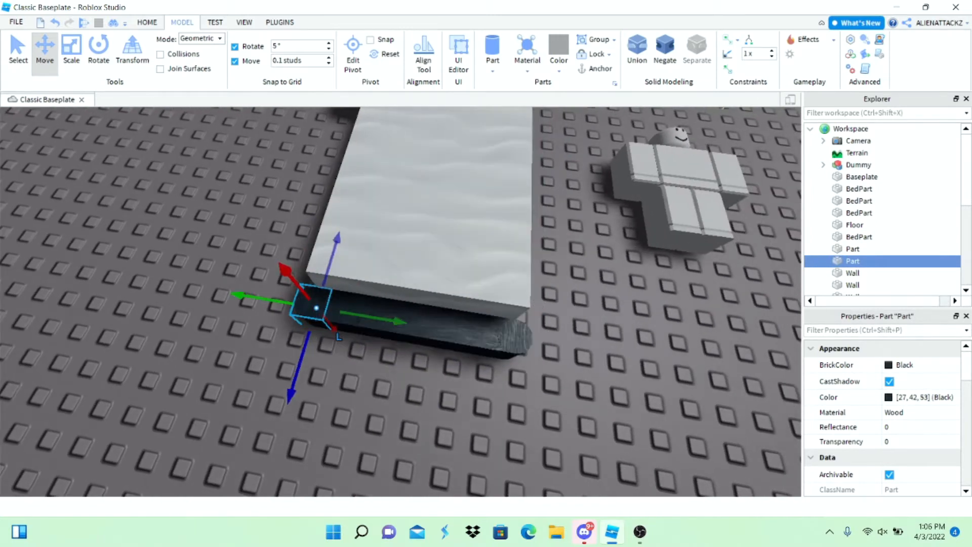
# Step: Duplicate both corner cylinders at the bed's foot and move the copies along the bed to the headboard end
pyautogui.click(557, 344)
pyautogui.click(515, 338)
pyautogui.keyDown('ctrl'); pyautogui.click(309, 307); pyautogui.keyUp('ctrl')
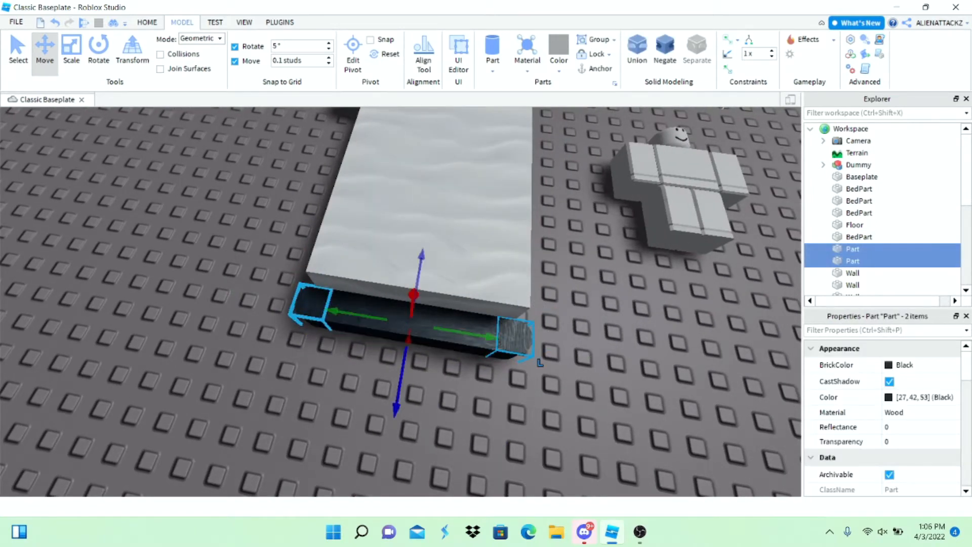
pyautogui.rightClick(311, 309)
pyautogui.click(351, 64)
pyautogui.moveTo(405, 228); pyautogui.dragTo(304, 253, button='right')
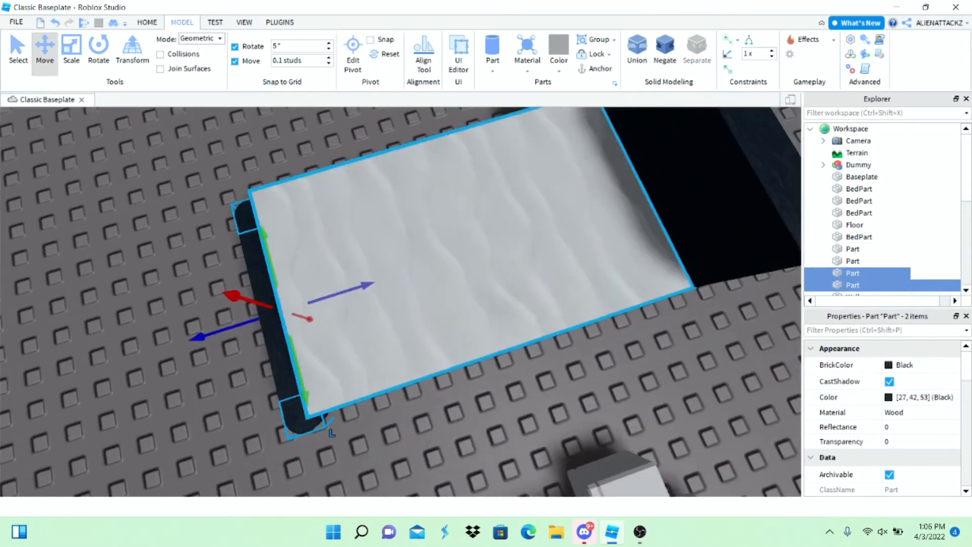
pyautogui.press('d')
pyautogui.moveTo(349, 288); pyautogui.dragTo(471, 194)
# Step: Duplicate the black bed base and widen the copy on one long side out to the corner cylinder's outer edge
pyautogui.scroll(-3, 478, 258)
pyautogui.click(478, 258)
pyautogui.press('a')
pyautogui.moveTo(478, 258); pyautogui.dragTo(565, 258, button='right')
pyautogui.rightClick(499, 271)
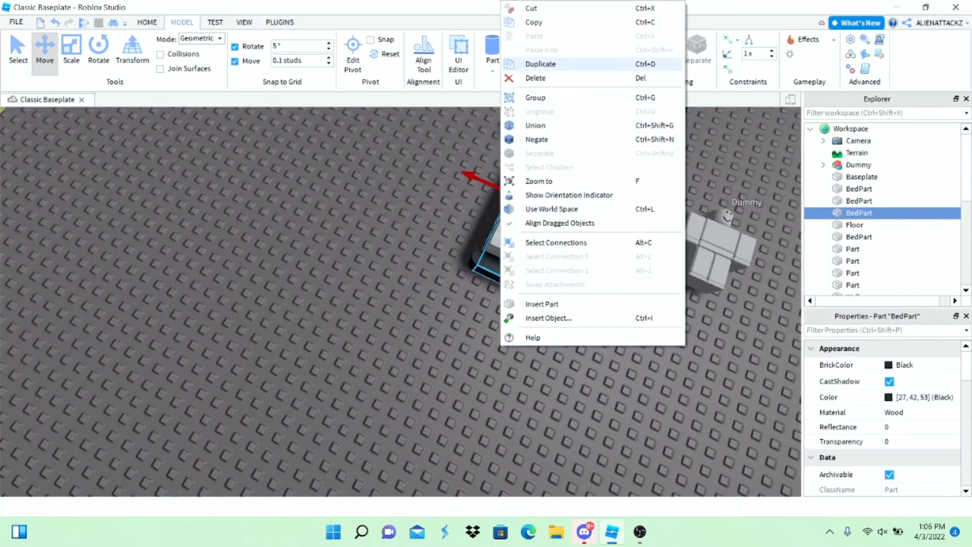
pyautogui.click(526, 65)
pyautogui.hotkey('ctrl', '3')
pyautogui.moveTo(400, 304); pyautogui.dragTo(465, 296, button='right')
pyautogui.scroll(1, 400, 304)
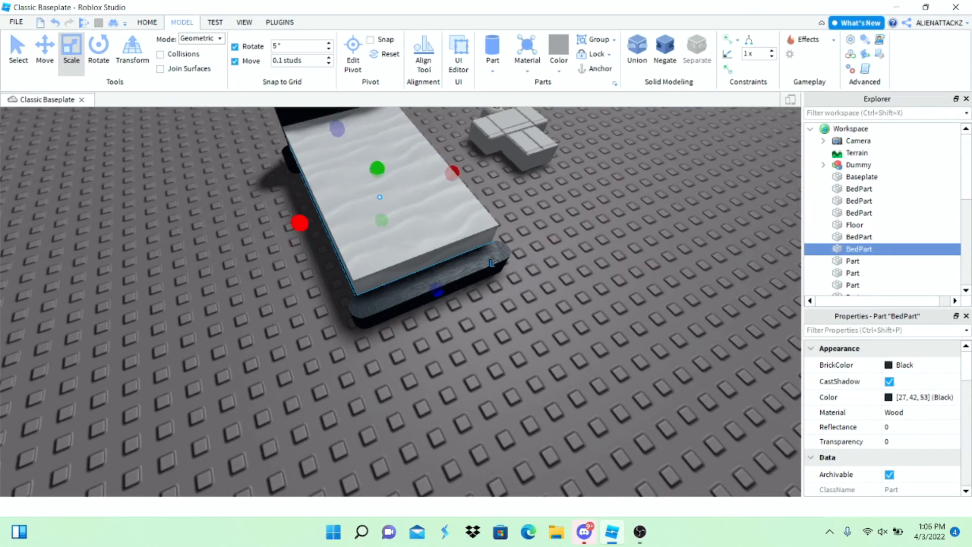
pyautogui.press('a')
pyautogui.moveTo(486, 273); pyautogui.dragTo(597, 238, button='right')
pyautogui.press('q')
pyautogui.press('d')
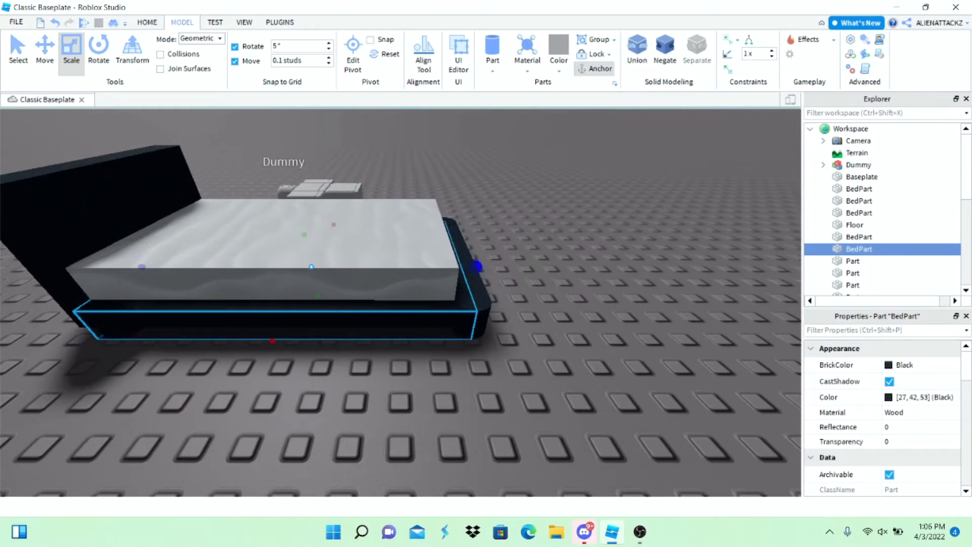
pyautogui.press('a')
pyautogui.press('a')
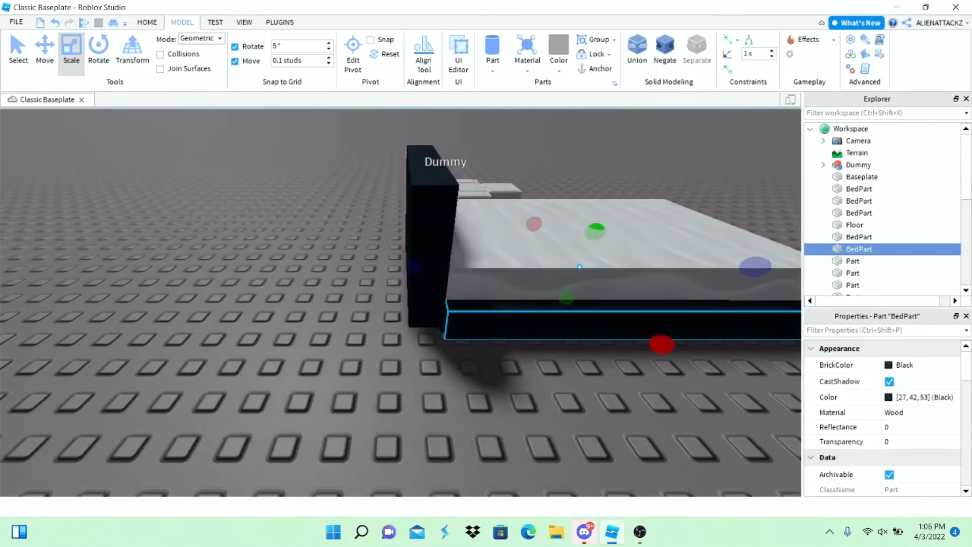
# Step: Shorten the duplicated base at the headboard end so it stops at the corner cylinder
pyautogui.press('d')
pyautogui.moveTo(432, 217); pyautogui.dragTo(405, 273, button='right')
pyautogui.press('e')
pyautogui.press('d')
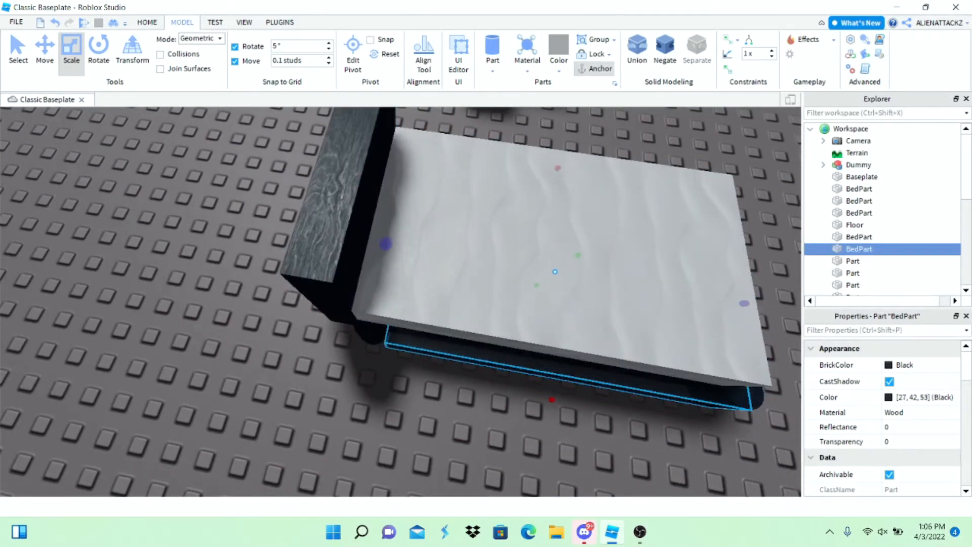
pyautogui.click(373, 326)
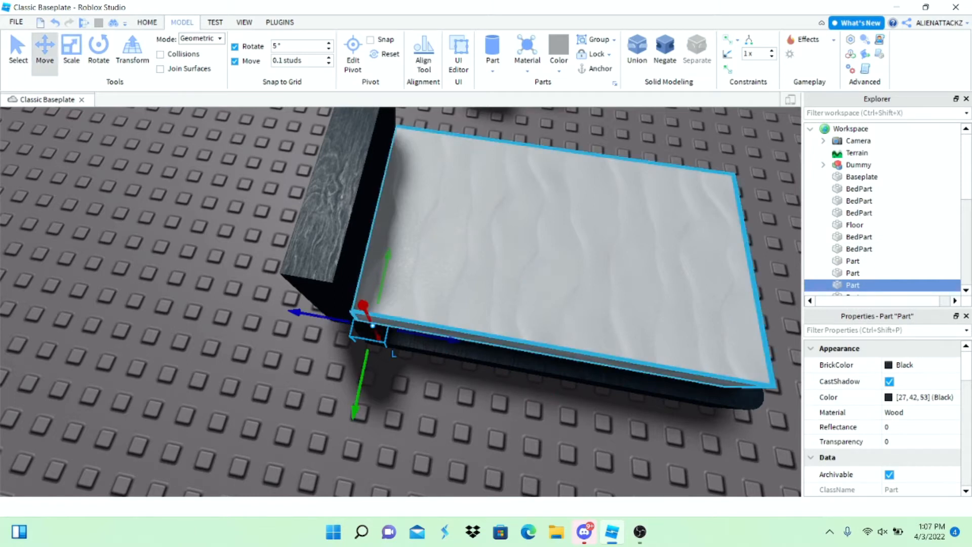
# Step: Widen the duplicated base on its other long side out to the opposite corner cylinder's outer edge
pyautogui.press('d')
pyautogui.press('d')
pyautogui.click(404, 141)
pyautogui.moveTo(405, 141); pyautogui.dragTo(284, 142, button='right')
pyautogui.press('a')
pyautogui.moveTo(476, 281); pyautogui.dragTo(577, 281, button='right')
pyautogui.click(478, 283)
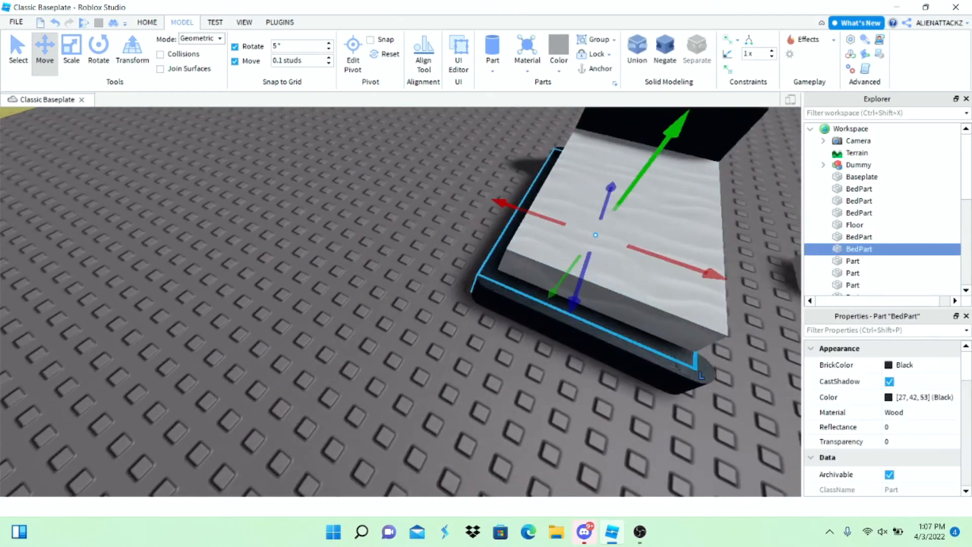
pyautogui.click(71, 53)
pyautogui.moveTo(400, 301); pyautogui.dragTo(501, 301, button='right')
pyautogui.press('w')
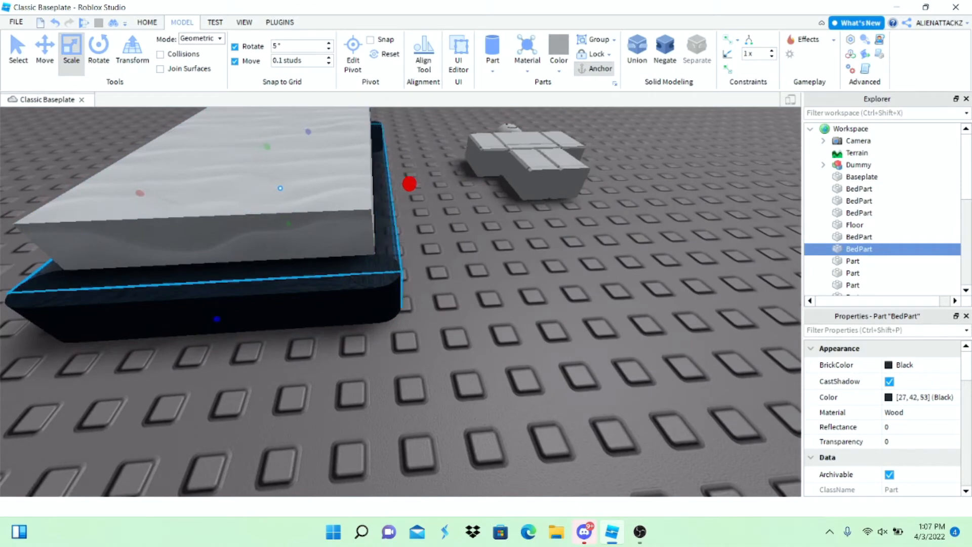
pyautogui.press('Escape')
# Step: Widen the headboard on one side so it reaches the outer edge of the widened bed base
pyautogui.press('s')
pyautogui.moveTo(401, 301); pyautogui.dragTo(435, 345, button='right')
pyautogui.press('w')
pyautogui.click(557, 212)
pyautogui.moveTo(617, 291); pyautogui.dragTo(552, 291, button='right')
pyautogui.scroll(-5, 617, 291)
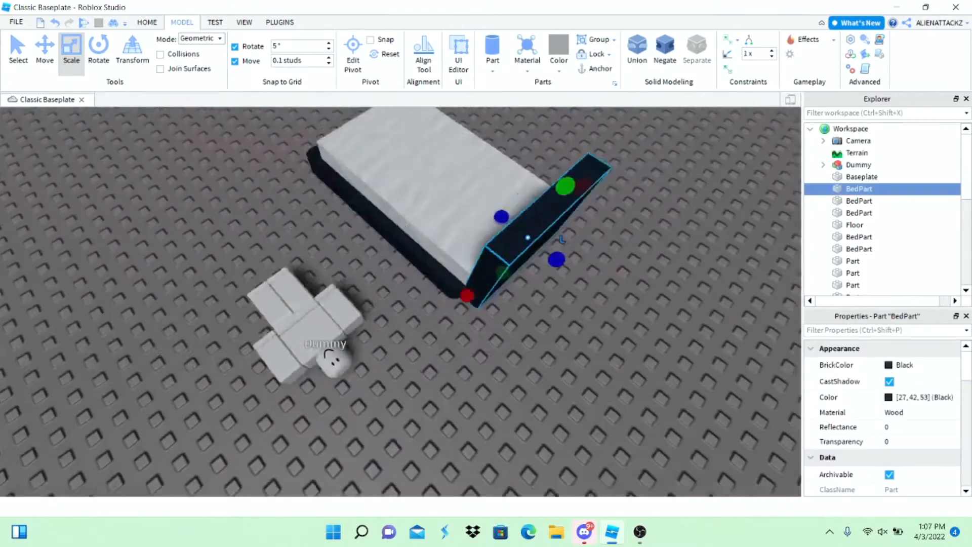
pyautogui.scroll(3, 617, 291)
pyautogui.moveTo(355, 281); pyautogui.dragTo(341, 292)
pyautogui.press('a')
pyautogui.moveTo(341, 292); pyautogui.dragTo(455, 263, button='right')
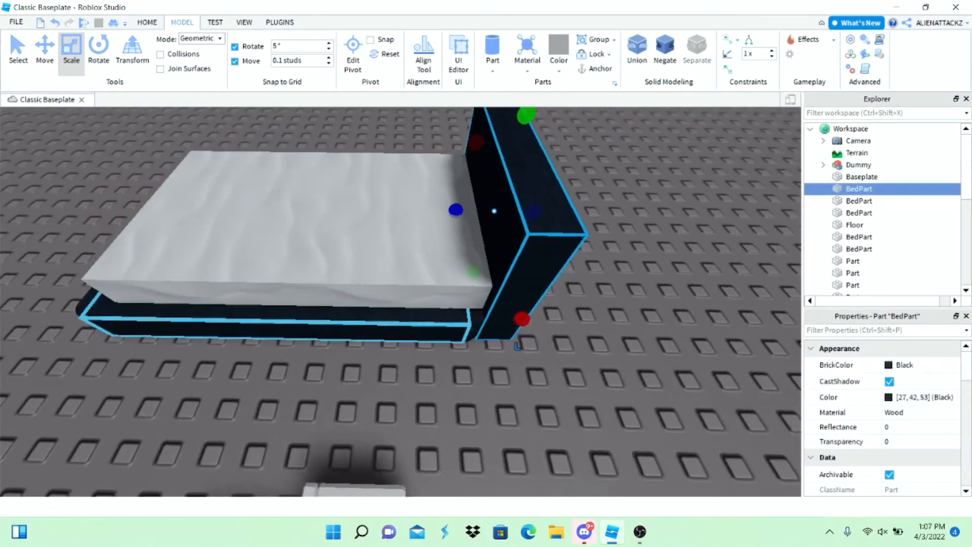
# Step: Delete the two corner cylinders at the headboard end of the bed
pyautogui.click(468, 326)
pyautogui.moveTo(468, 326); pyautogui.dragTo(571, 337, button='right')
pyautogui.press('w')
pyautogui.keyDown('ctrl'); pyautogui.click(468, 334); pyautogui.keyUp('ctrl')
pyautogui.press('Delete')
pyautogui.scroll(-3, 455, 314)
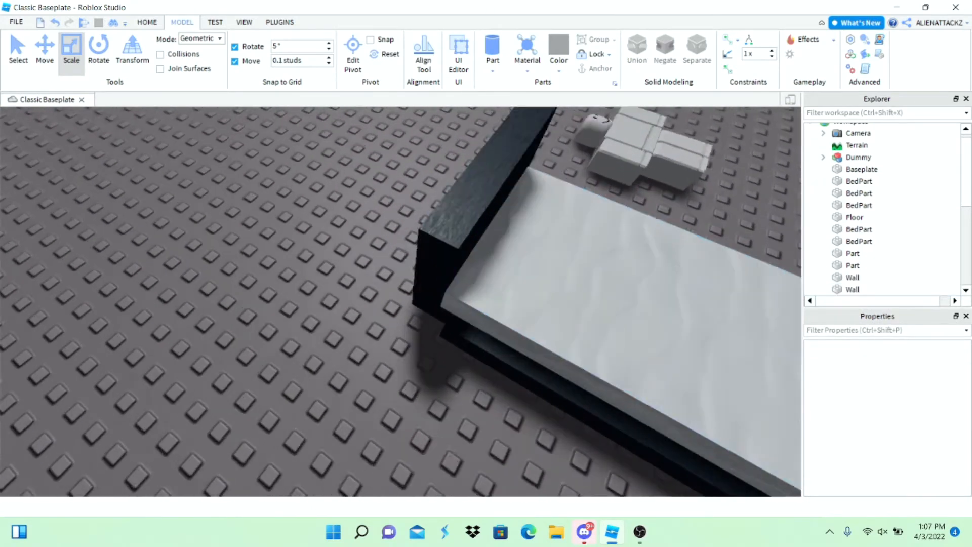
# Step: Widen the headboard on its other side to match the widened bed base
pyautogui.click(441, 263)
pyautogui.moveTo(424, 297); pyautogui.dragTo(412, 310)
pyautogui.press('d')
# Step: Lengthen the widened base at the headboard end until it runs into the headboard
pyautogui.click(370, 384)
pyautogui.press('a')
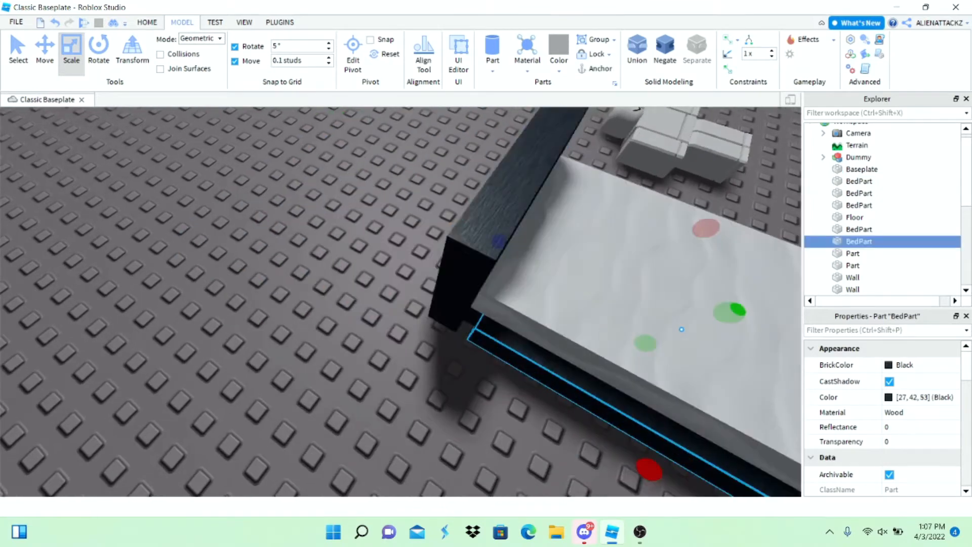
pyautogui.moveTo(498, 241); pyautogui.dragTo(491, 236)
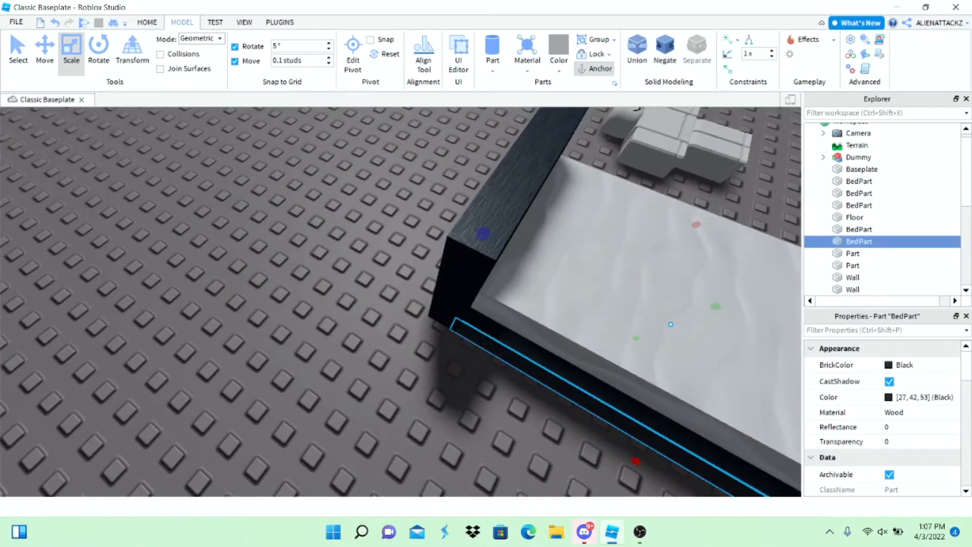
# Step: Examine the bed frame, headboard and rounded foot corners from several sides
pyautogui.scroll(-3, 462, 223)
pyautogui.moveTo(462, 223); pyautogui.dragTo(430, 223, button='right')
pyautogui.click(462, 223)
pyautogui.press('d')
pyautogui.scroll(2, 462, 222)
pyautogui.scroll(-3, 462, 223)
pyautogui.moveTo(530, 332); pyautogui.dragTo(600, 339)
pyautogui.click(566, 273)
pyautogui.moveTo(567, 273); pyautogui.dragTo(456, 273, button='right')
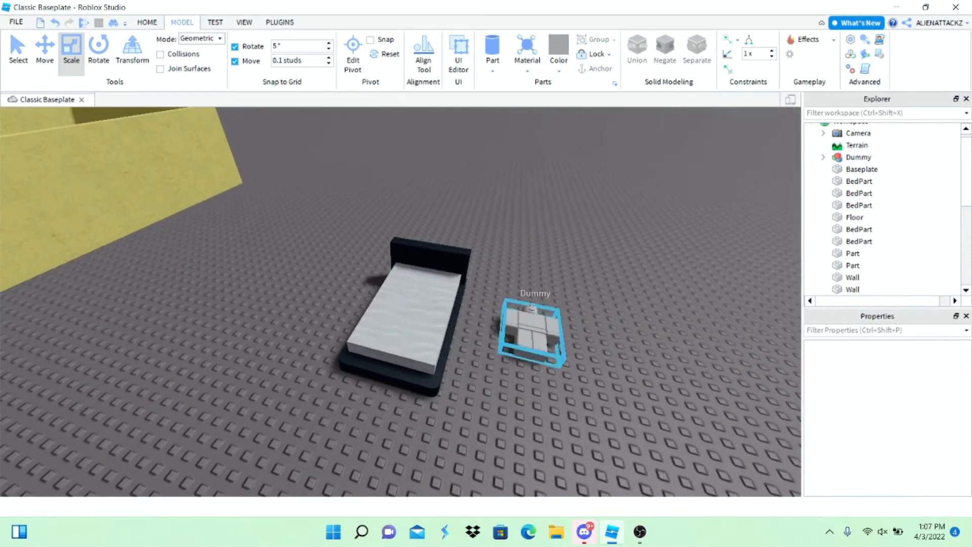
pyautogui.press('d')
pyautogui.scroll(-2, 455, 303)
pyautogui.scroll(3, 455, 304)
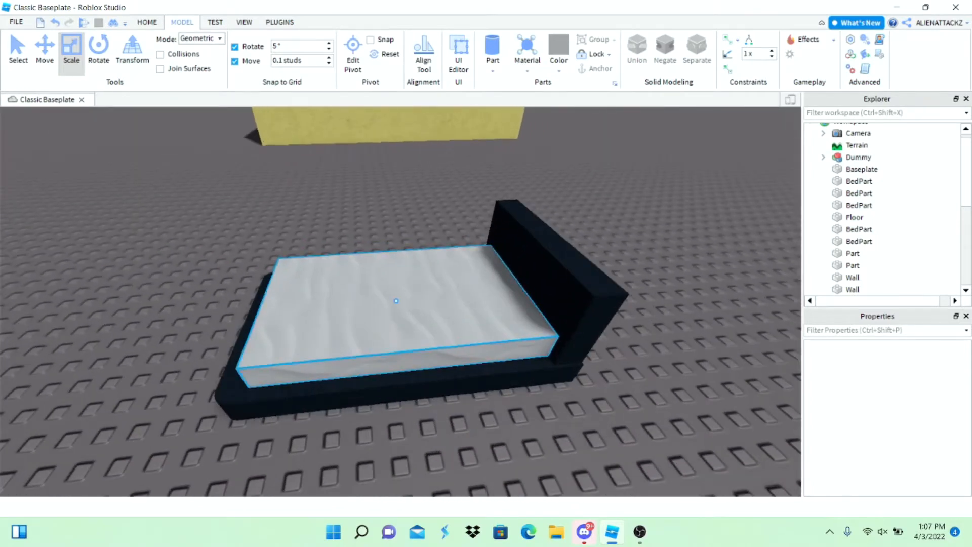
# Step: Duplicate the mattress and raise the copy's top slightly to form a blanket layer
pyautogui.click(396, 300)
pyautogui.rightClick(396, 301)
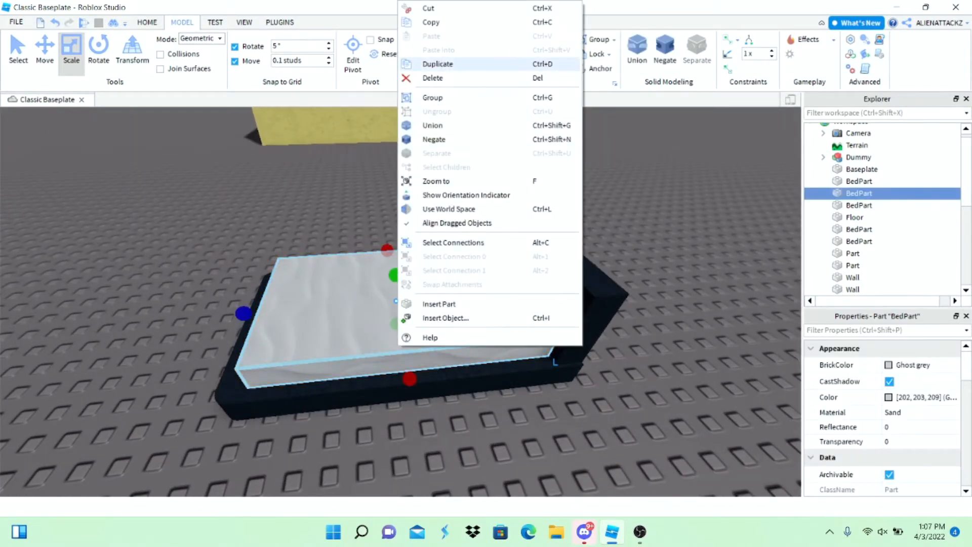
pyautogui.click(435, 64)
pyautogui.scroll(3, 303, 152)
pyautogui.scroll(-3, 400, 301)
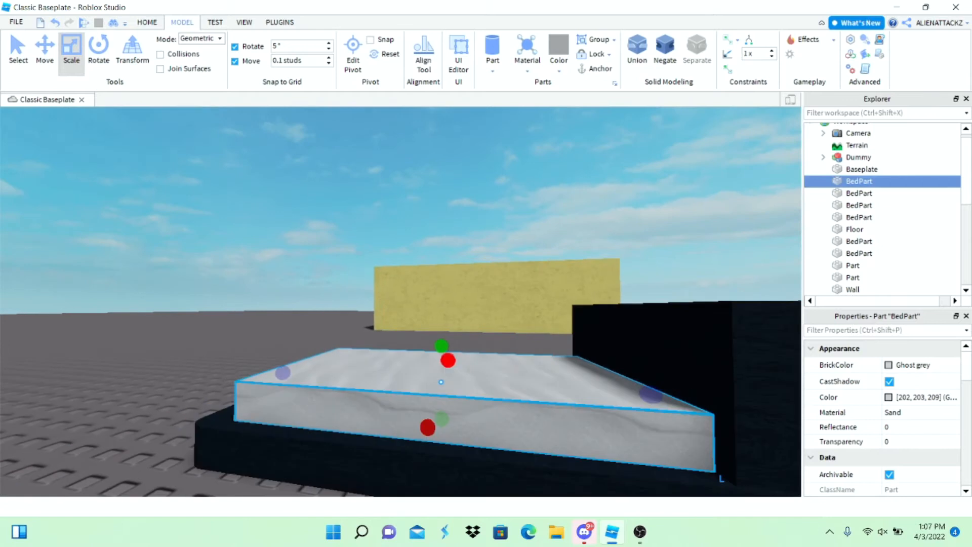
pyautogui.moveTo(441, 346); pyautogui.dragTo(441, 340)
pyautogui.moveTo(442, 339); pyautogui.dragTo(536, 430, button='right')
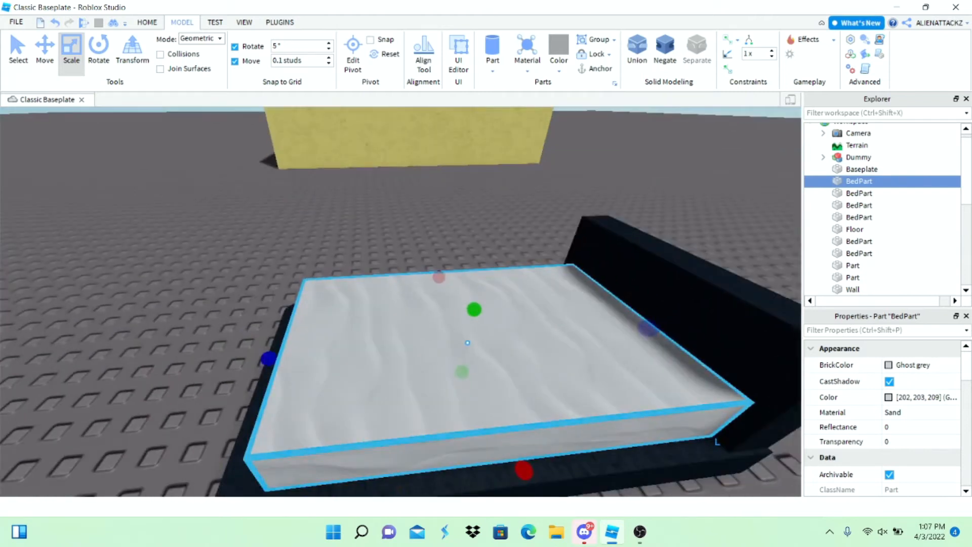
# Step: Shorten the mattress copy at the headboard end and extend its sides and foot end slightly past the mattress
pyautogui.moveTo(617, 330); pyautogui.dragTo(572, 334)
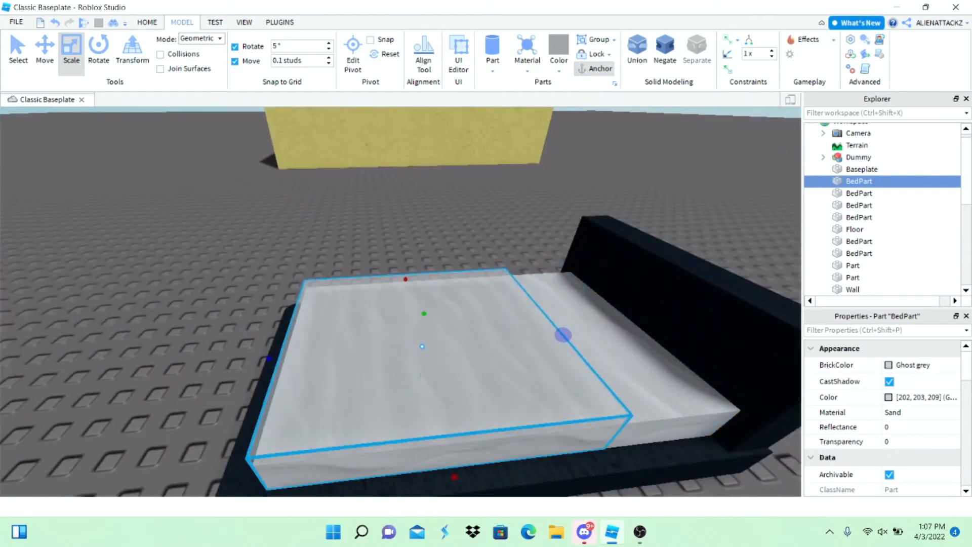
pyautogui.moveTo(560, 335); pyautogui.dragTo(668, 344, button='right')
pyautogui.moveTo(460, 266); pyautogui.dragTo(456, 267)
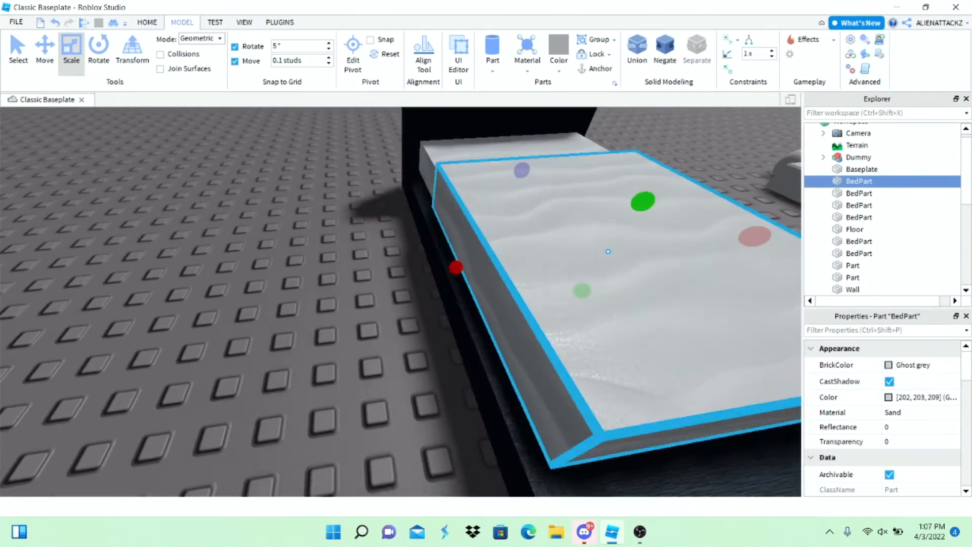
pyautogui.moveTo(355, 405); pyautogui.dragTo(401, 407, button='right')
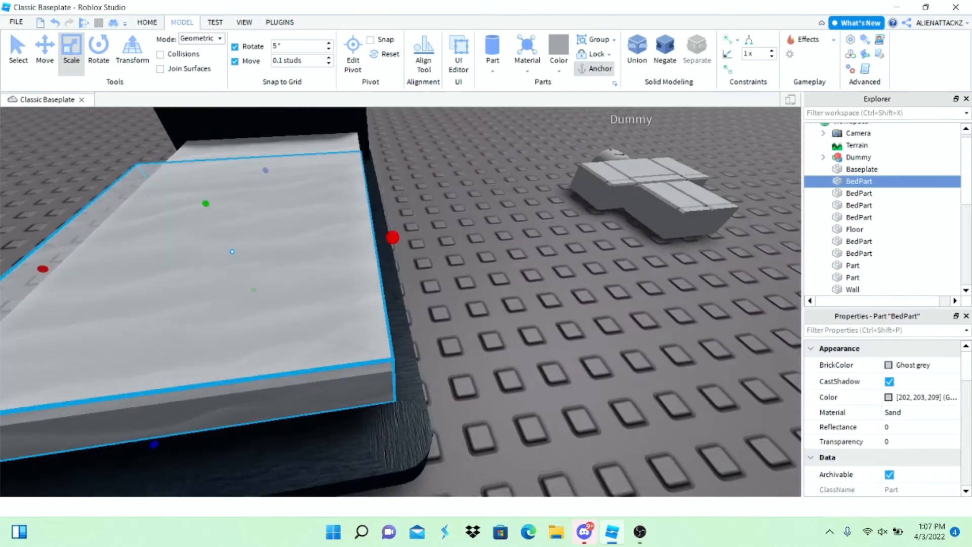
pyautogui.scroll(5, 402, 405)
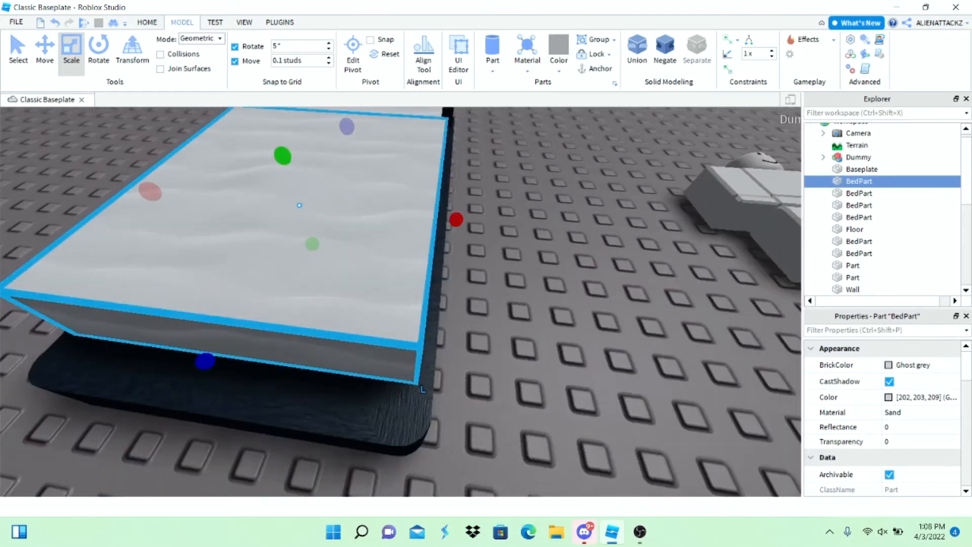
pyautogui.moveTo(204, 361); pyautogui.dragTo(198, 374)
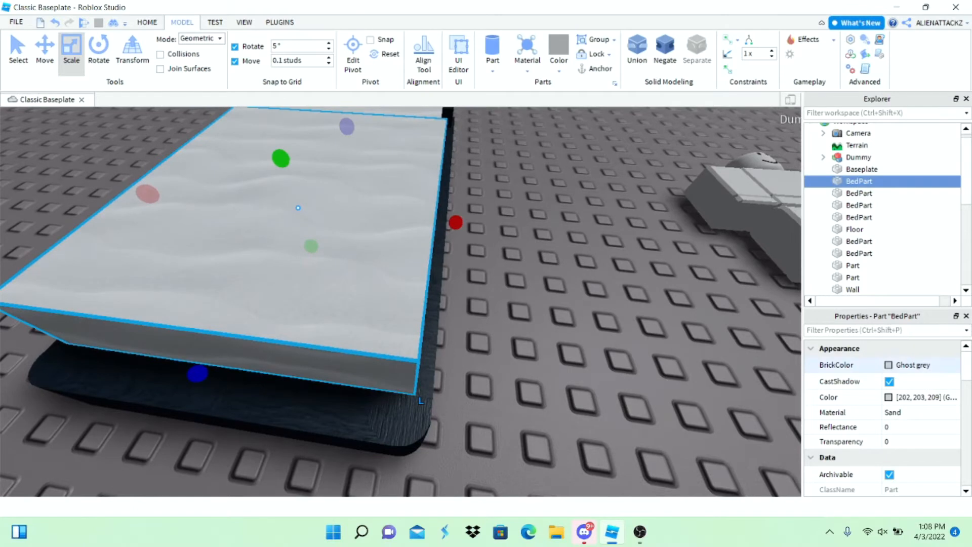
# Step: Set the mattress copy's BrickColor to Persimmon and its material to Fabric
pyautogui.click(911, 364)
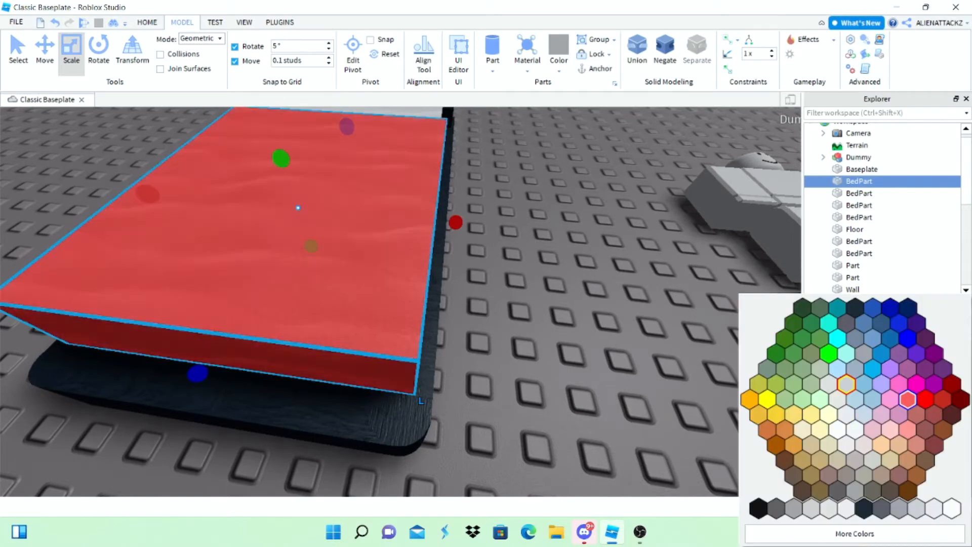
pyautogui.click(907, 399)
pyautogui.click(833, 412)
pyautogui.click(919, 412)
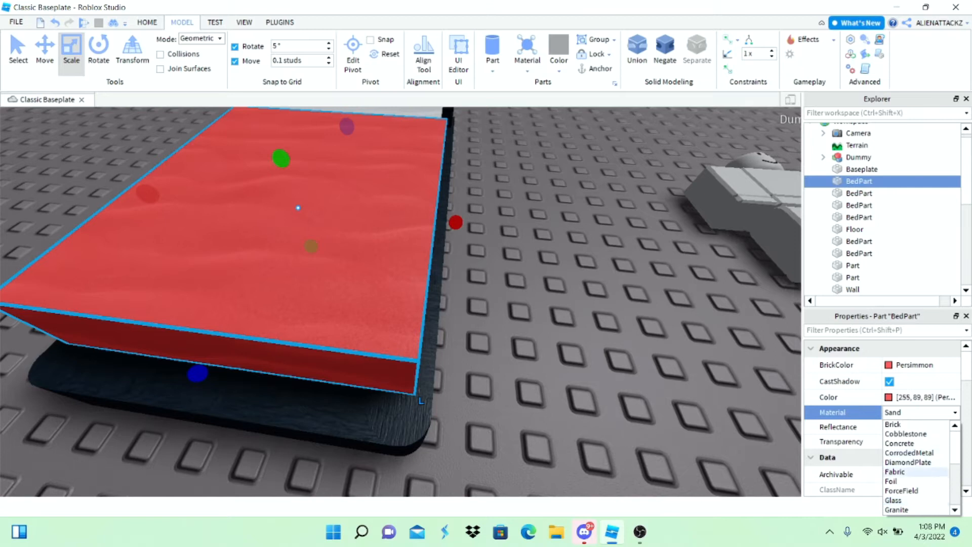
pyautogui.click(894, 472)
# Step: Insert a block part and place it on the uncovered mattress area in front of the headboard
pyautogui.click(608, 304)
pyautogui.scroll(-5, 400, 301)
pyautogui.moveTo(608, 303); pyautogui.dragTo(486, 324, button='right')
pyautogui.press('w')
pyautogui.moveTo(401, 301); pyautogui.dragTo(527, 294, button='right')
pyautogui.press('s')
pyautogui.press('w')
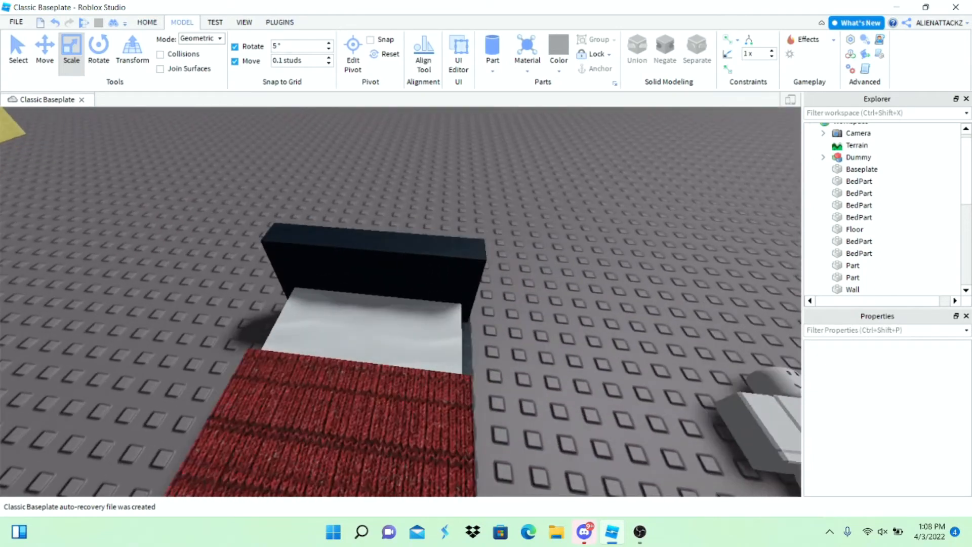
pyautogui.click(492, 56)
pyautogui.click(512, 84)
pyautogui.moveTo(395, 243); pyautogui.dragTo(370, 310)
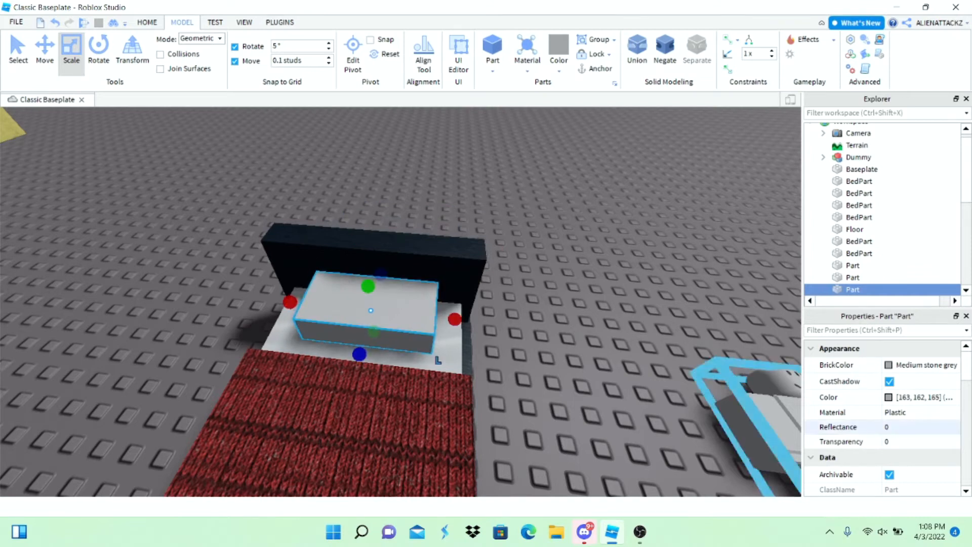
# Step: Rename the new block on the mattress as Pillow
pyautogui.scroll(-2, 882, 427)
pyautogui.click(889, 429)
pyautogui.write('Pillow')
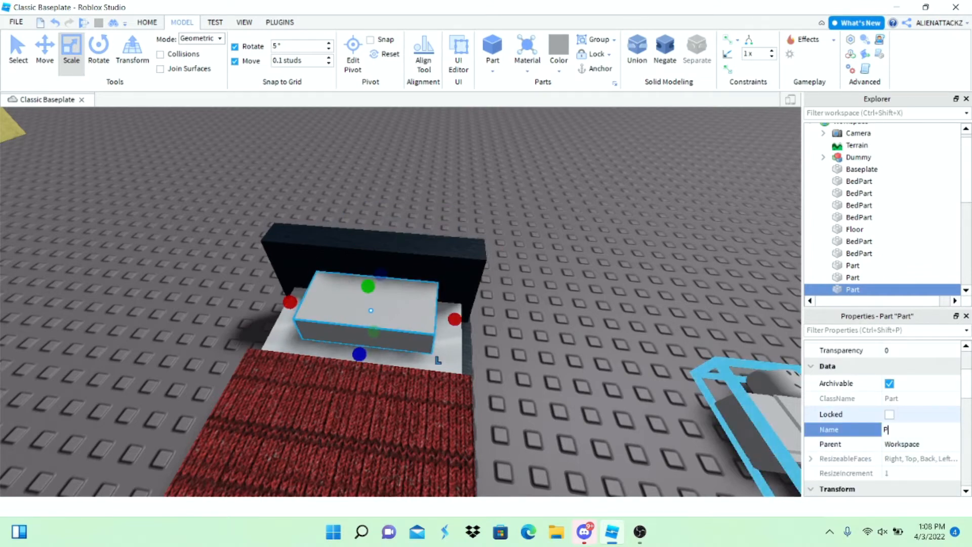
pyautogui.press('Return')
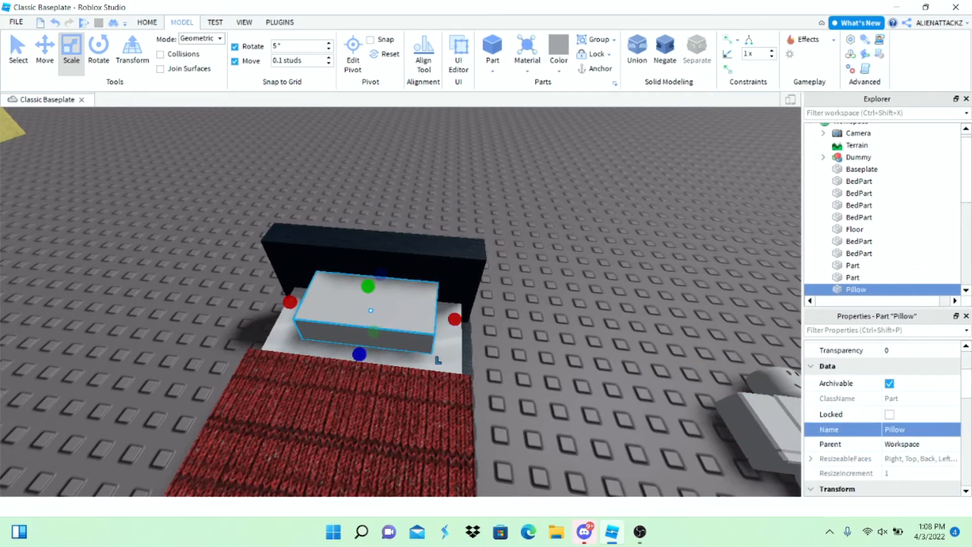
# Step: Rename the red fabric bed part as Blanket
pyautogui.moveTo(400, 304); pyautogui.dragTo(456, 283, button='right')
pyautogui.scroll(5, 386, 289)
pyautogui.click(386, 298)
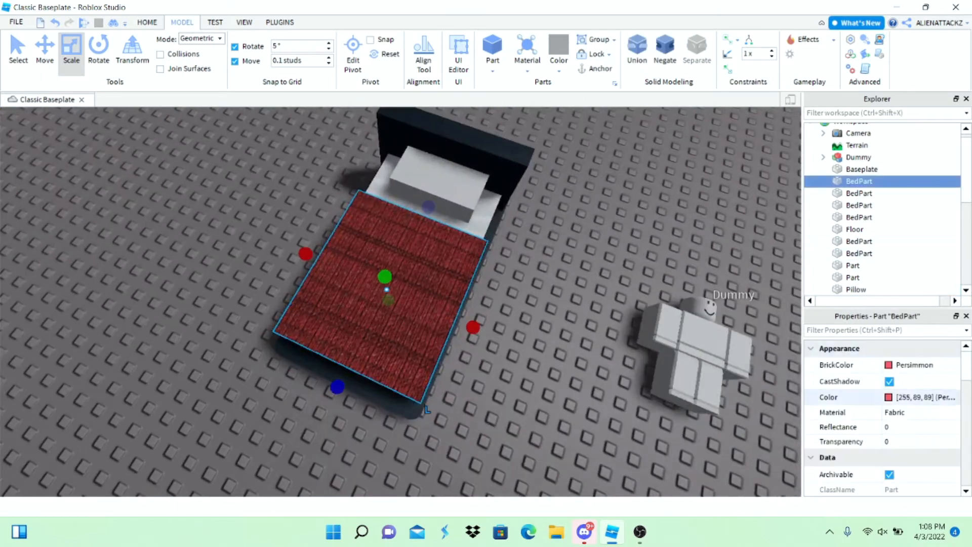
pyautogui.scroll(-3, 882, 429)
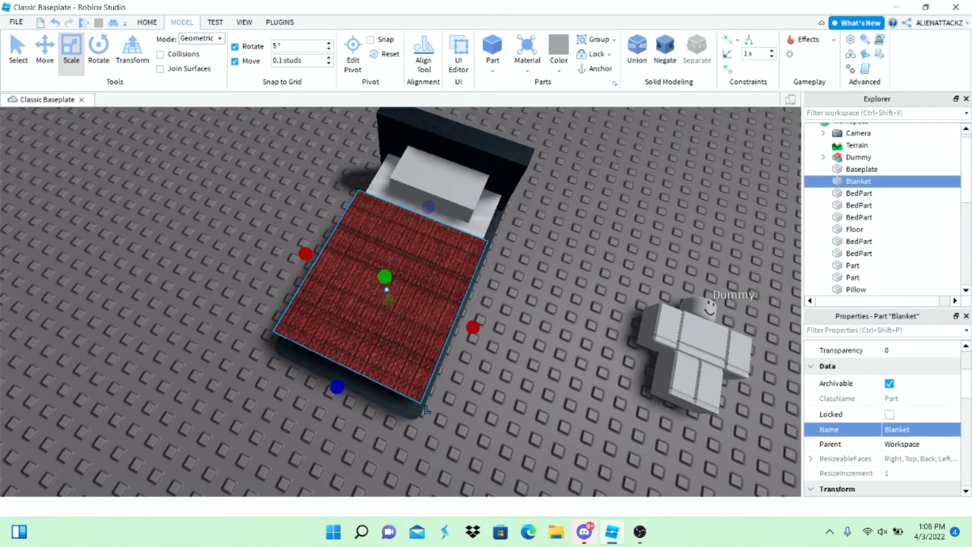
# Step: Scale the Pillow part down in height so it lies as a thin slab on the mattress
pyautogui.press('f')
pyautogui.click(856, 289)
pyautogui.press('f')
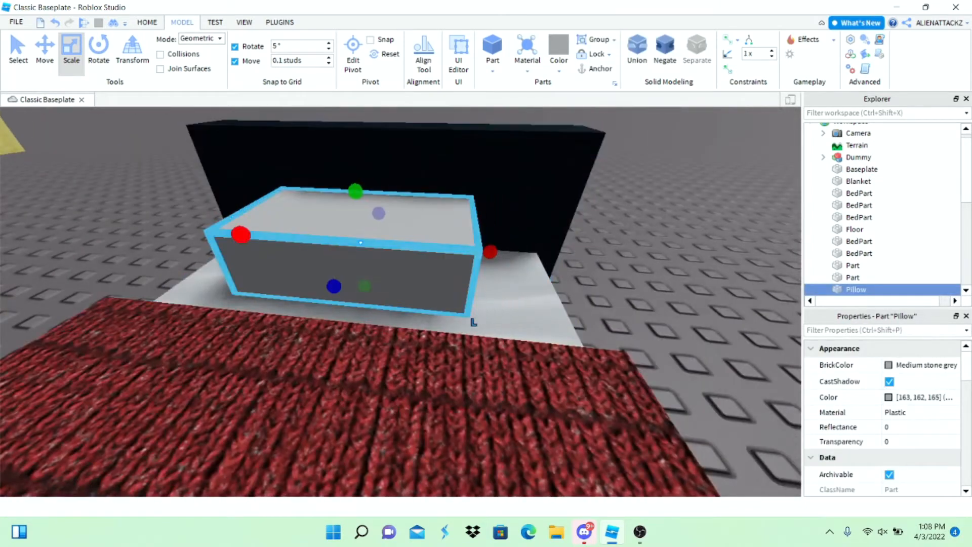
pyautogui.moveTo(510, 231); pyautogui.dragTo(511, 232, button='right')
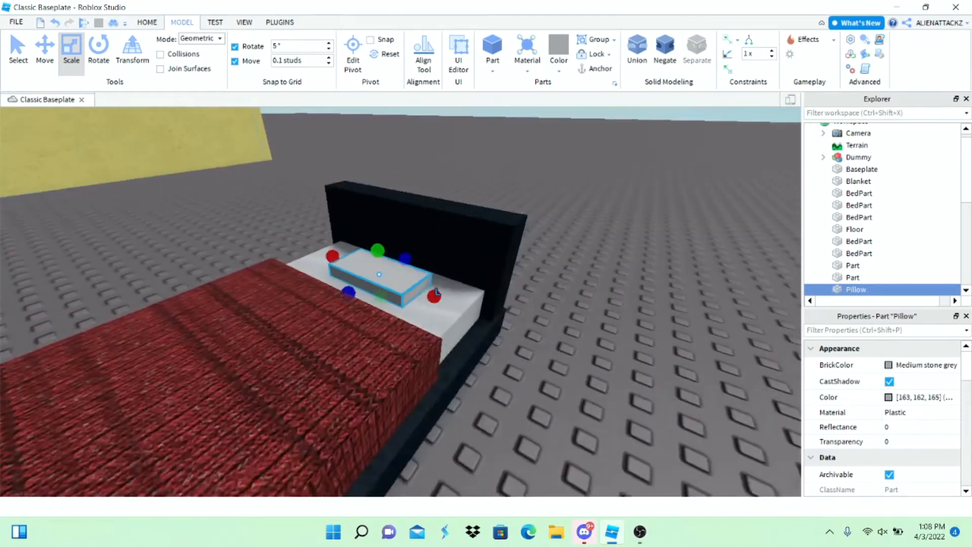
# Step: Set the Pillow's color to Institutional white and its material to Sand
pyautogui.hotkey('ctrl', '4')
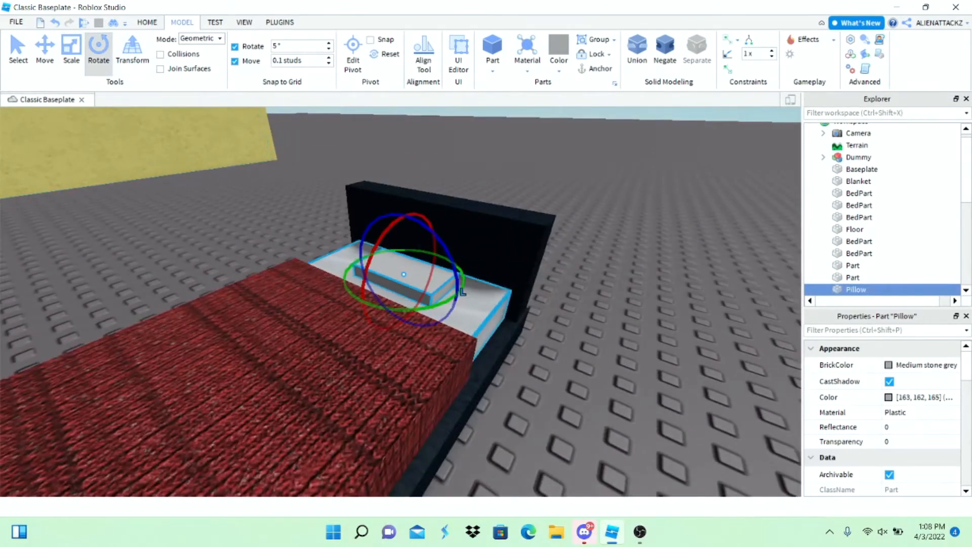
pyautogui.click(919, 364)
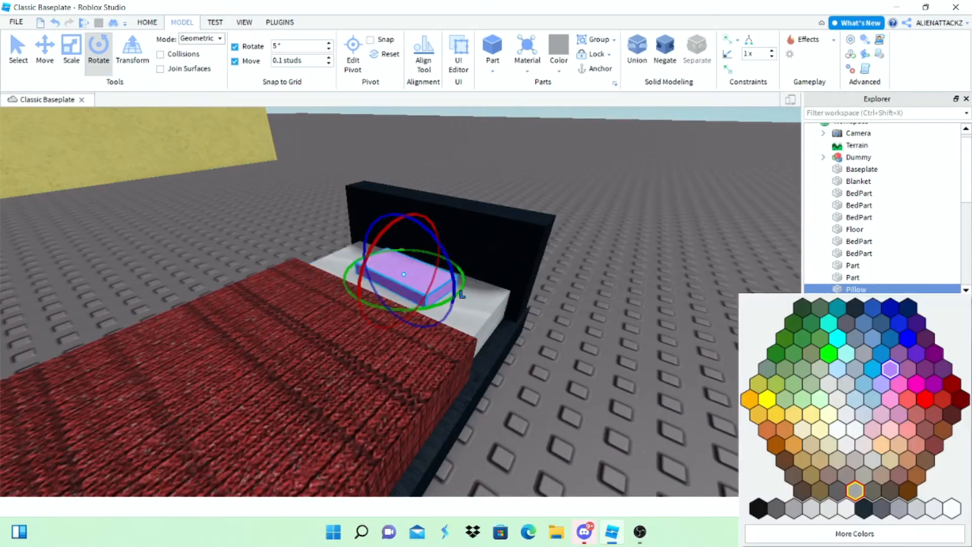
pyautogui.click(919, 412)
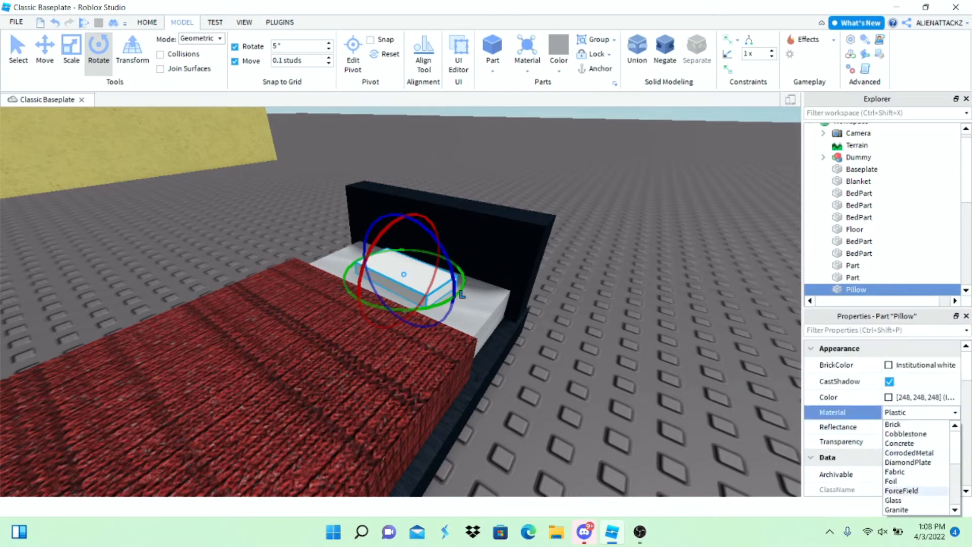
pyautogui.click(892, 471)
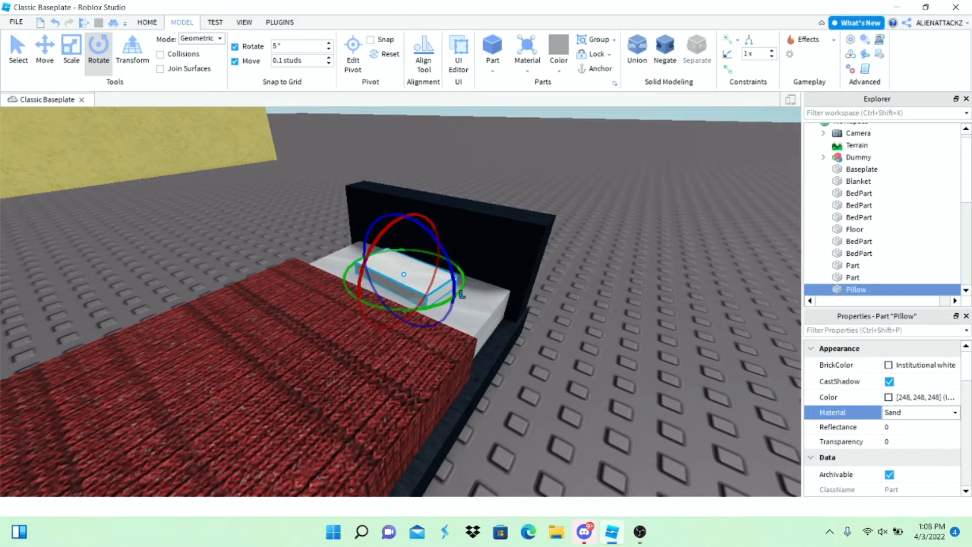
pyautogui.scroll(-10, 400, 304)
pyautogui.scroll(5, 398, 299)
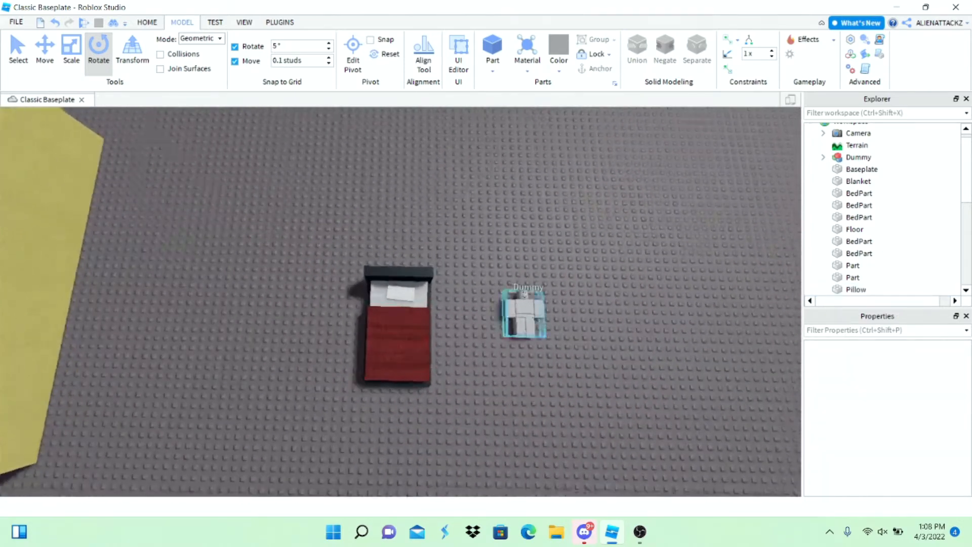
# Step: Group all the bed parts, including the blanket and pillow, into one model named Bed
pyautogui.click(390, 276)
pyautogui.scroll(3, 397, 283)
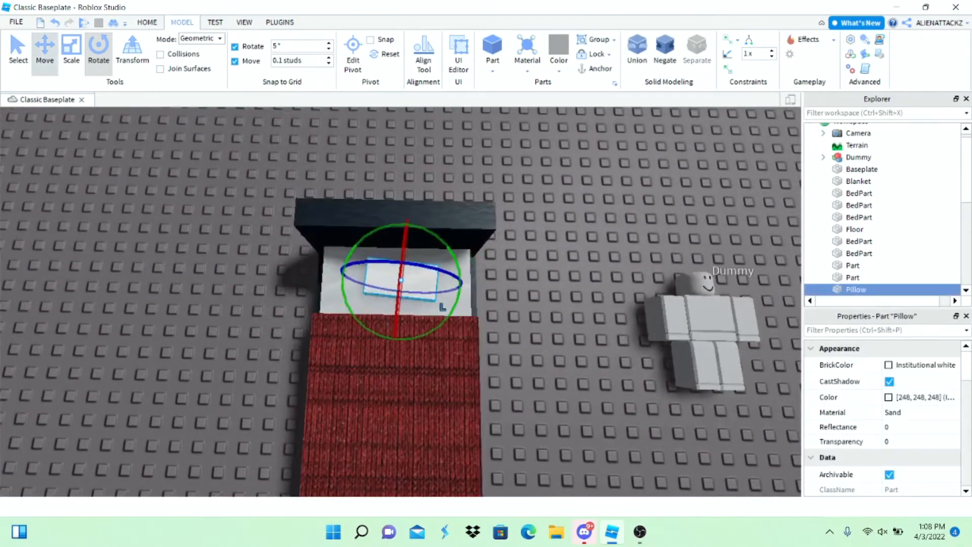
pyautogui.hotkey('ctrl', '2')
pyautogui.scroll(-3, 435, 303)
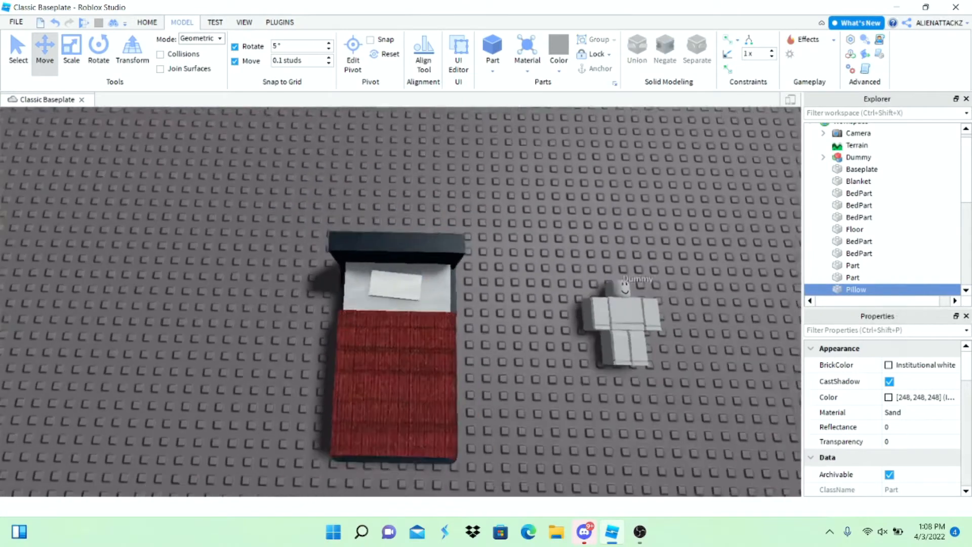
pyautogui.scroll(-6, 399, 301)
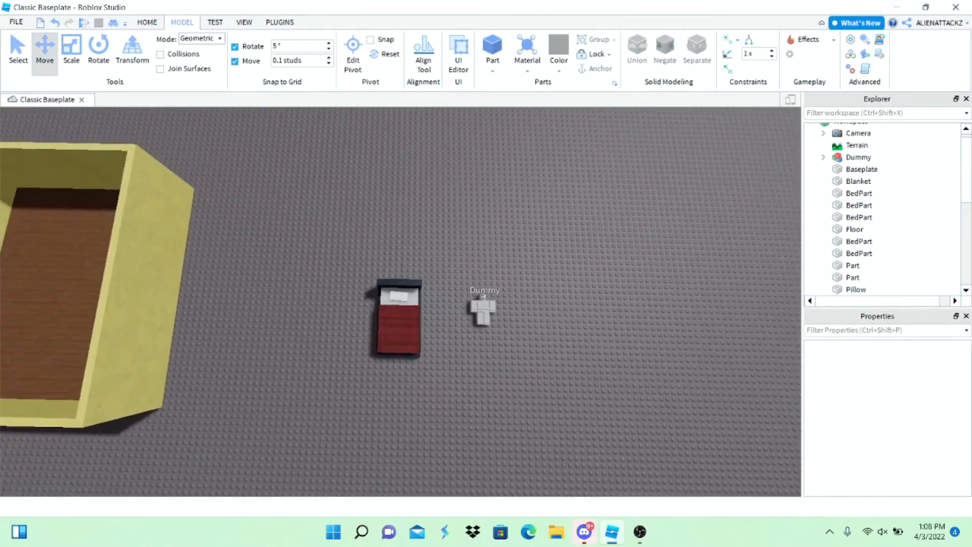
pyautogui.moveTo(447, 335); pyautogui.dragTo(451, 276)
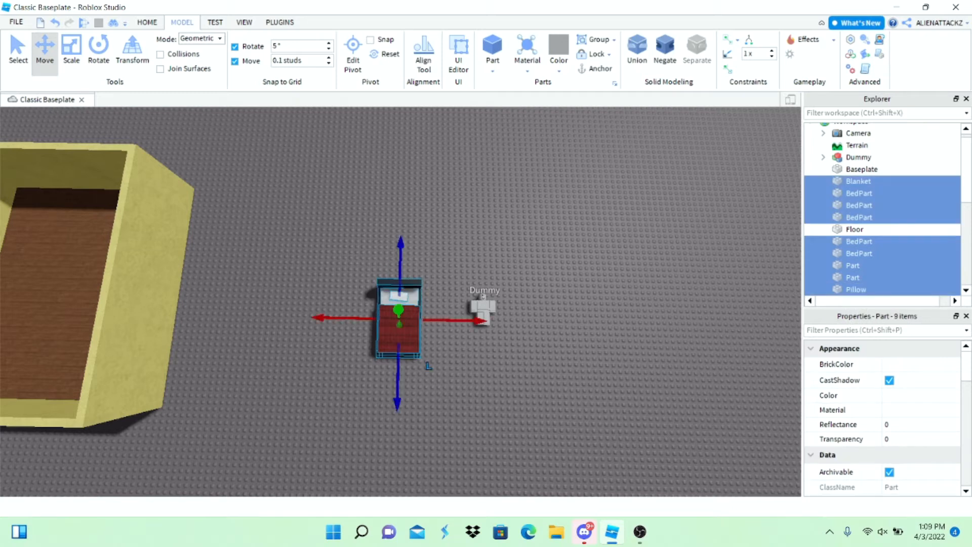
pyautogui.hotkey('ctrl', 'g')
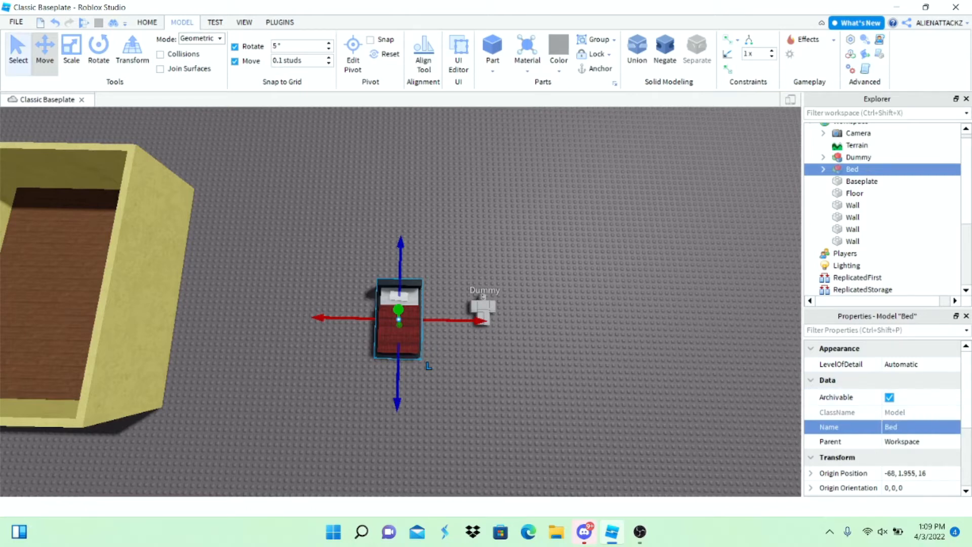
# Step: Move the Bed model into the walled room and fit it into a corner with its headboard against the wall
pyautogui.hotkey('ctrl', '1')
pyautogui.moveTo(398, 319); pyautogui.dragTo(278, 233)
pyautogui.press('f')
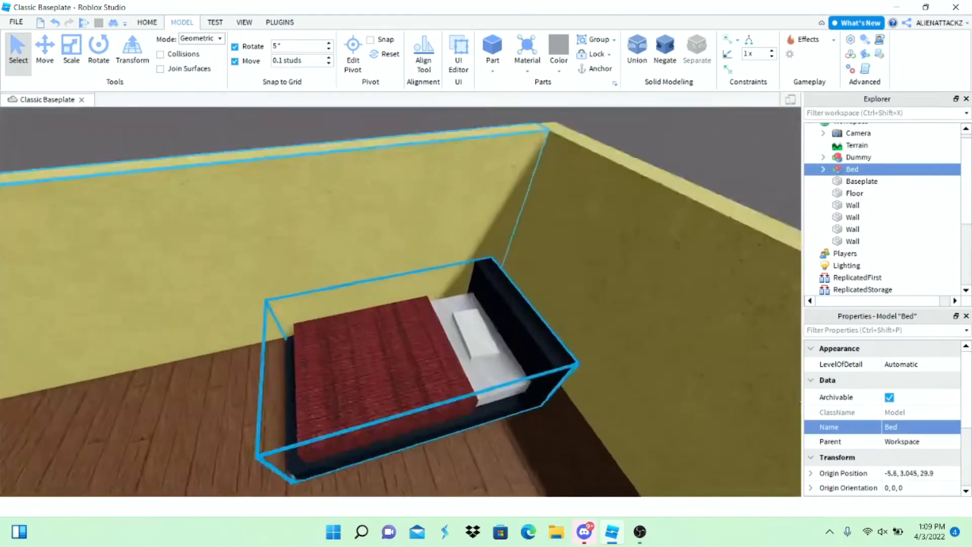
pyautogui.hotkey('ctrl', '2')
pyautogui.scroll(-5, 387, 474)
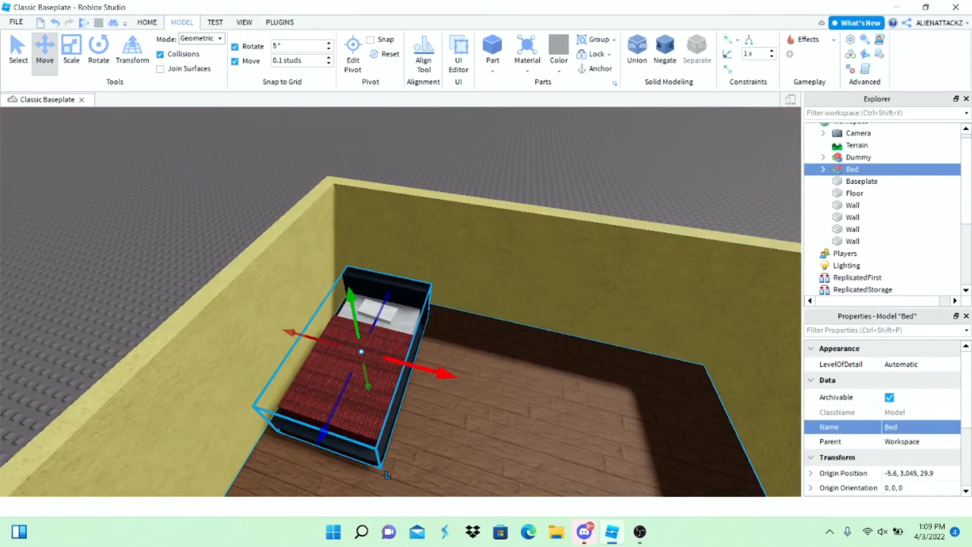
pyautogui.moveTo(387, 475); pyautogui.dragTo(383, 443)
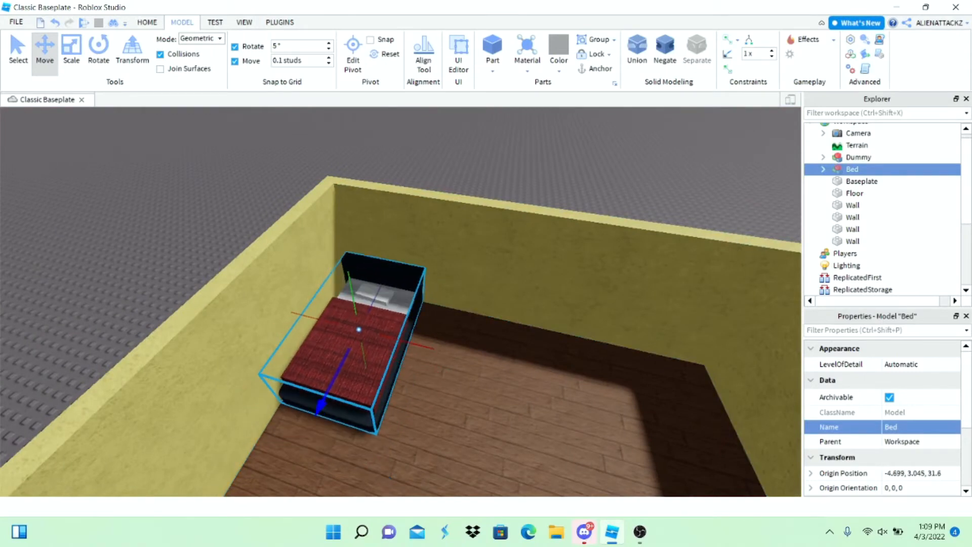
pyautogui.scroll(-5, 383, 443)
pyautogui.moveTo(383, 443); pyautogui.dragTo(383, 466, button='right')
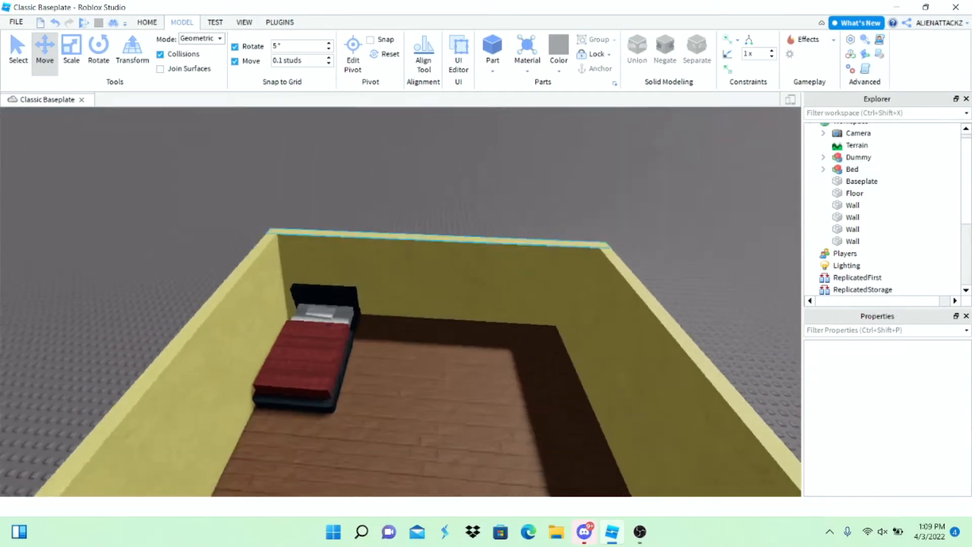
# Step: Insert a block part on the open wood floor of the room, ready for scaling
pyautogui.moveTo(400, 304); pyautogui.dragTo(400, 207, button='right')
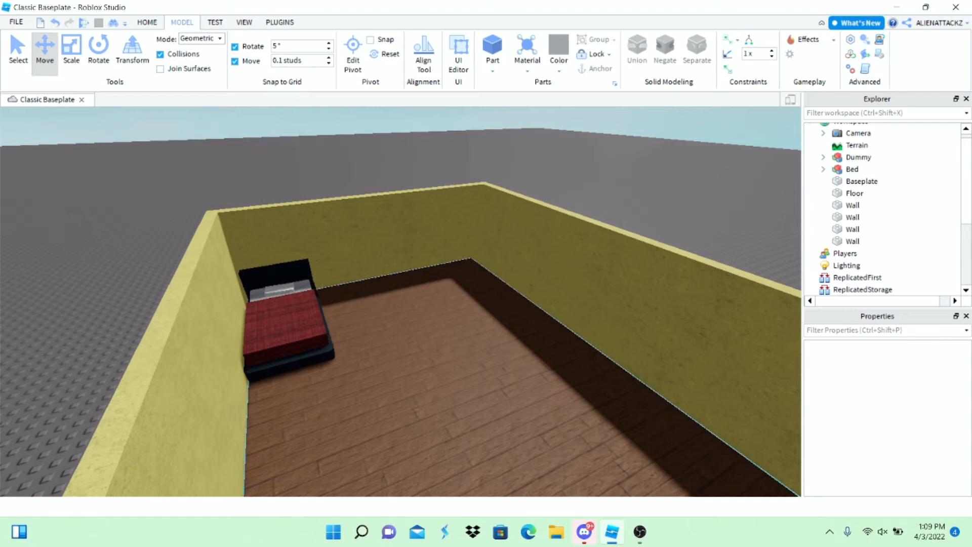
pyautogui.scroll(5, 400, 304)
pyautogui.click(492, 51)
pyautogui.hotkey('ctrl', '3')
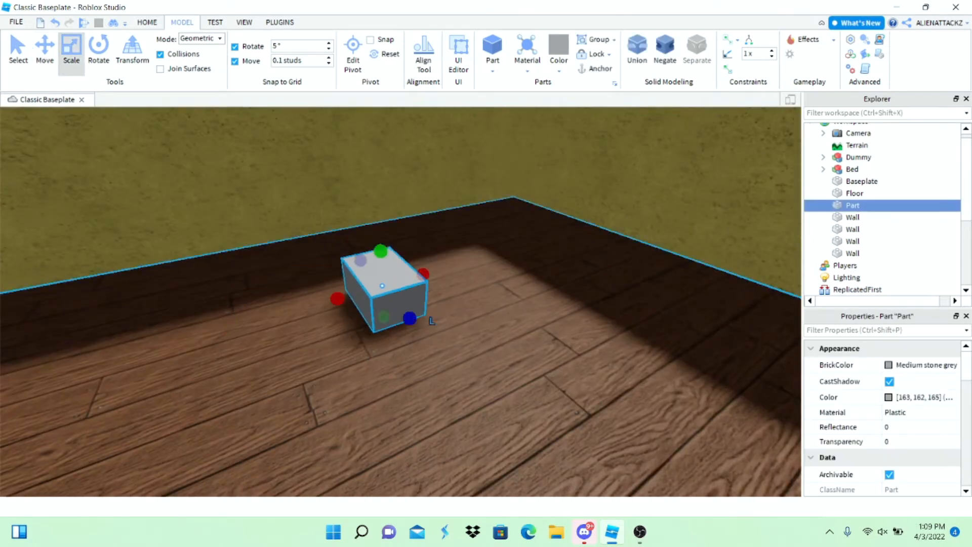
pyautogui.moveTo(400, 253); pyautogui.dragTo(304, 263, button='right')
pyautogui.hotkey('alt', 'l')
pyautogui.moveTo(400, 304); pyautogui.dragTo(334, 324, button='right')
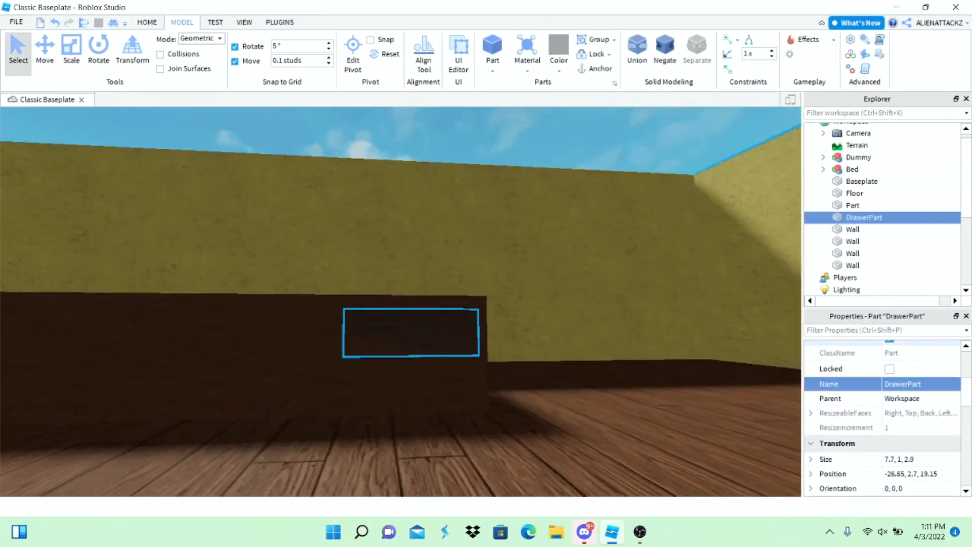
# Step: Select the brown wooden top slab of the desk for resizing
pyautogui.hotkey('ctrl', '2')
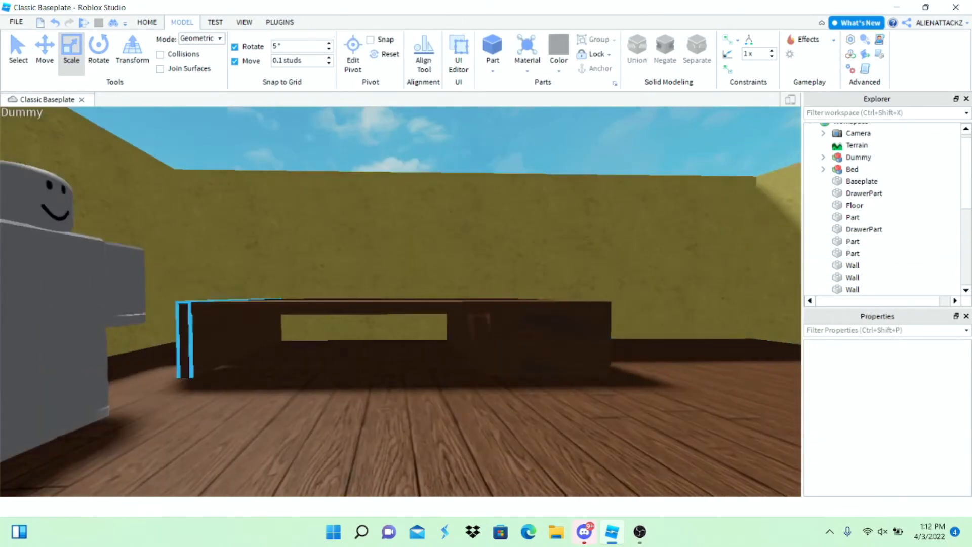
pyautogui.click(246, 327)
pyautogui.hotkey('ctrl', '2')
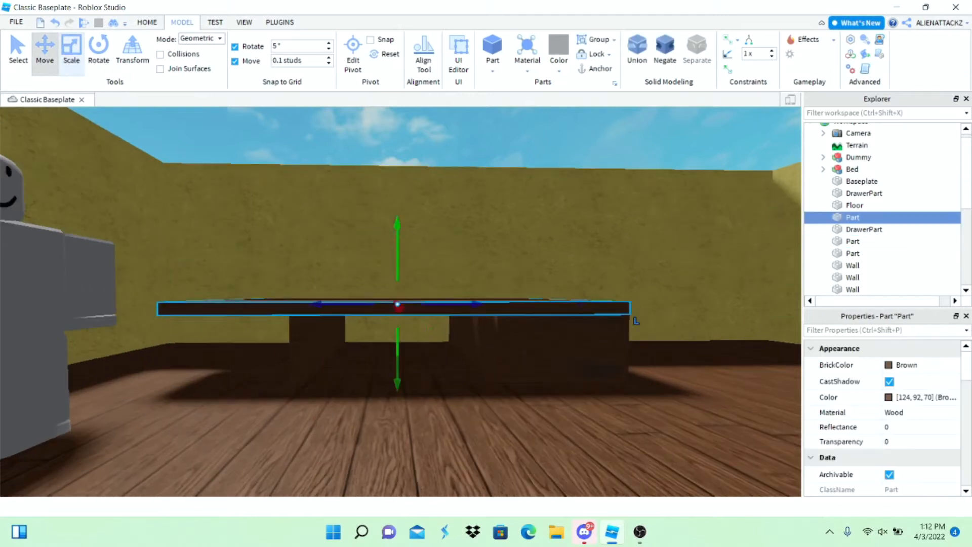
pyautogui.hotkey('ctrl', '3')
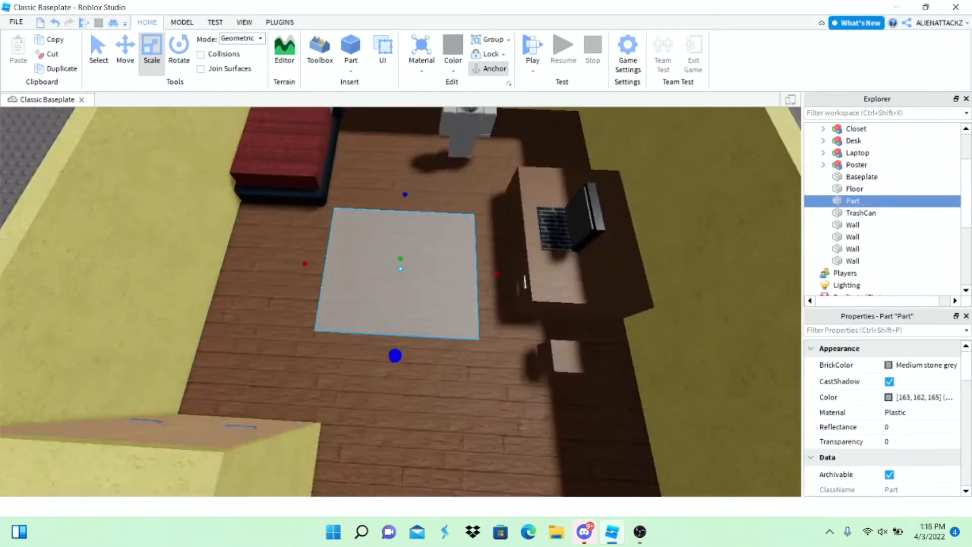
# Step: Enlarge the flat part on the floor beside the desk, color it Cyan and set its material to Fabric
pyautogui.moveTo(395, 355); pyautogui.dragTo(393, 406)
pyautogui.keyDown('ctrl'); pyautogui.moveTo(497, 273); pyautogui.dragTo(516, 295); pyautogui.keyUp('ctrl')
pyautogui.click(903, 364)
pyautogui.click(844, 350)
pyautogui.click(903, 412)
pyautogui.click(894, 473)
# Step: Duplicate the cyan fabric slab, shrink the copy into an inner panel and give it a muted grey-blue color
pyautogui.rightClick(433, 350)
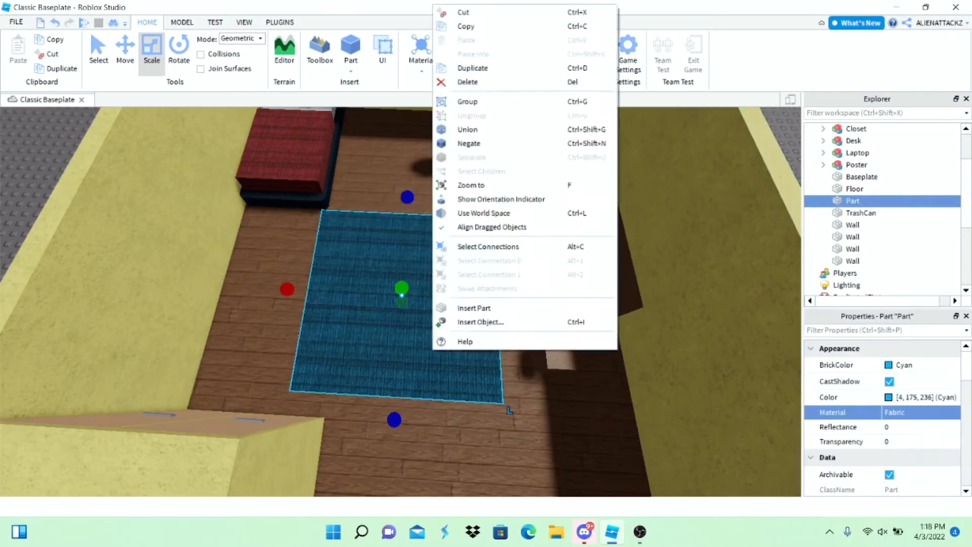
pyautogui.hotkey('ctrl', 'd')
pyautogui.moveTo(458, 155); pyautogui.dragTo(455, 172)
pyautogui.click(903, 365)
pyautogui.click(863, 384)
# Step: Anchor the inner carpet panel and group it with the cyan slab into a model named Carpet
pyautogui.click(493, 68)
pyautogui.moveTo(400, 301); pyautogui.dragTo(400, 202, button='right')
pyautogui.keyDown('ctrl'); pyautogui.click(852, 212); pyautogui.keyUp('ctrl')
pyautogui.hotkey('ctrl', 'g')
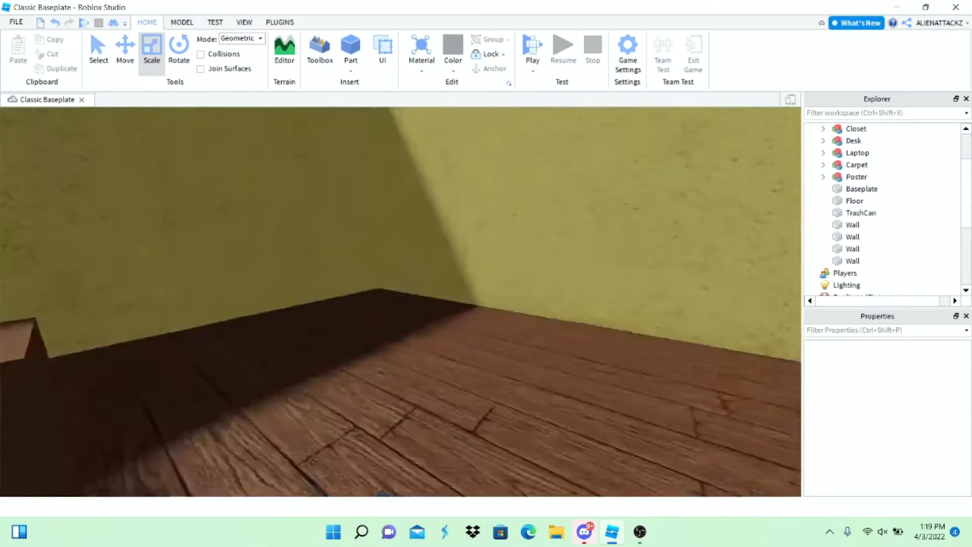
# Step: Duplicate the short wall on the closet side, scale the copy down to a low baseboard and color it Pearl
pyautogui.click(471, 304)
pyautogui.hotkey('ctrl', 'd')
pyautogui.moveTo(479, 217); pyautogui.dragTo(451, 345)
pyautogui.moveTo(451, 253); pyautogui.dragTo(557, 301, button='right')
pyautogui.click(904, 365)
pyautogui.click(855, 400)
# Step: Duplicate the Pearl baseboard and scale the copy along the wall behind the desk
pyautogui.hotkey('ctrl', 'd')
pyautogui.moveTo(527, 238); pyautogui.dragTo(308, 275)
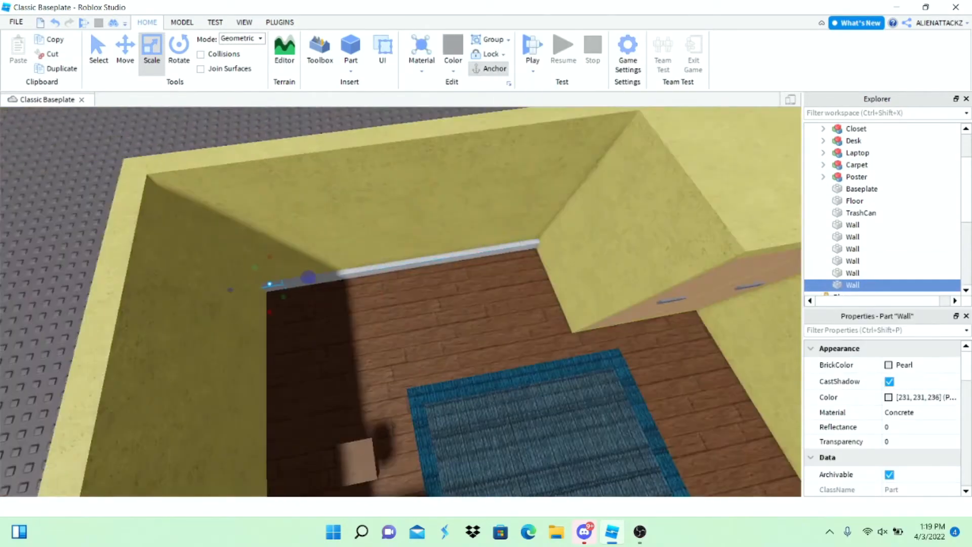
pyautogui.moveTo(698, 283); pyautogui.dragTo(267, 326)
# Step: Duplicate a baseboard and move the copy to the foot of the wall behind the bed's headboard
pyautogui.click(719, 345)
pyautogui.hotkey('ctrl', 'd')
pyautogui.click(125, 50)
pyautogui.moveTo(108, 311); pyautogui.dragTo(536, 248)
pyautogui.moveTo(400, 302); pyautogui.dragTo(556, 301, button='right')
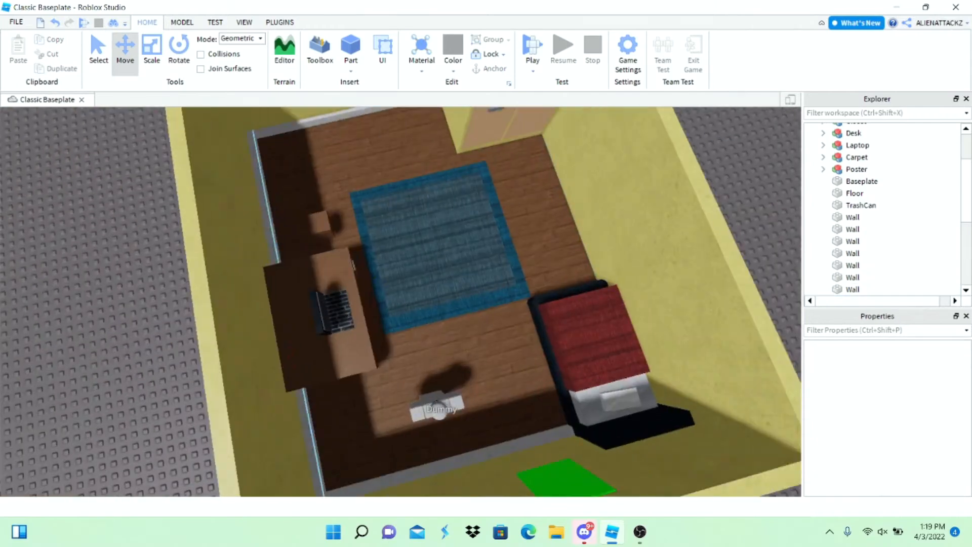
# Step: Duplicate the baseboard onto the wall between bed and closet and scale it into short pieces with a gap between them
pyautogui.click(301, 217)
pyautogui.hotkey('ctrl', 'd')
pyautogui.moveTo(349, 218); pyautogui.dragTo(582, 205)
pyautogui.hotkey('ctrl', '3')
pyautogui.moveTo(400, 301); pyautogui.dragTo(556, 243, button='right')
pyautogui.hotkey('ctrl', 'd')
pyautogui.moveTo(404, 283); pyautogui.dragTo(257, 271)
# Step: Duplicate baseboard strips and scale them to run around the base of the closet
pyautogui.moveTo(400, 301); pyautogui.dragTo(400, 324, button='right')
pyautogui.click(434, 152)
pyautogui.click(521, 354)
pyautogui.hotkey('ctrl', 'd')
pyautogui.moveTo(460, 210); pyautogui.dragTo(457, 317)
pyautogui.scroll(-10, 399, 301)
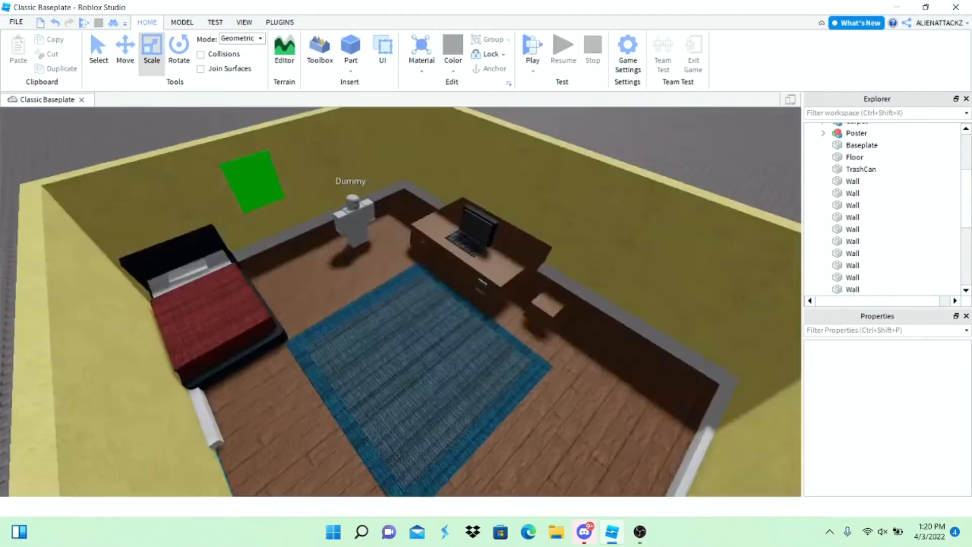
# Step: Insert a sphere in the free corner past the desk, make it Really red with Pebble material, and group it as DodgeBall
pyautogui.scroll(8, 400, 302)
pyautogui.click(350, 71)
pyautogui.click(362, 98)
pyautogui.click(911, 412)
pyautogui.click(906, 456)
pyautogui.moveTo(400, 301); pyautogui.dragTo(354, 284, button='right')
pyautogui.scroll(-2, 883, 415)
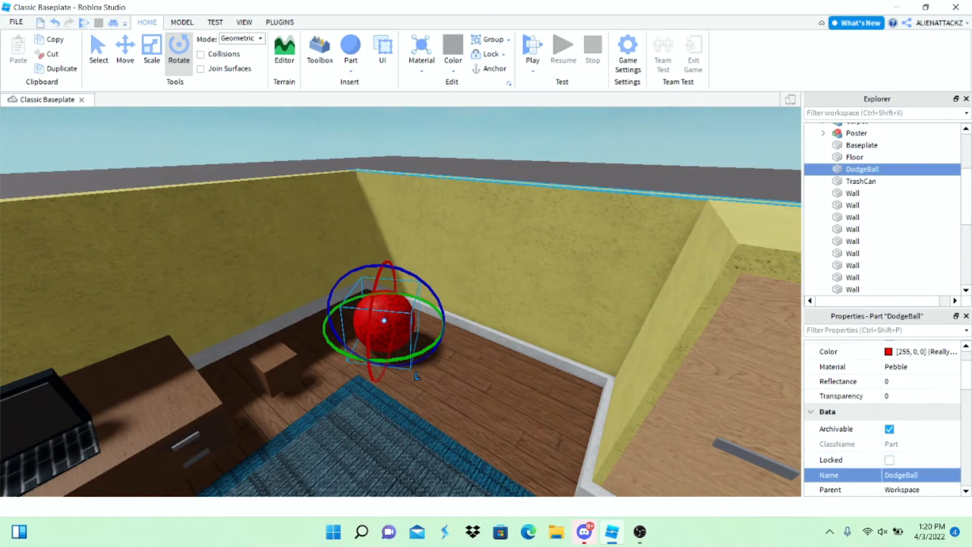
pyautogui.hotkey('ctrl', 'g')
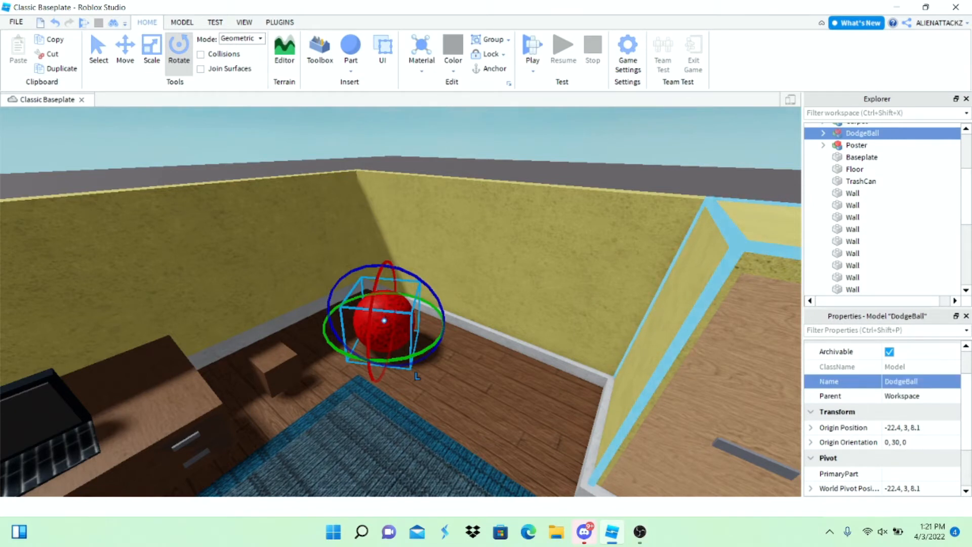
# Step: Examine the furnished room from several angles, checking the desk, ball, carpet, closet, baseboards and bed
pyautogui.scroll(-5, 400, 301)
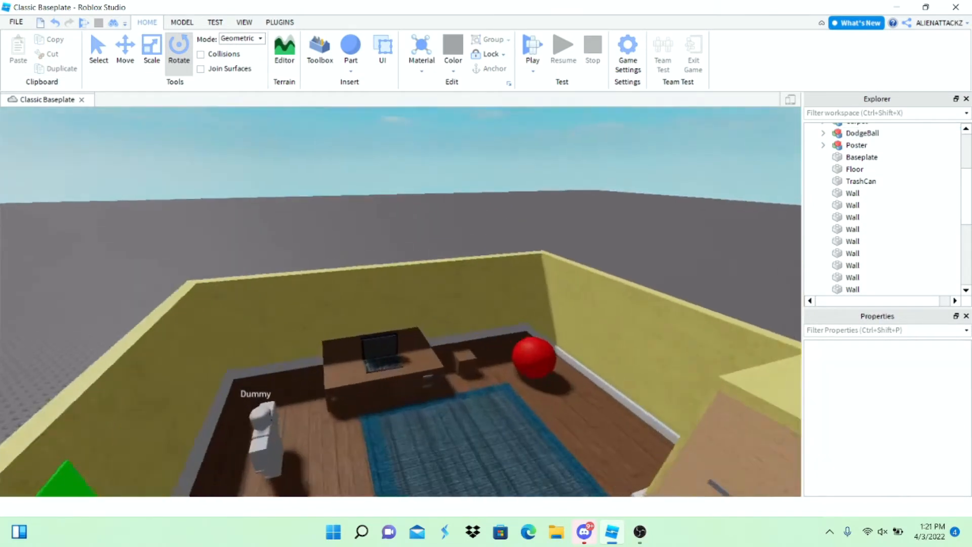
pyautogui.scroll(5, 400, 301)
pyautogui.scroll(-3, 399, 301)
pyautogui.moveTo(400, 301)
pyautogui.mouseDown(button='right')
pyautogui.moveTo(314, 314)
pyautogui.moveTo(365, 284)
pyautogui.moveTo(485, 268)
pyautogui.moveTo(373, 281)
pyautogui.moveTo(323, 273)
pyautogui.moveTo(415, 274)
pyautogui.mouseUp(button='right')
pyautogui.scroll(3, 365, 283)
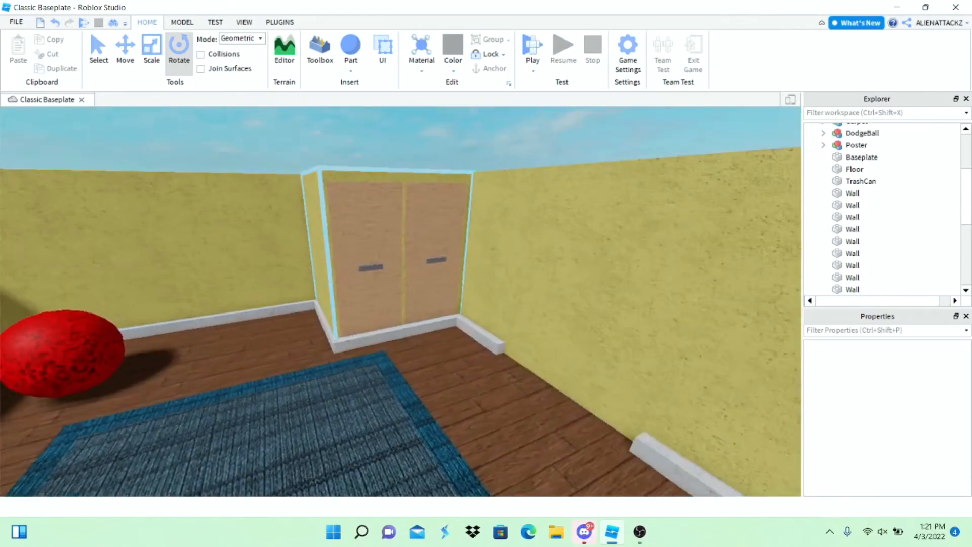
pyautogui.scroll(-3, 400, 302)
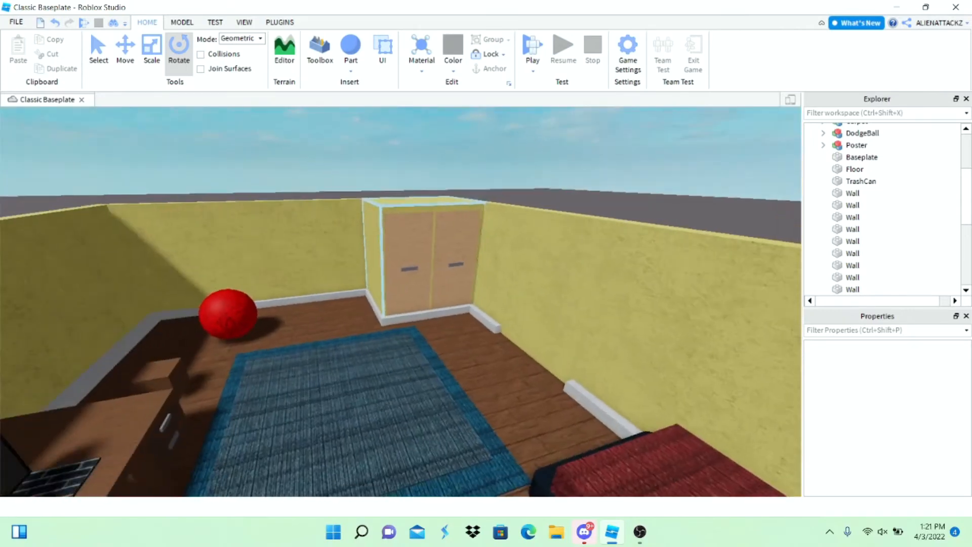
pyautogui.scroll(5, 401, 301)
pyautogui.scroll(-6, 401, 301)
pyautogui.moveTo(401, 301)
pyautogui.mouseDown(button='right')
pyautogui.moveTo(384, 304)
pyautogui.moveTo(405, 329)
pyautogui.moveTo(384, 301)
pyautogui.mouseUp(button='right')
pyautogui.scroll(4, 405, 329)
pyautogui.scroll(-5, 401, 301)
pyautogui.scroll(6, 385, 301)
pyautogui.scroll(-5, 401, 302)
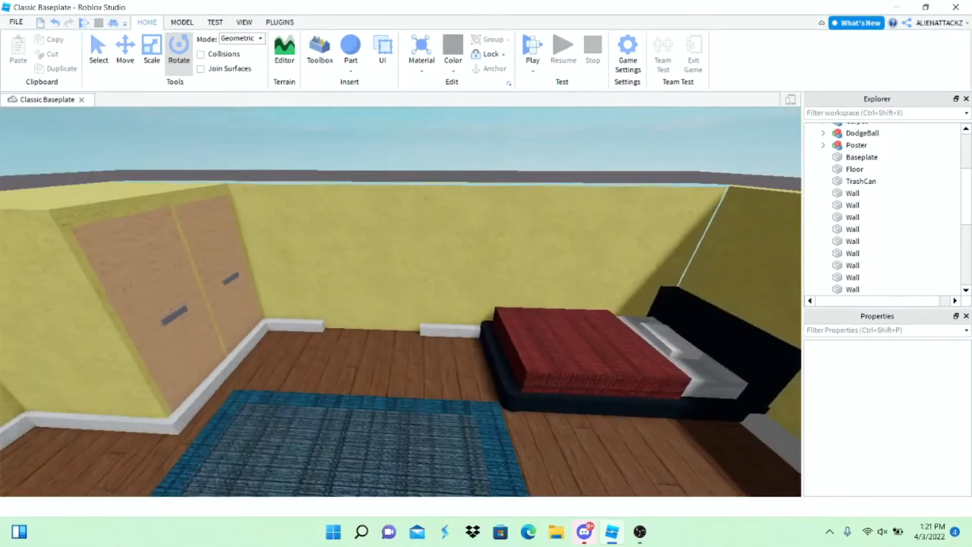
pyautogui.scroll(3, 401, 302)
pyautogui.scroll(2, 401, 303)
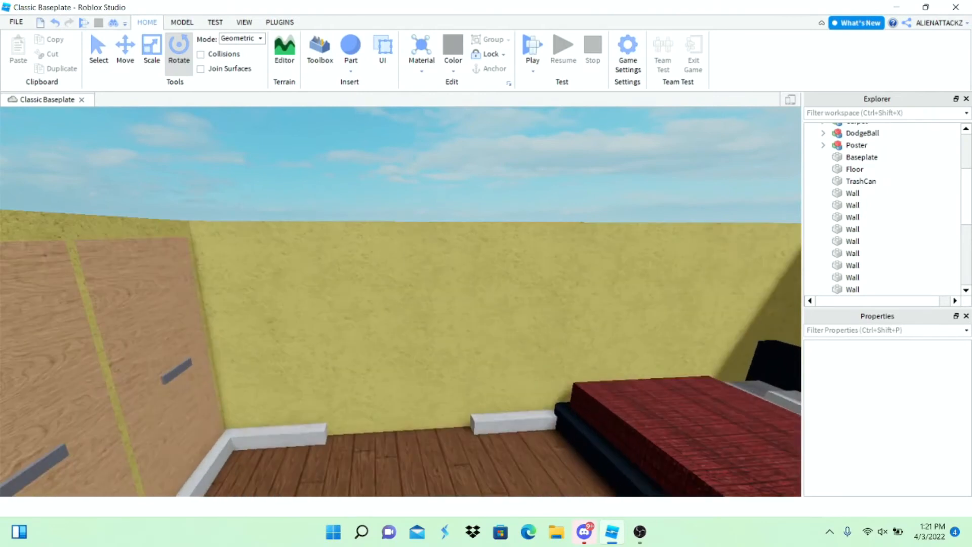
# Step: Shorten the wall beside the closet and resize its baseboard piece to match, leaving a gap for a doorway
pyautogui.scroll(-6, 401, 302)
pyautogui.moveTo(401, 302); pyautogui.dragTo(576, 309, button='right')
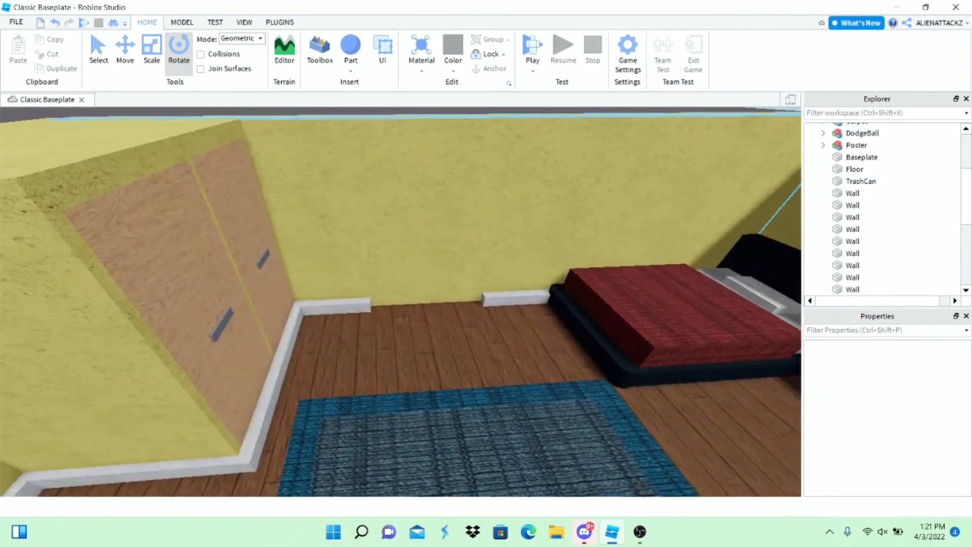
pyautogui.scroll(2, 401, 302)
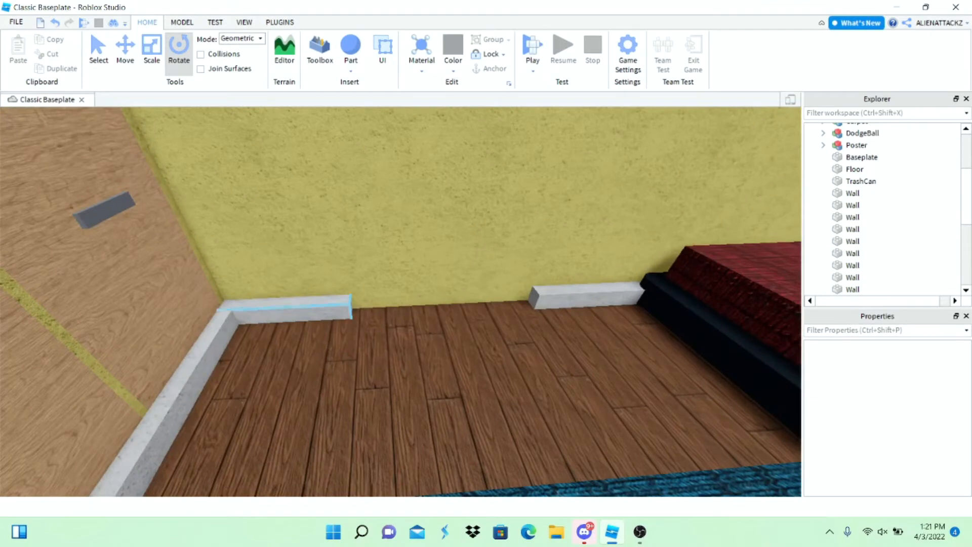
pyautogui.scroll(-2, 401, 302)
pyautogui.moveTo(401, 302); pyautogui.dragTo(316, 299, button='right')
pyautogui.click(418, 278)
pyautogui.click(344, 284)
pyautogui.scroll(-2, 344, 284)
pyautogui.scroll(2, 344, 283)
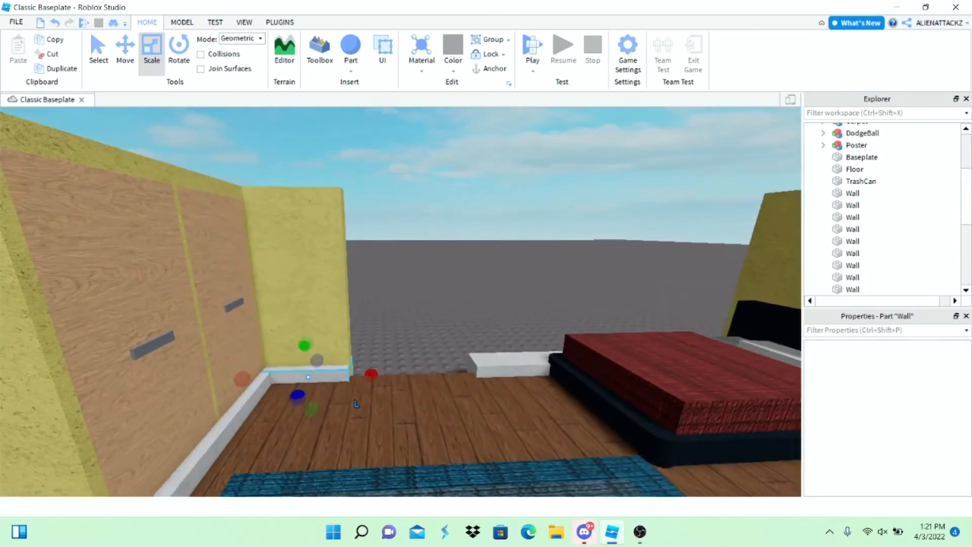
pyautogui.click(431, 370)
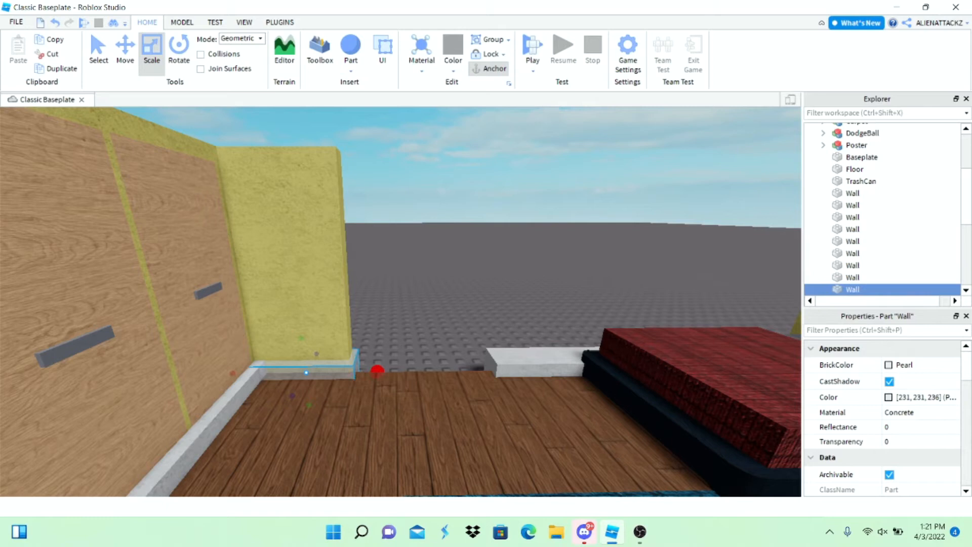
# Step: Duplicate the shortened wall, move the copy behind the bed, and scale it to run from the doorway to the room's corner
pyautogui.scroll(-3, 363, 403)
pyautogui.click(334, 324)
pyautogui.rightClick(334, 324)
pyautogui.press('Escape')
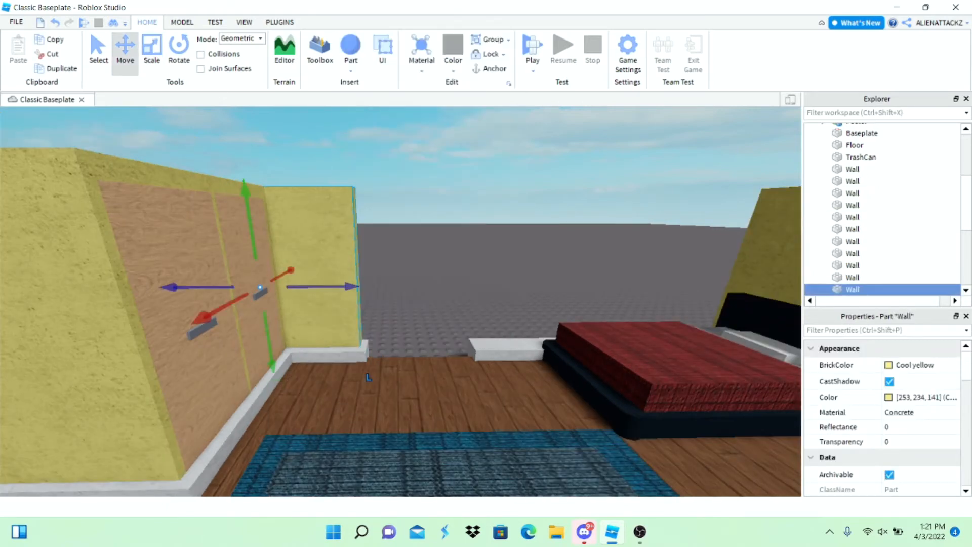
pyautogui.moveTo(368, 377); pyautogui.dragTo(430, 296, button='right')
pyautogui.moveTo(431, 296); pyautogui.dragTo(590, 284)
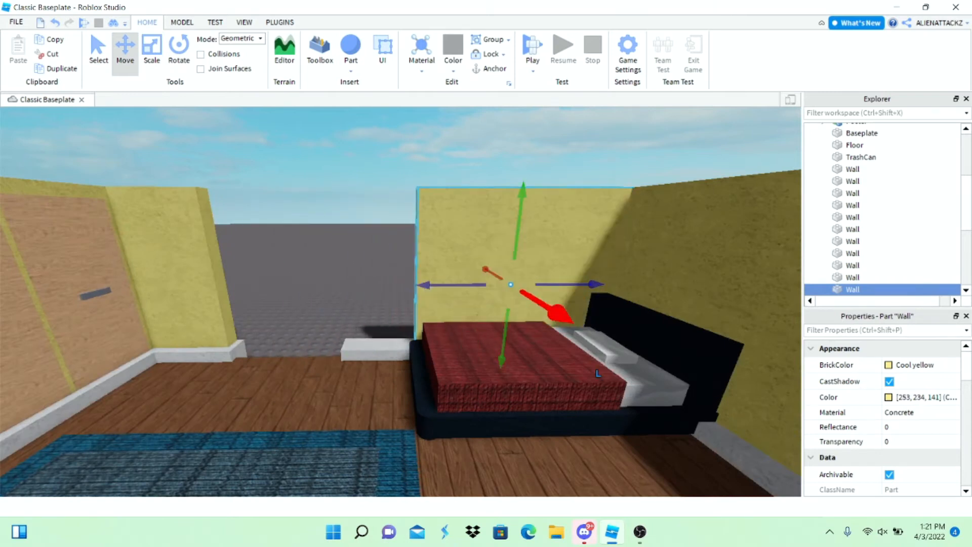
pyautogui.hotkey('ctrl', '3')
pyautogui.press('a')
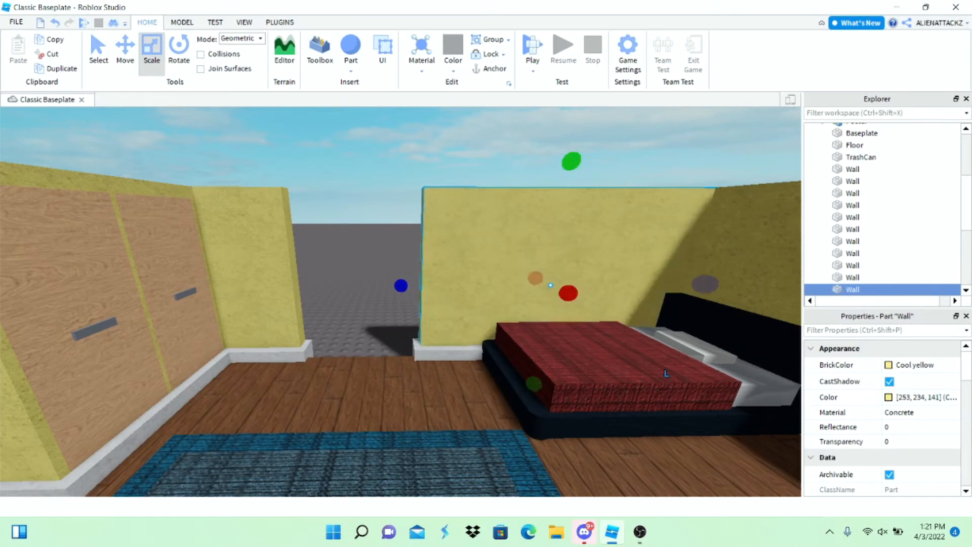
# Step: Duplicate the wall behind the bed and reshape the copy into a header spanning the upper part of the doorway
pyautogui.moveTo(456, 304); pyautogui.dragTo(467, 348, button='right')
pyautogui.rightClick(466, 348)
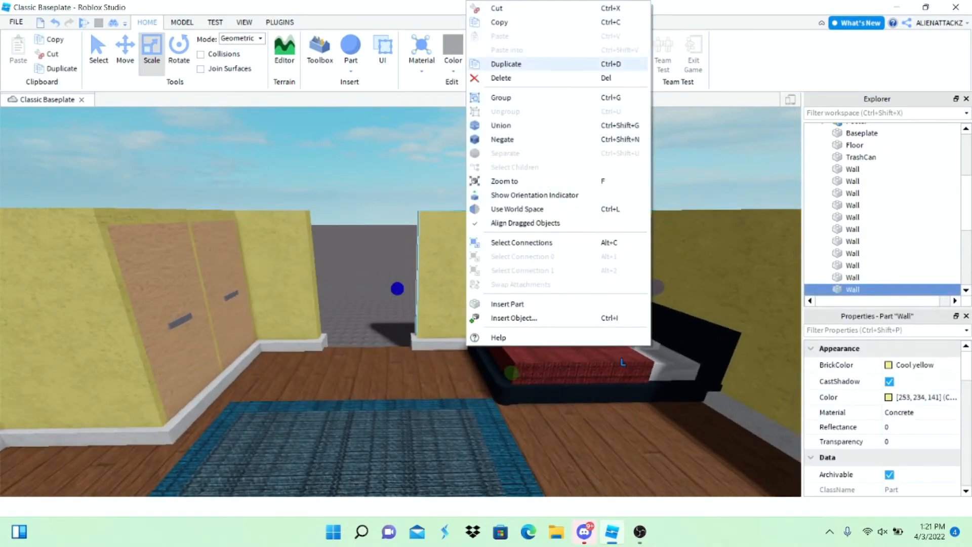
pyautogui.click(506, 64)
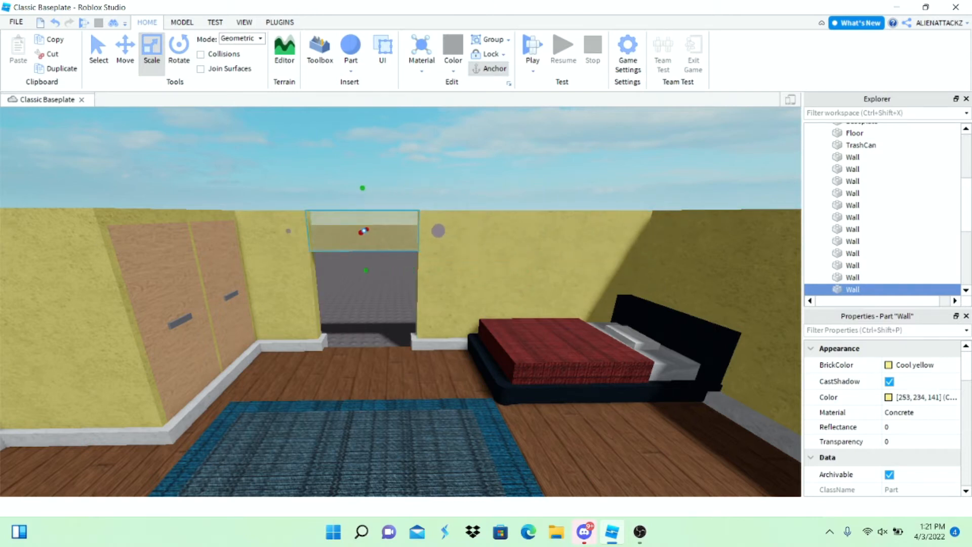
# Step: Extend the floor's edge outward to fill the bottom of the doorway opening
pyautogui.click(428, 349)
pyautogui.moveTo(428, 350); pyautogui.dragTo(427, 238, button='right')
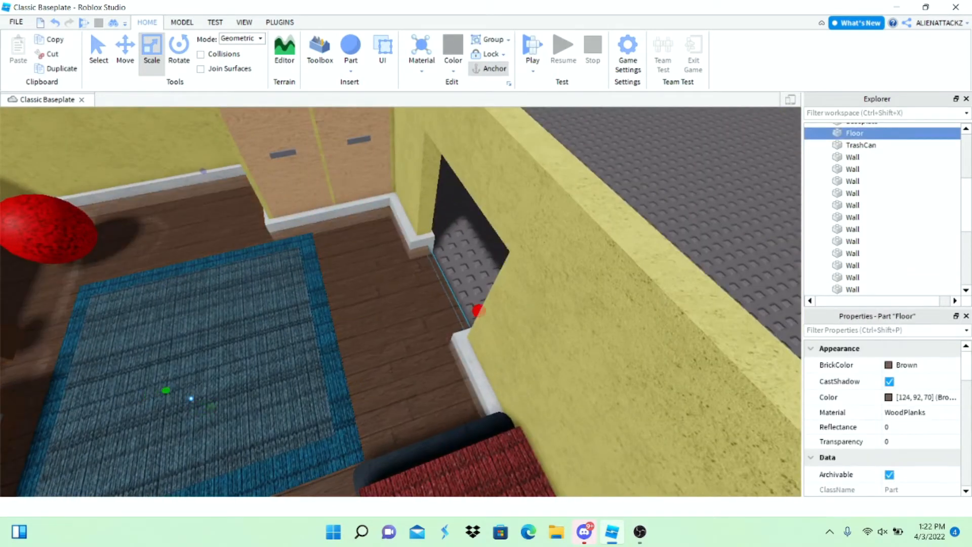
pyautogui.scroll(-5, 400, 302)
# Step: Stand the dummy in the doorway to compare its size, and move it back beside the carpet
pyautogui.moveTo(400, 304); pyautogui.dragTo(423, 475, button='right')
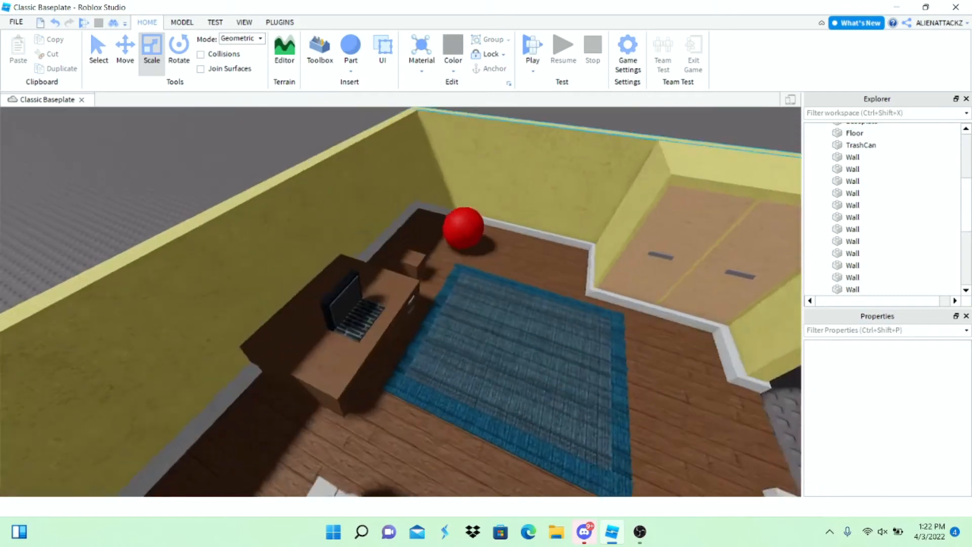
pyautogui.click(349, 337)
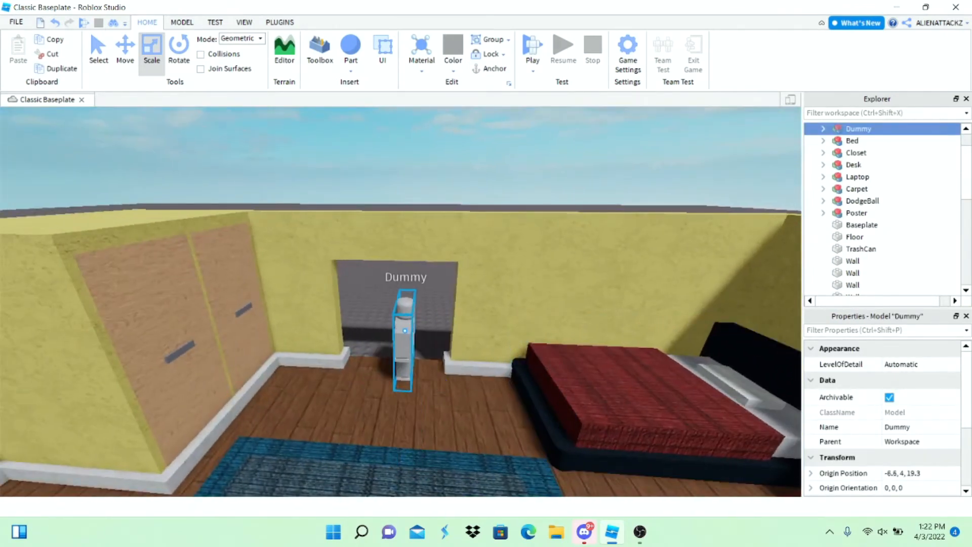
pyautogui.moveTo(394, 349); pyautogui.dragTo(496, 395)
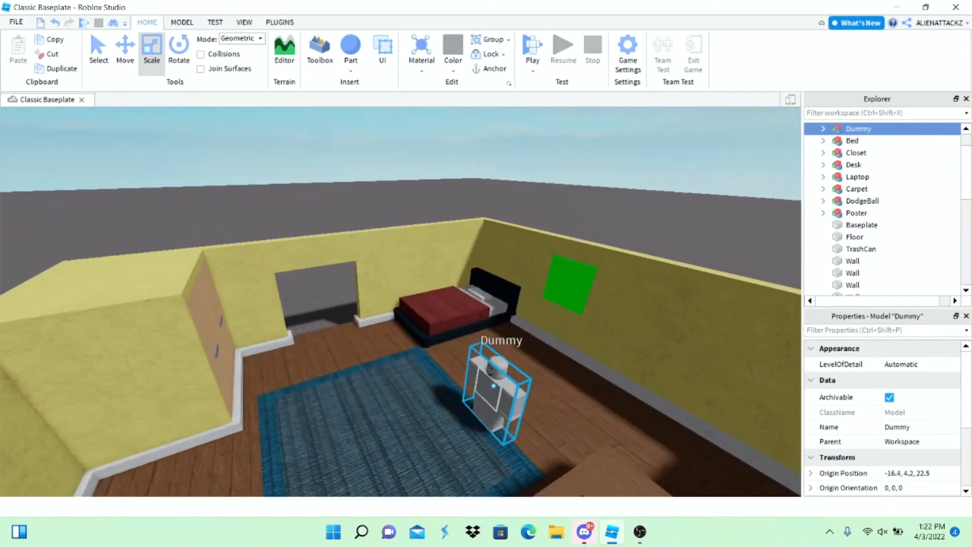
# Step: Examine the room from several angles, including the doorway, closet, desk, trash can and outer walls
pyautogui.press('w')
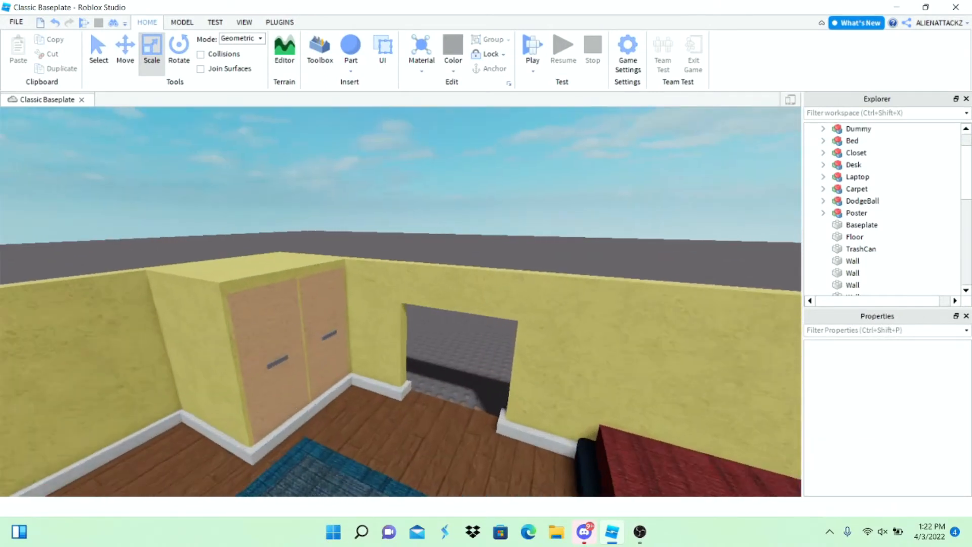
pyautogui.press('s')
pyautogui.press('e')
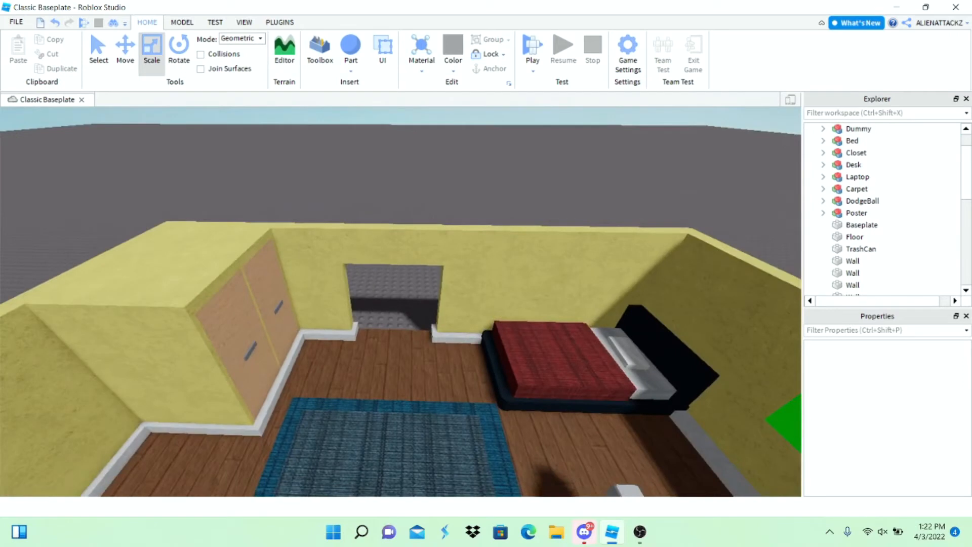
pyautogui.press('e')
pyautogui.press('w')
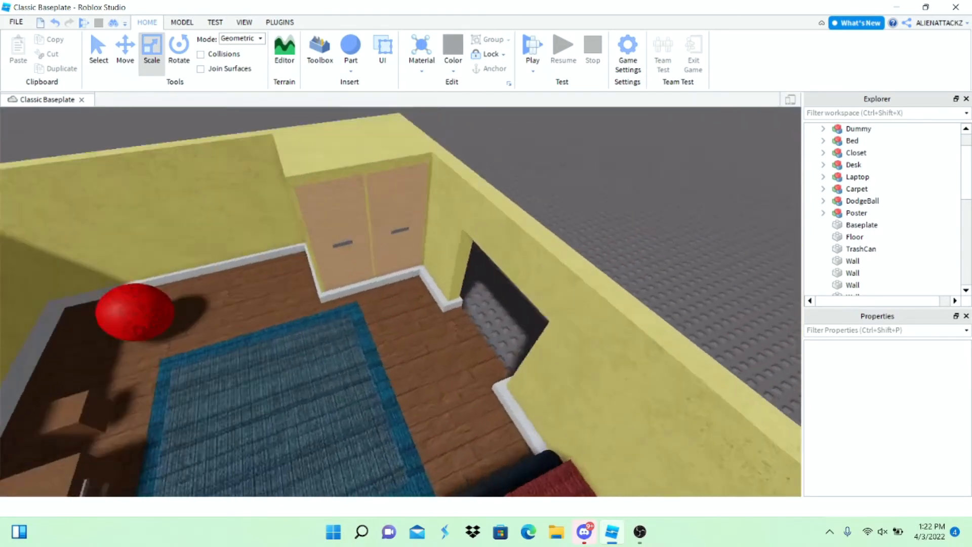
pyautogui.press('s')
pyautogui.press('w')
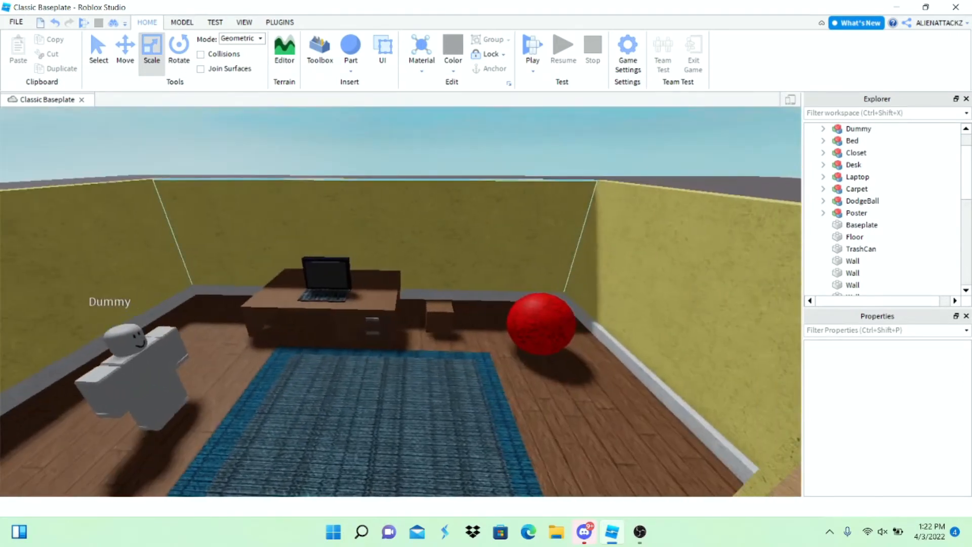
pyautogui.press('w')
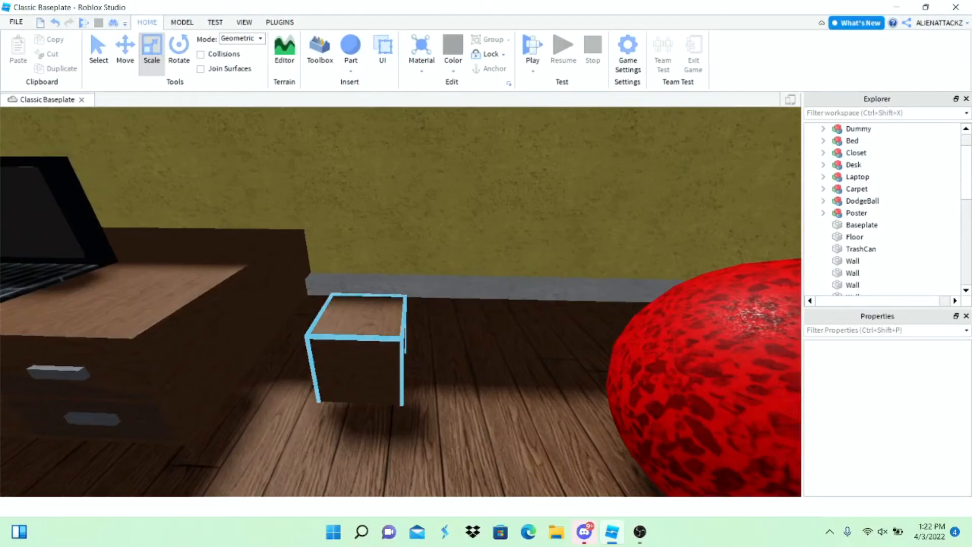
pyautogui.press('s')
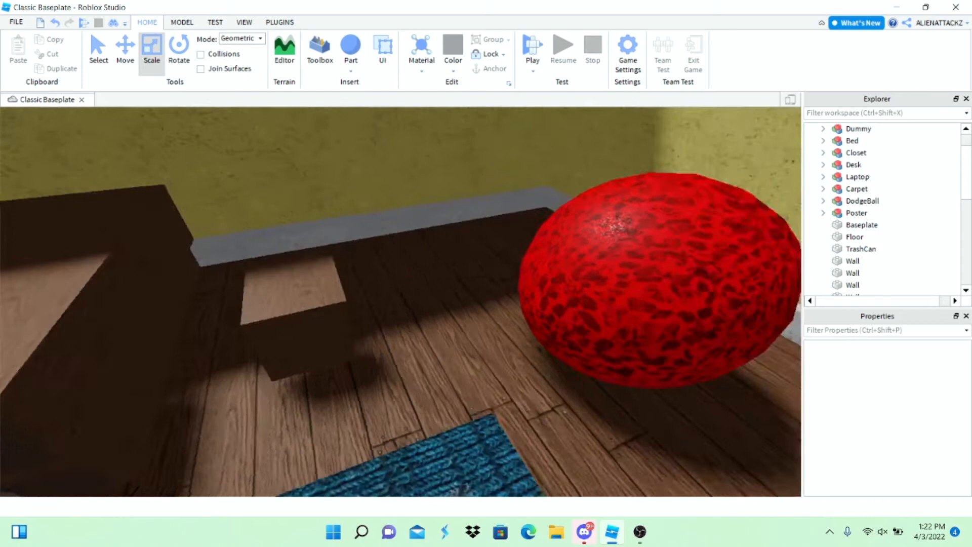
pyautogui.press('e')
pyautogui.press('e')
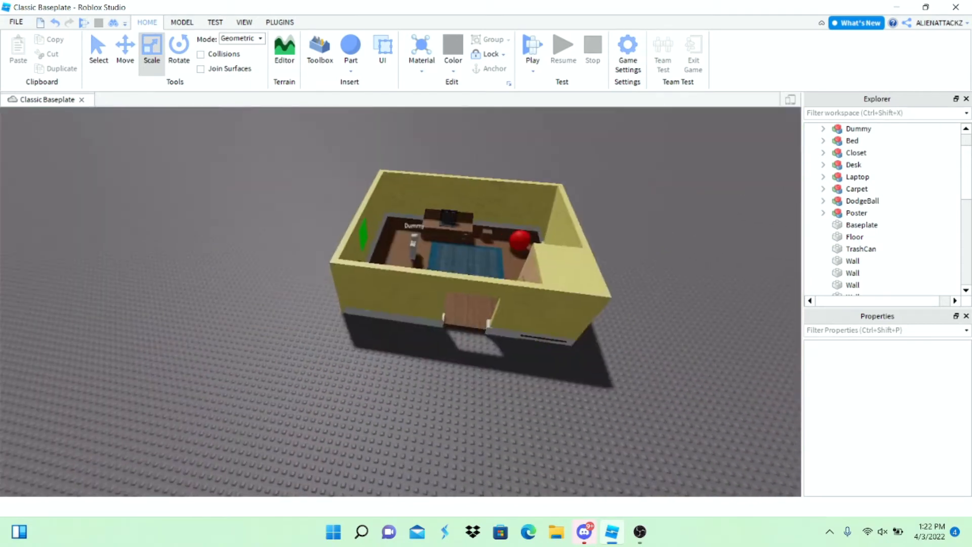
# Step: Select all the room's parts and models except the baseplate and turn off CastShadow for them
pyautogui.moveTo(610, 381); pyautogui.dragTo(653, 325)
pyautogui.hotkey('ctrl', 'a')
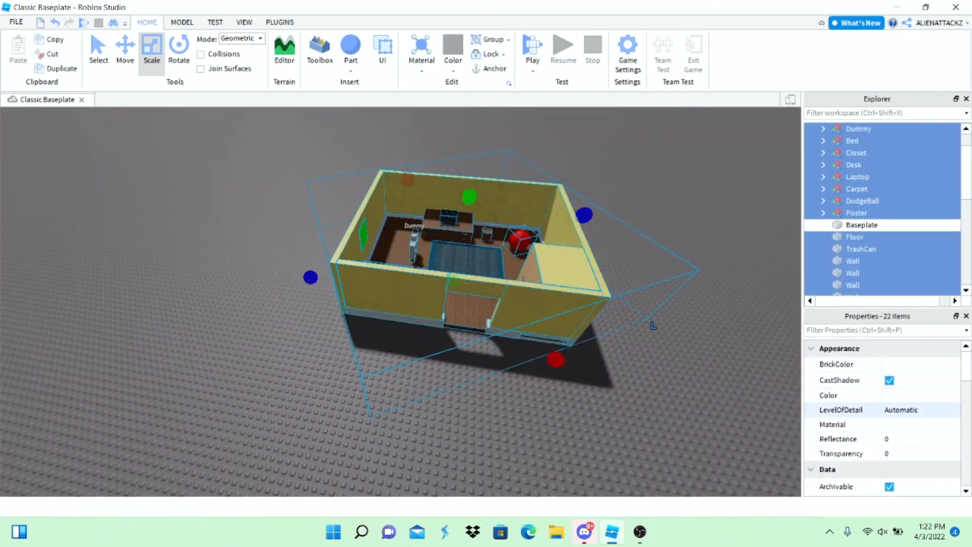
pyautogui.press('w')
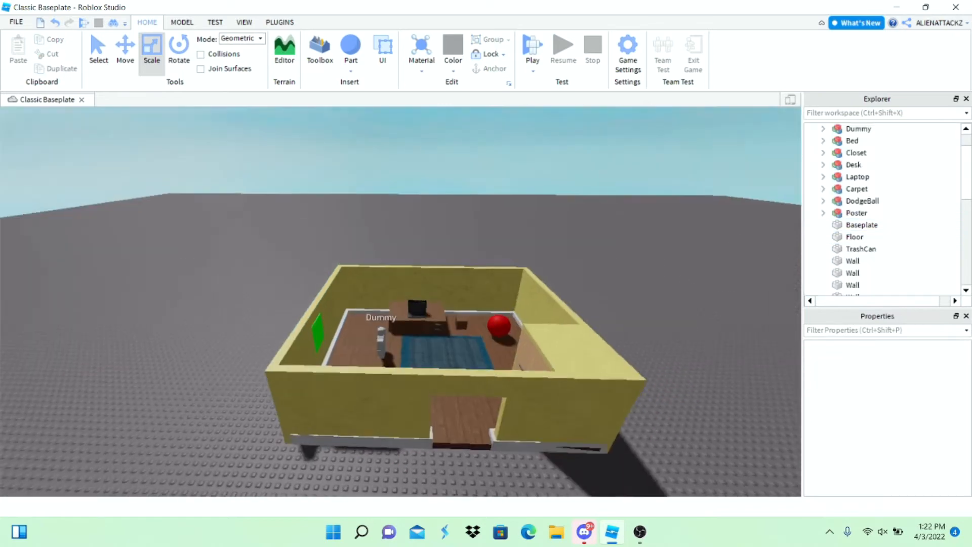
# Step: Duplicate the trash can block beside the desk and negate the copy
pyautogui.press('s')
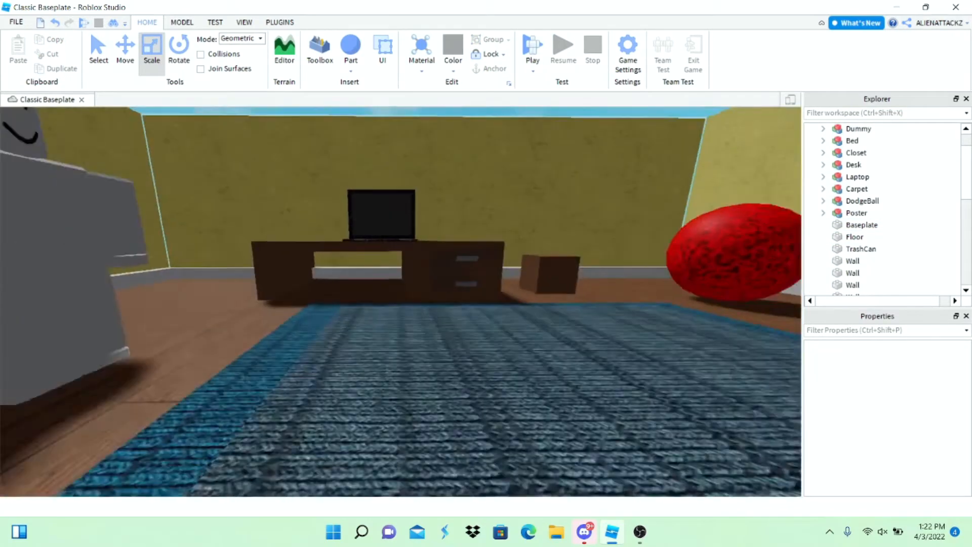
pyautogui.press('w')
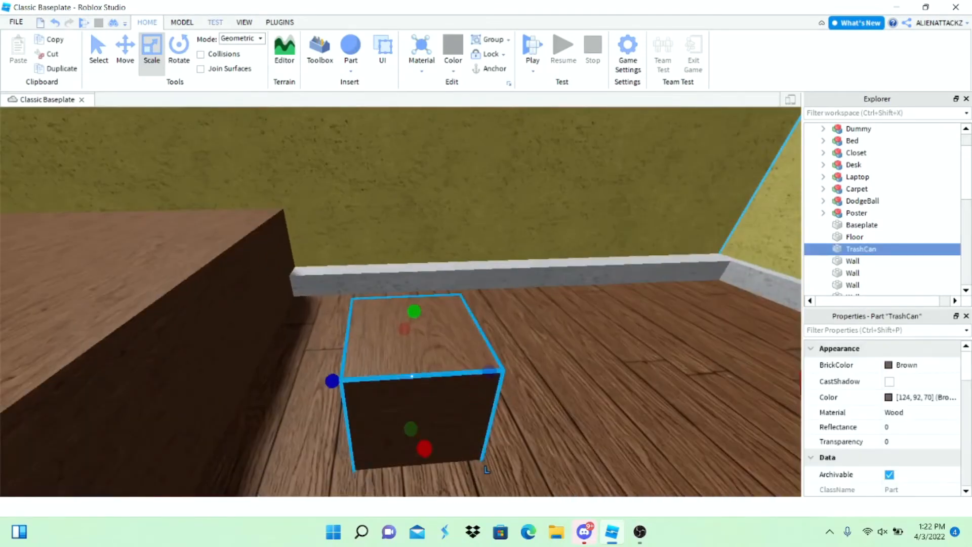
pyautogui.click(181, 22)
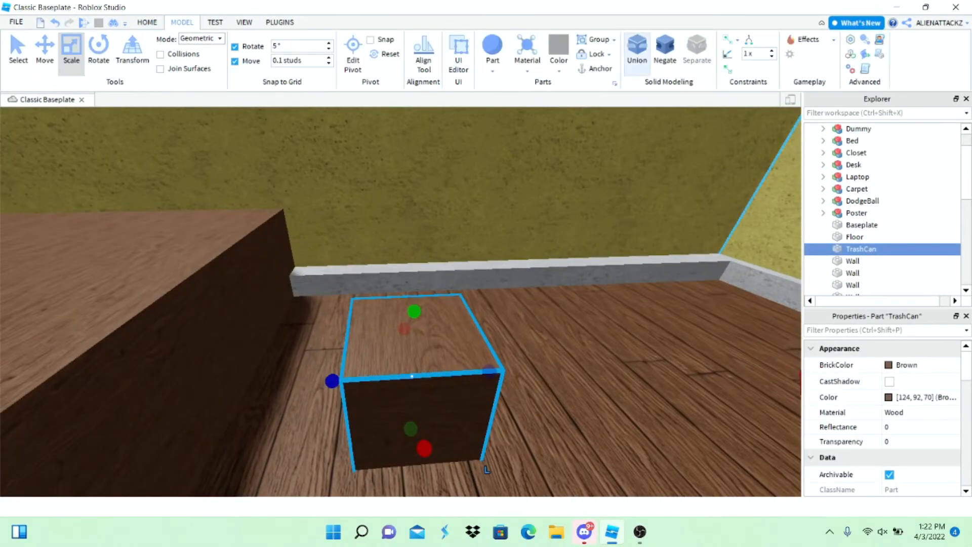
pyautogui.click(637, 51)
pyautogui.hotkey('ctrl', 'z')
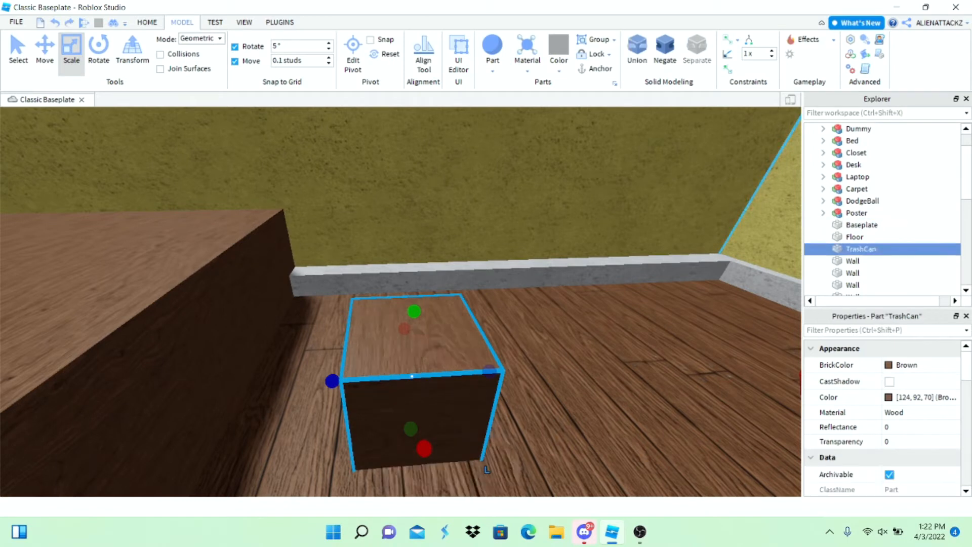
pyautogui.rightClick(423, 377)
pyautogui.click(463, 96)
pyautogui.hotkey('ctrl', 'shift', 'n')
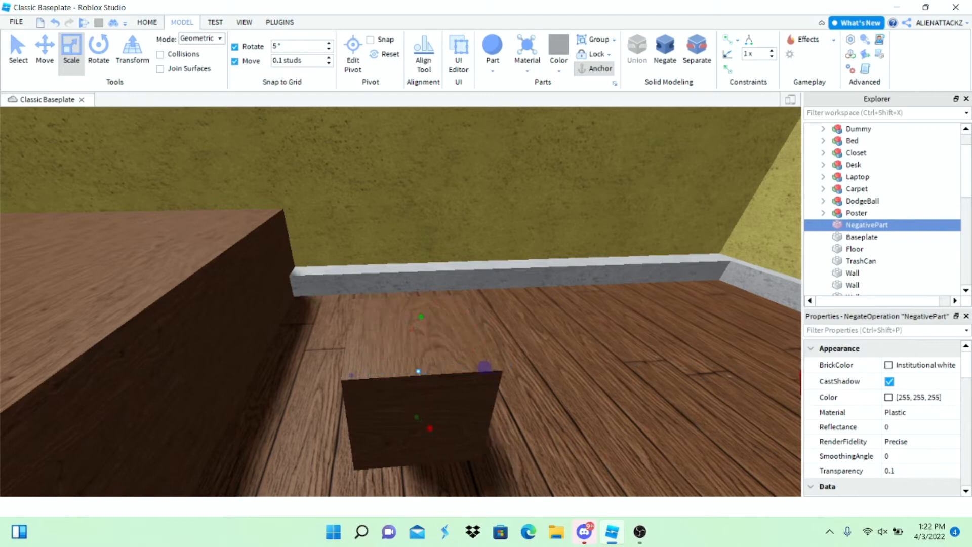
# Step: Position and resize the negative part inside the trash can so that a thin rim remains around it
pyautogui.hotkey('ctrl', '2')
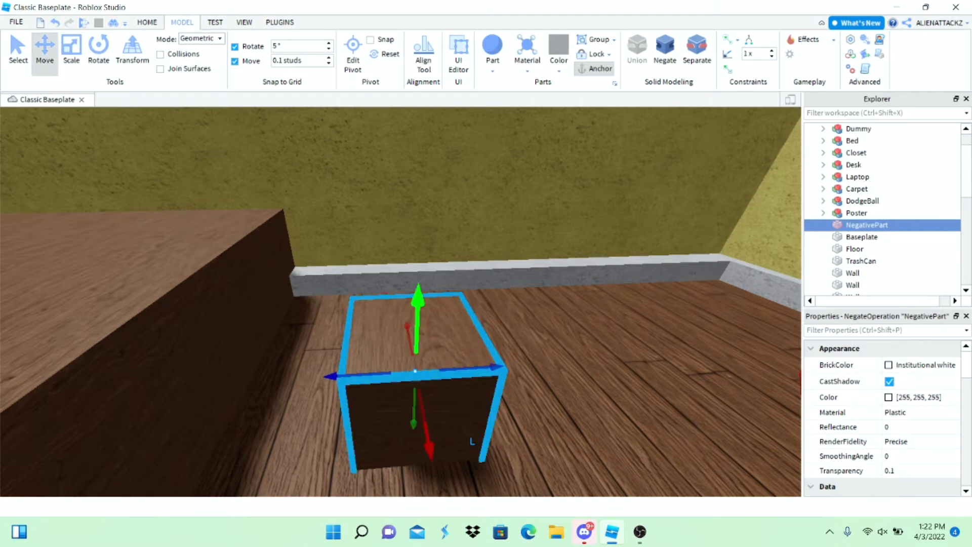
pyautogui.press('f')
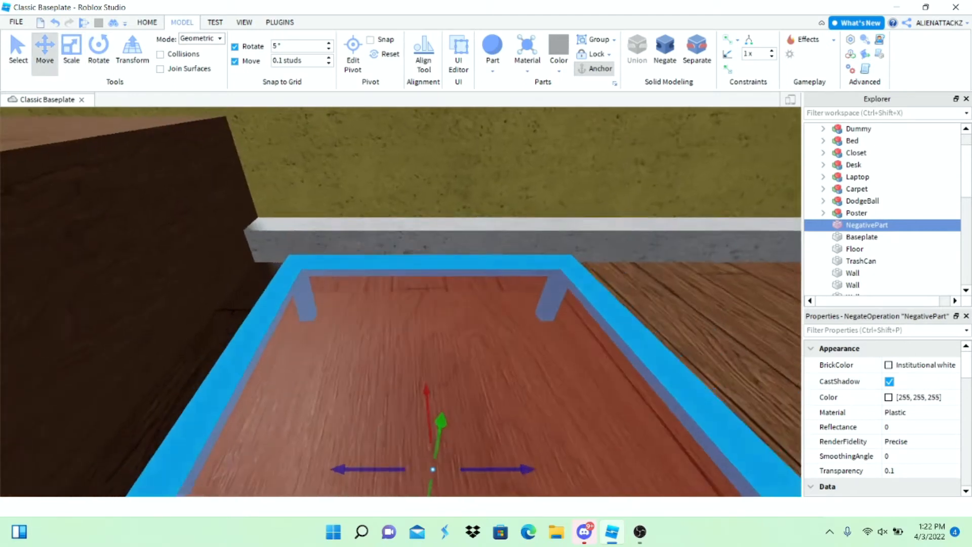
pyautogui.scroll(-5, 406, 337)
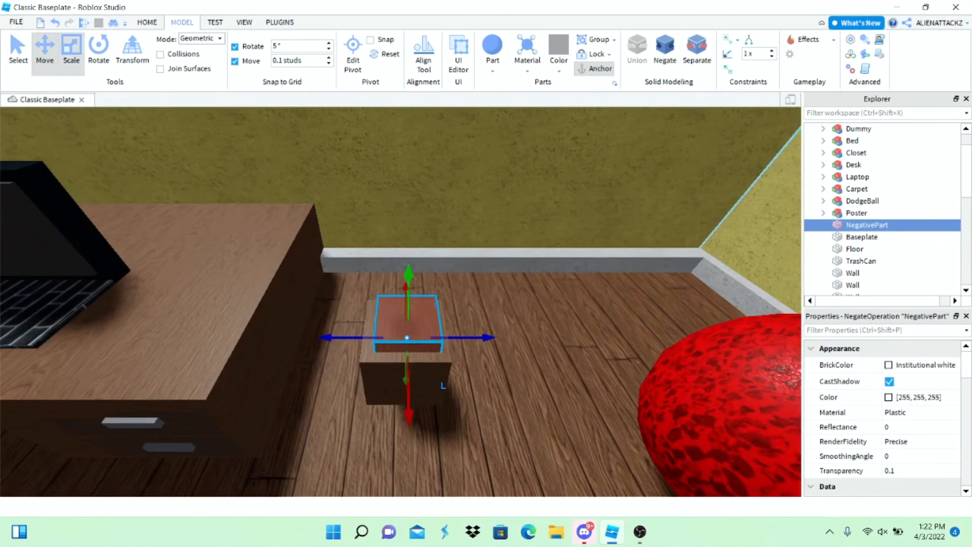
pyautogui.hotkey('ctrl', '3')
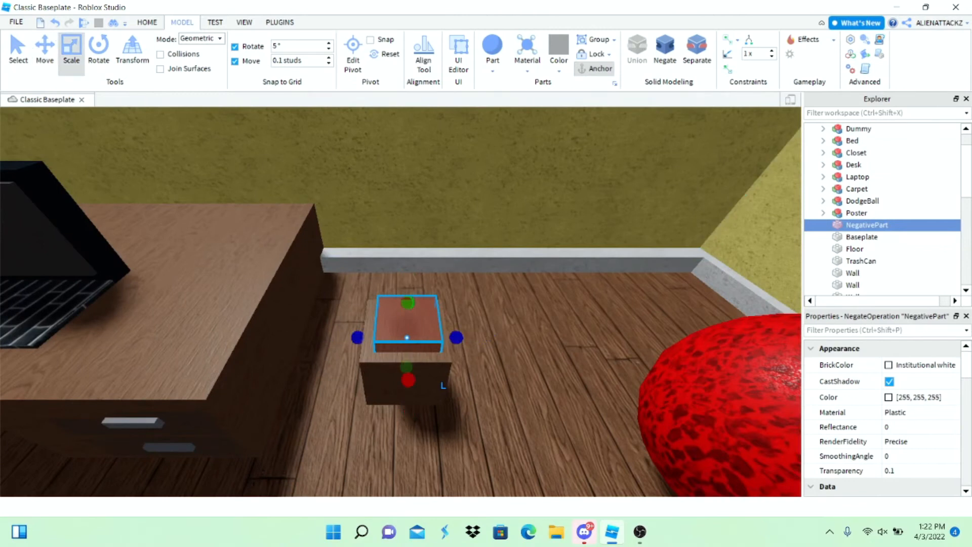
pyautogui.moveTo(443, 389); pyautogui.dragTo(374, 374, button='right')
pyautogui.scroll(5, 401, 376)
pyautogui.click(374, 374)
pyautogui.click(296, 341)
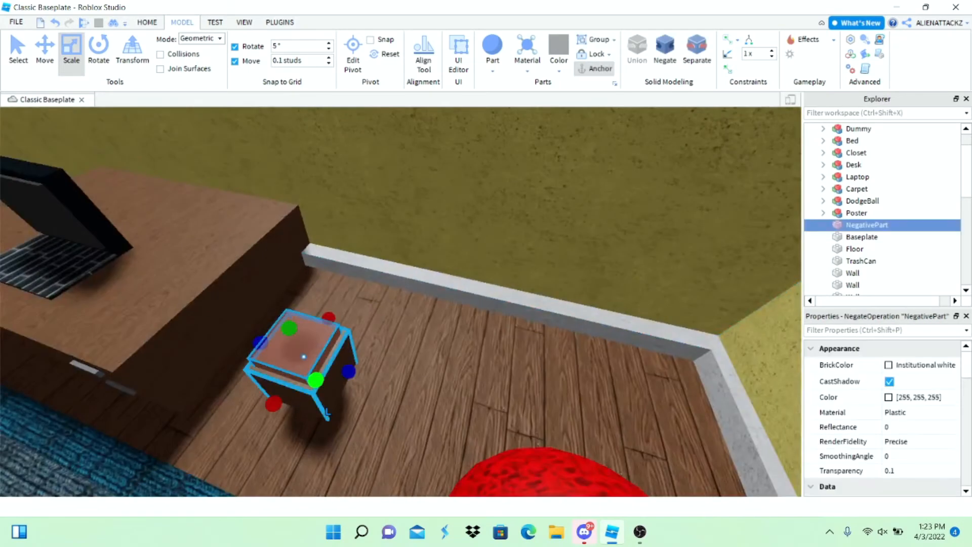
# Step: Union the negative part with the trash can to hollow it out, and inspect it beside the desk
pyautogui.keyDown('ctrl'); pyautogui.click(328, 414); pyautogui.keyUp('ctrl')
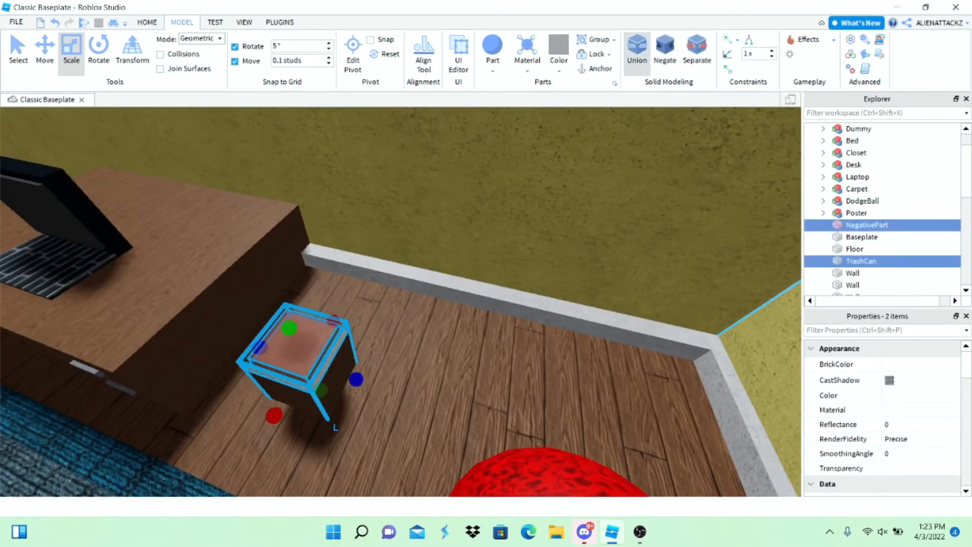
pyautogui.click(637, 53)
pyautogui.moveTo(319, 447); pyautogui.dragTo(319, 385, button='right')
pyautogui.click(390, 420)
pyautogui.moveTo(390, 420); pyautogui.dragTo(425, 284, button='right')
pyautogui.scroll(-5, 390, 283)
pyautogui.scroll(3, 425, 303)
pyautogui.scroll(-4, 400, 301)
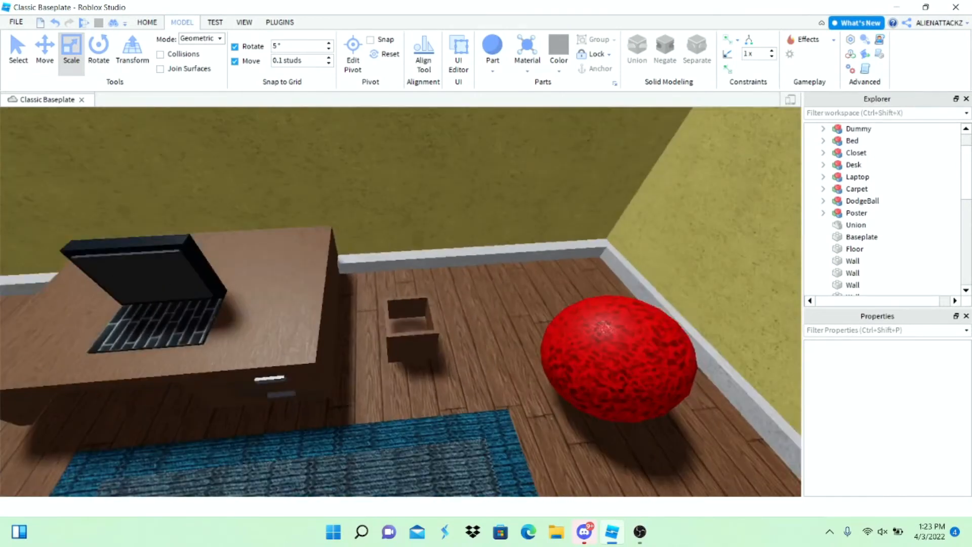
pyautogui.moveTo(400, 302)
pyautogui.mouseDown(button='right')
pyautogui.moveTo(446, 263)
pyautogui.moveTo(415, 293)
pyautogui.moveTo(374, 303)
pyautogui.moveTo(401, 314)
pyautogui.mouseUp(button='right')
pyautogui.scroll(-4, 401, 301)
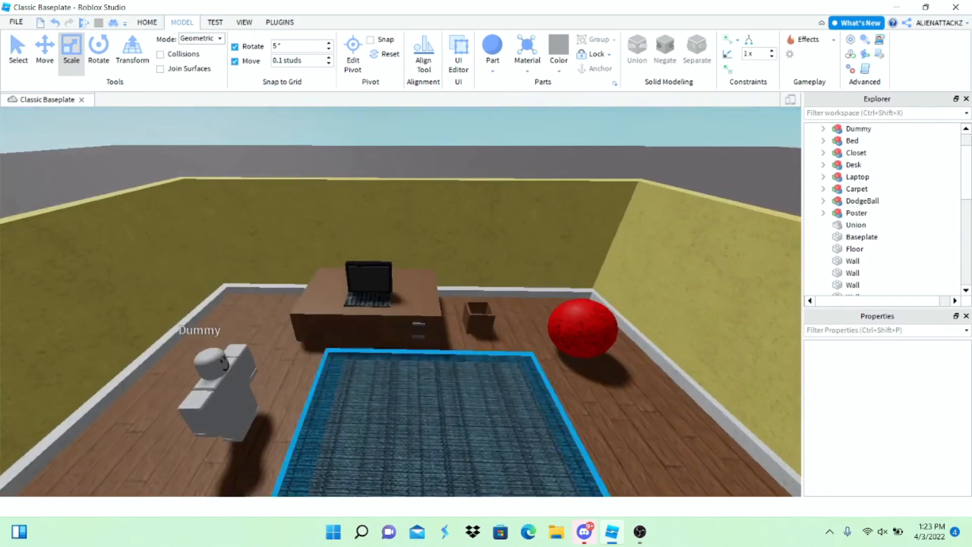
# Step: Scale the red dodgeball beside the trash can down slightly and check it from above
pyautogui.scroll(2, 400, 301)
pyautogui.click(654, 338)
pyautogui.moveTo(654, 338); pyautogui.dragTo(718, 349, button='right')
pyautogui.scroll(3, 654, 338)
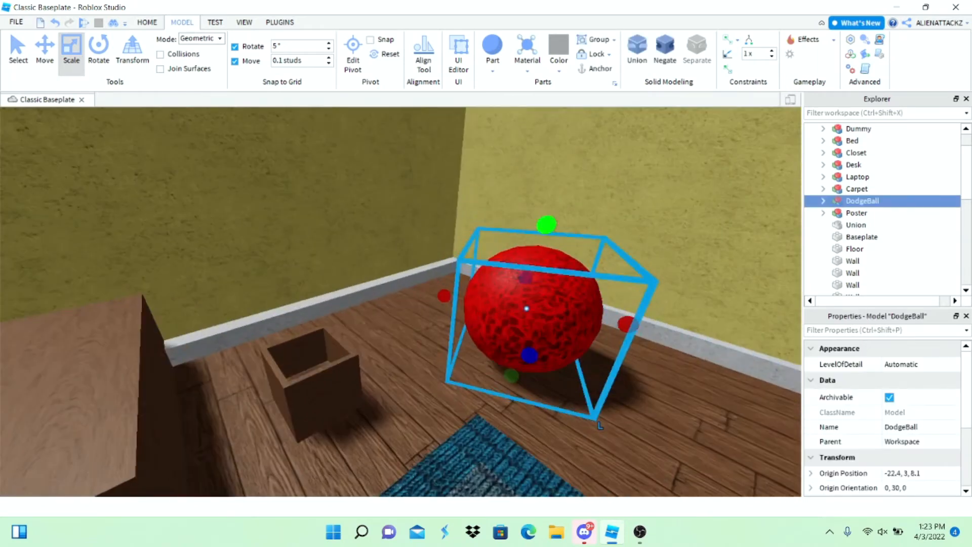
pyautogui.moveTo(537, 261); pyautogui.dragTo(534, 274)
pyautogui.scroll(-3, 401, 301)
pyautogui.moveTo(534, 274); pyautogui.dragTo(526, 213, button='right')
pyautogui.click(455, 172)
pyautogui.moveTo(455, 172)
pyautogui.mouseDown(button='right')
pyautogui.moveTo(415, 243)
pyautogui.moveTo(478, 273)
pyautogui.mouseUp(button='right')
pyautogui.scroll(-3, 455, 172)
pyautogui.scroll(3, 478, 238)
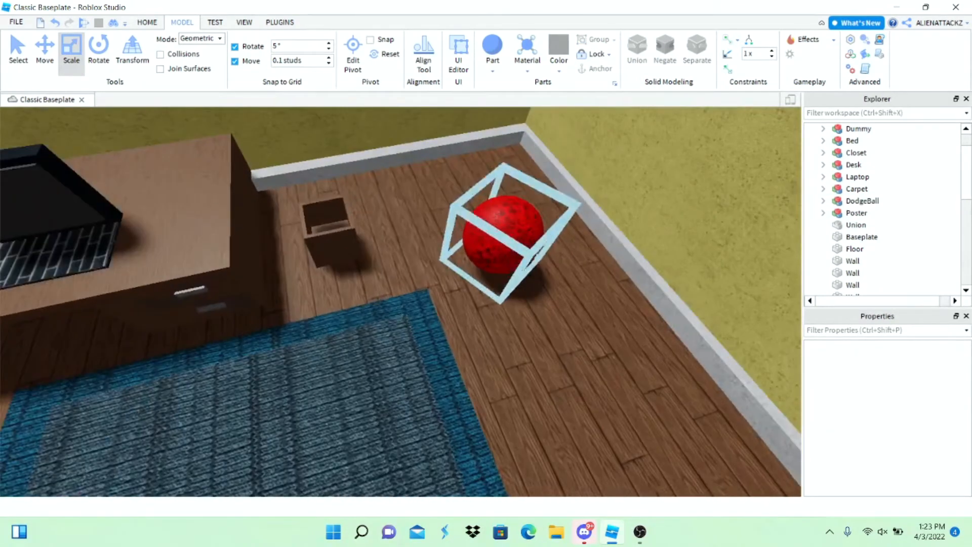
# Step: Duplicate the dodgeball and place the copy in the room's corner between the trash can and the original ball
pyautogui.rightClick(478, 238)
pyautogui.click(517, 64)
pyautogui.scroll(-3, 460, 262)
pyautogui.moveTo(460, 263); pyautogui.dragTo(540, 277)
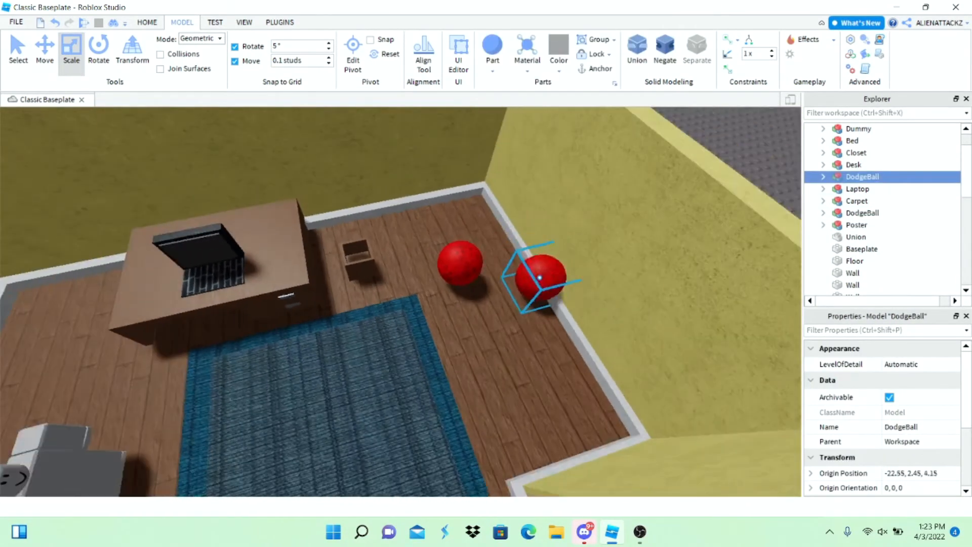
pyautogui.moveTo(441, 354); pyautogui.dragTo(422, 337)
pyautogui.moveTo(441, 354); pyautogui.dragTo(423, 337, button='right')
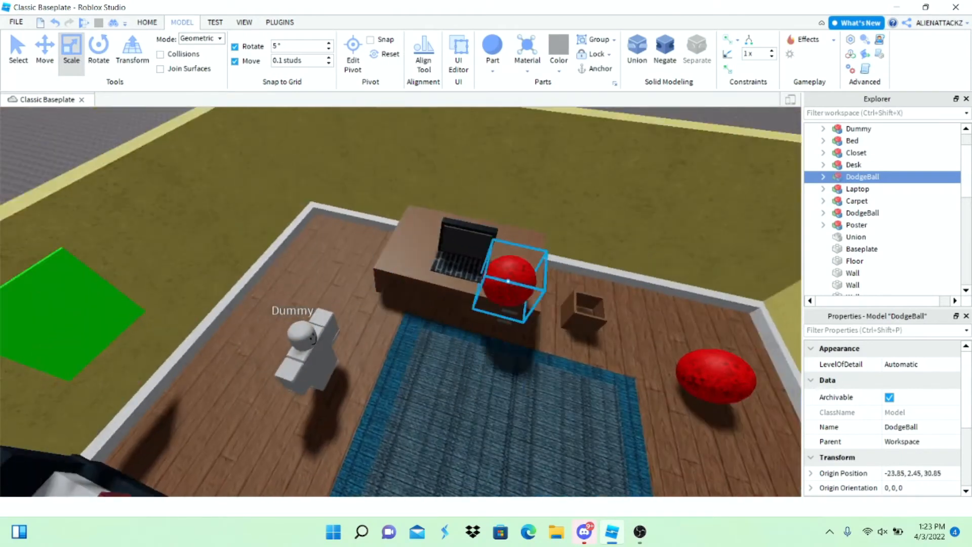
pyautogui.moveTo(508, 281); pyautogui.dragTo(620, 285)
pyautogui.press('d')
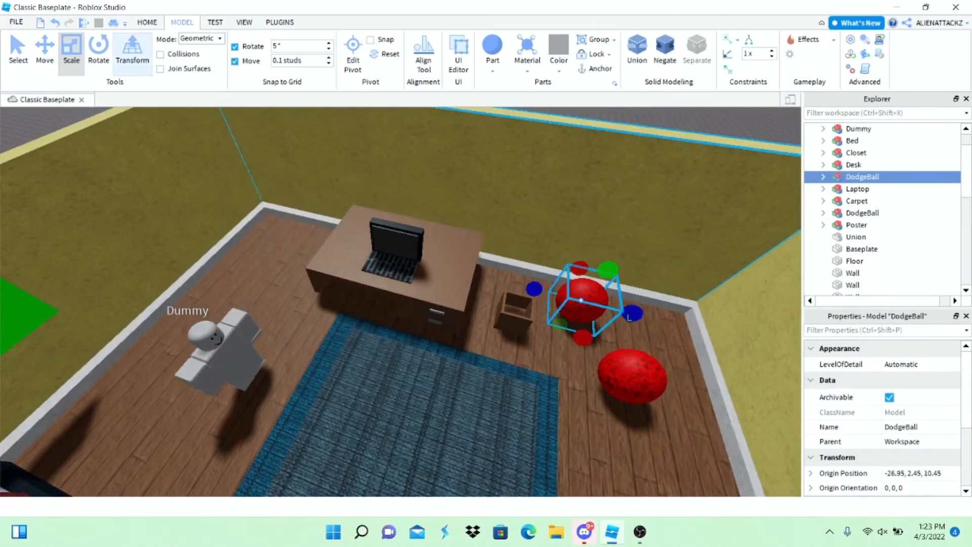
# Step: Rotate the duplicated dodgeball 15 degrees about its vertical axis
pyautogui.hotkey('ctrl', '4')
pyautogui.moveTo(619, 366); pyautogui.dragTo(623, 372)
pyautogui.moveTo(624, 372)
pyautogui.mouseDown(button='right')
pyautogui.moveTo(623, 228)
pyautogui.moveTo(623, 284)
pyautogui.moveTo(624, 253)
pyautogui.mouseUp(button='right')
pyautogui.click(624, 228)
pyautogui.press('w')
pyautogui.scroll(-3, 390, 313)
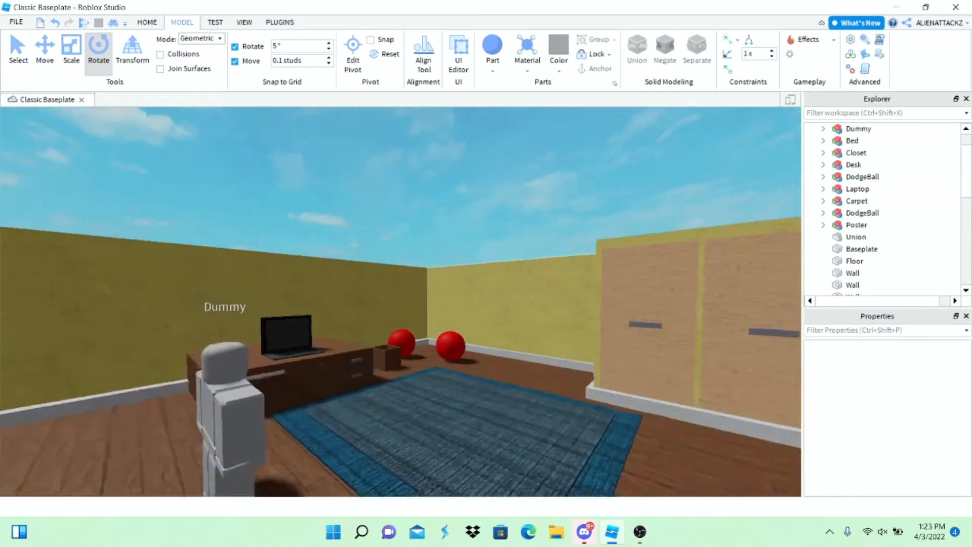
# Step: Lower the duplicated dodgeball by 0.1 studs onto the floor
pyautogui.scroll(3, 519, 364)
pyautogui.click(405, 351)
pyautogui.click(296, 340)
pyautogui.press('w')
pyautogui.moveTo(296, 340)
pyautogui.mouseDown(button='right')
pyautogui.moveTo(283, 385)
pyautogui.moveTo(283, 339)
pyautogui.moveTo(284, 362)
pyautogui.mouseUp(button='right')
pyautogui.hotkey('ctrl', '2')
pyautogui.press('w')
pyautogui.press('s')
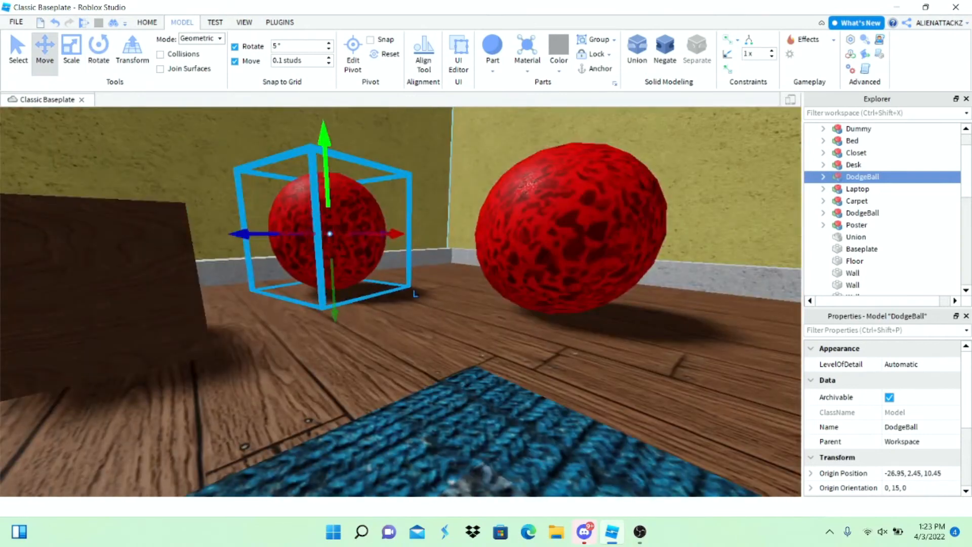
pyautogui.moveTo(325, 142); pyautogui.dragTo(325, 147)
pyautogui.moveTo(325, 146); pyautogui.dragTo(354, 108, button='right')
pyautogui.press('s')
pyautogui.click(325, 147)
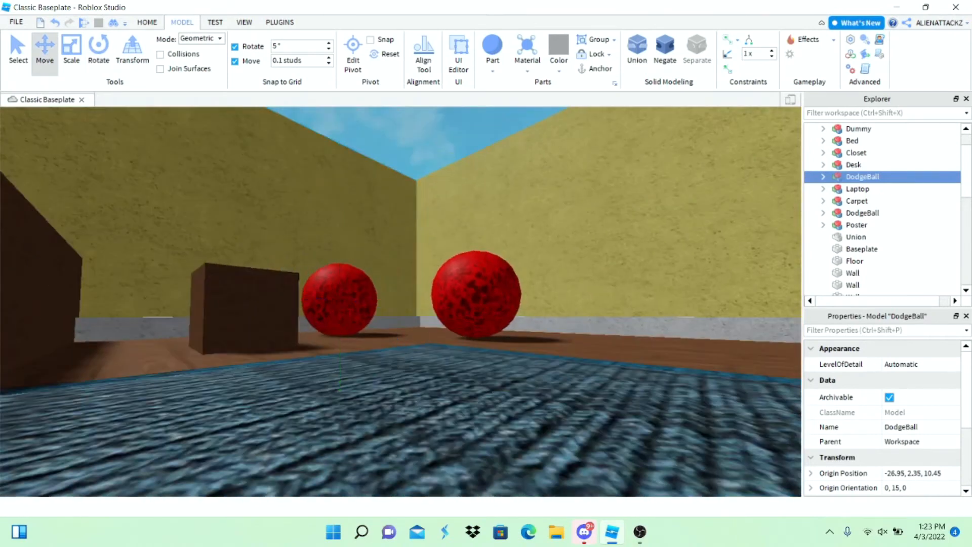
# Step: Lower the original dodgeball slightly so that it also rests on the floor
pyautogui.press('w')
pyautogui.click(533, 288)
pyautogui.moveTo(525, 289); pyautogui.dragTo(524, 296)
pyautogui.press('s')
pyautogui.press('w')
pyautogui.click(384, 202)
pyautogui.press('s')
# Step: Inspect the desk, trash can, dodgeballs, carpet and closet from several angles around the room
pyautogui.moveTo(385, 203)
pyautogui.mouseDown(button='right')
pyautogui.moveTo(385, 264)
pyautogui.moveTo(354, 255)
pyautogui.moveTo(319, 266)
pyautogui.moveTo(319, 286)
pyautogui.moveTo(208, 281)
pyautogui.mouseUp(button='right')
pyautogui.press('s')
pyautogui.press('w')
pyautogui.press('a')
pyautogui.moveTo(476, 289); pyautogui.dragTo(648, 289, button='right')
pyautogui.press('s')
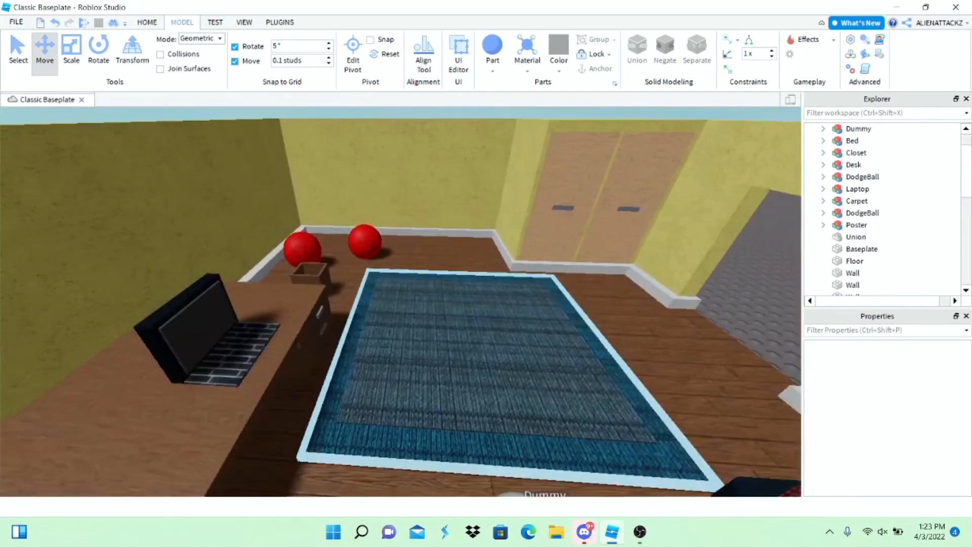
pyautogui.press('d')
pyautogui.moveTo(546, 228); pyautogui.dragTo(496, 238, button='right')
pyautogui.press('s')
pyautogui.press('w')
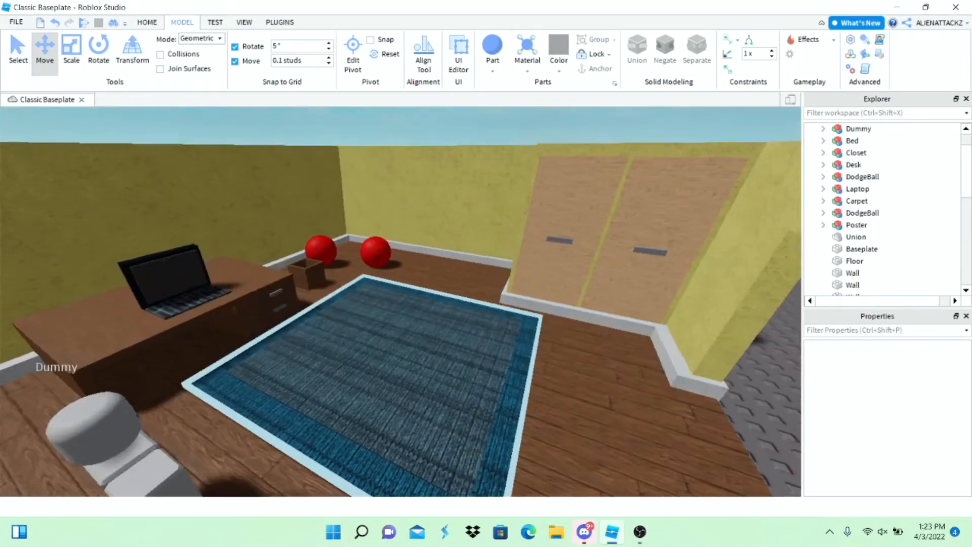
pyautogui.moveTo(365, 354); pyautogui.dragTo(213, 384, button='right')
pyautogui.press('s')
pyautogui.moveTo(324, 384)
pyautogui.mouseDown(button='right')
pyautogui.moveTo(418, 370)
pyautogui.moveTo(562, 324)
pyautogui.mouseUp(button='right')
pyautogui.press('w')
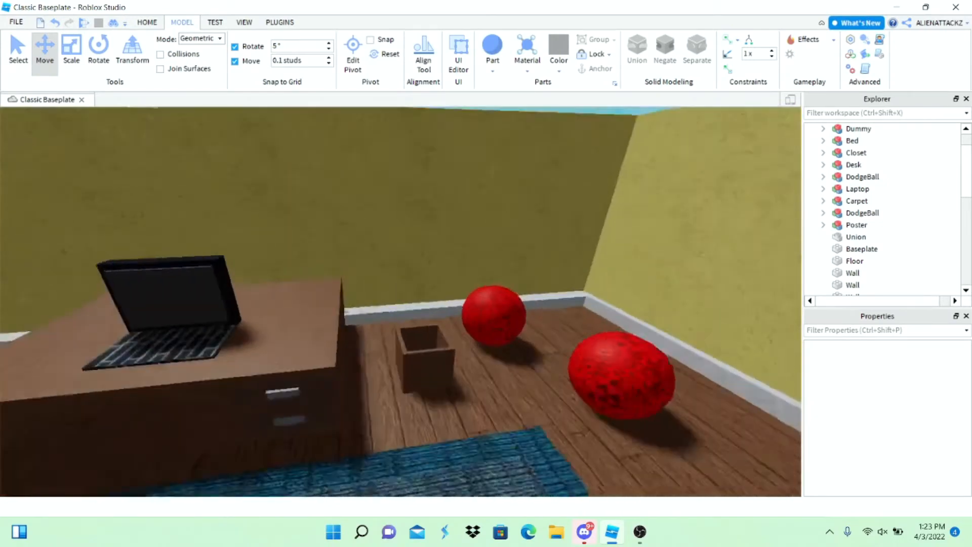
pyautogui.press('s')
pyautogui.press('s')
# Step: Select the green poster on the wall and browse the My Images inventory in the Toolbox for a picture
pyautogui.moveTo(354, 324); pyautogui.dragTo(142, 188, button='right')
pyautogui.press('w')
pyautogui.scroll(4, 420, 285)
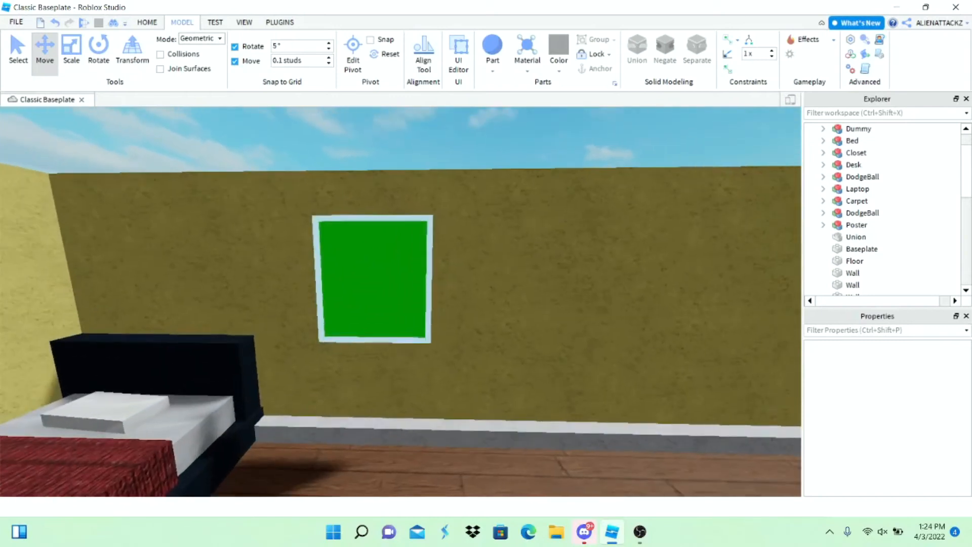
pyautogui.click(397, 299)
pyautogui.scroll(1, 398, 299)
pyautogui.click(244, 22)
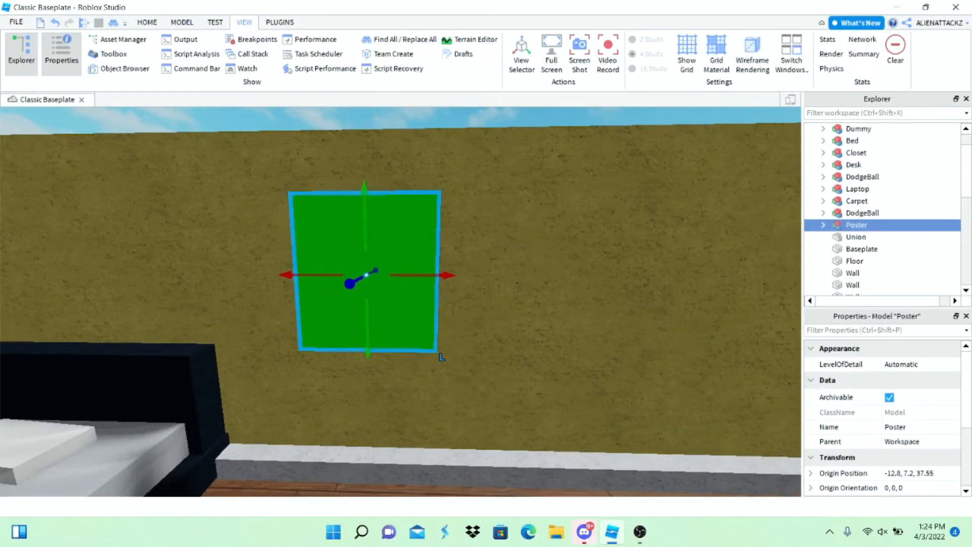
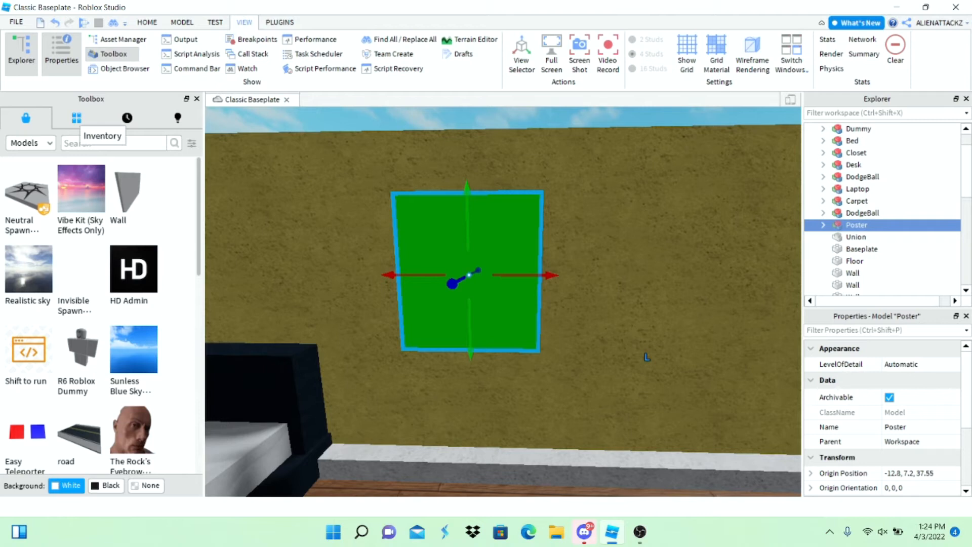
pyautogui.click(76, 118)
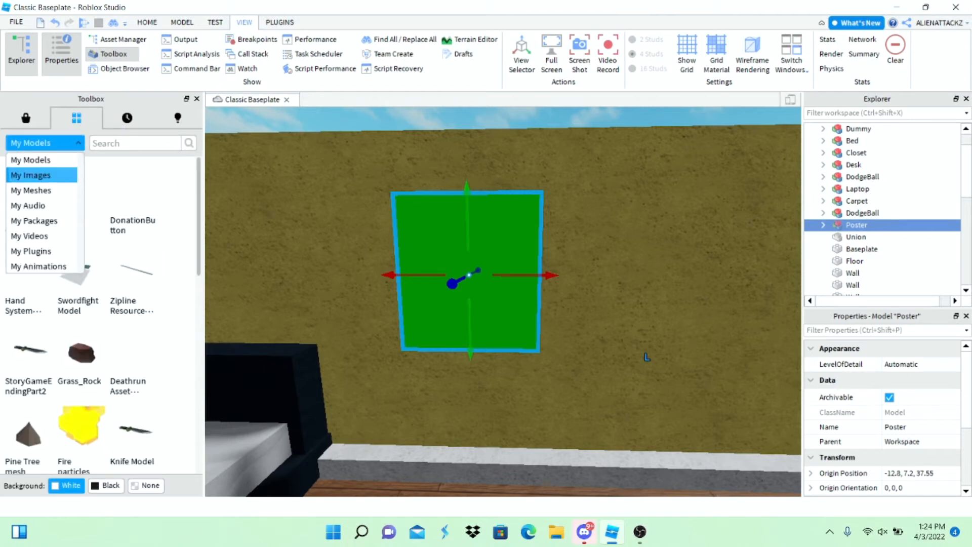
pyautogui.click(25, 158)
pyautogui.scroll(-3, 486, 295)
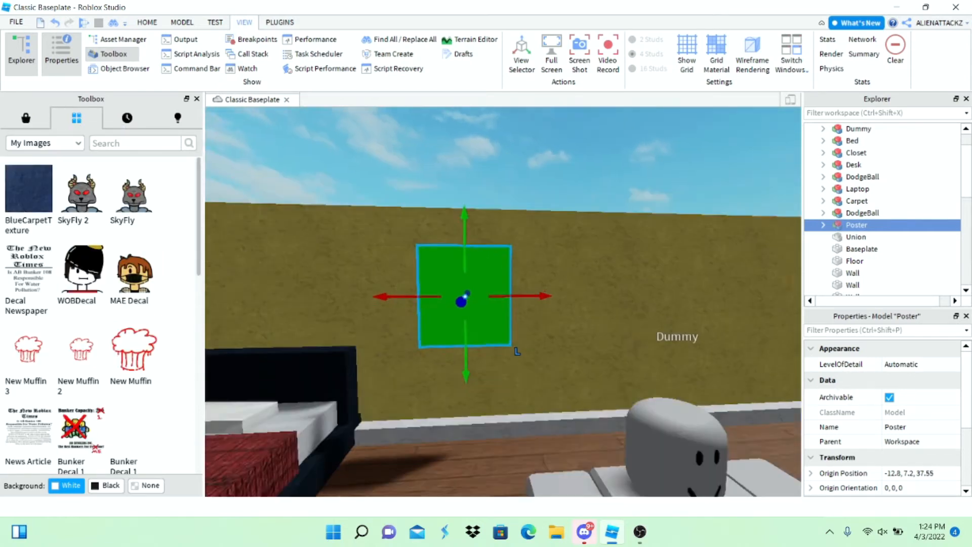
pyautogui.scroll(-3, 137, 283)
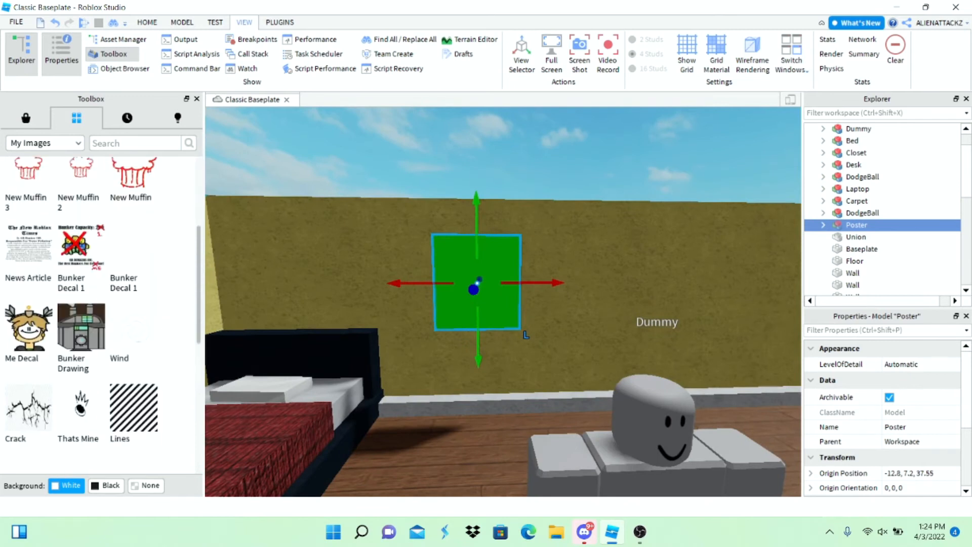
pyautogui.scroll(-2, 28, 228)
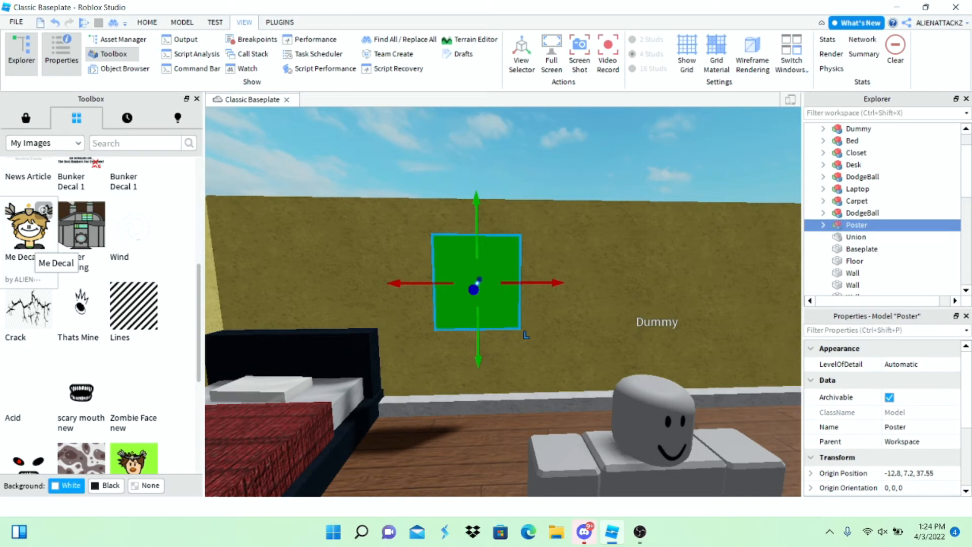
# Step: Apply the Me Decal image to the front of the green poster and select the new decal
pyautogui.moveTo(526, 335); pyautogui.dragTo(475, 283)
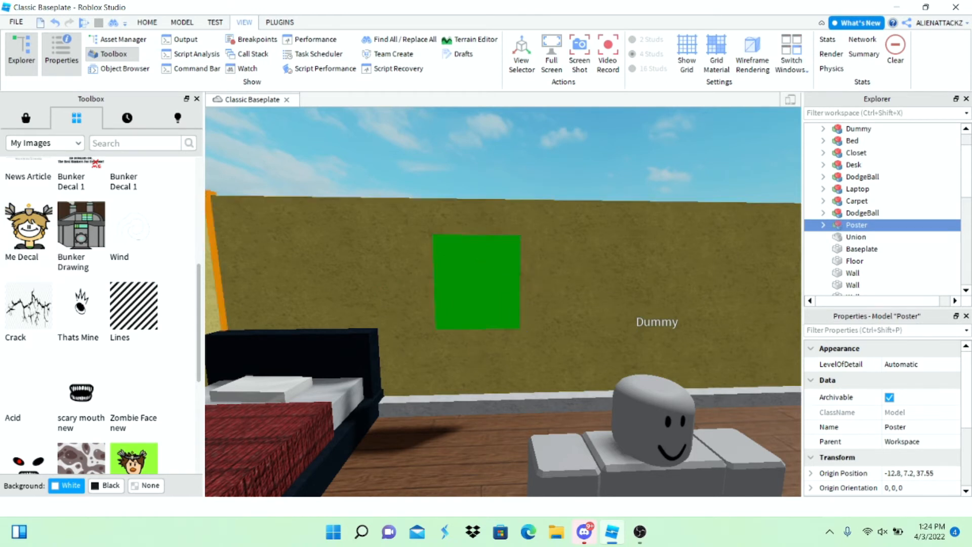
pyautogui.scroll(3, 503, 302)
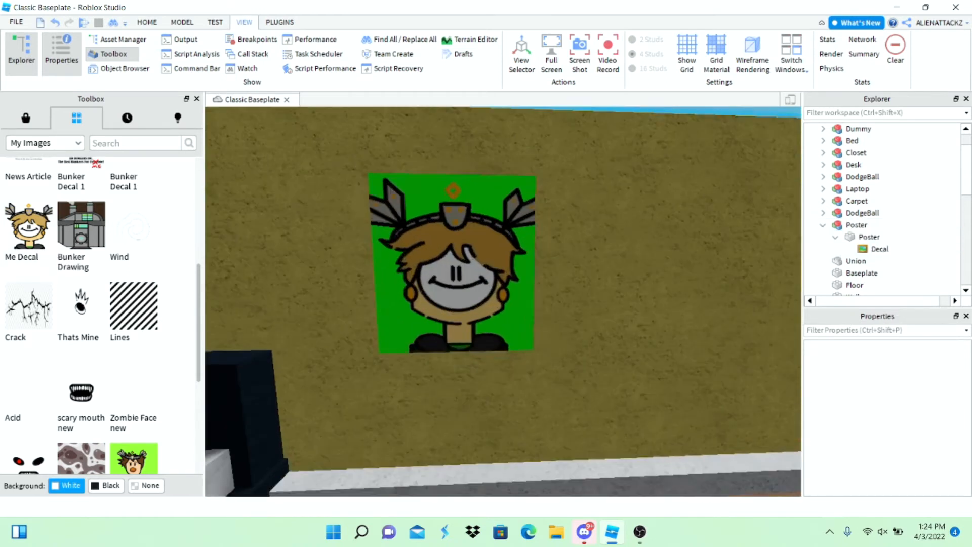
pyautogui.scroll(-3, 502, 303)
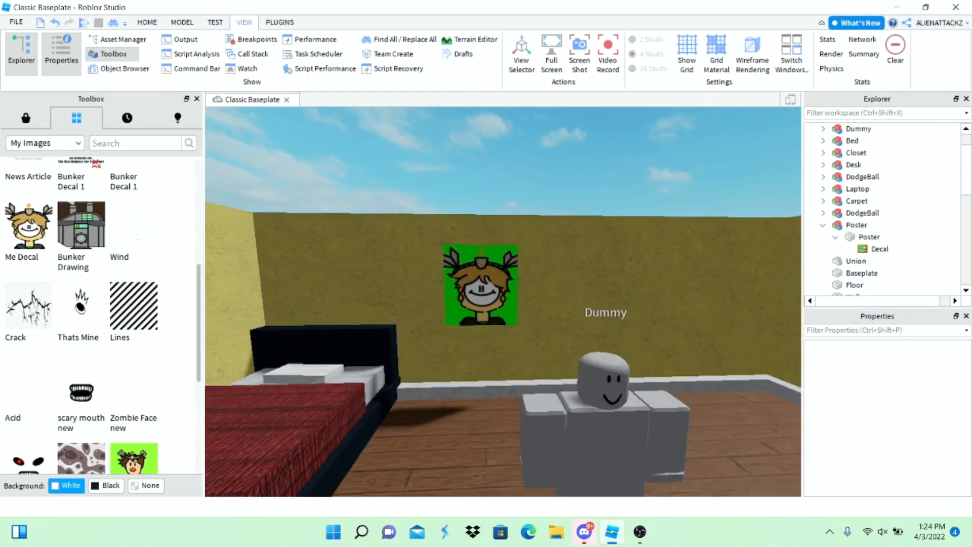
pyautogui.click(879, 249)
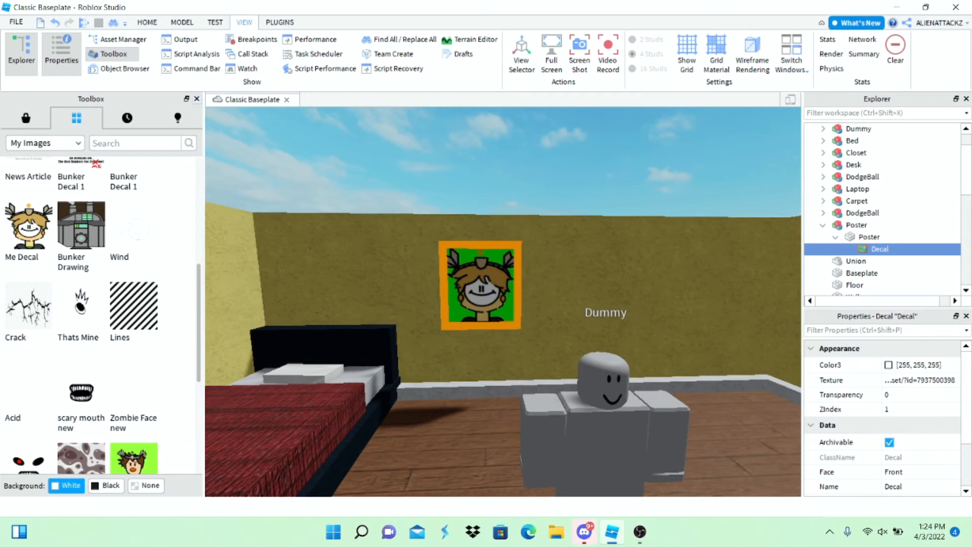
# Step: Close the Toolbox and switch to the Select tool
pyautogui.click(113, 54)
pyautogui.click(147, 22)
pyautogui.click(98, 55)
# Step: Duplicate the end wall that holds the poster and set the move snapping increment to 1 stud
pyautogui.moveTo(400, 304); pyautogui.dragTo(304, 314, button='right')
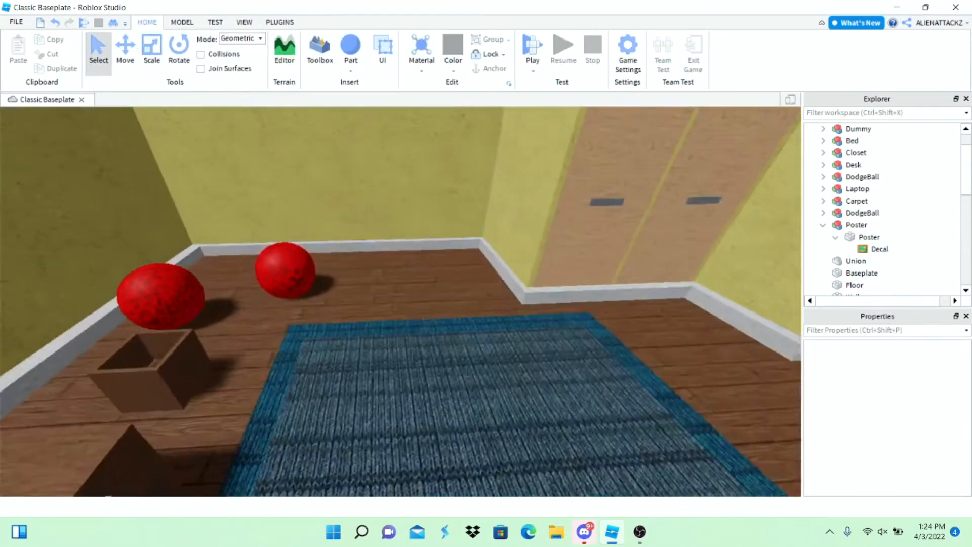
pyautogui.scroll(-5, 400, 301)
pyautogui.scroll(2, 400, 301)
pyautogui.scroll(-5, 400, 301)
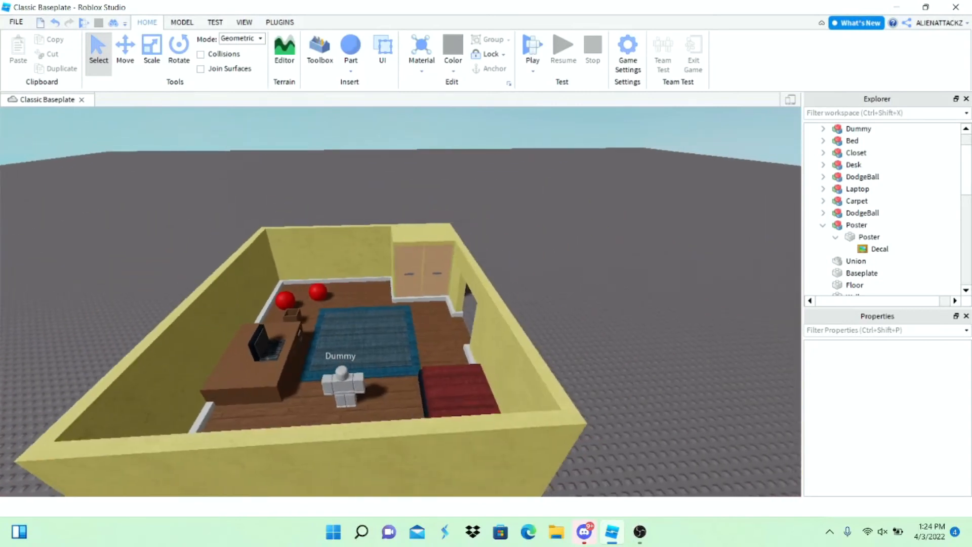
pyautogui.moveTo(400, 301); pyautogui.dragTo(370, 326, button='right')
pyautogui.scroll(-4, 400, 301)
pyautogui.scroll(3, 400, 302)
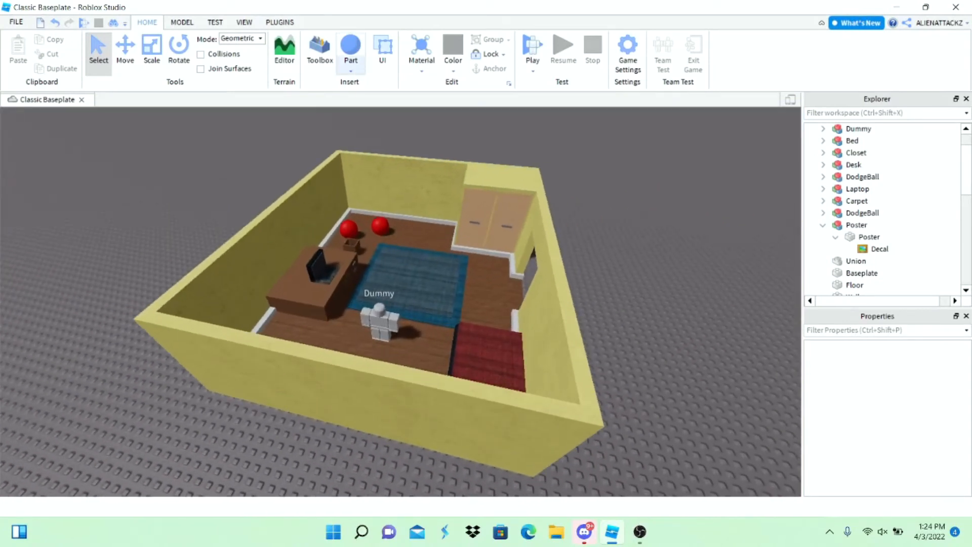
pyautogui.click(350, 70)
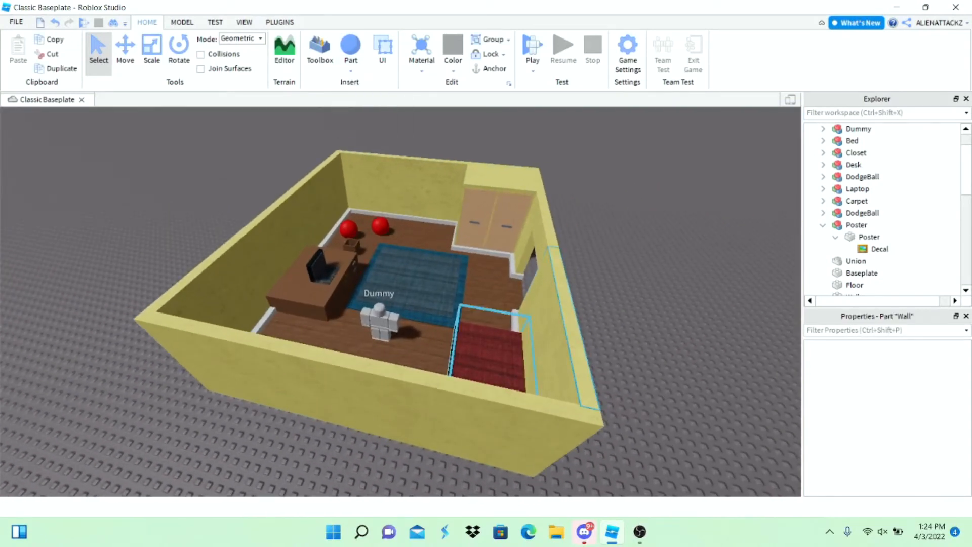
pyautogui.click(425, 400)
pyautogui.rightClick(425, 400)
pyautogui.click(464, 131)
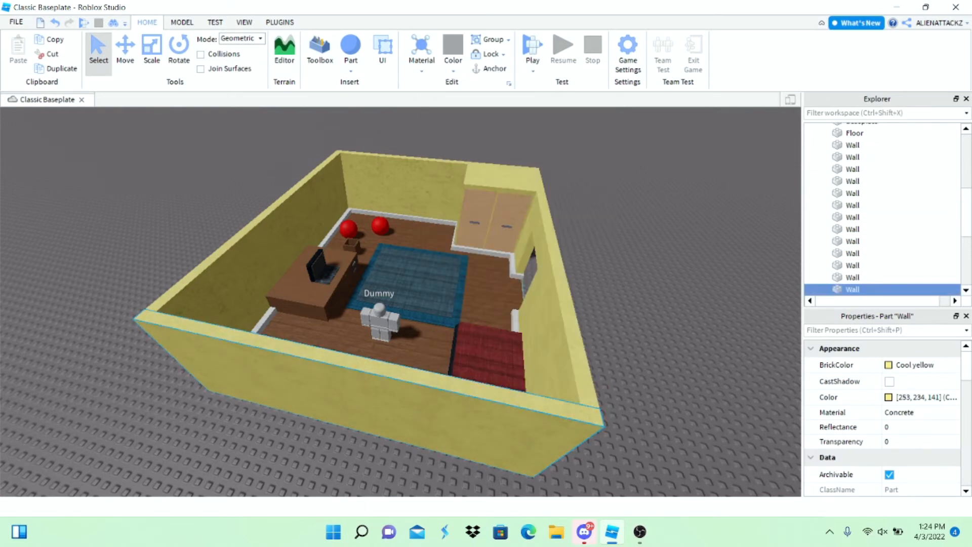
pyautogui.click(182, 22)
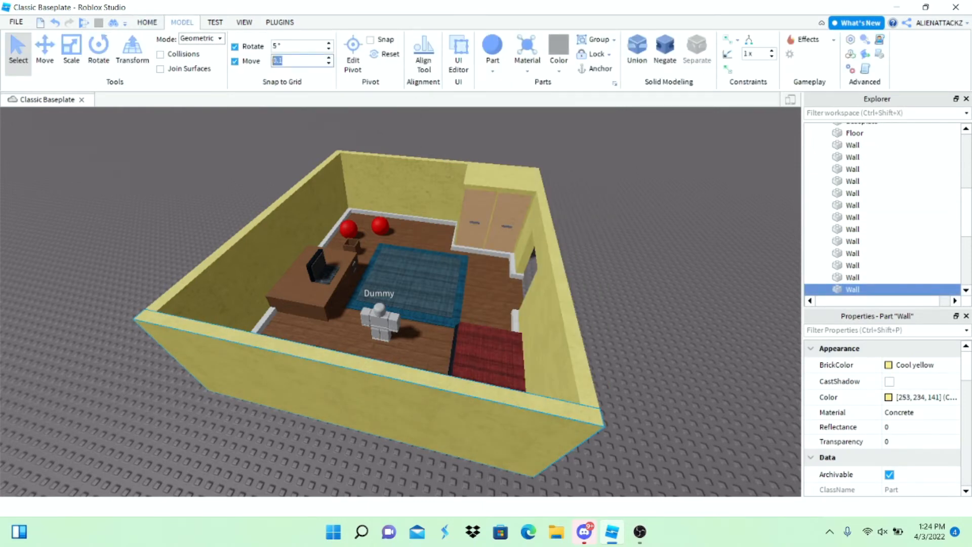
# Step: Raise the duplicated wall and scale its height down to a thin strip on top of the poster wall
pyautogui.moveTo(400, 301); pyautogui.dragTo(238, 277, button='right')
pyautogui.moveTo(404, 253); pyautogui.dragTo(404, 241)
pyautogui.scroll(-3, 403, 197)
pyautogui.moveTo(404, 197); pyautogui.dragTo(344, 167, button='right')
pyautogui.scroll(5, 404, 196)
pyautogui.press('d')
pyautogui.scroll(2, 389, 226)
pyautogui.moveTo(389, 226); pyautogui.dragTo(390, 211)
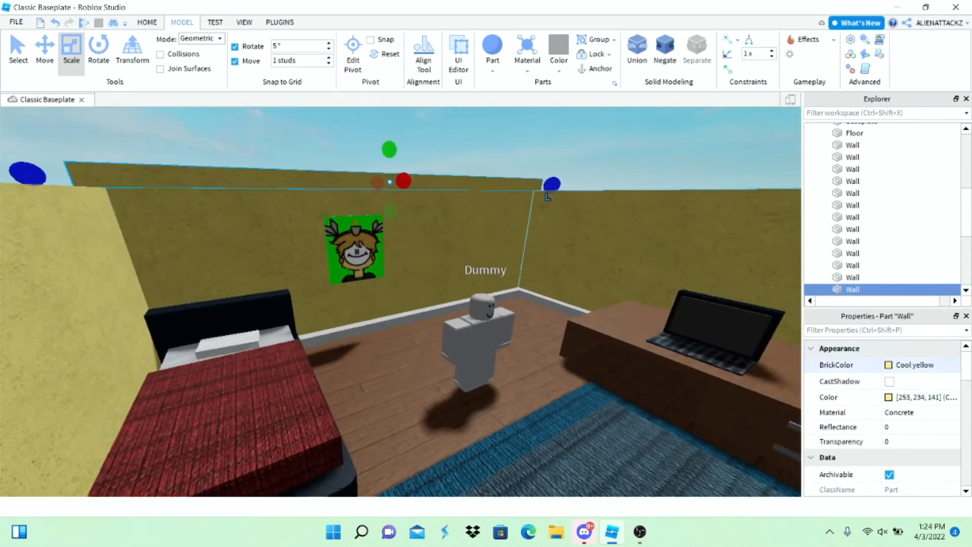
# Step: Set the strip's BrickColor to Institutional white and its material to Pebble
pyautogui.click(920, 364)
pyautogui.click(948, 506)
pyautogui.click(919, 412)
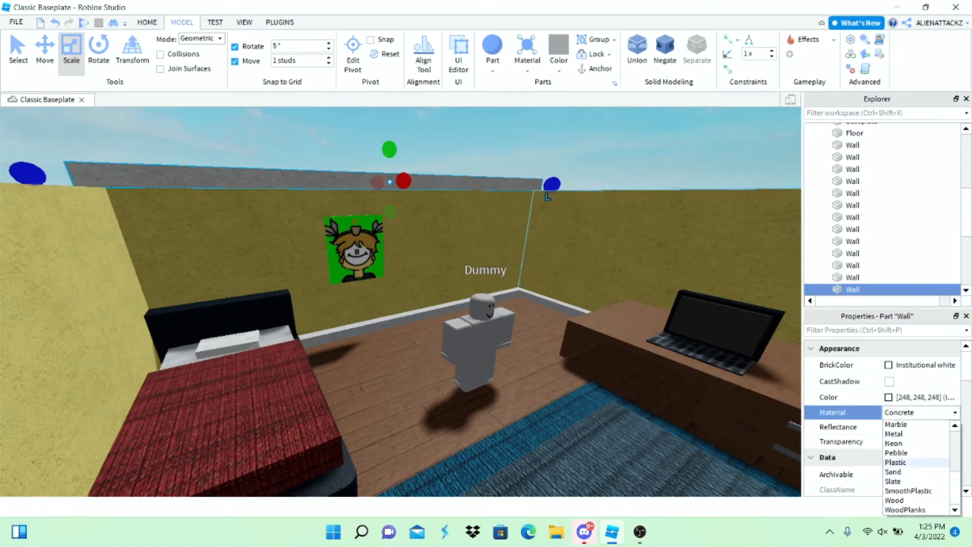
pyautogui.click(896, 452)
# Step: Stretch the pebble strip across the whole room to form a ceiling, and inspect it from outside and inside
pyautogui.moveTo(480, 339); pyautogui.dragTo(556, 339, button='right')
pyautogui.scroll(-5, 480, 324)
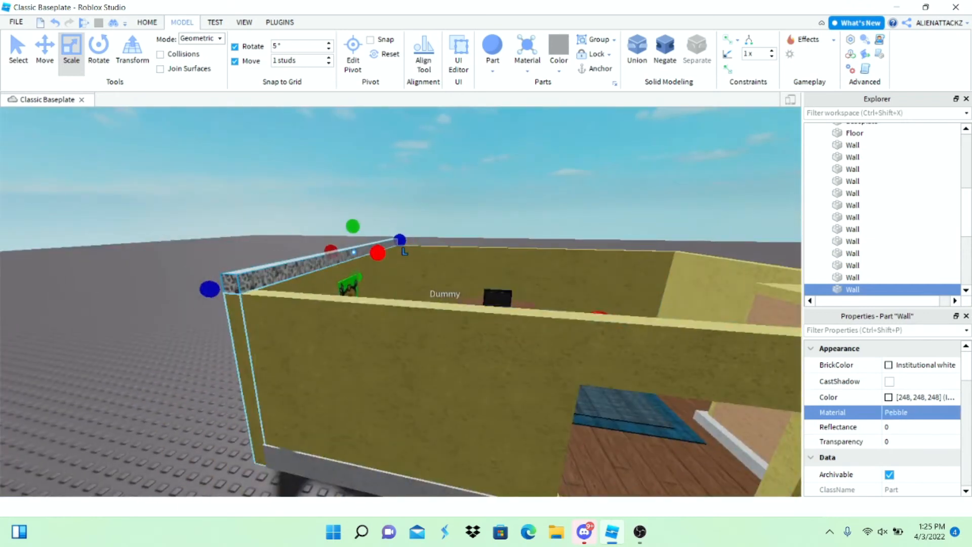
pyautogui.scroll(-5, 400, 304)
pyautogui.moveTo(399, 304); pyautogui.dragTo(456, 303, button='right')
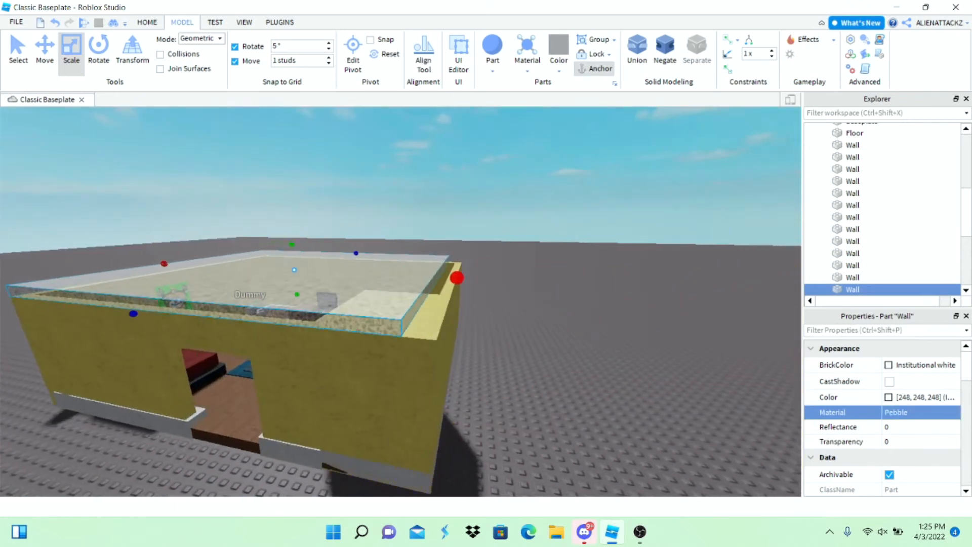
pyautogui.click(476, 278)
pyautogui.scroll(-5, 476, 279)
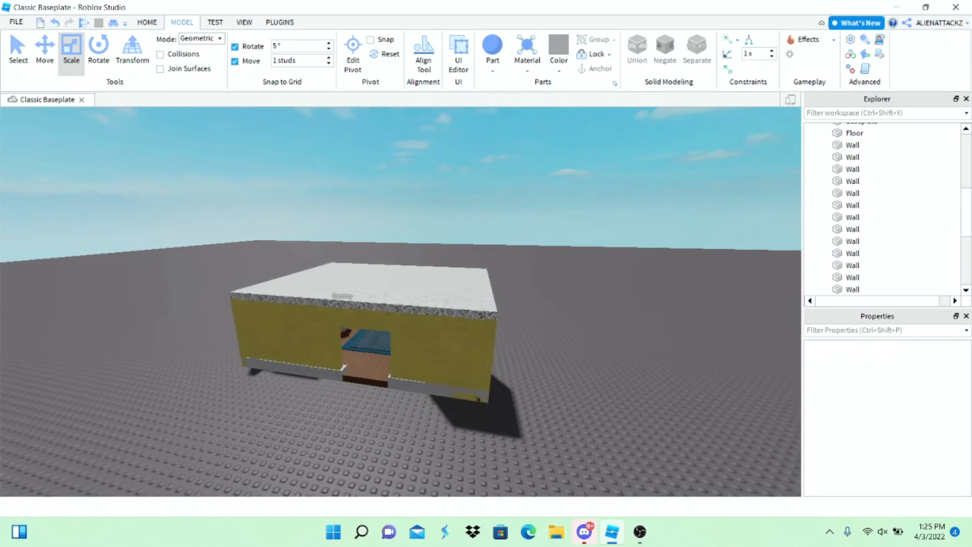
pyautogui.scroll(10, 476, 278)
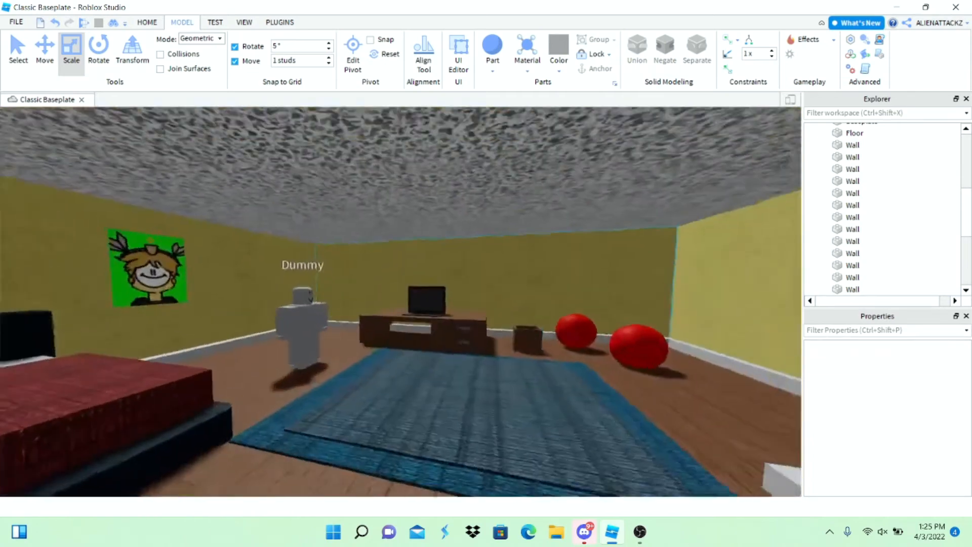
pyautogui.moveTo(400, 304); pyautogui.dragTo(299, 273, button='right')
pyautogui.scroll(-10, 197, 278)
pyautogui.click(492, 71)
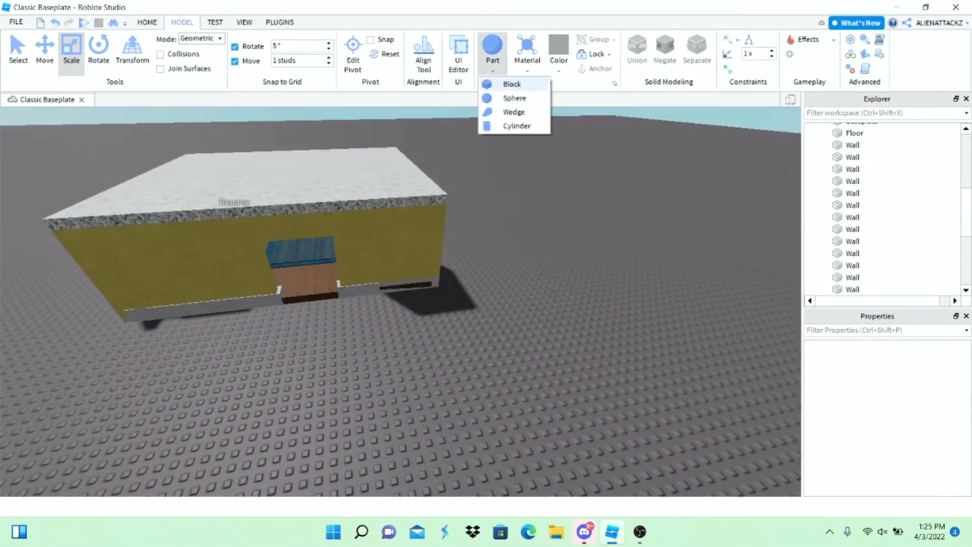
pyautogui.click(509, 83)
pyautogui.press('f')
pyautogui.scroll(-10, 405, 299)
pyautogui.scroll(12, 405, 299)
pyautogui.scroll(2, 400, 301)
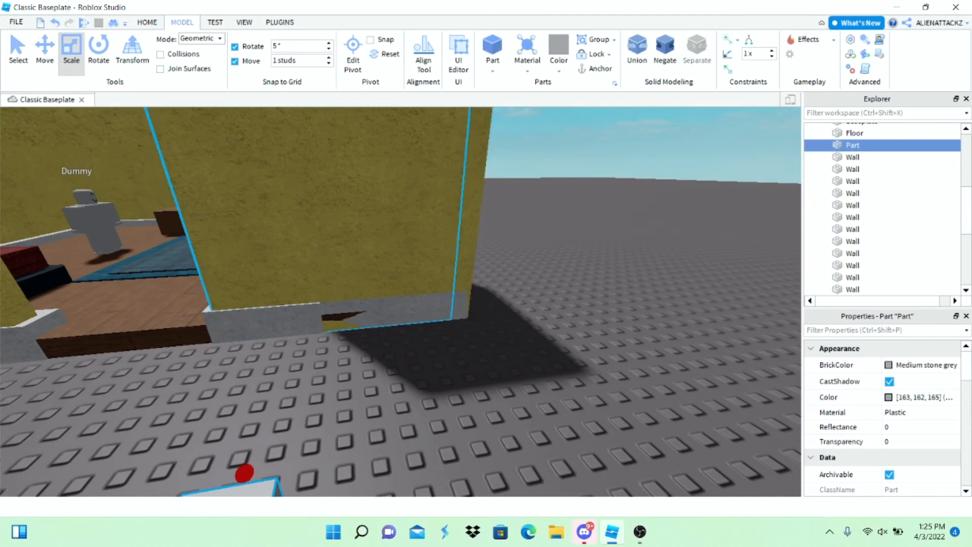
pyautogui.moveTo(400, 301); pyautogui.dragTo(304, 293, button='right')
pyautogui.click(282, 304)
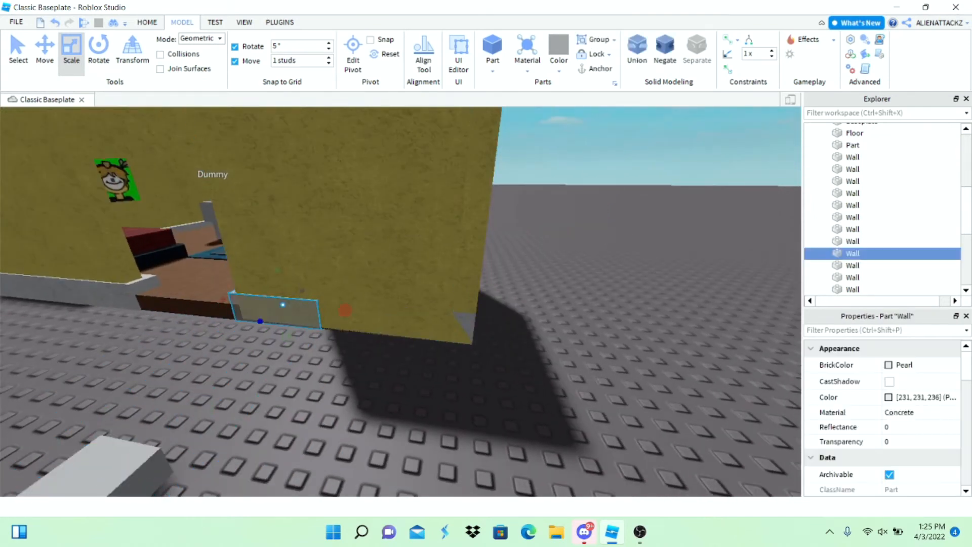
pyautogui.click(496, 324)
pyautogui.scroll(-10, 497, 323)
pyautogui.moveTo(496, 324); pyautogui.dragTo(415, 304, button='right')
pyautogui.scroll(10, 456, 238)
pyautogui.click(575, 253)
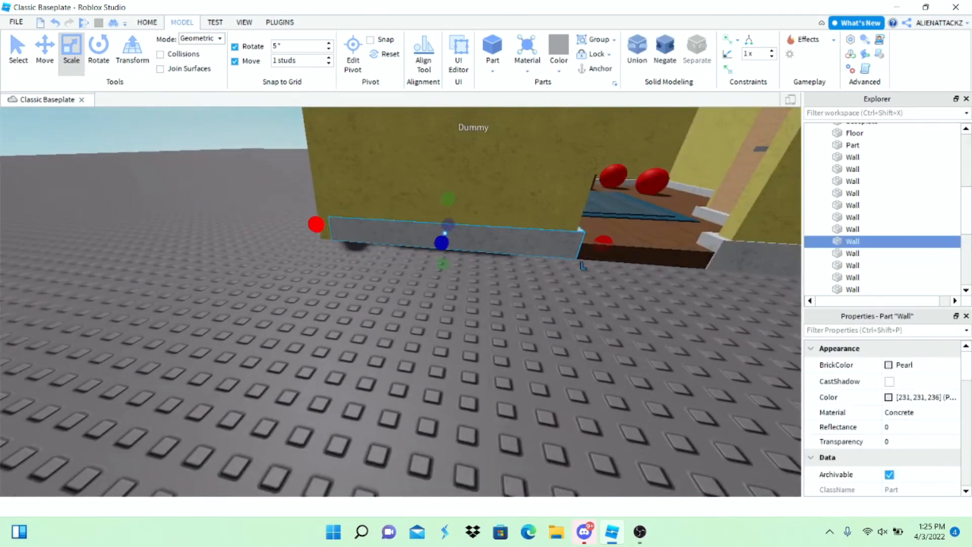
pyautogui.scroll(-10, 399, 301)
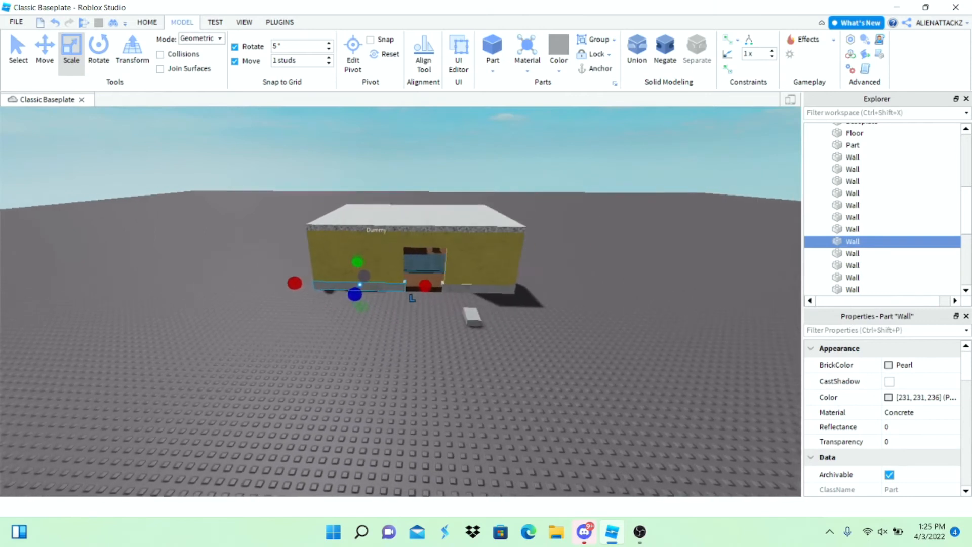
pyautogui.scroll(5, 418, 327)
pyautogui.scroll(-2, 418, 326)
pyautogui.click(418, 327)
pyautogui.scroll(8, 418, 327)
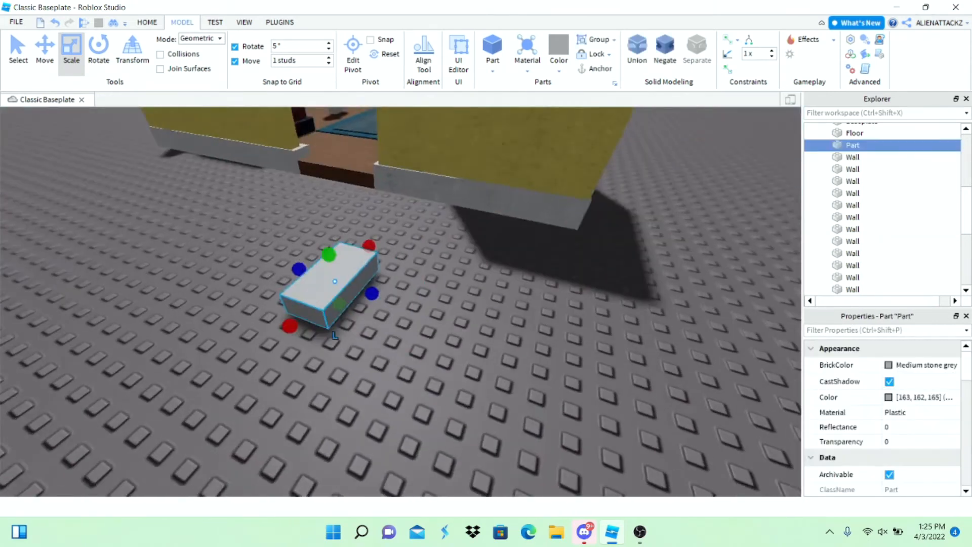
pyautogui.moveTo(334, 335); pyautogui.dragTo(334, 335, button='right')
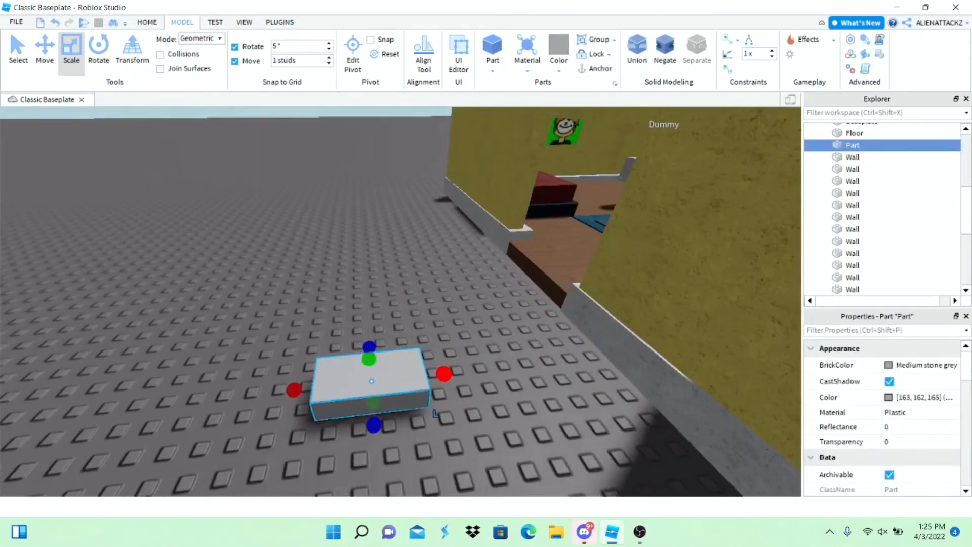
pyautogui.press('Delete')
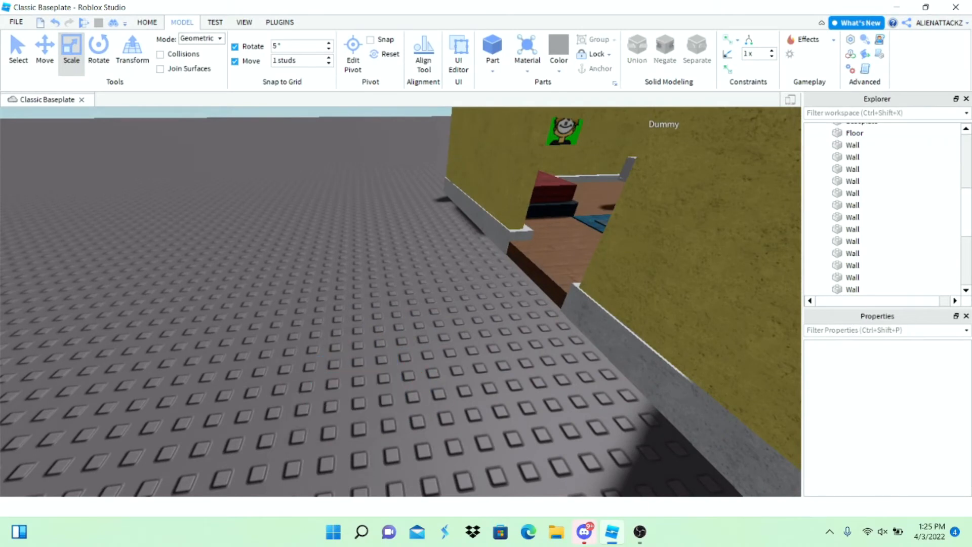
# Step: Insert a cylinder part on the baseplate outside the room and rotate it 90° so it stands upright
pyautogui.scroll(3, 532, 213)
pyautogui.click(492, 71)
pyautogui.click(506, 82)
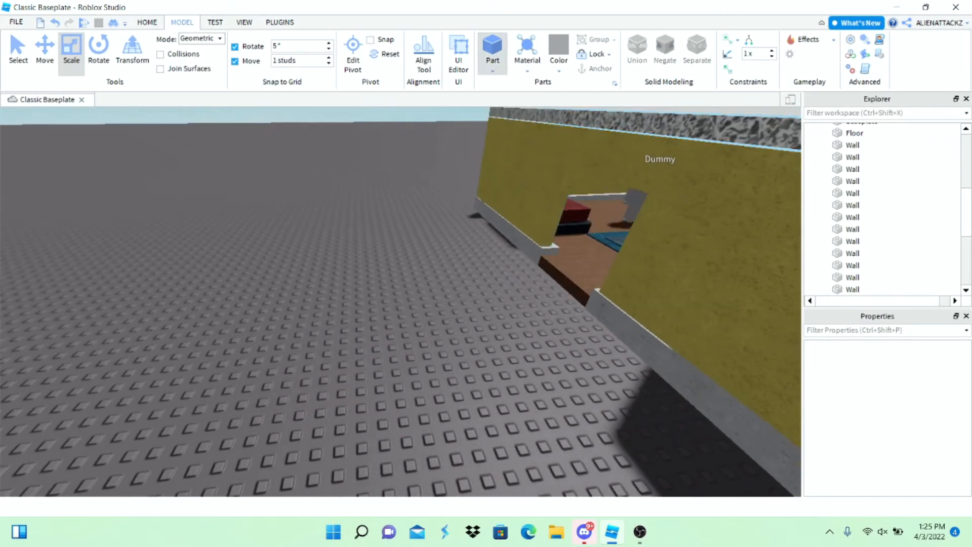
pyautogui.scroll(2, 444, 311)
pyautogui.hotkey('ctrl', '4')
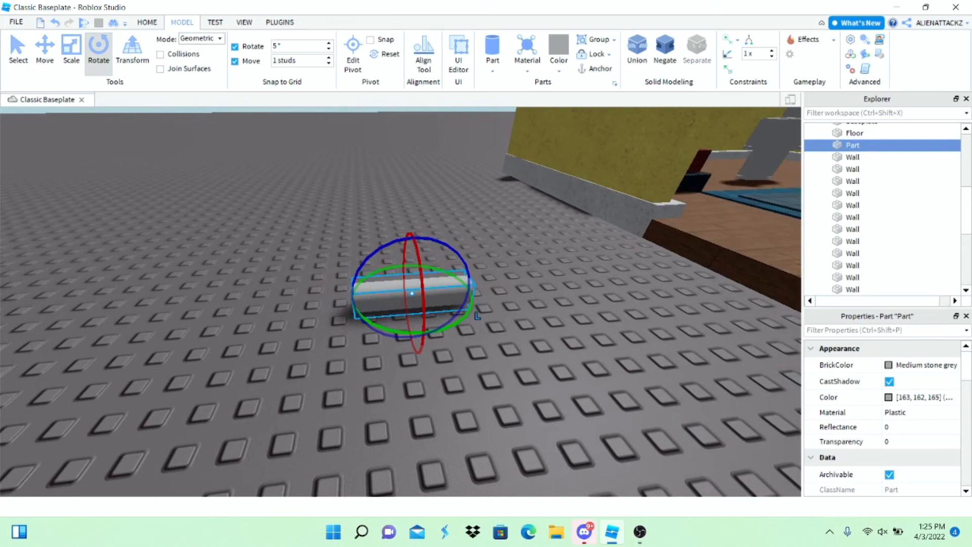
pyautogui.moveTo(373, 247); pyautogui.dragTo(463, 258)
# Step: Set the move snapping increment to 0.5 studs and scale the cylinder into a wide, flat disc
pyautogui.hotkey('ctrl', '3')
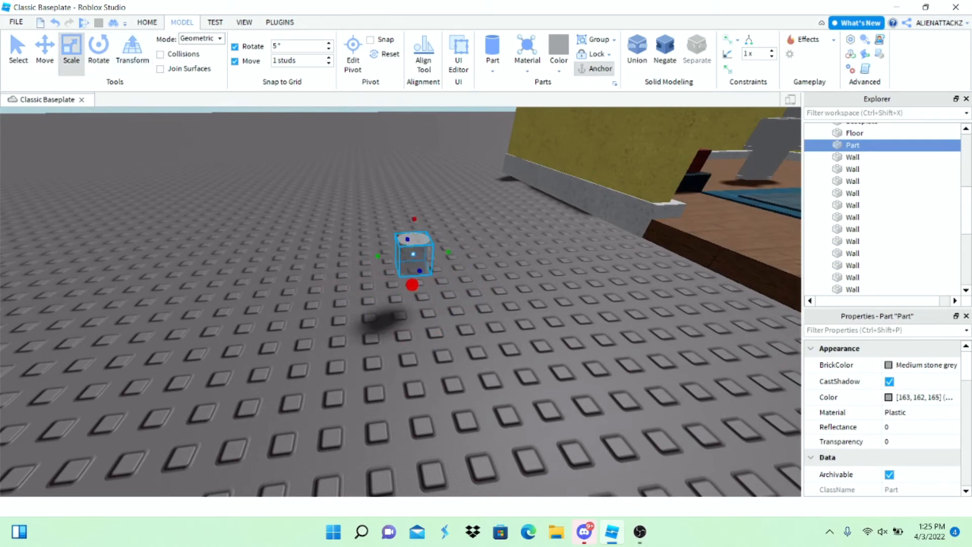
pyautogui.press('e')
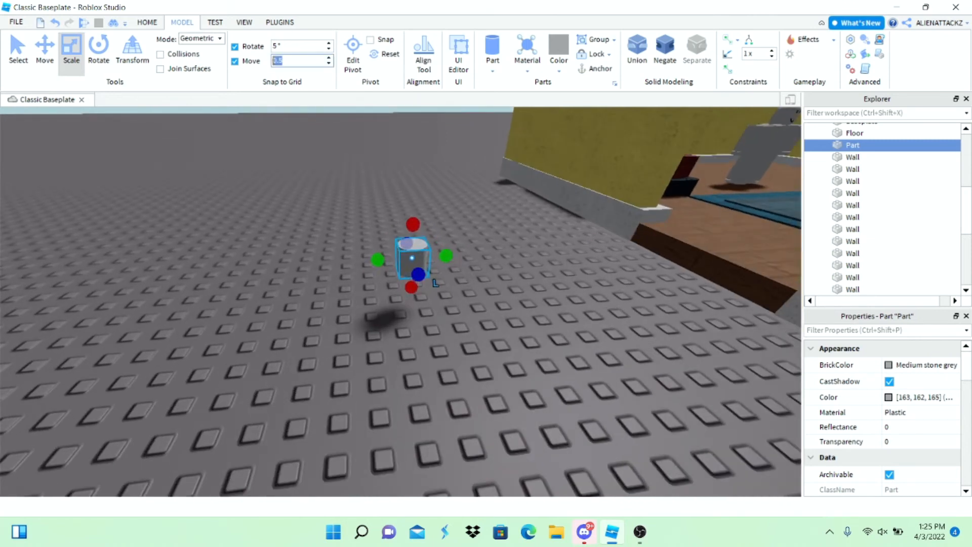
pyautogui.press('e')
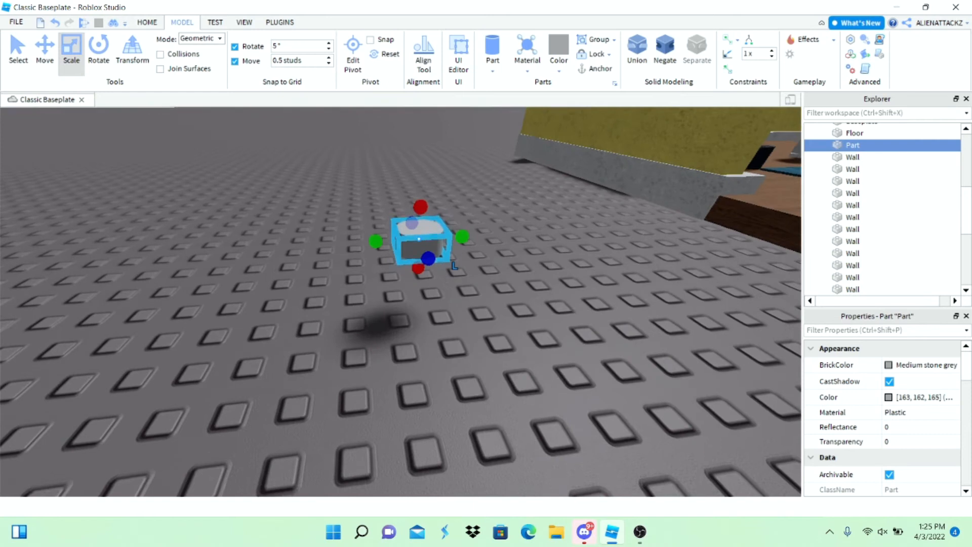
pyautogui.moveTo(433, 268); pyautogui.dragTo(440, 296)
pyautogui.moveTo(475, 256); pyautogui.dragTo(503, 256)
pyautogui.scroll(-2, 503, 256)
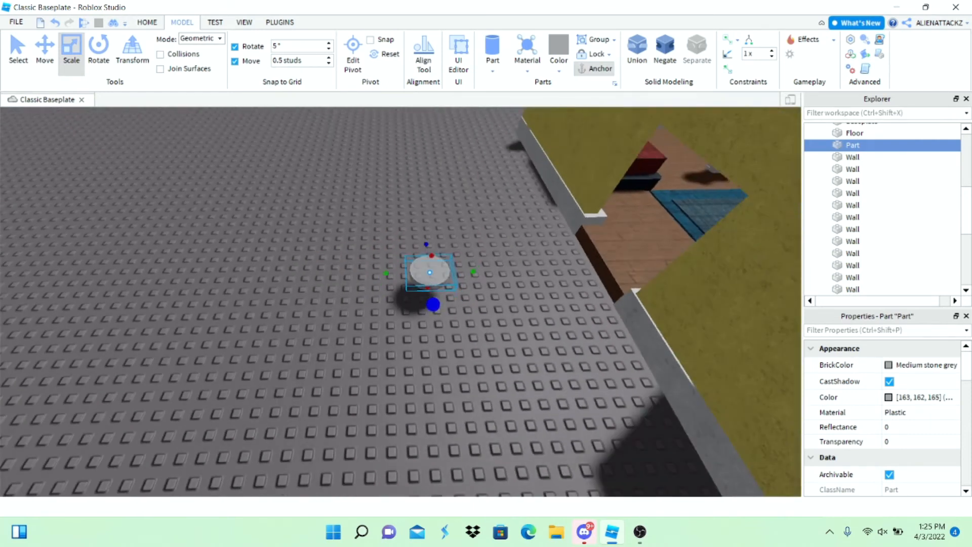
pyautogui.scroll(2, 433, 310)
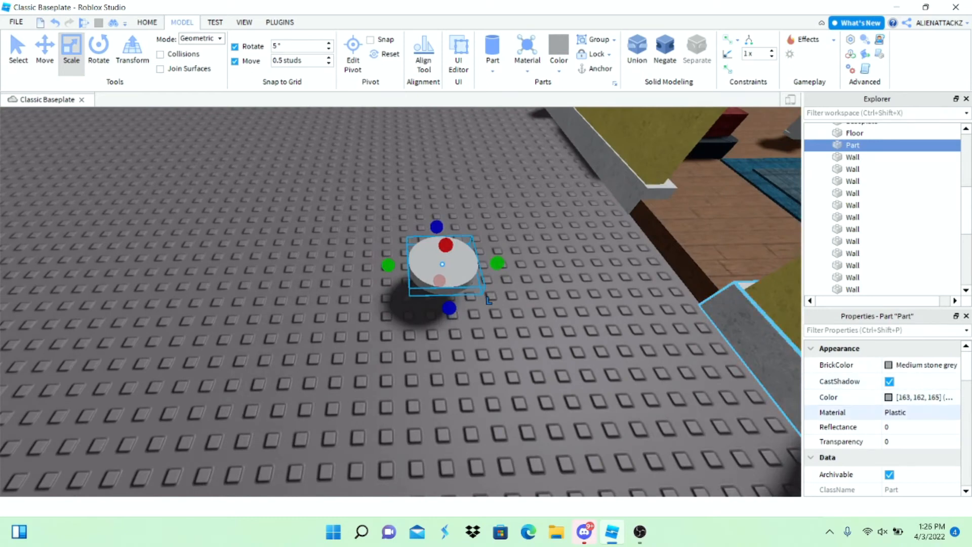
# Step: Set the disc's material to Metal and its BrickColor to Ghost grey
pyautogui.click(917, 412)
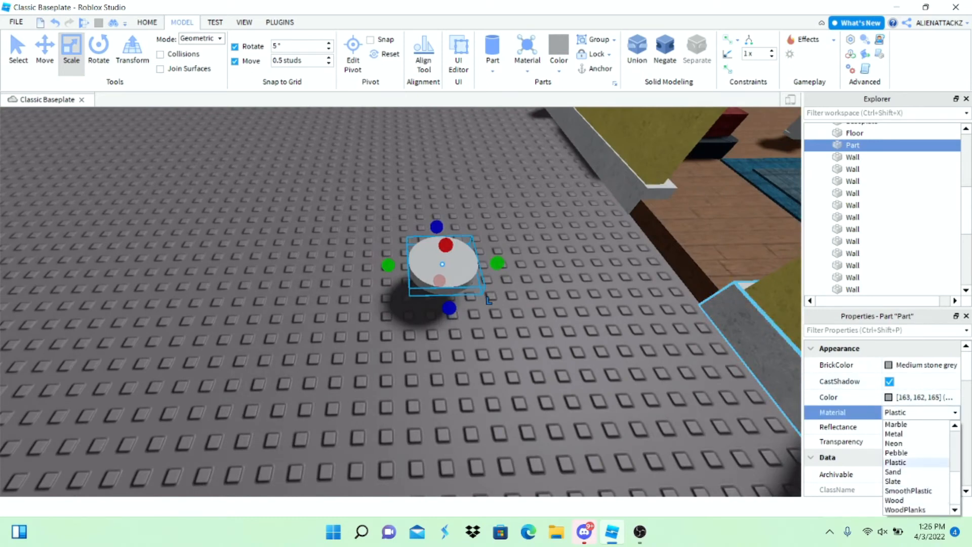
pyautogui.click(894, 433)
pyautogui.click(892, 365)
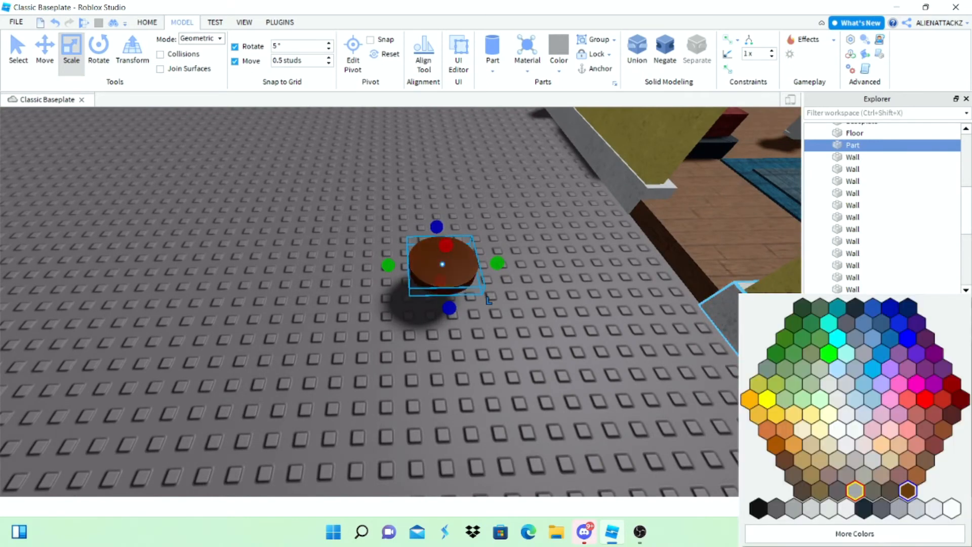
pyautogui.click(915, 507)
pyautogui.press('Escape')
pyautogui.press('d')
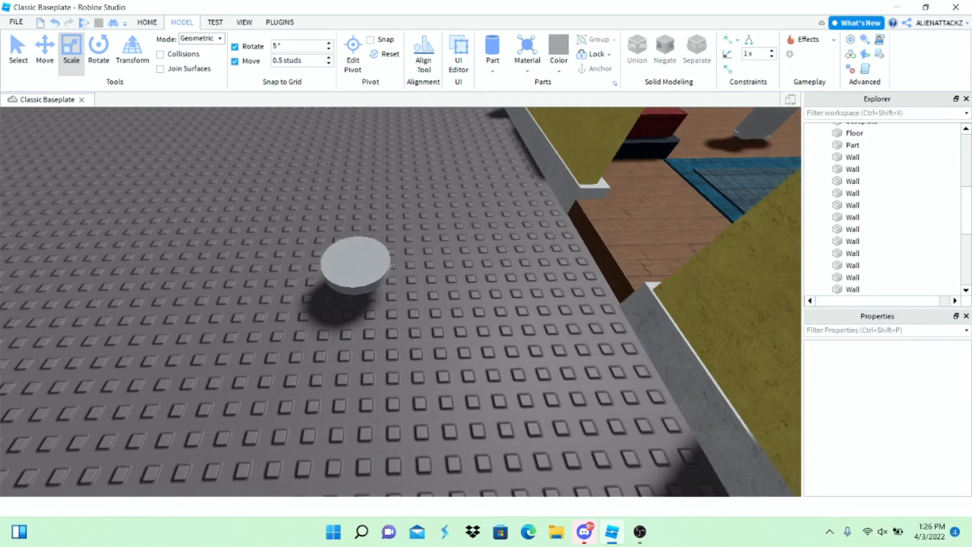
# Step: Set the move snapping increment to 0.1 studs, then duplicate the metal disc and scale the copy into a smaller inner disc
pyautogui.click(389, 291)
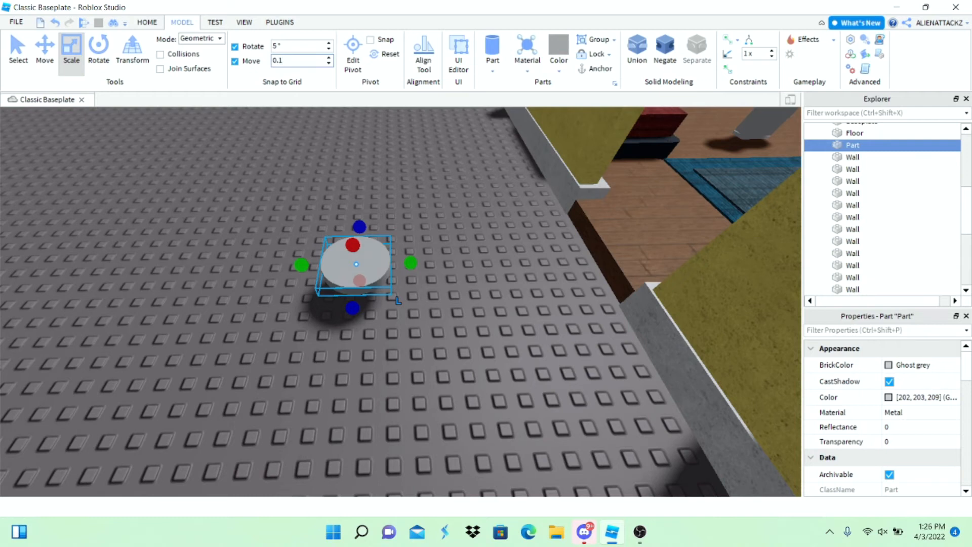
pyautogui.rightClick(324, 279)
pyautogui.click(354, 64)
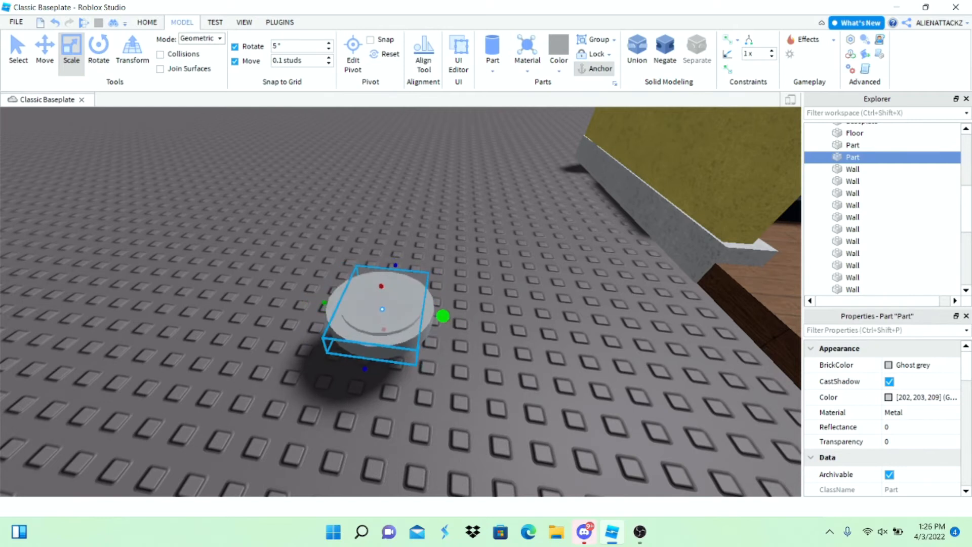
pyautogui.scroll(2, 421, 388)
pyautogui.moveTo(421, 389); pyautogui.dragTo(482, 312, button='right')
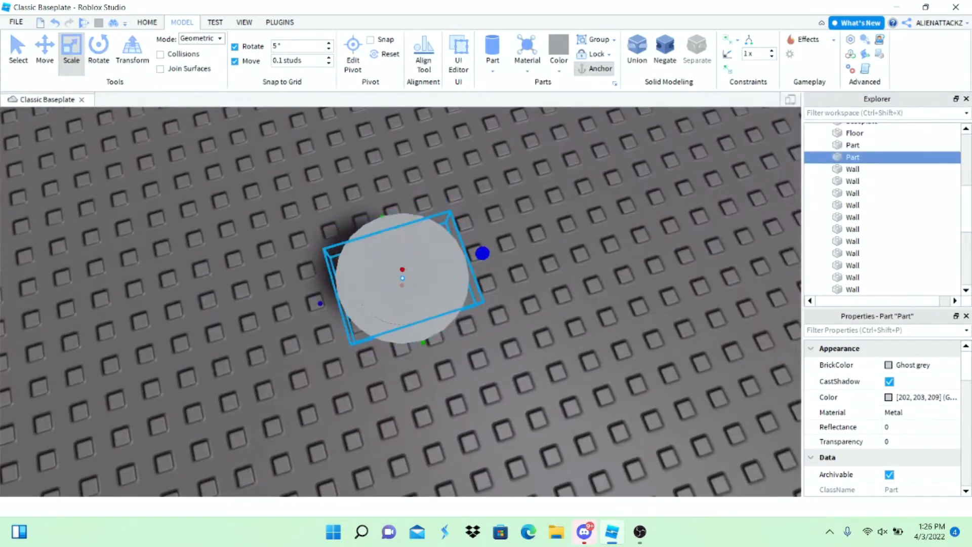
# Step: Set the inner disc's BrickColor to Buttermilk and its material to Neon
pyautogui.click(911, 364)
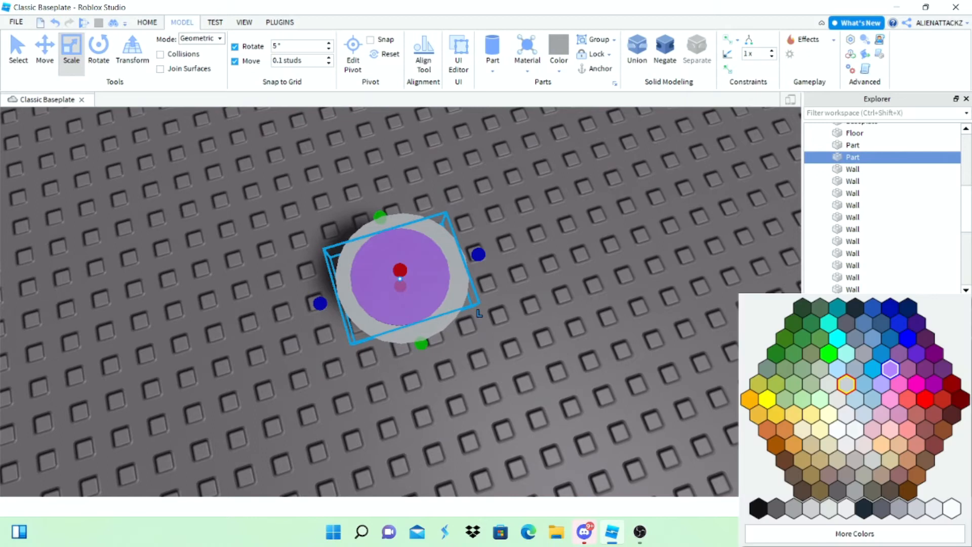
pyautogui.press('Escape')
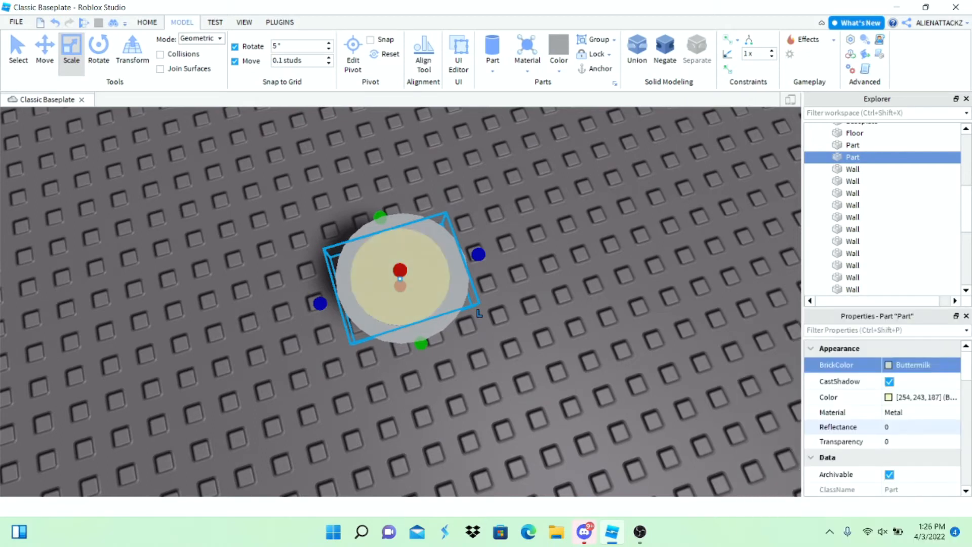
pyautogui.click(911, 412)
pyautogui.click(893, 442)
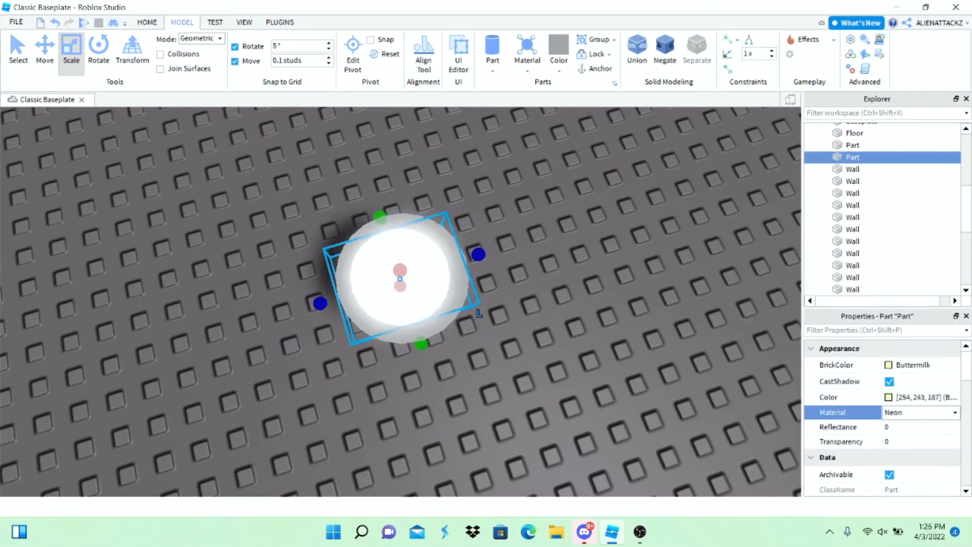
# Step: Change the glowing inner disc's BrickColor to Daisy orange and deselect it
pyautogui.press('w')
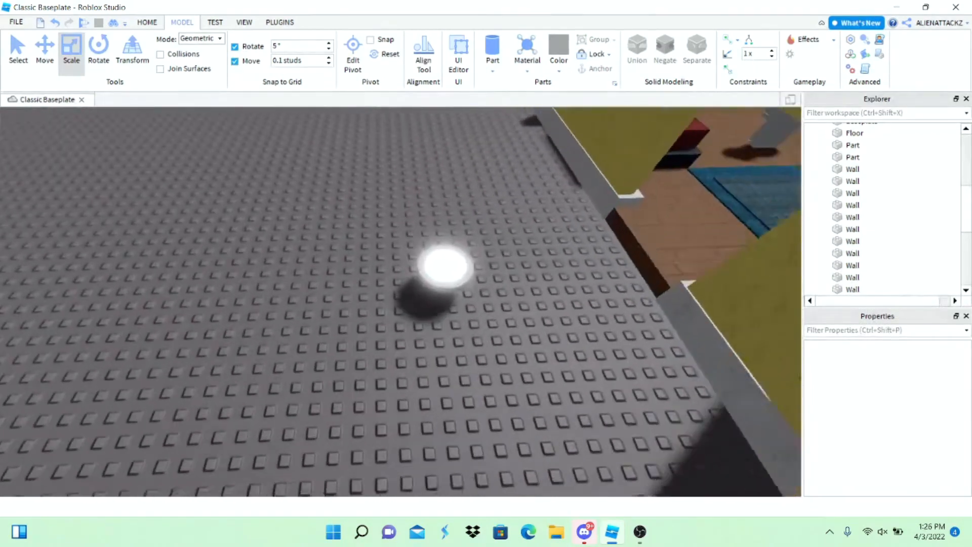
pyautogui.press('d')
pyautogui.click(330, 244)
pyautogui.moveTo(330, 244); pyautogui.dragTo(283, 187, button='right')
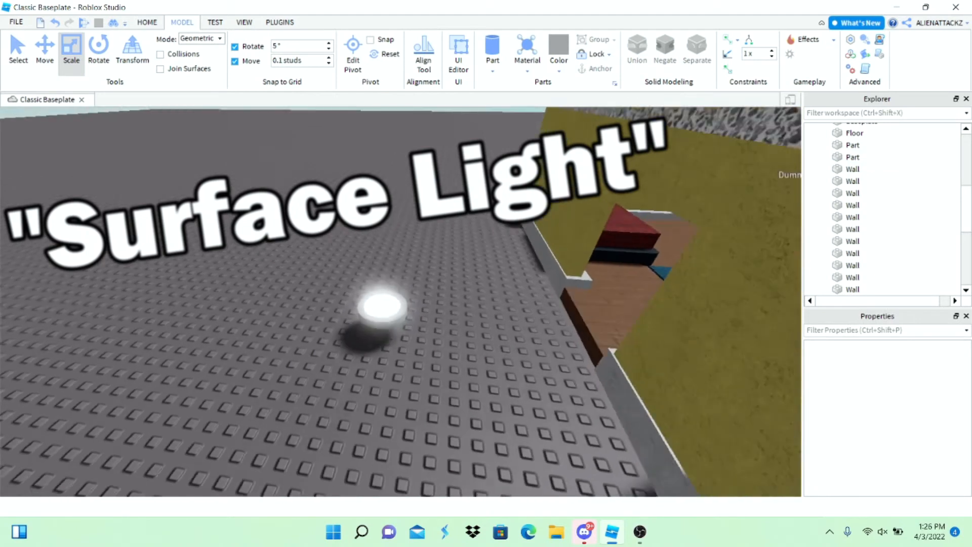
pyautogui.click(384, 309)
pyautogui.scroll(2, 400, 356)
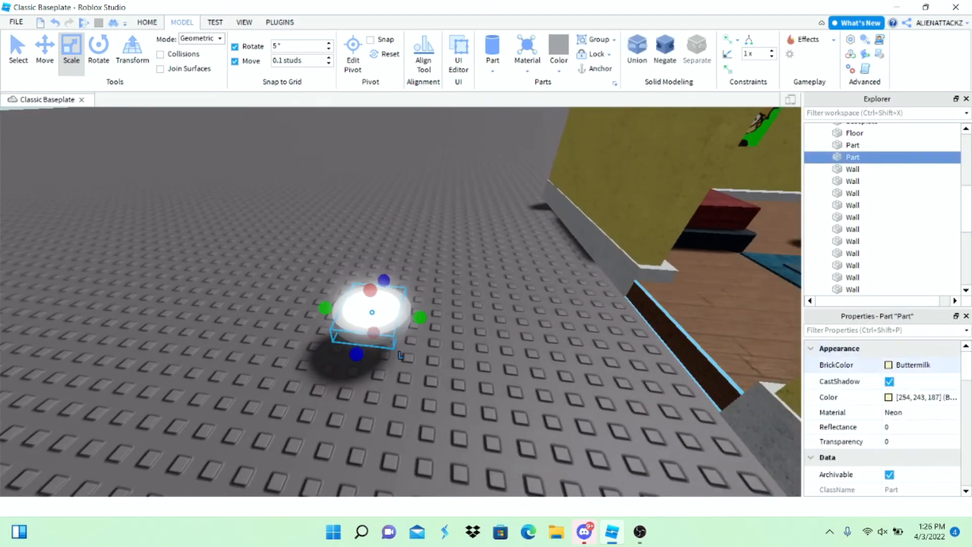
pyautogui.click(889, 365)
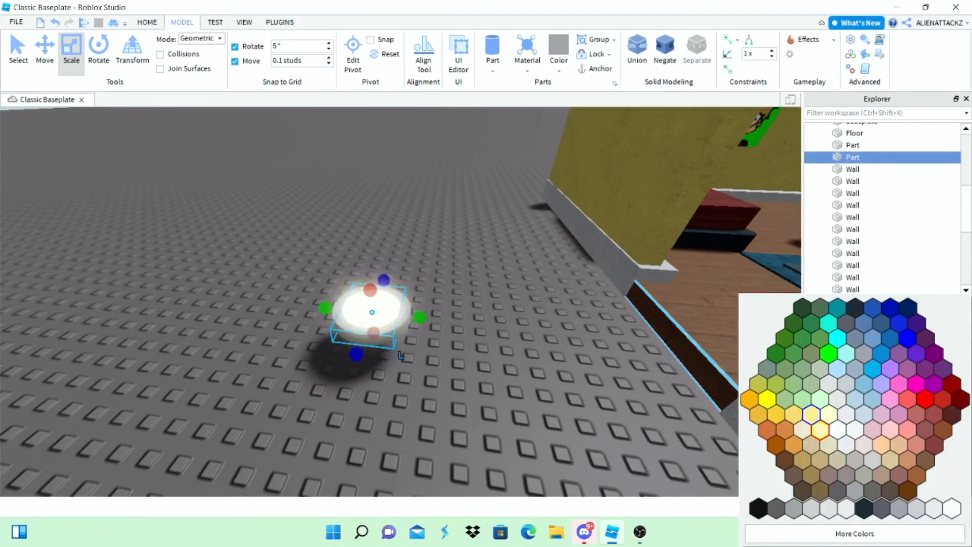
pyautogui.click(793, 414)
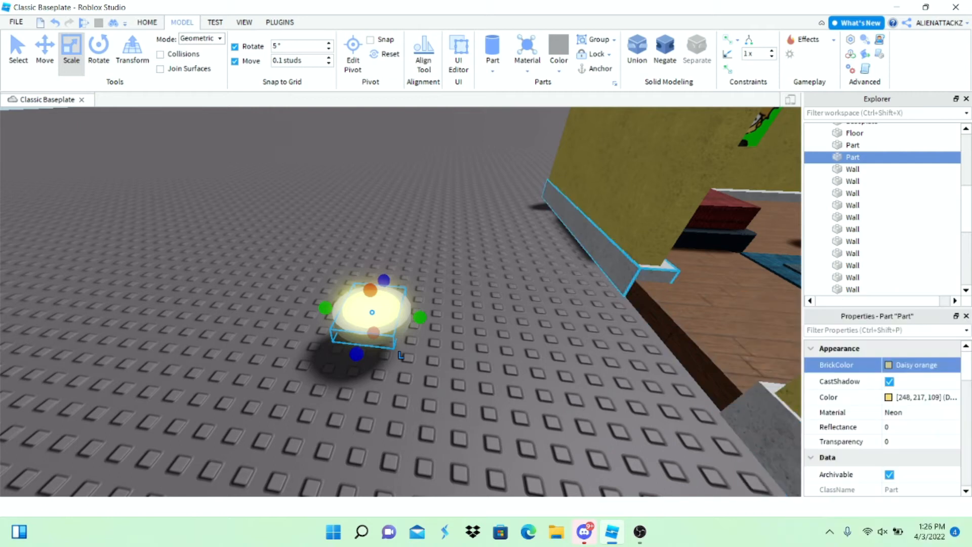
pyautogui.click(608, 253)
pyautogui.click(455, 304)
# Step: Group the metal disc and the neon disc into one model and name it Light
pyautogui.scroll(-5, 399, 304)
pyautogui.scroll(5, 374, 310)
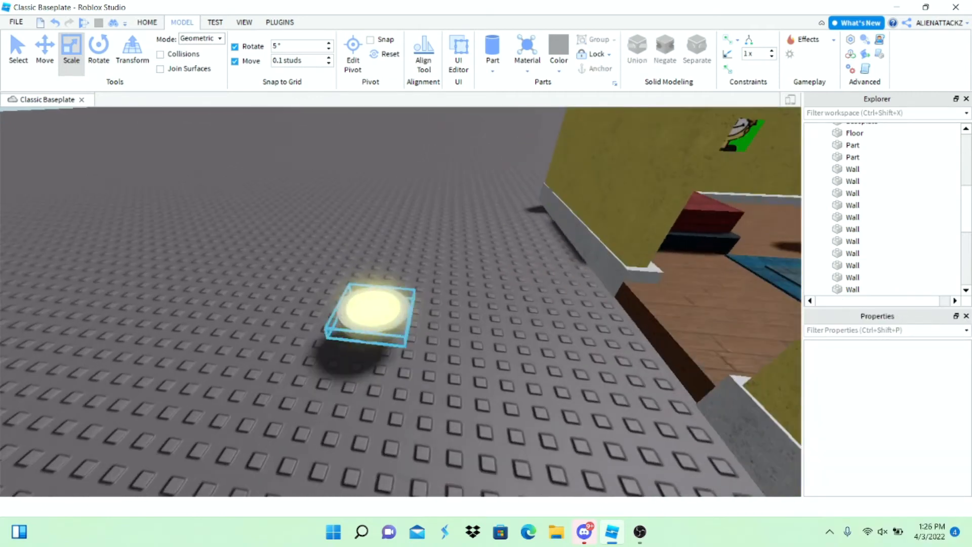
pyautogui.click(374, 329)
pyautogui.keyDown('shift'); pyautogui.click(373, 307); pyautogui.keyUp('shift')
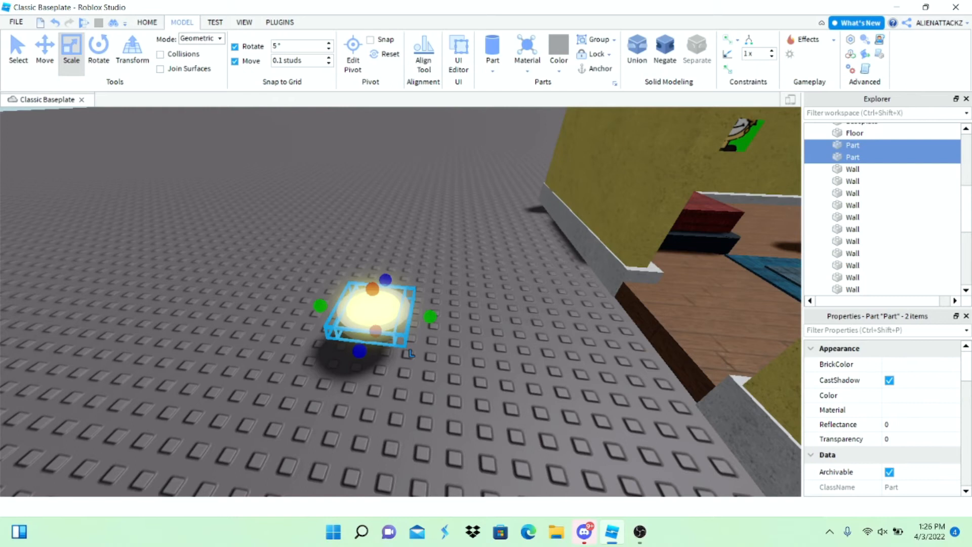
pyautogui.hotkey('ctrl', 'g')
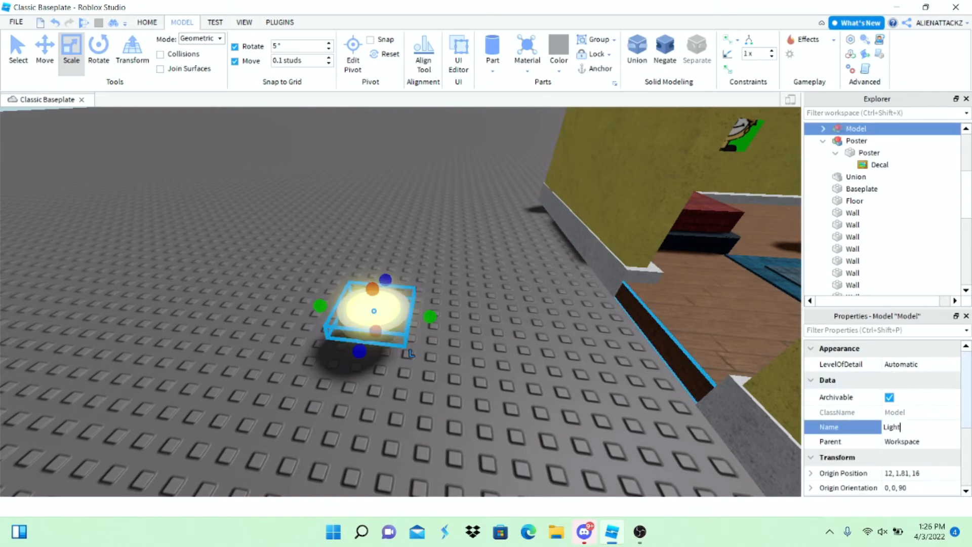
pyautogui.write('Light')
pyautogui.press('Return')
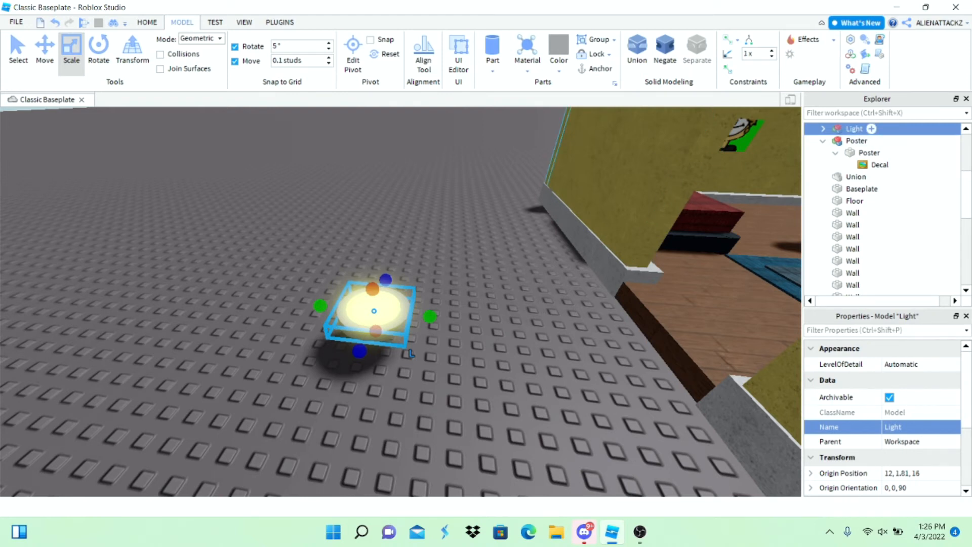
# Step: Try adding a SurfaceLight directly inside the Light model
pyautogui.rightClick(855, 129)
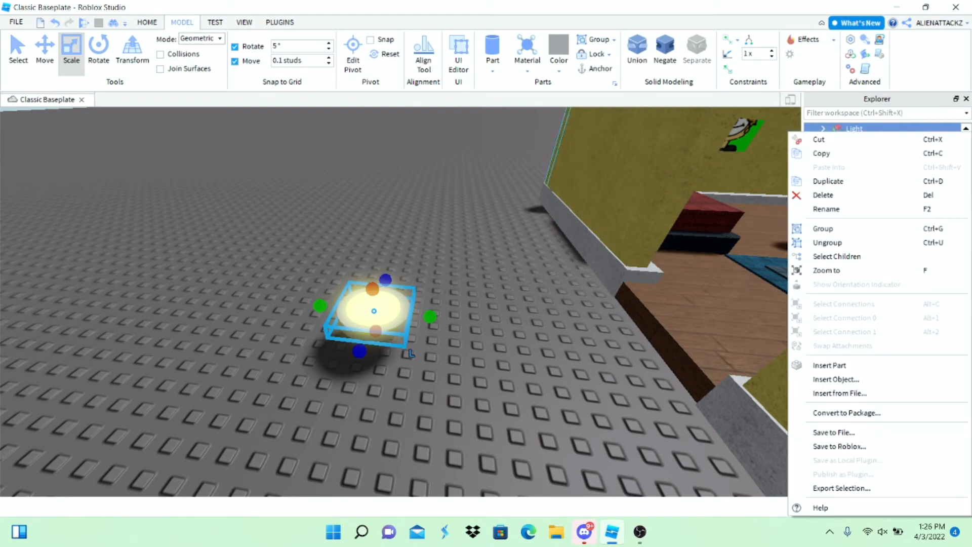
pyautogui.click(835, 379)
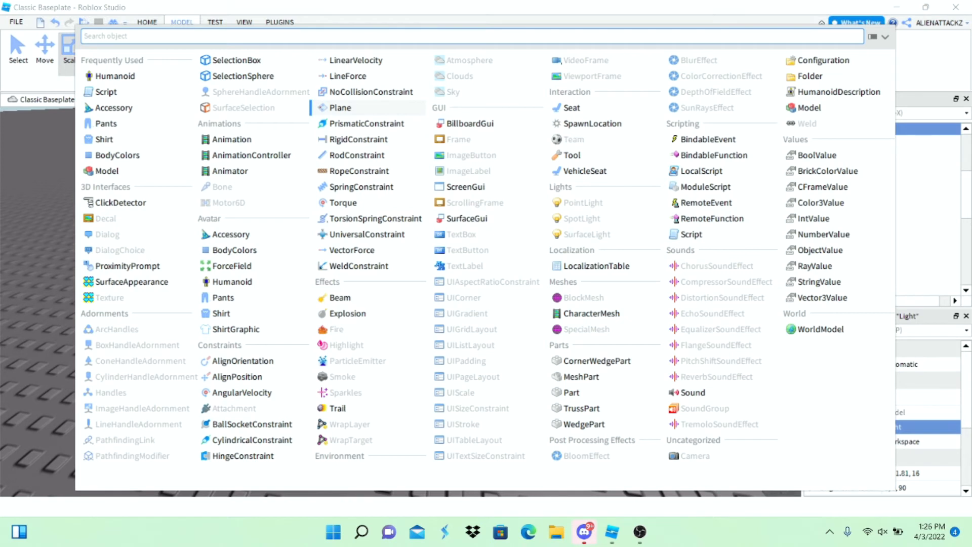
pyautogui.click(587, 234)
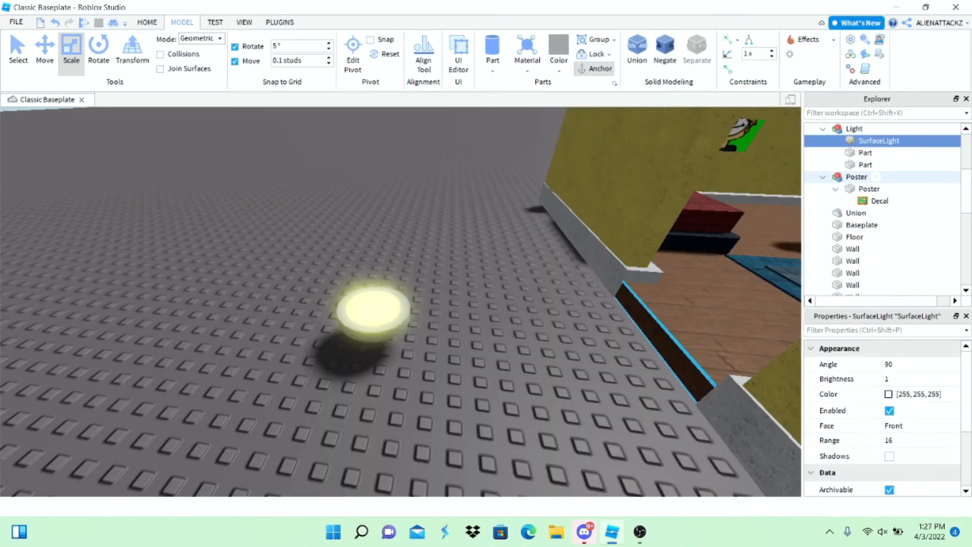
pyautogui.scroll(-4, 673, 198)
pyautogui.moveTo(673, 199); pyautogui.dragTo(708, 178, button='right')
pyautogui.scroll(2, 415, 298)
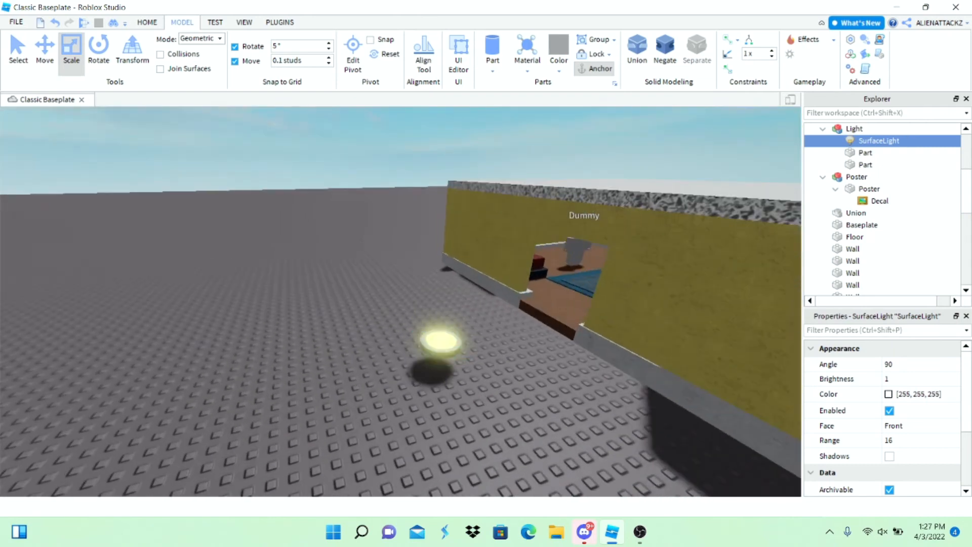
# Step: Shift the Light model on the baseplate and delete its SurfaceLight
pyautogui.click(440, 341)
pyautogui.press('f')
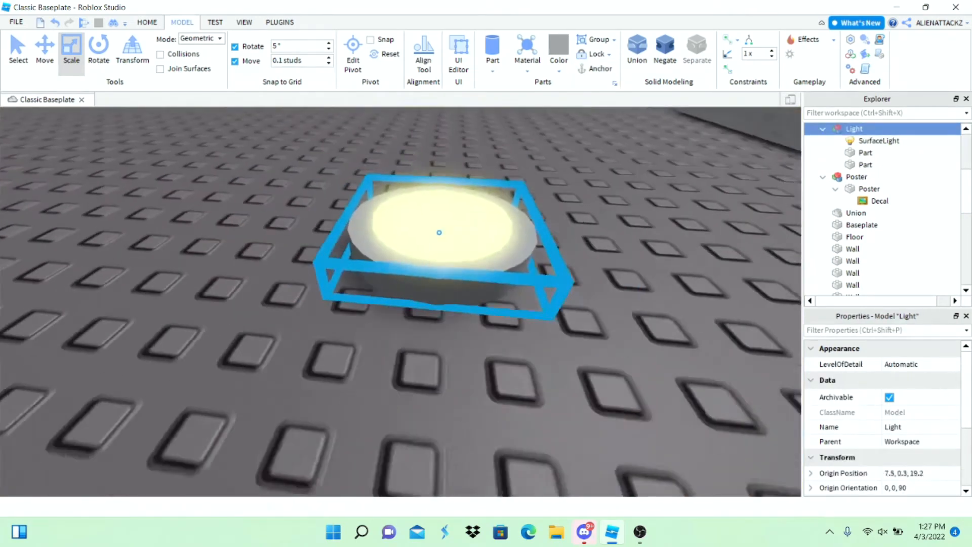
pyautogui.moveTo(439, 232); pyautogui.dragTo(391, 245)
pyautogui.scroll(-3, 439, 233)
pyautogui.click(878, 141)
pyautogui.press('Delete')
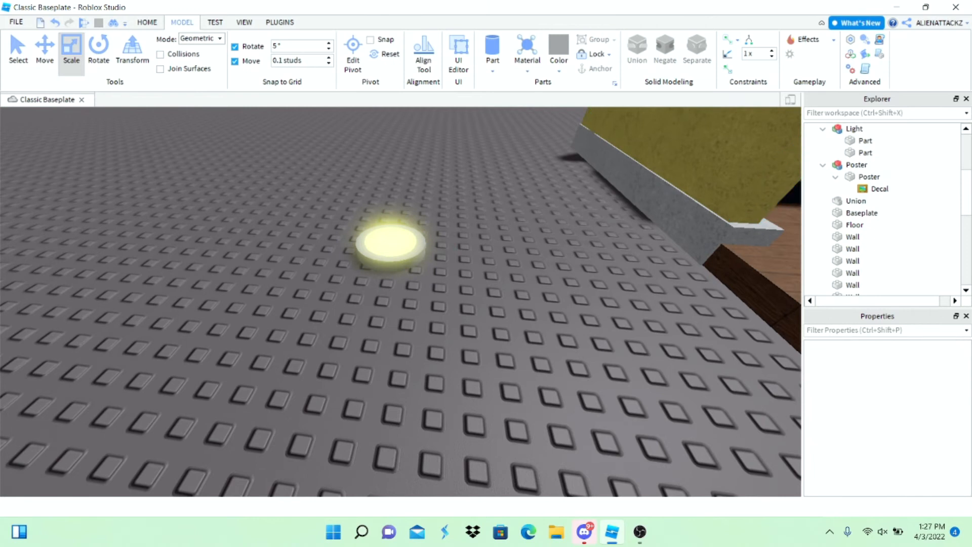
# Step: Insert a SurfaceLight into the neon disc part of the Light model
pyautogui.click(390, 243)
pyautogui.rightClick(854, 128)
pyautogui.click(854, 129)
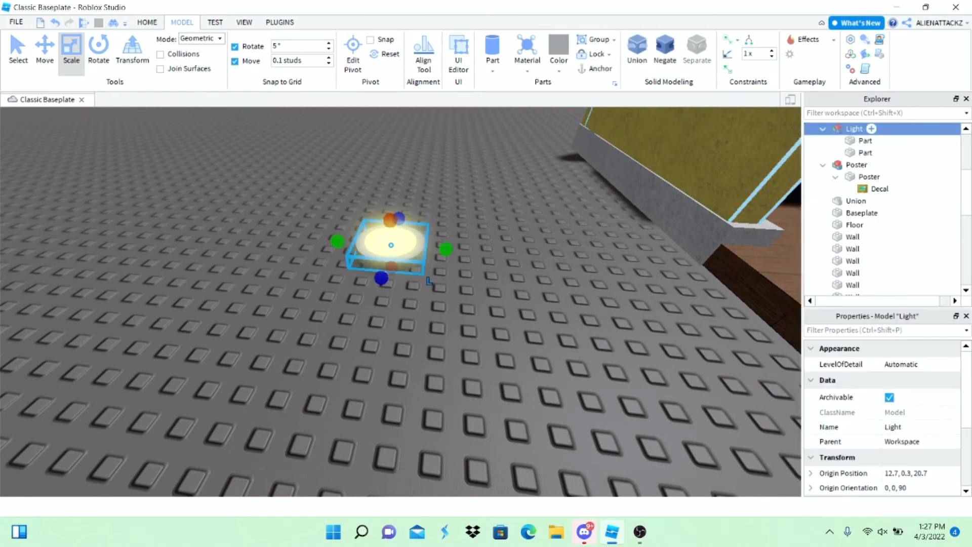
pyautogui.click(865, 141)
pyautogui.click(865, 152)
pyautogui.click(881, 152)
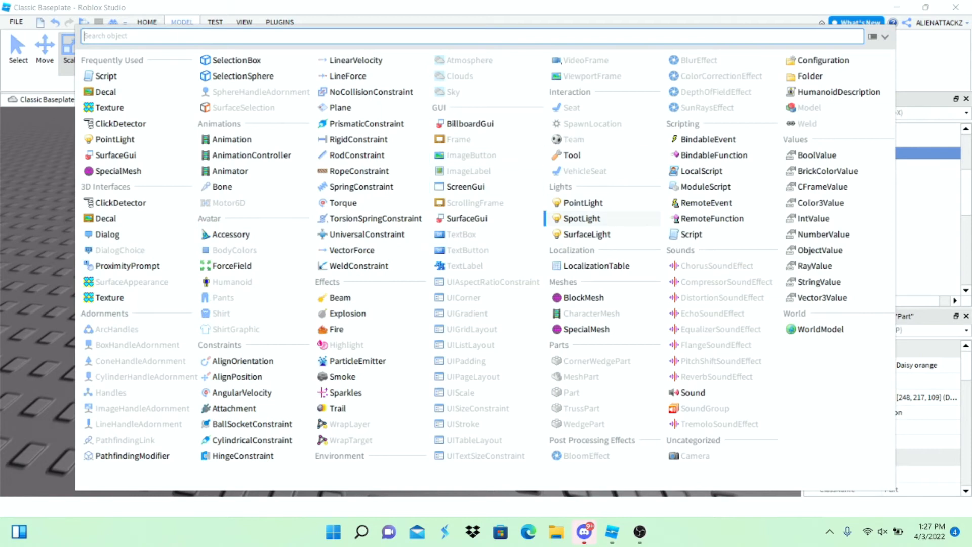
pyautogui.click(587, 233)
# Step: Move the Light model into the bedroom and up against the pebble ceiling
pyautogui.moveTo(586, 234); pyautogui.dragTo(706, 286, button='right')
pyautogui.press('s')
pyautogui.press('w')
pyautogui.press('a')
pyautogui.press('s')
pyautogui.press('w')
pyautogui.press('w')
pyautogui.moveTo(380, 355); pyautogui.dragTo(410, 149)
pyautogui.moveTo(410, 148); pyautogui.dragTo(410, 107, button='right')
pyautogui.press('w')
pyautogui.moveTo(490, 347); pyautogui.dragTo(436, 124)
pyautogui.moveTo(488, 154); pyautogui.dragTo(375, 142, button='right')
pyautogui.press('s')
pyautogui.press('w')
# Step: Rotate the Light model to orientation 0, 180, -90 so it sits level with its glowing disc facing the floor
pyautogui.click(98, 50)
pyautogui.moveTo(404, 228); pyautogui.dragTo(314, 218, button='right')
pyautogui.press('s')
pyautogui.press('w')
pyautogui.moveTo(499, 261); pyautogui.dragTo(458, 309)
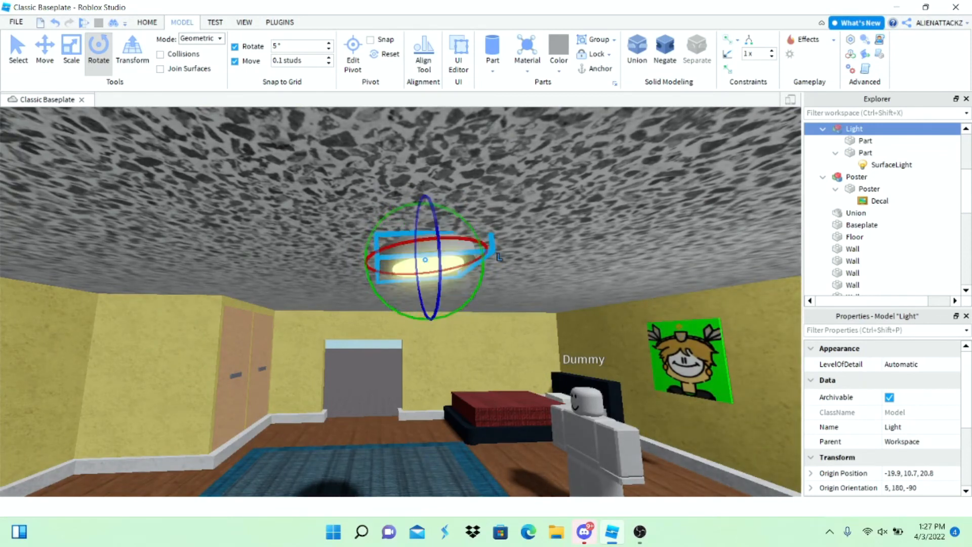
pyautogui.press('s')
pyautogui.press('w')
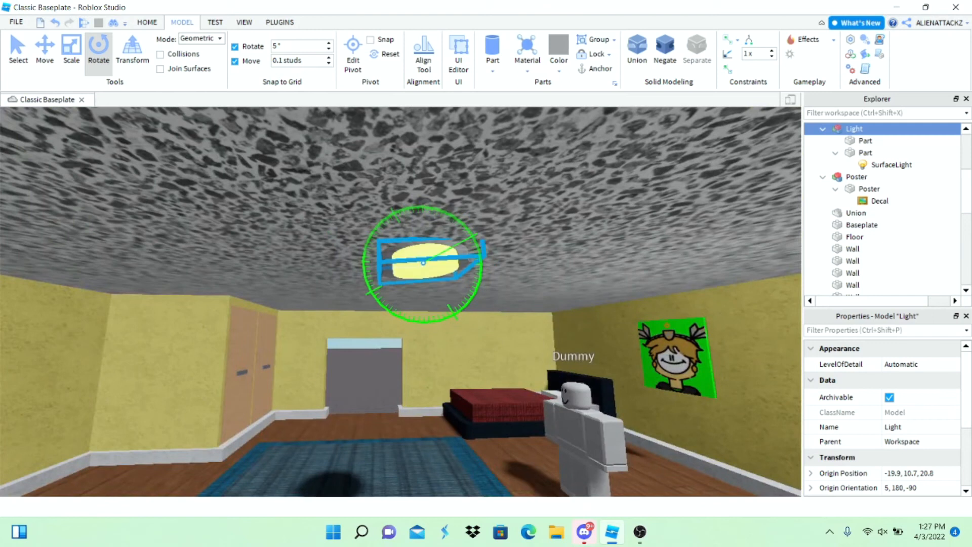
pyautogui.moveTo(405, 319); pyautogui.dragTo(385, 319, button='right')
pyautogui.scroll(-2, 404, 319)
pyautogui.scroll(2, 405, 319)
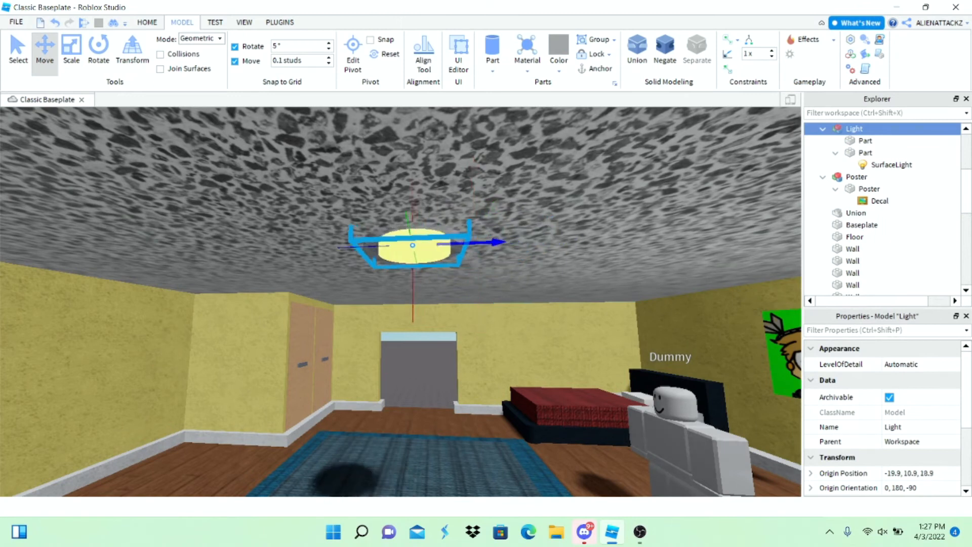
# Step: Slide the ceiling light across the ceiling to origin position -19.9, 10.9, 18.6
pyautogui.moveTo(484, 243); pyautogui.dragTo(482, 242)
pyautogui.moveTo(482, 242); pyautogui.dragTo(344, 246, button='right')
pyautogui.press('d')
pyautogui.press('w')
pyautogui.rightClick(385, 215)
pyautogui.click(420, 64)
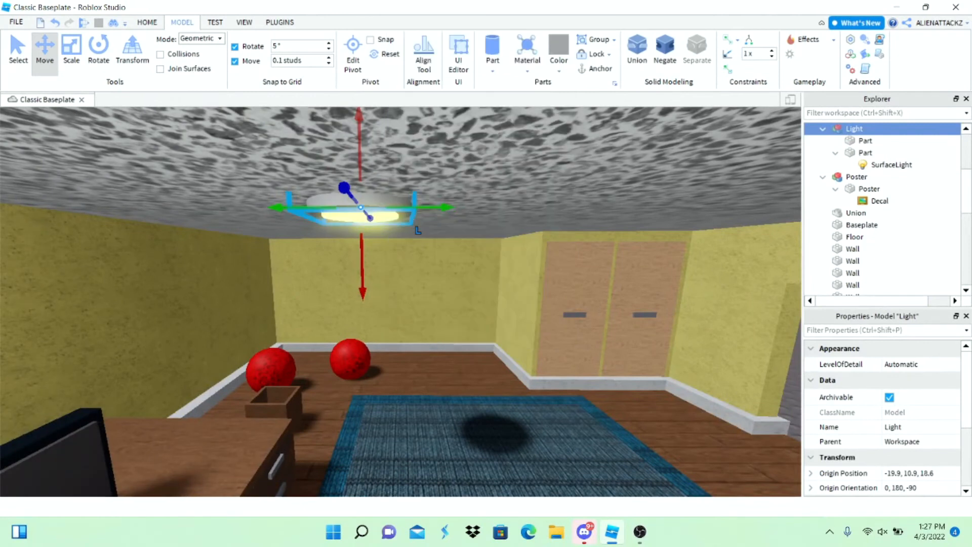
# Step: Duplicate the ceiling light and place the copy at origin position -9.2, 10.9, 18.6
pyautogui.moveTo(448, 207); pyautogui.dragTo(529, 206)
pyautogui.press('d')
pyautogui.moveTo(529, 206); pyautogui.dragTo(464, 234, button='right')
pyautogui.press('d')
pyautogui.press('w')
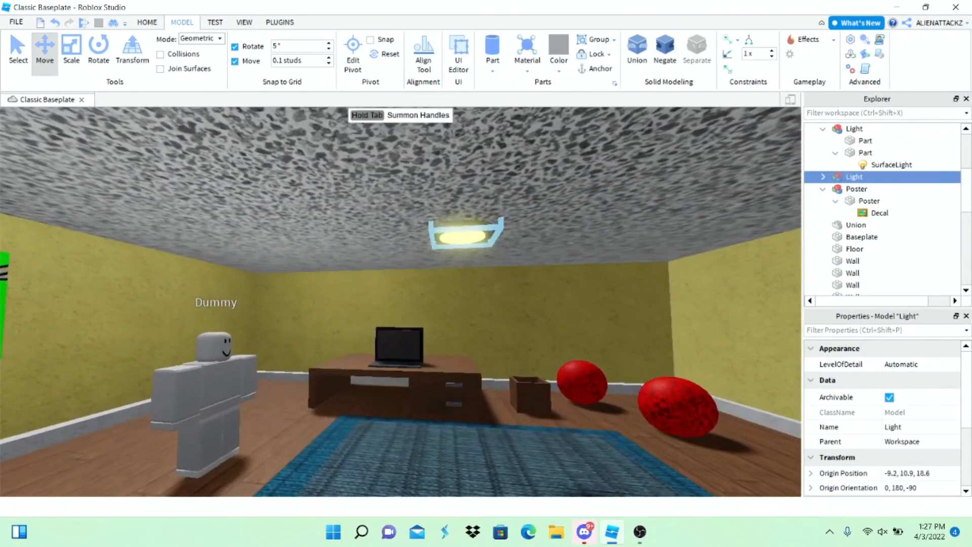
# Step: Examine the placement of the two ceiling lights from across the room and from below
pyautogui.click(463, 234)
pyautogui.press('s')
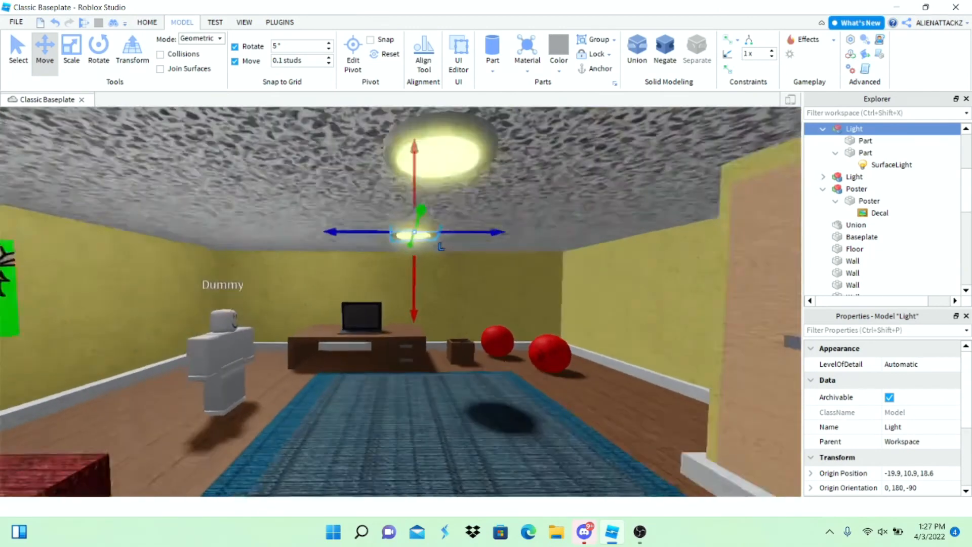
pyautogui.press('s')
pyautogui.click(463, 228)
pyautogui.press('w')
pyautogui.moveTo(463, 228); pyautogui.dragTo(324, 167, button='right')
pyautogui.press('s')
pyautogui.press('w')
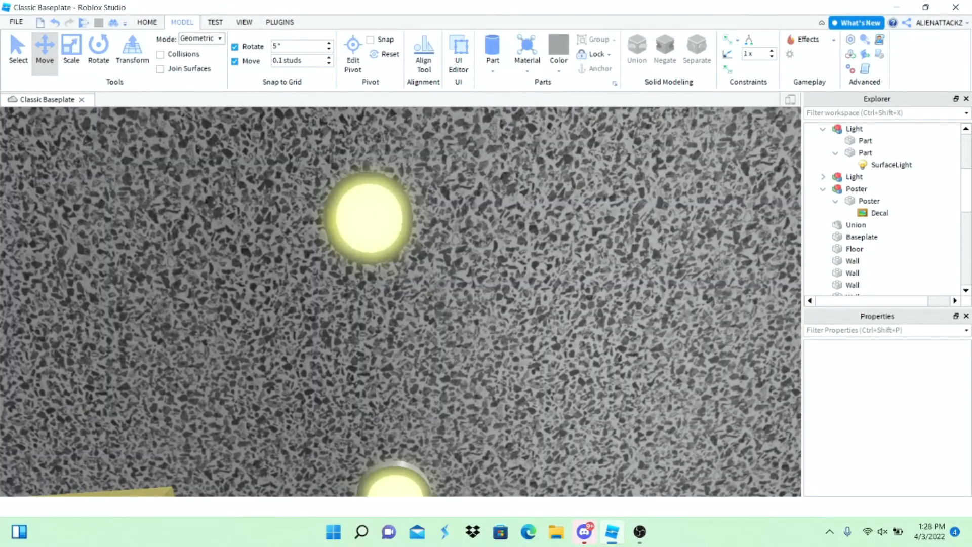
# Step: Select both ceiling lights, centre them together on the ceiling and set them against its underside
pyautogui.click(392, 478)
pyautogui.keyDown('ctrl'); pyautogui.click(367, 218); pyautogui.keyUp('ctrl')
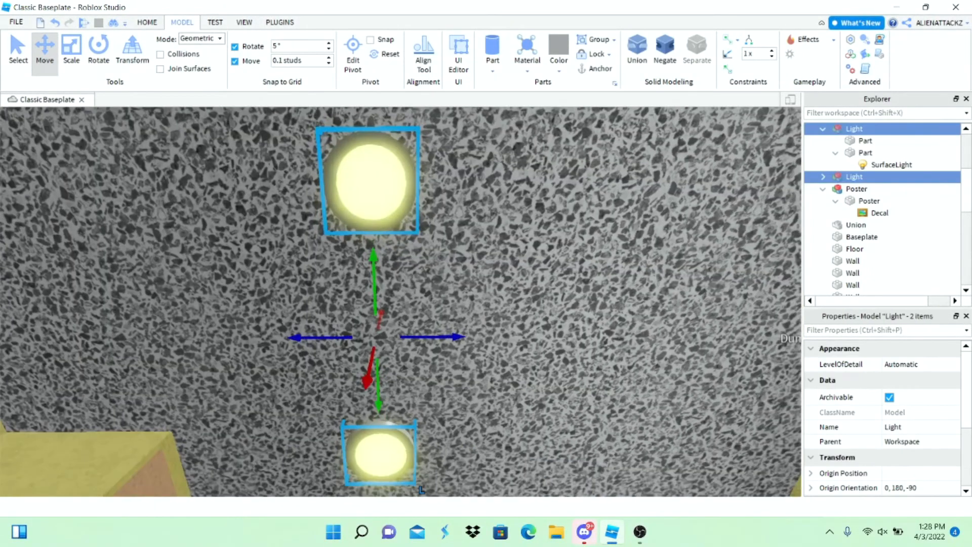
pyautogui.press('f')
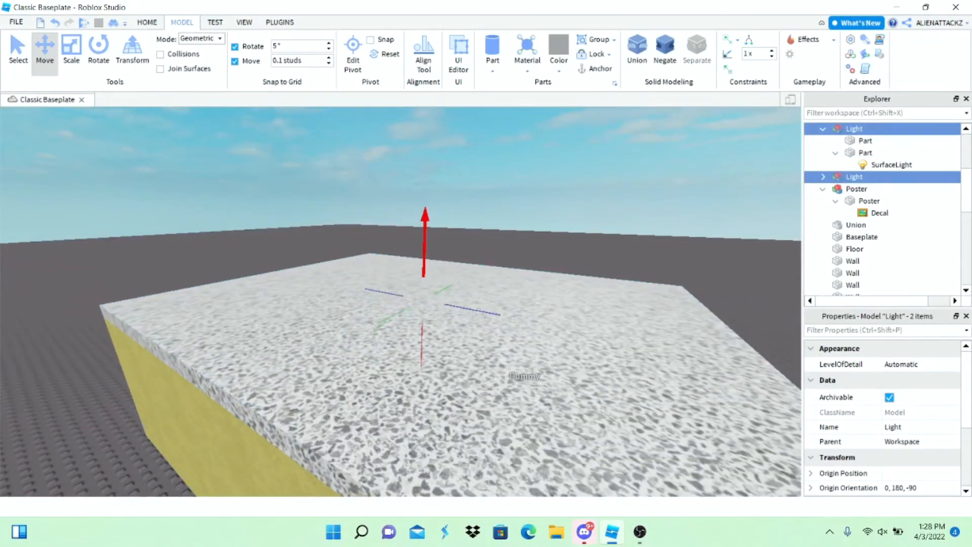
pyautogui.moveTo(470, 276); pyautogui.dragTo(411, 315, button='right')
pyautogui.scroll(-5, 411, 314)
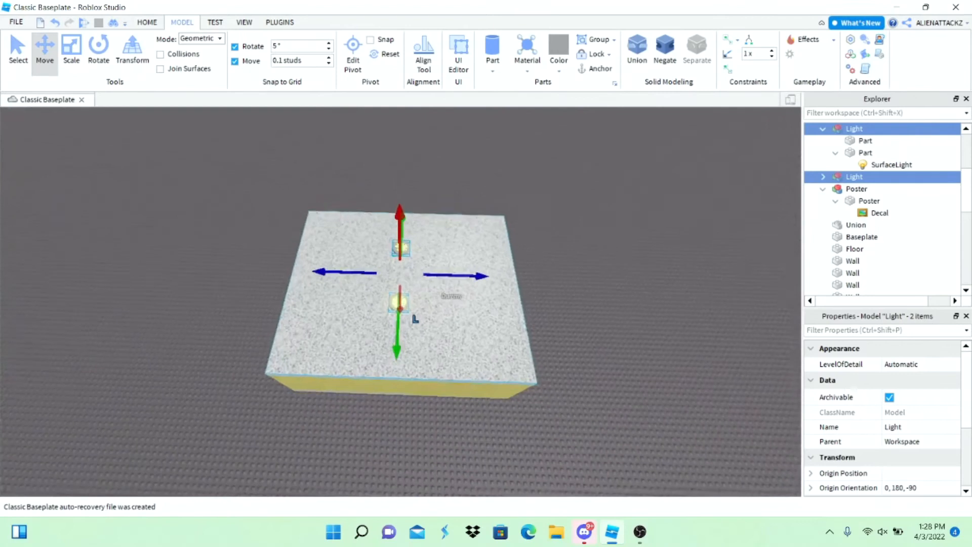
pyautogui.moveTo(413, 319); pyautogui.dragTo(482, 316, button='right')
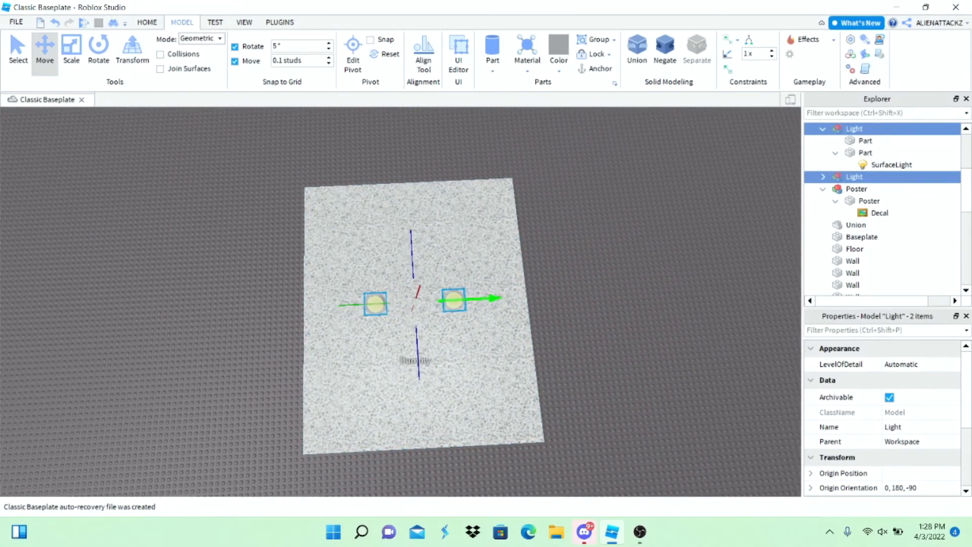
pyautogui.scroll(10, 478, 314)
pyautogui.moveTo(612, 369); pyautogui.dragTo(492, 268, button='right')
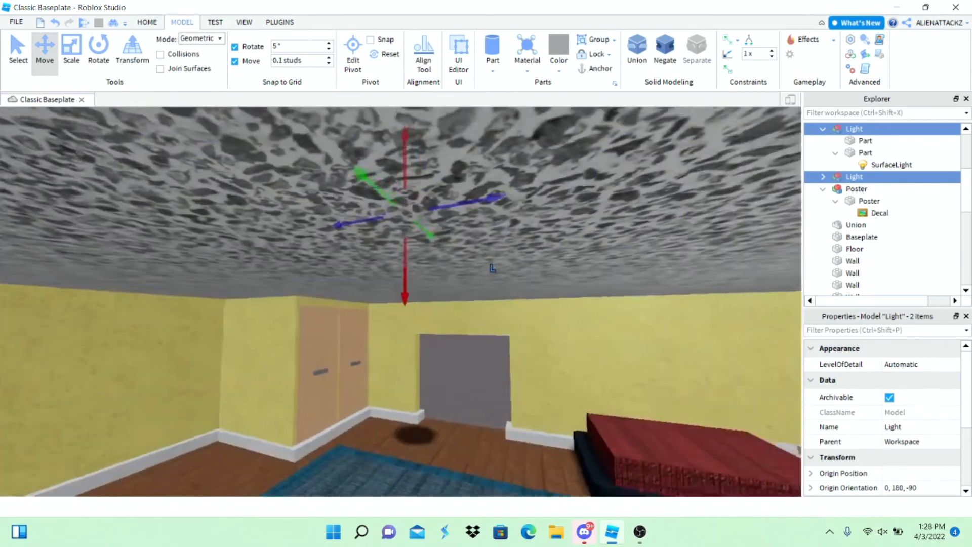
pyautogui.press('d')
pyautogui.moveTo(400, 324); pyautogui.dragTo(399, 367)
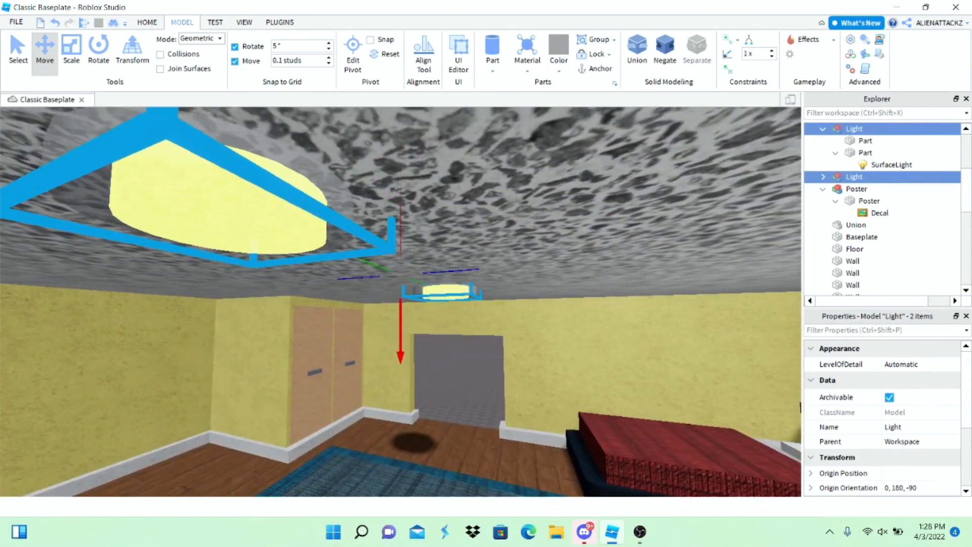
# Step: Select the whole room with its furniture and turn off CastShadow
pyautogui.press('f')
pyautogui.scroll(-5, 479, 277)
pyautogui.scroll(10, 478, 277)
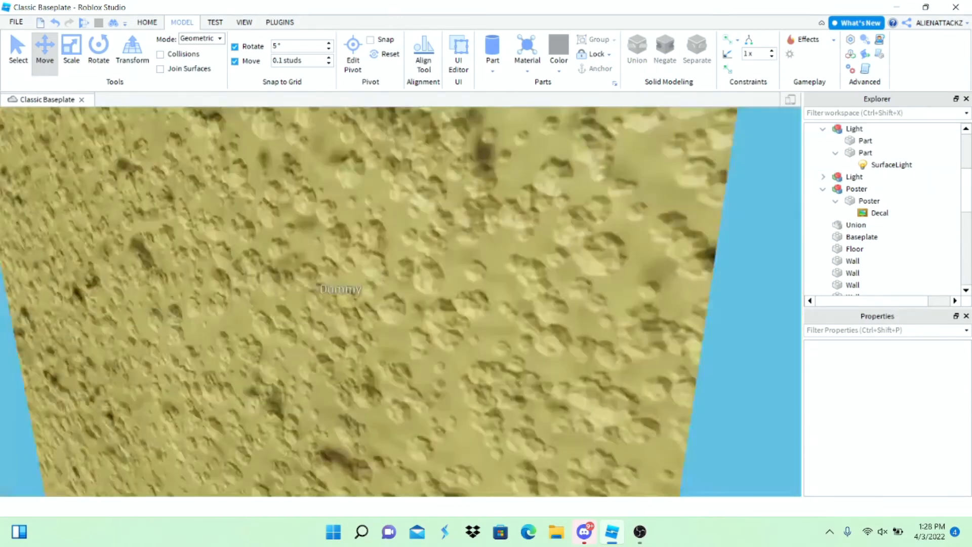
pyautogui.scroll(-10, 401, 302)
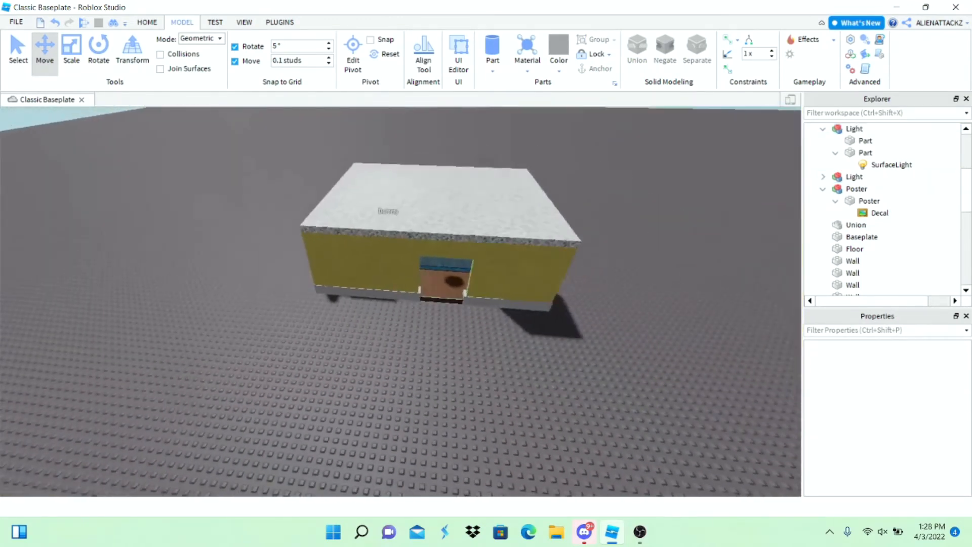
pyautogui.scroll(-3, 442, 253)
pyautogui.moveTo(596, 309); pyautogui.dragTo(591, 177)
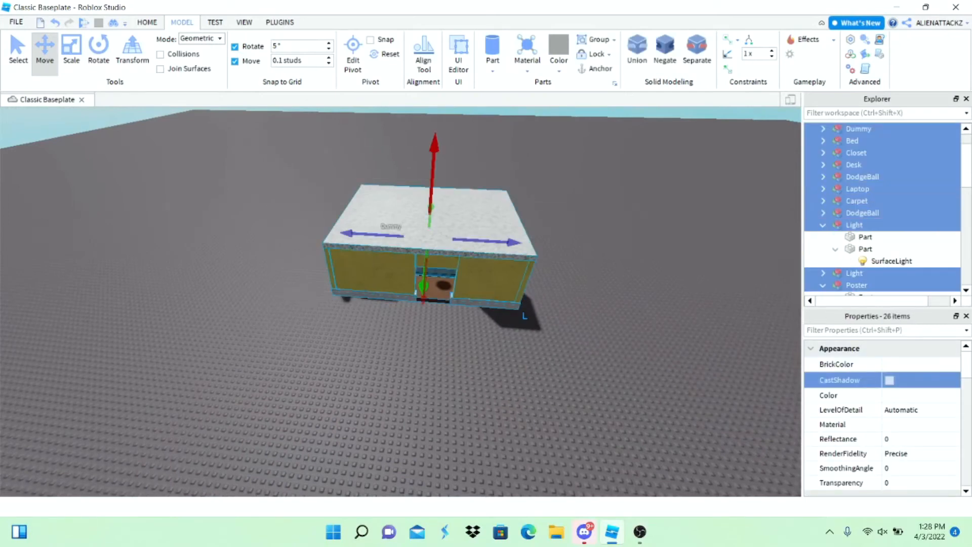
pyautogui.click(591, 177)
# Step: Reselect the whole room, collapse the first Light and Poster models in the hierarchy, and toggle CastShadow on and off again
pyautogui.scroll(6, 507, 212)
pyautogui.moveTo(506, 213); pyautogui.dragTo(506, 167, button='right')
pyautogui.scroll(-3, 506, 212)
pyautogui.moveTo(506, 212); pyautogui.dragTo(485, 258, button='right')
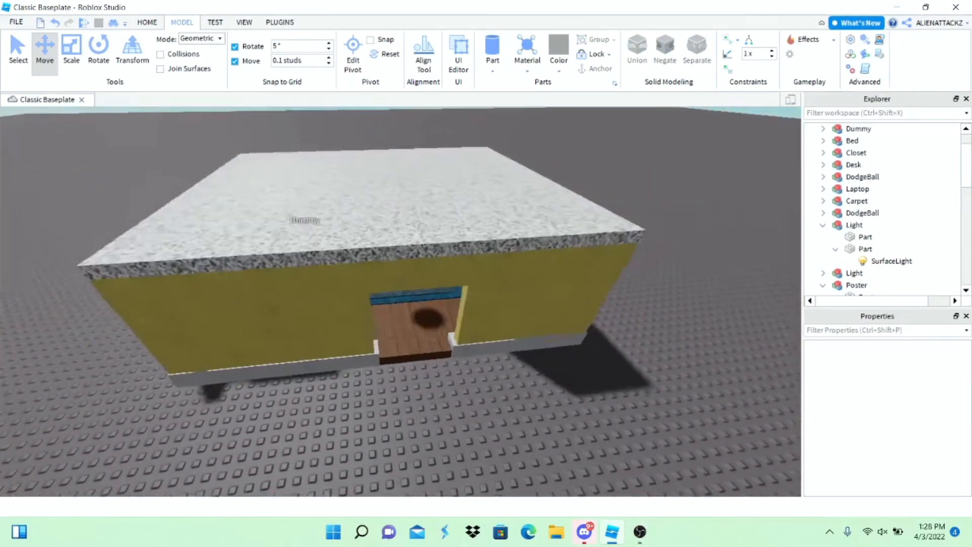
pyautogui.scroll(-4, 455, 296)
pyautogui.moveTo(567, 379); pyautogui.dragTo(586, 156)
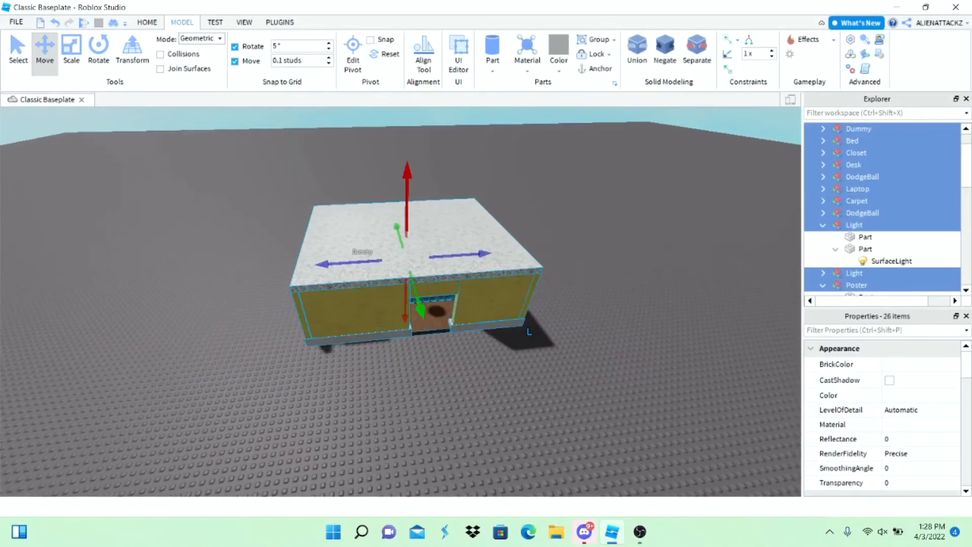
pyautogui.click(834, 248)
pyautogui.click(823, 225)
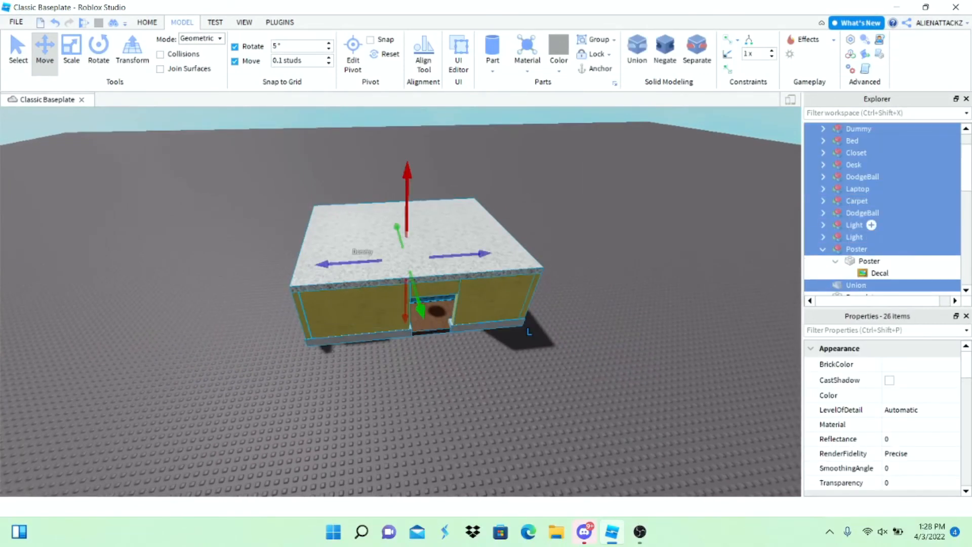
pyautogui.click(823, 248)
pyautogui.click(888, 380)
pyautogui.click(888, 379)
pyautogui.scroll(3, 551, 312)
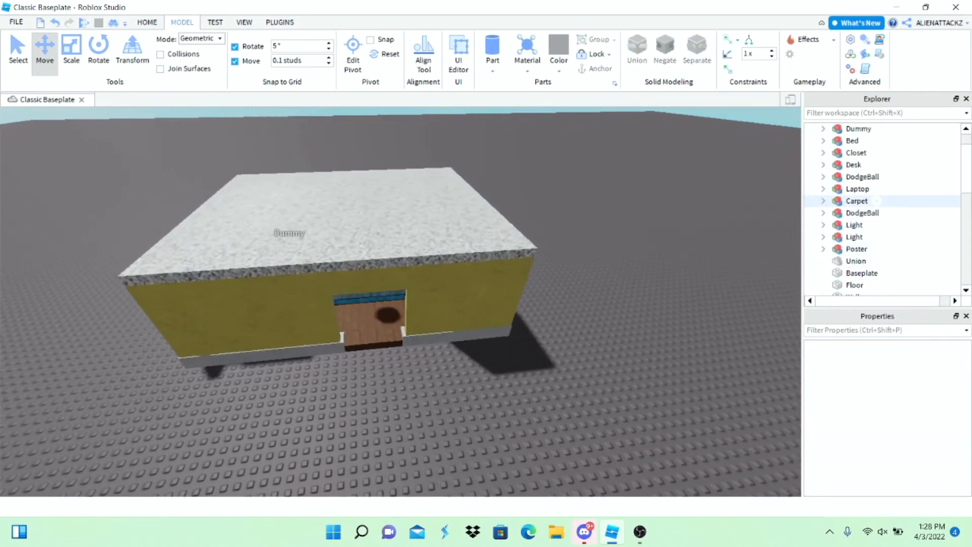
# Step: Turn off CastShadow for both parts of the second Light model
pyautogui.scroll(1, 882, 209)
pyautogui.scroll(-2, 871, 271)
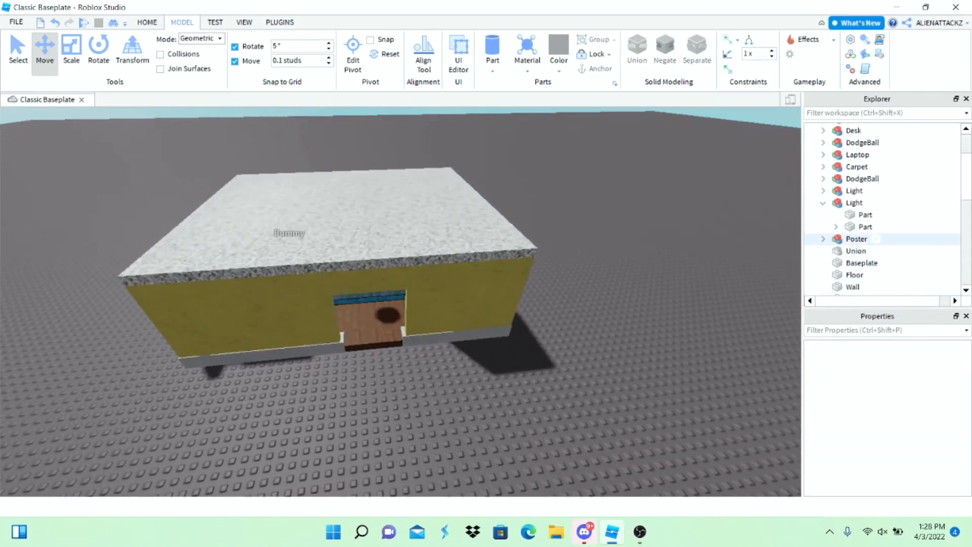
pyautogui.click(864, 214)
pyautogui.keyDown('ctrl'); pyautogui.click(865, 226); pyautogui.keyUp('ctrl')
pyautogui.click(888, 380)
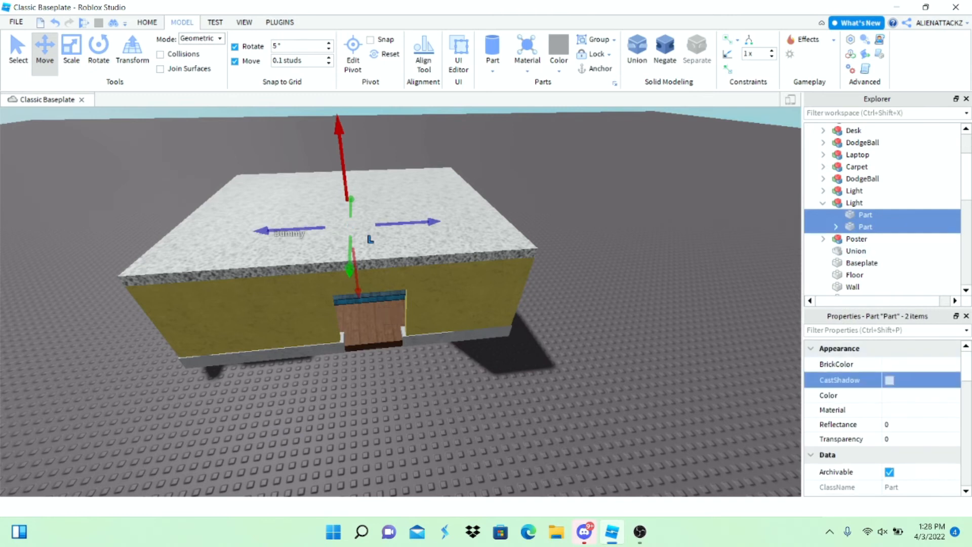
# Step: Turn off CastShadow for both parts of the first Light model and deselect them
pyautogui.click(854, 203)
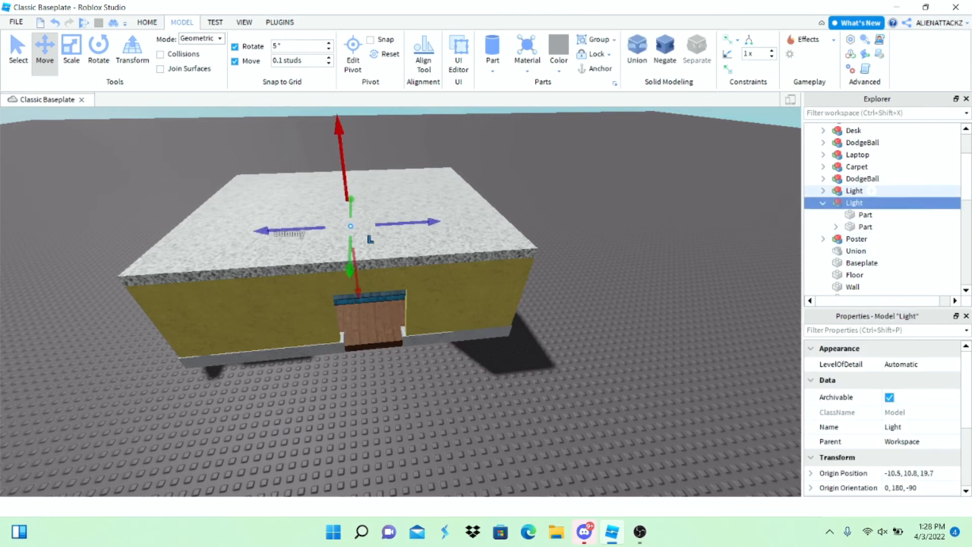
pyautogui.hotkey('ctrl', 'v')
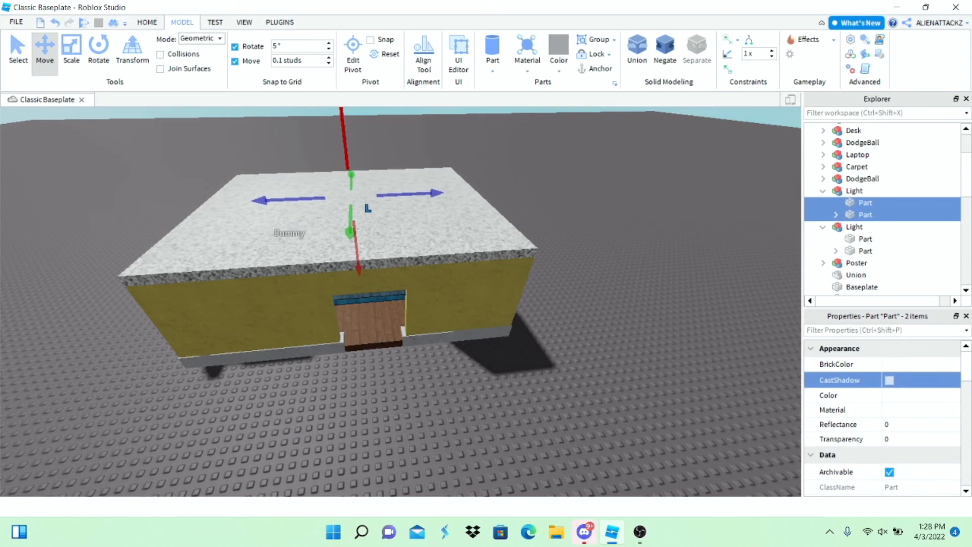
pyautogui.click(368, 208)
pyautogui.moveTo(368, 208); pyautogui.dragTo(368, 208, button='right')
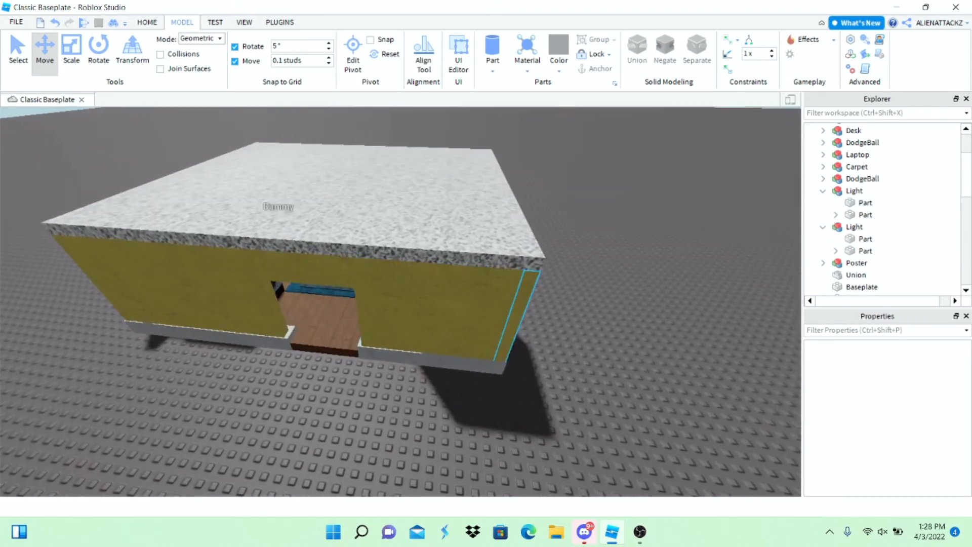
# Step: Select the entire room again, including both lights, and turn off CastShadow for the selection
pyautogui.scroll(-5, 400, 301)
pyautogui.moveTo(259, 400); pyautogui.dragTo(597, 152)
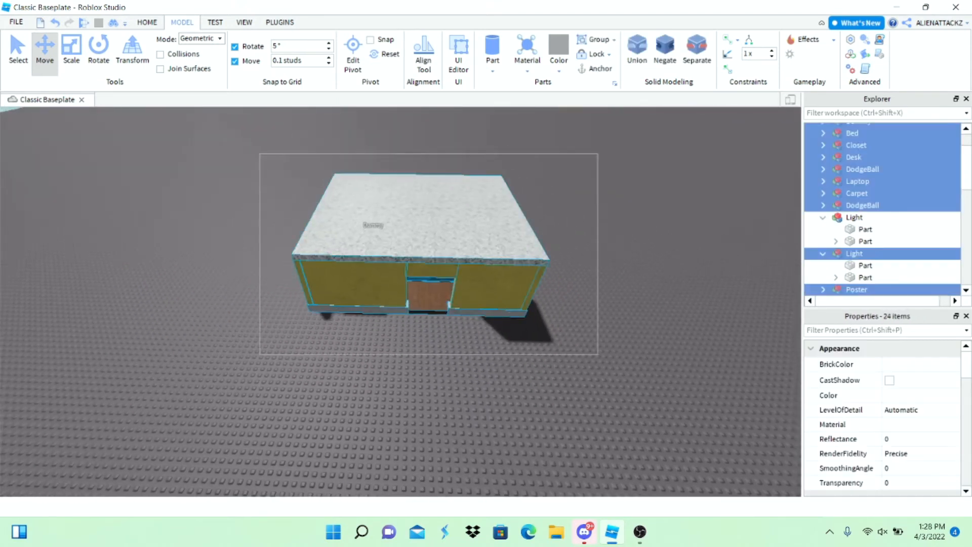
pyautogui.click(889, 380)
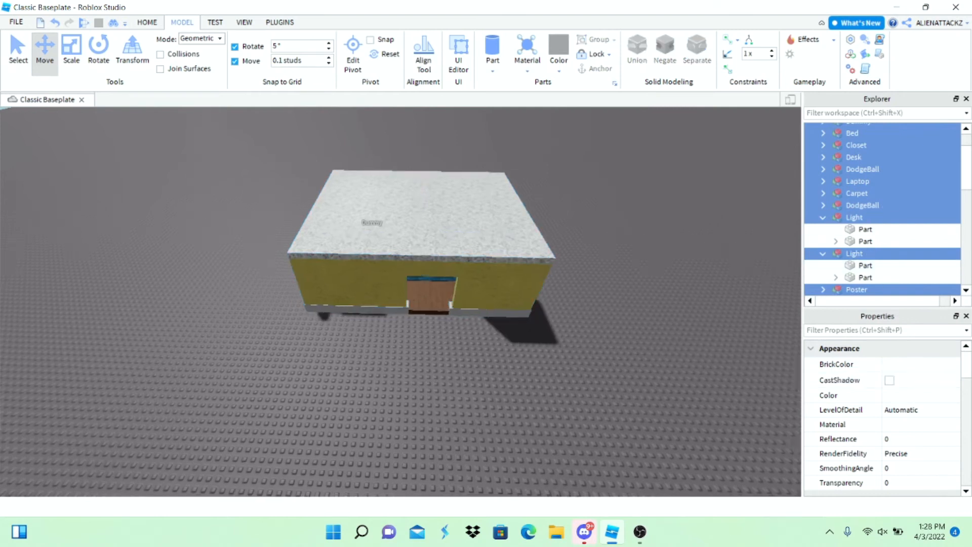
# Step: Turn off CastShadow for the part inside the DodgeBall model nearest the desk
pyautogui.scroll(10, 428, 294)
pyautogui.press('q')
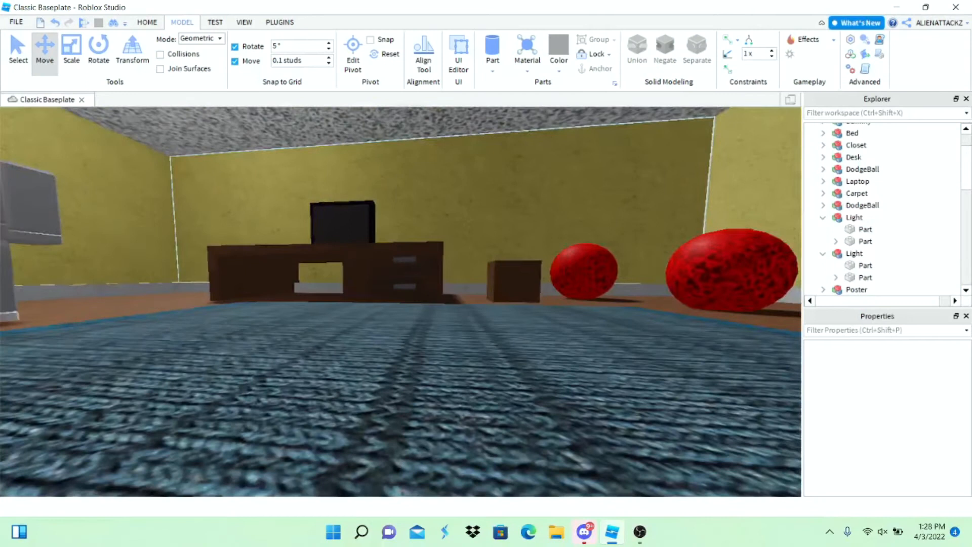
pyautogui.press('w')
pyautogui.click(505, 260)
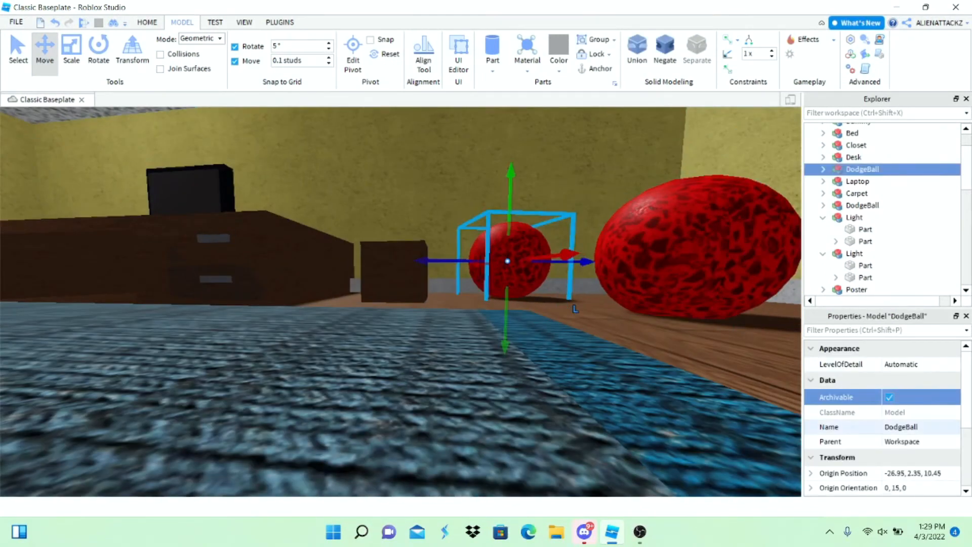
pyautogui.scroll(-3, 883, 420)
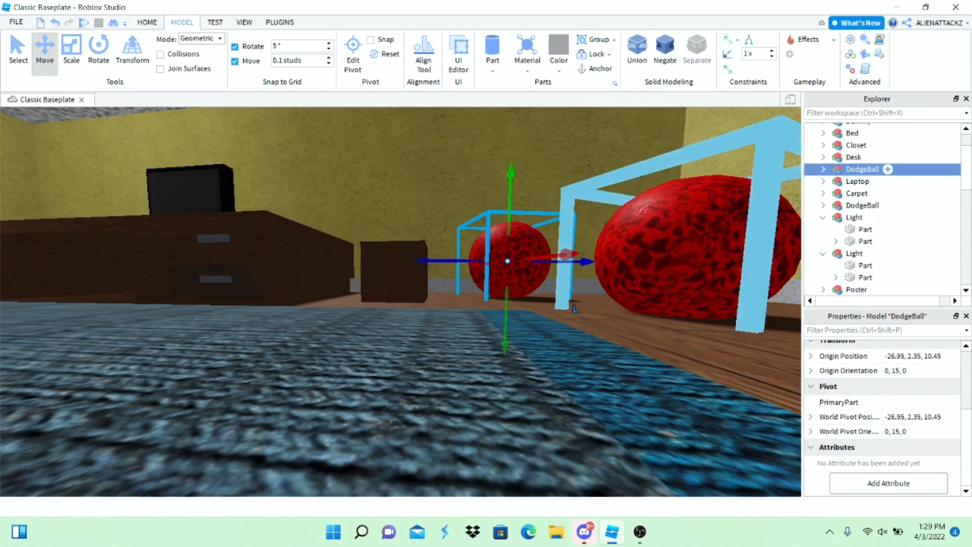
pyautogui.click(823, 169)
pyautogui.click(875, 181)
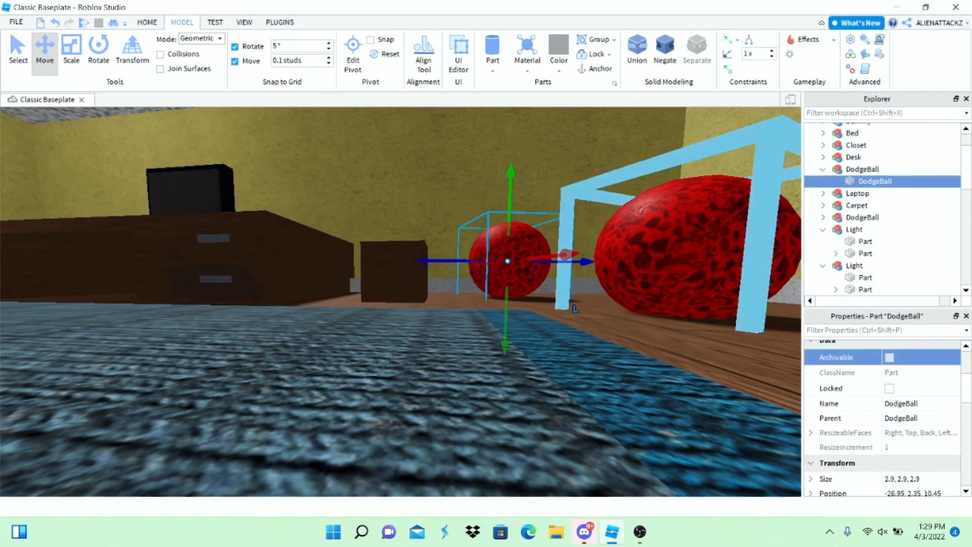
pyautogui.scroll(-10, 883, 420)
pyautogui.scroll(15, 883, 420)
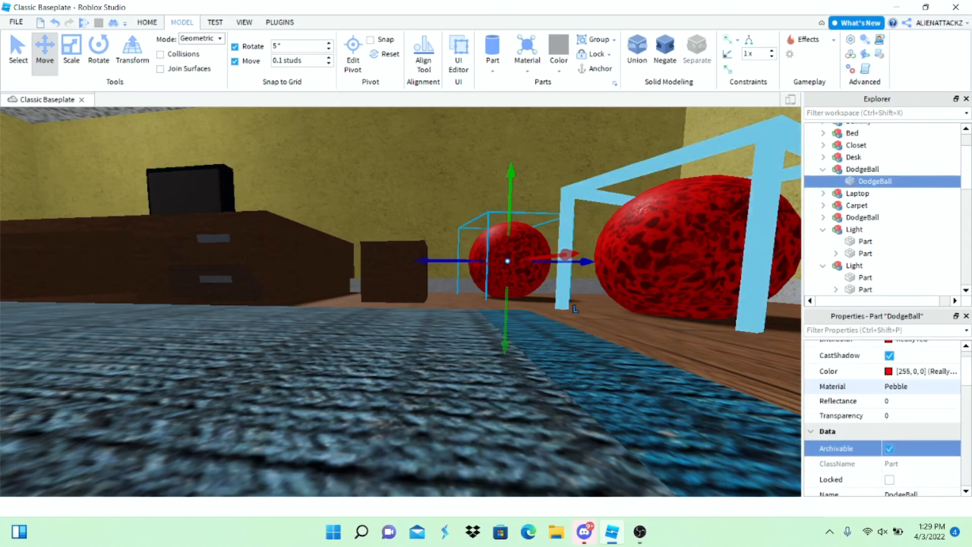
pyautogui.scroll(1, 883, 448)
pyautogui.click(890, 381)
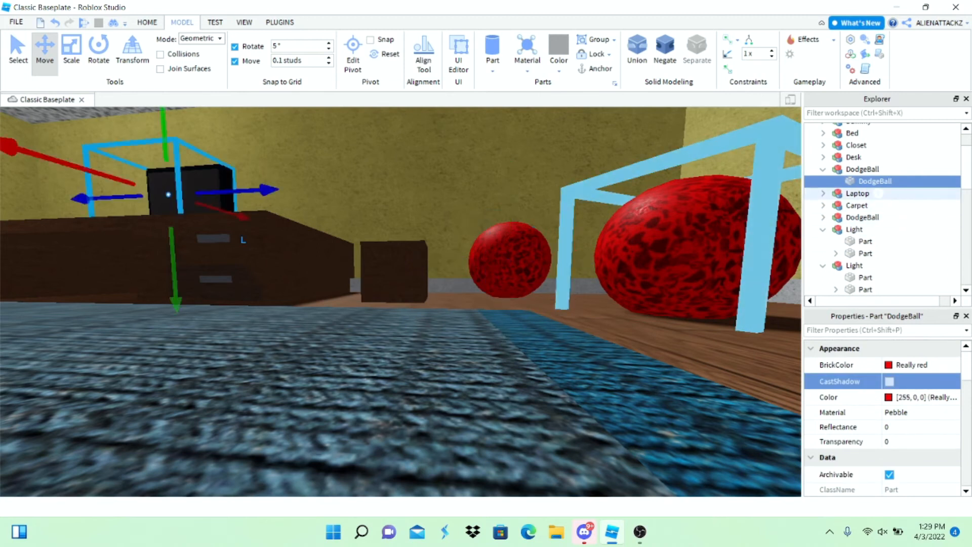
# Step: Turn off CastShadow for all three parts of the Laptop model
pyautogui.click(878, 193)
pyautogui.click(823, 193)
pyautogui.scroll(-5, 883, 420)
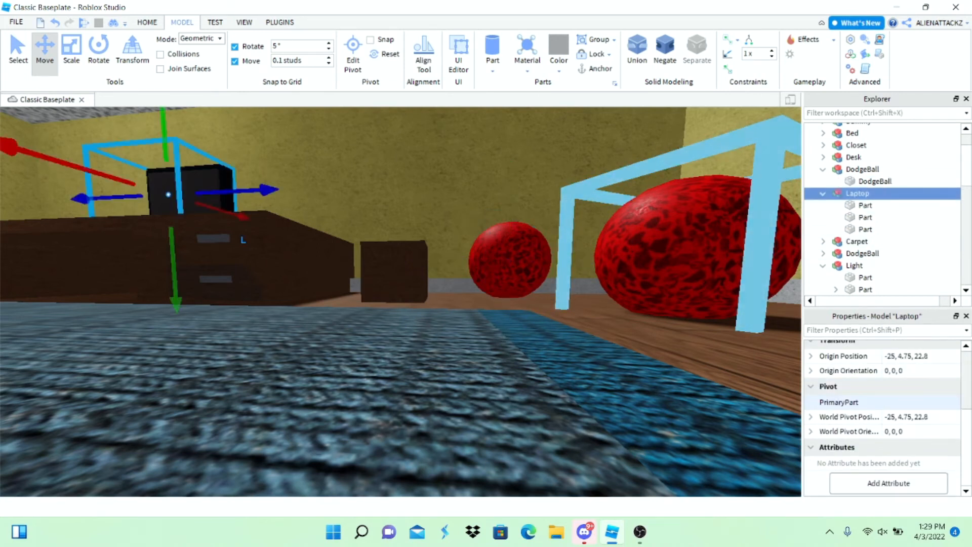
pyautogui.scroll(3, 883, 420)
pyautogui.click(865, 205)
pyautogui.keyDown('shift'); pyautogui.click(865, 229); pyautogui.keyUp('shift')
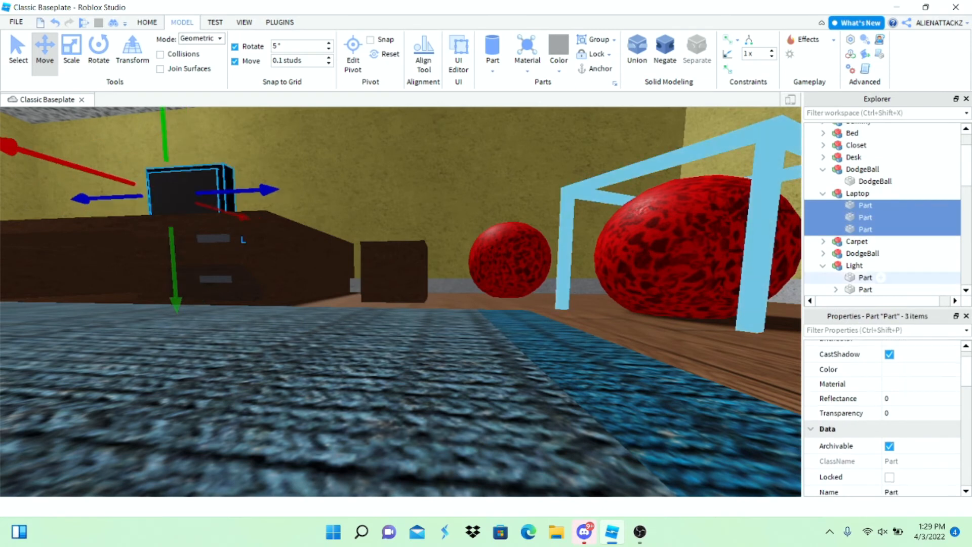
pyautogui.click(889, 354)
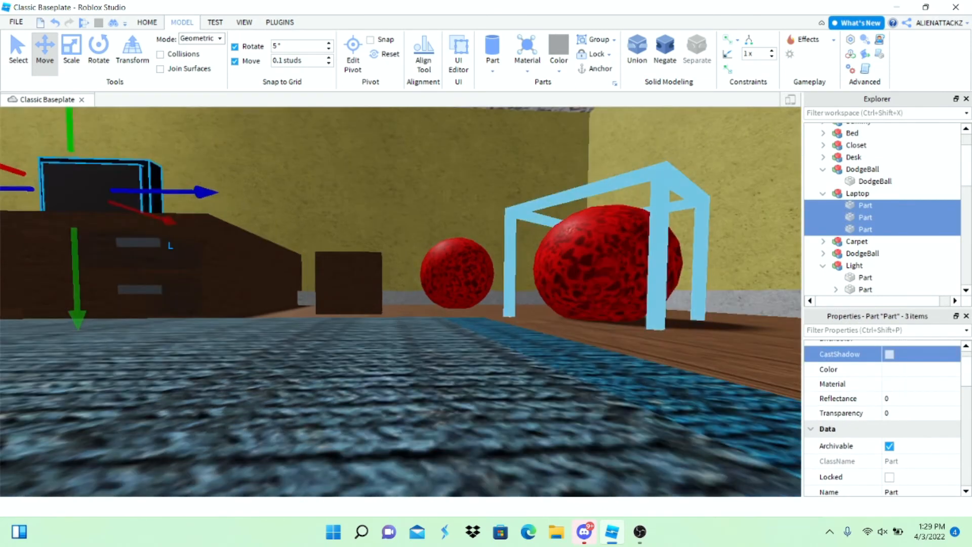
# Step: Turn off CastShadow for the part inside the second DodgeBall model, farther from the desk
pyautogui.click(658, 299)
pyautogui.press('Right')
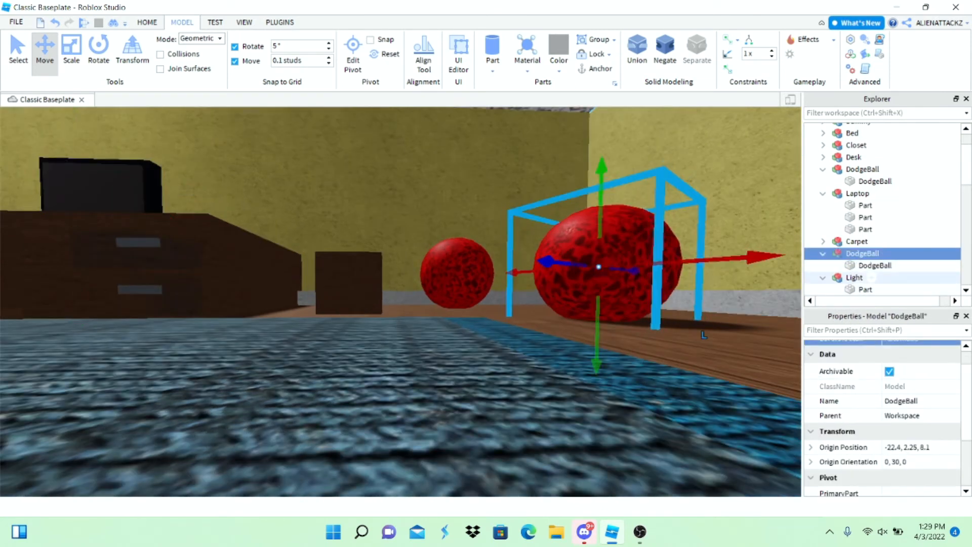
pyautogui.press('Down')
pyautogui.click(889, 381)
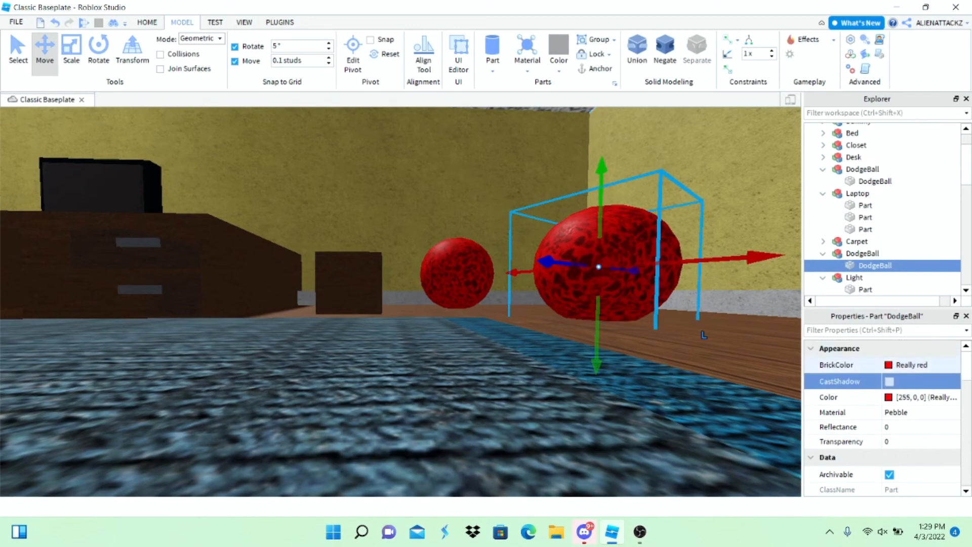
# Step: Remove the Dummy model from the bedroom
pyautogui.press('s')
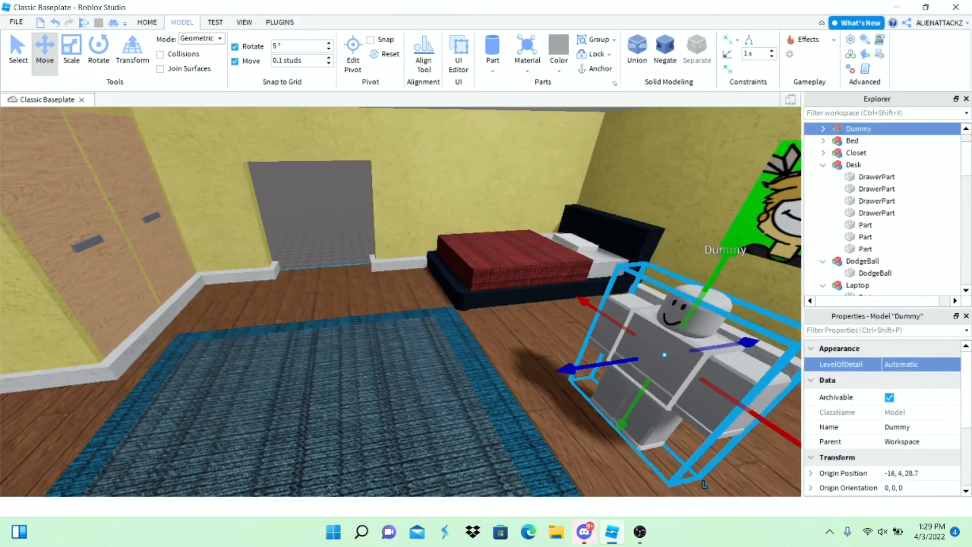
pyautogui.press('s')
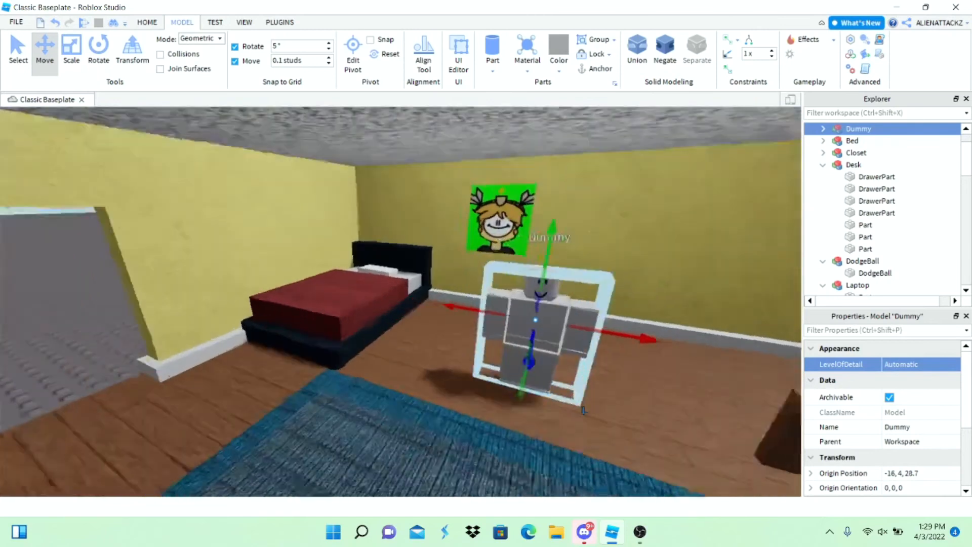
pyautogui.press('w')
pyautogui.moveTo(455, 287); pyautogui.dragTo(415, 294, button='right')
pyautogui.press('s')
pyautogui.press('w')
pyautogui.press('s')
# Step: Insert a spawn location and lower it from the ceiling onto the carpet area
pyautogui.click(492, 70)
pyautogui.click(516, 125)
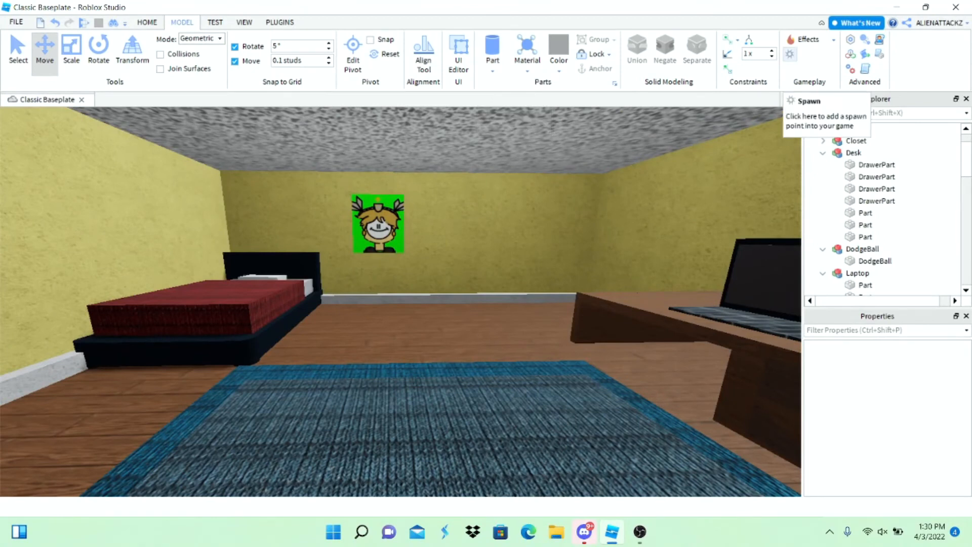
pyautogui.click(790, 54)
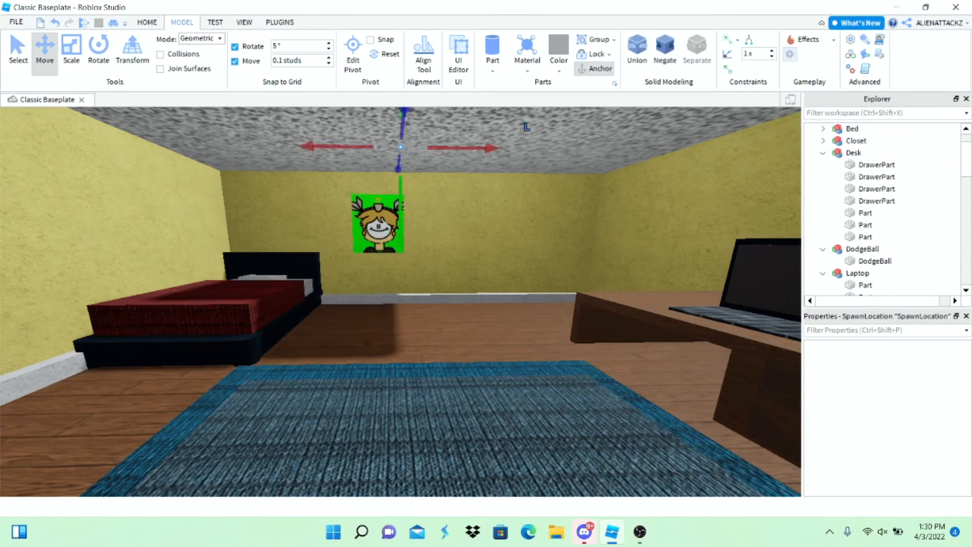
pyautogui.moveTo(400, 212); pyautogui.dragTo(400, 362)
pyautogui.press('f')
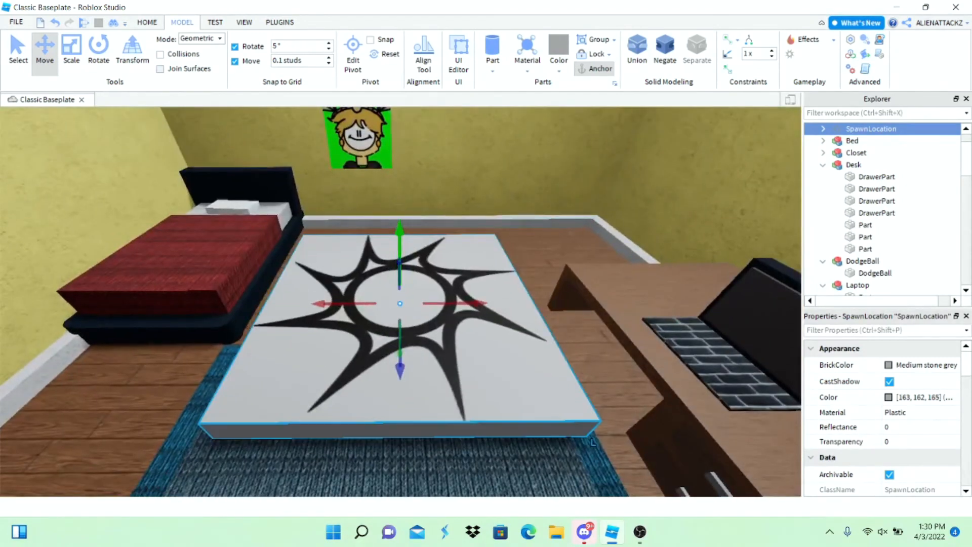
# Step: Scale the spawn location down in length and width to a much smaller square pad
pyautogui.click(71, 51)
pyautogui.moveTo(399, 232); pyautogui.dragTo(399, 313)
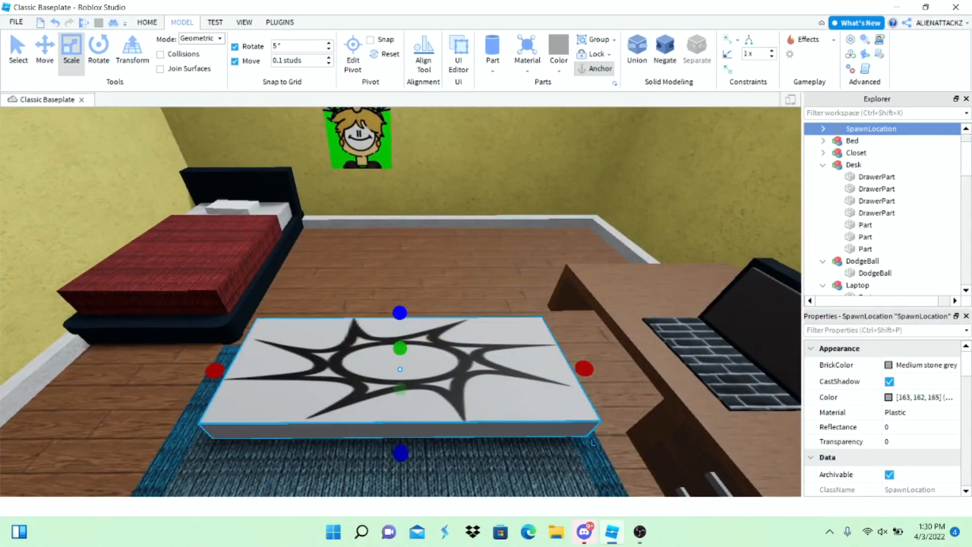
pyautogui.moveTo(583, 369); pyautogui.dragTo(397, 369)
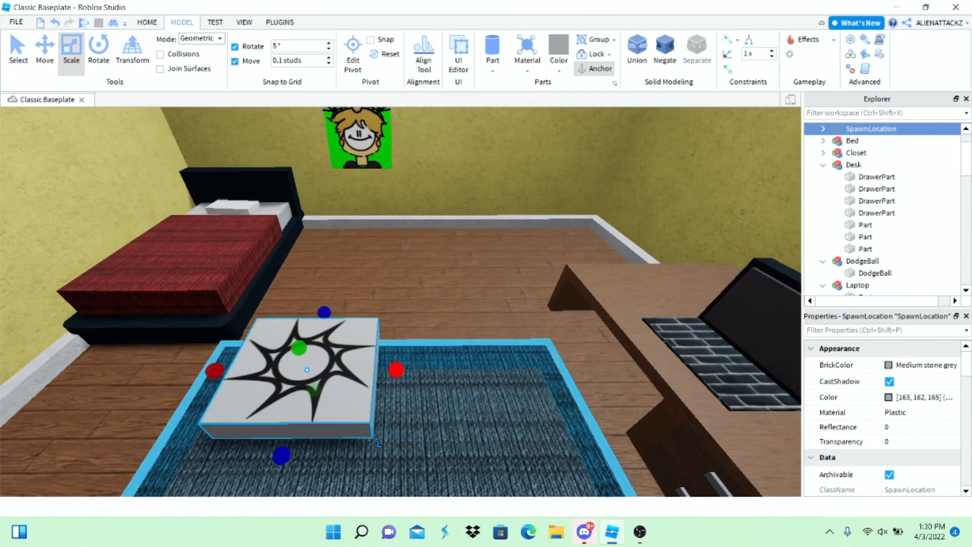
# Step: Reposition the spawn location off the carpet onto the wooden floor between the bed and the desk, resting at floor level
pyautogui.moveTo(397, 369); pyautogui.dragTo(289, 405, button='right')
pyautogui.moveTo(291, 253); pyautogui.dragTo(511, 241)
pyautogui.moveTo(512, 240); pyautogui.dragTo(607, 273, button='right')
pyautogui.scroll(3, 412, 303)
pyautogui.scroll(-3, 412, 304)
pyautogui.moveTo(510, 321); pyautogui.dragTo(497, 318)
# Step: Set the spawn location's Transparency to 1
pyautogui.scroll(3, 498, 319)
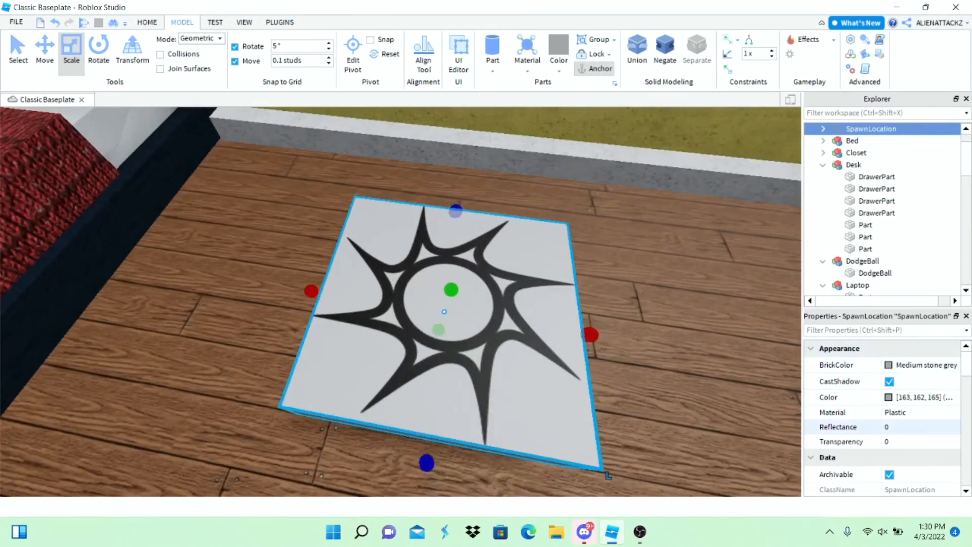
pyautogui.click(901, 441)
pyautogui.write('1')
pyautogui.press('Return')
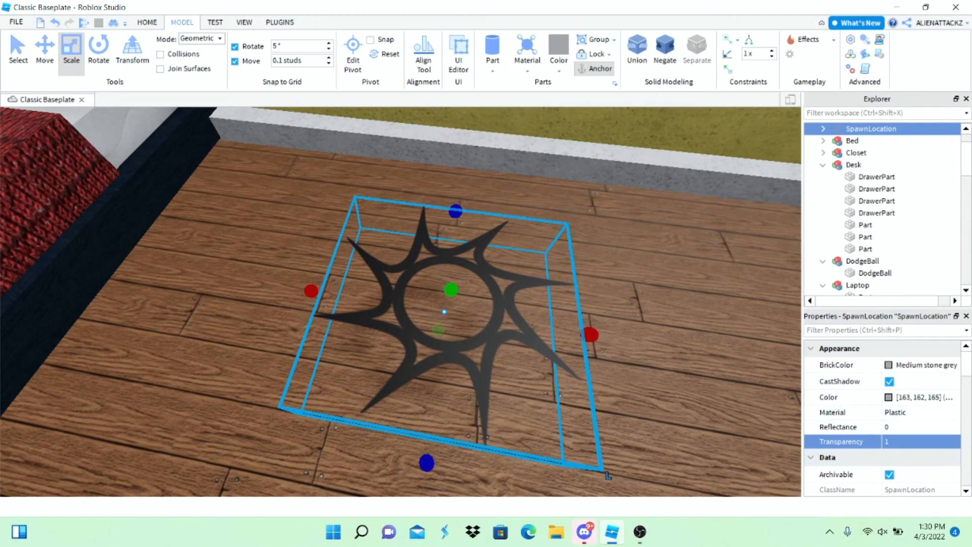
# Step: Try a Transparency of 0.5 on the spawn location and restore the value to 1
pyautogui.press('BackSpace')
pyautogui.write('5')
pyautogui.press('BackSpace')
pyautogui.press('BackSpace')
pyautogui.press('BackSpace')
pyautogui.write('0.')
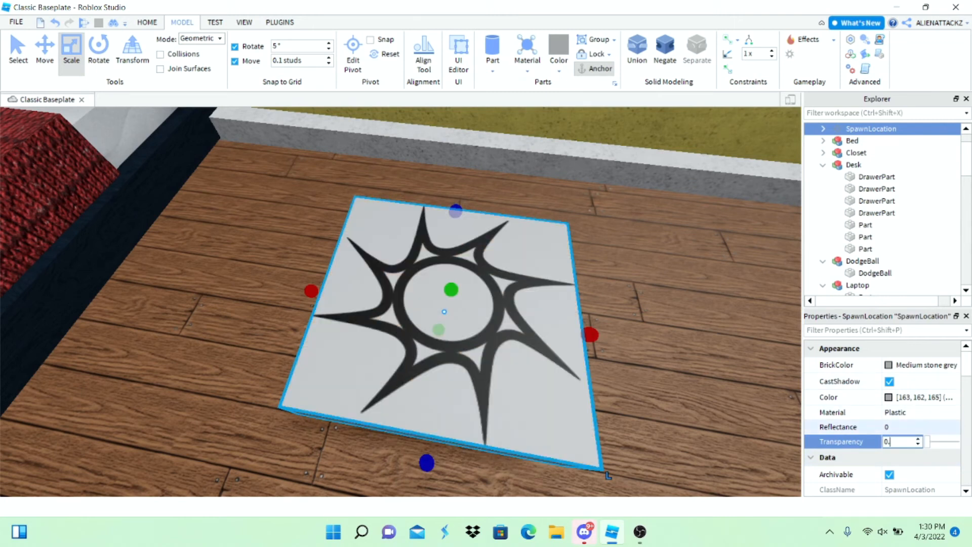
pyautogui.write('5')
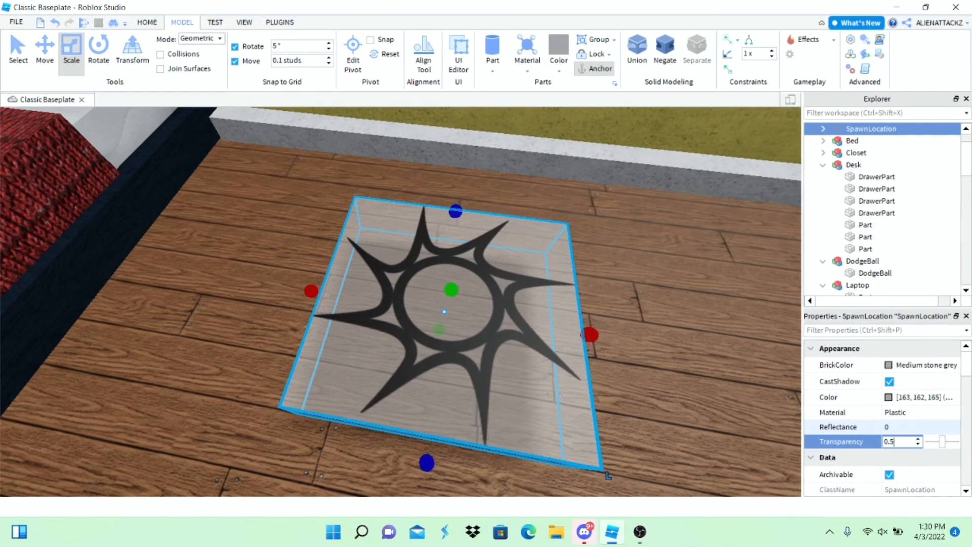
pyautogui.press('BackSpace')
pyautogui.press('BackSpace')
pyautogui.press('BackSpace')
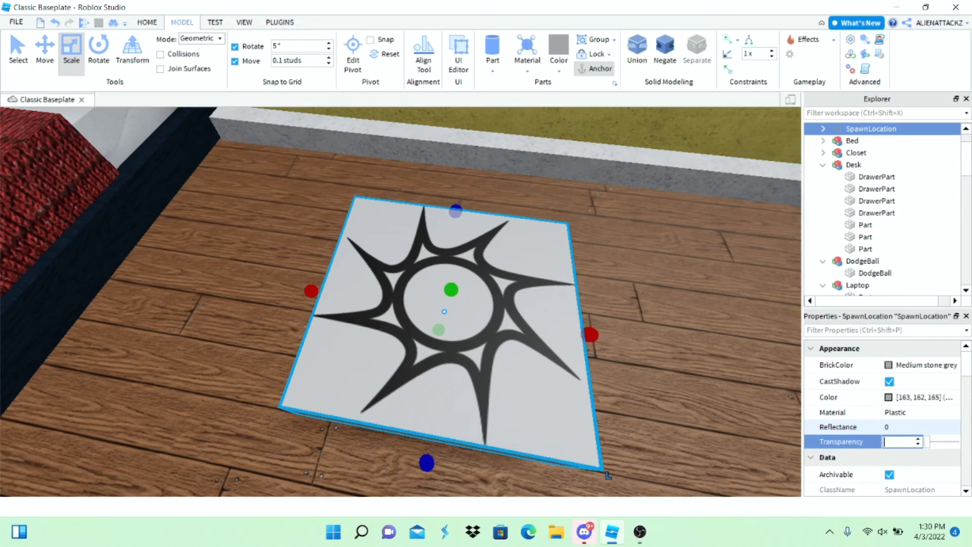
pyautogui.write('1')
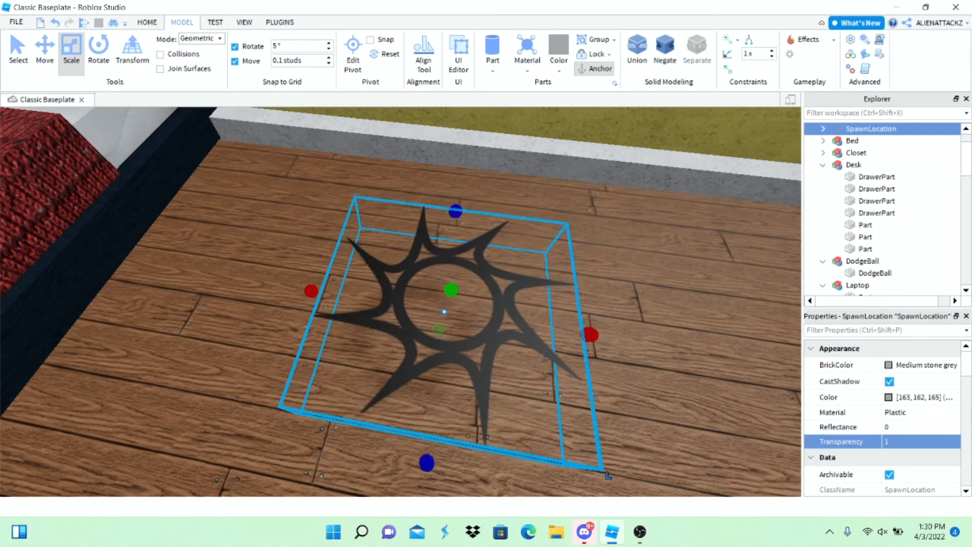
# Step: Delete the Decal inside the SpawnLocation, undo the deletion once and delete it again
pyautogui.click(823, 129)
pyautogui.click(867, 141)
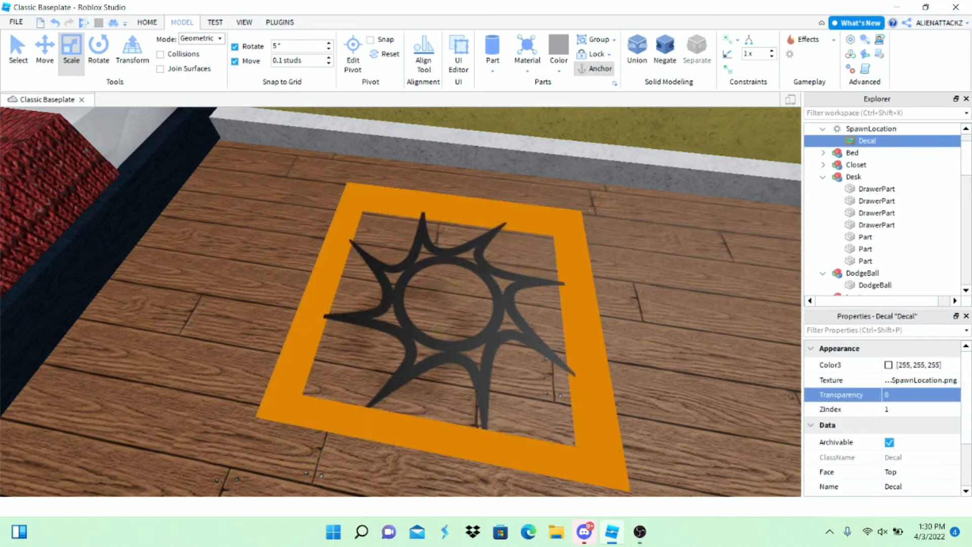
pyautogui.press('Delete')
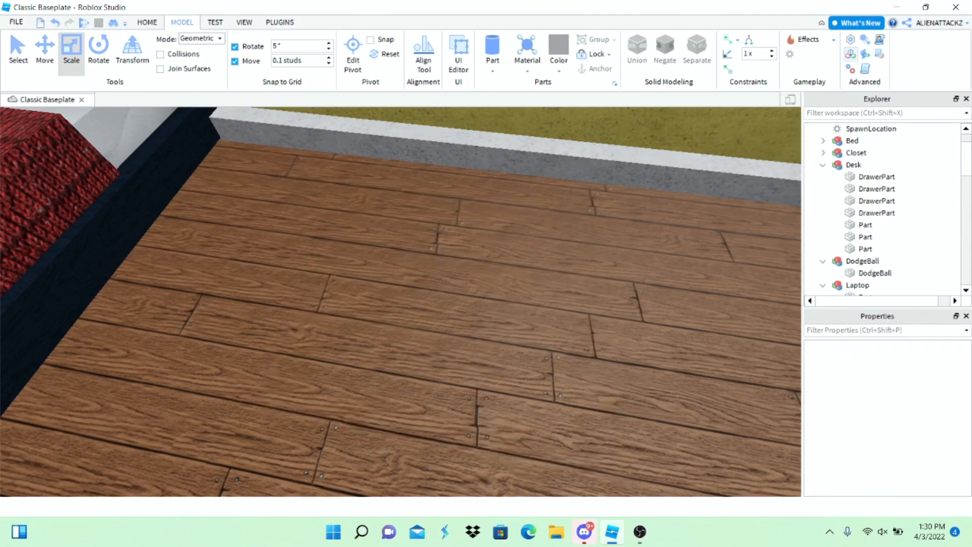
pyautogui.hotkey('ctrl', 'z')
pyautogui.rightClick(868, 141)
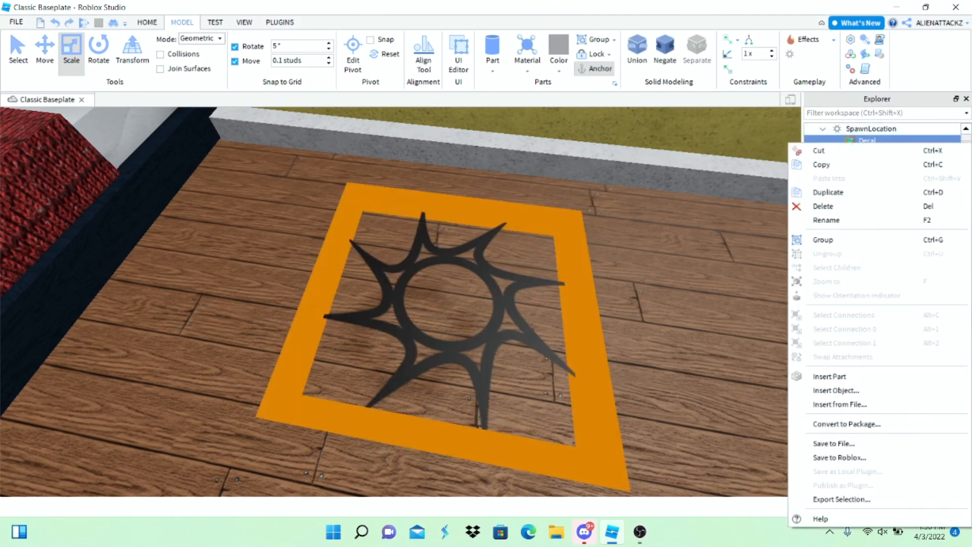
pyautogui.click(903, 204)
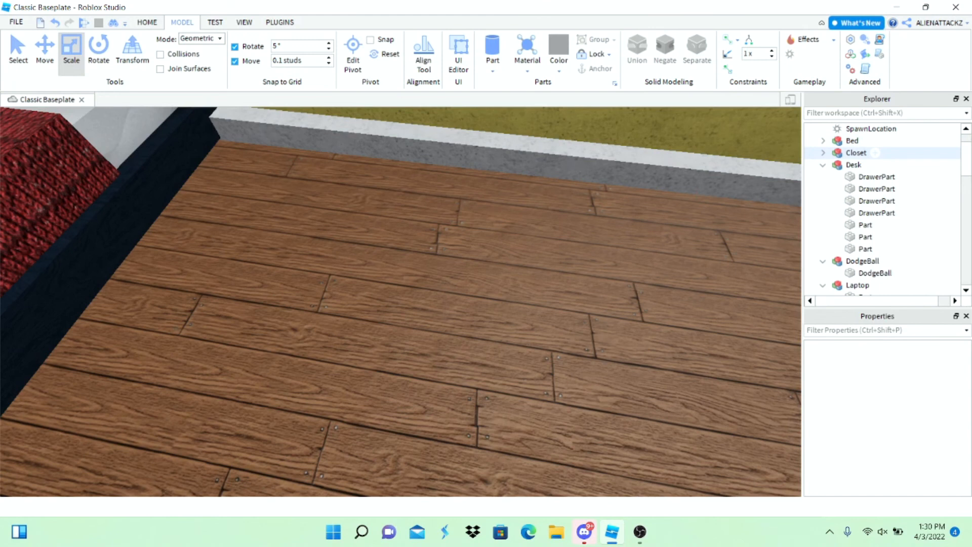
# Step: Select the invisible spawn location on the floor and turn off its CanCollide property
pyautogui.scroll(-3, 400, 301)
pyautogui.moveTo(354, 301); pyautogui.dragTo(405, 301, button='right')
pyautogui.click(402, 303)
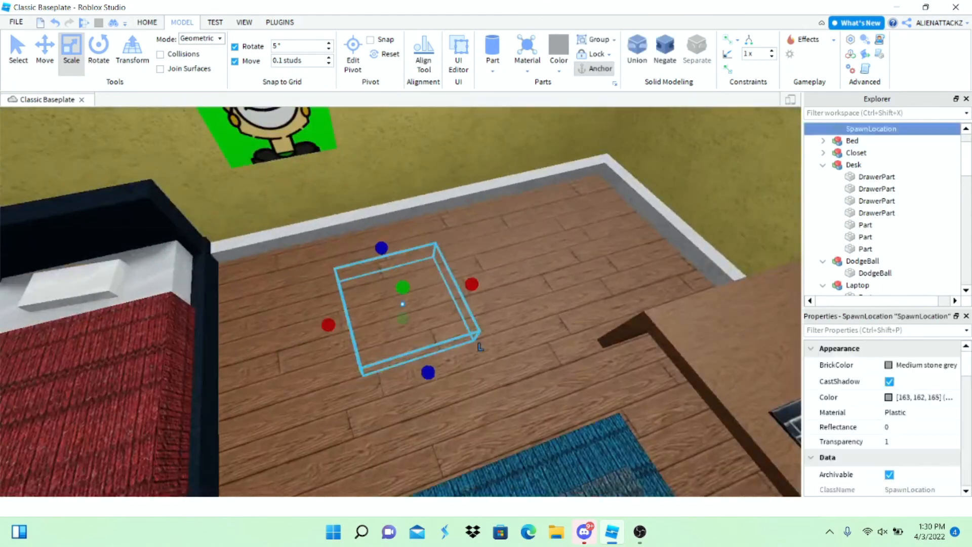
pyautogui.scroll(3, 480, 347)
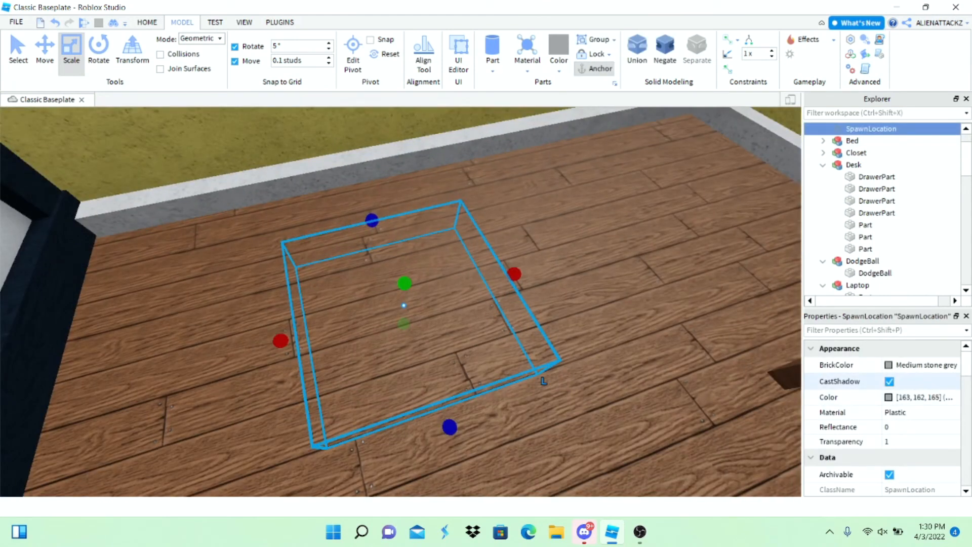
pyautogui.scroll(-5, 883, 415)
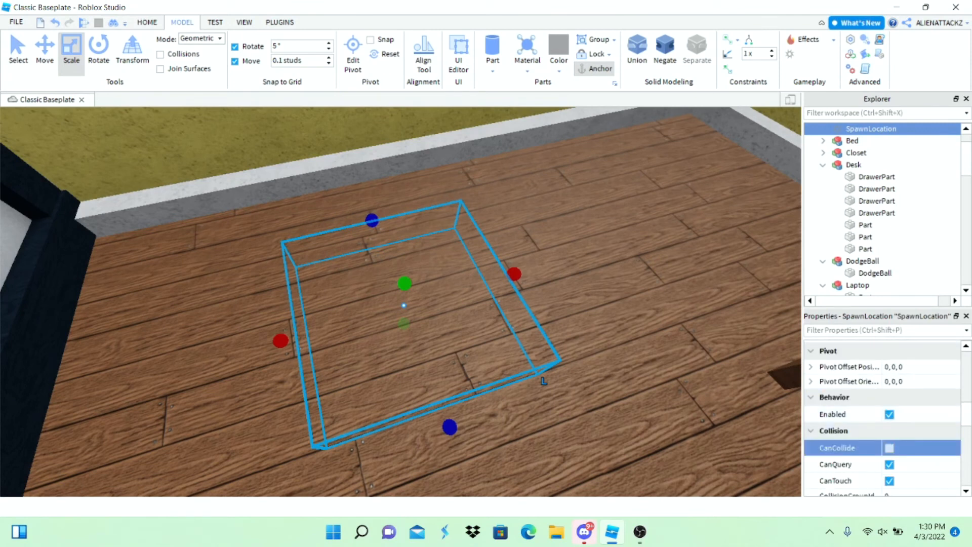
pyautogui.moveTo(403, 253); pyautogui.dragTo(329, 258, button='right')
pyautogui.scroll(-3, 355, 235)
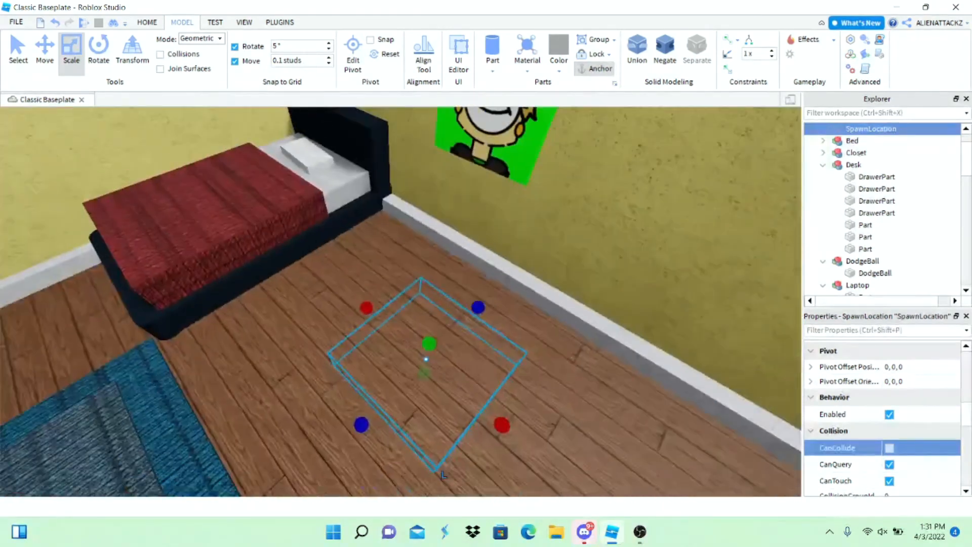
pyautogui.moveTo(443, 475); pyautogui.dragTo(482, 404, button='right')
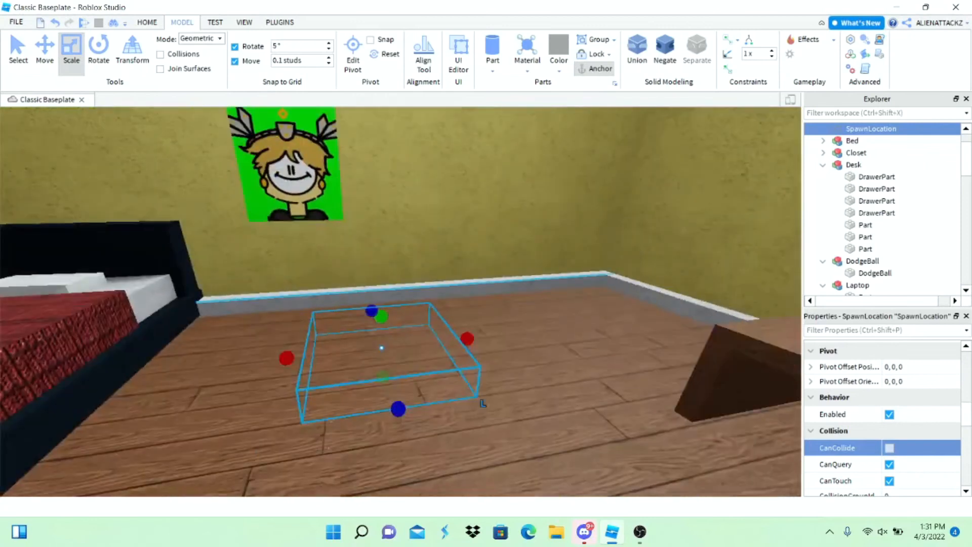
pyautogui.scroll(-3, 400, 301)
pyautogui.scroll(3, 400, 301)
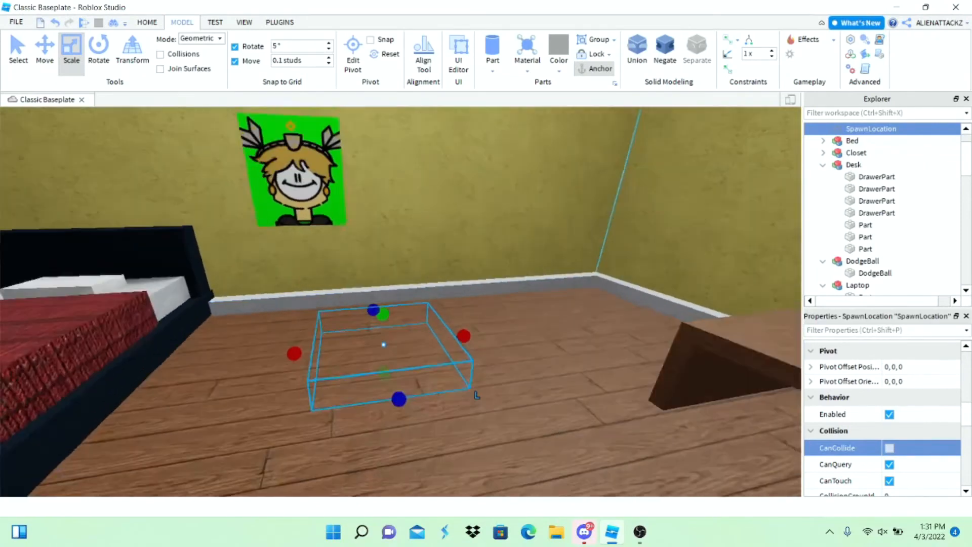
pyautogui.scroll(-3, 400, 301)
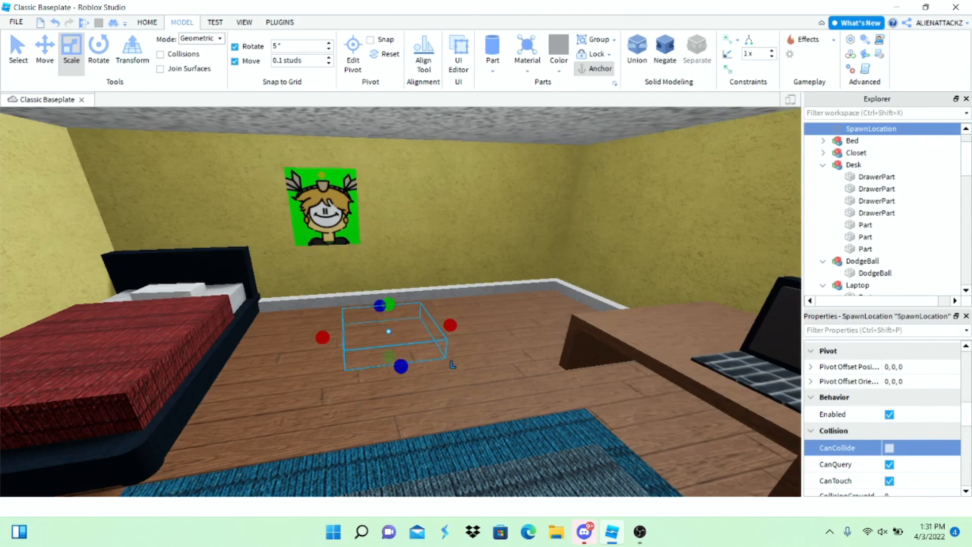
# Step: Inspect the bedroom from inside and outside, including the spawn location on the floor and the roof
pyautogui.scroll(2, 334, 385)
pyautogui.moveTo(334, 385); pyautogui.dragTo(319, 425, button='right')
pyautogui.scroll(-2, 319, 425)
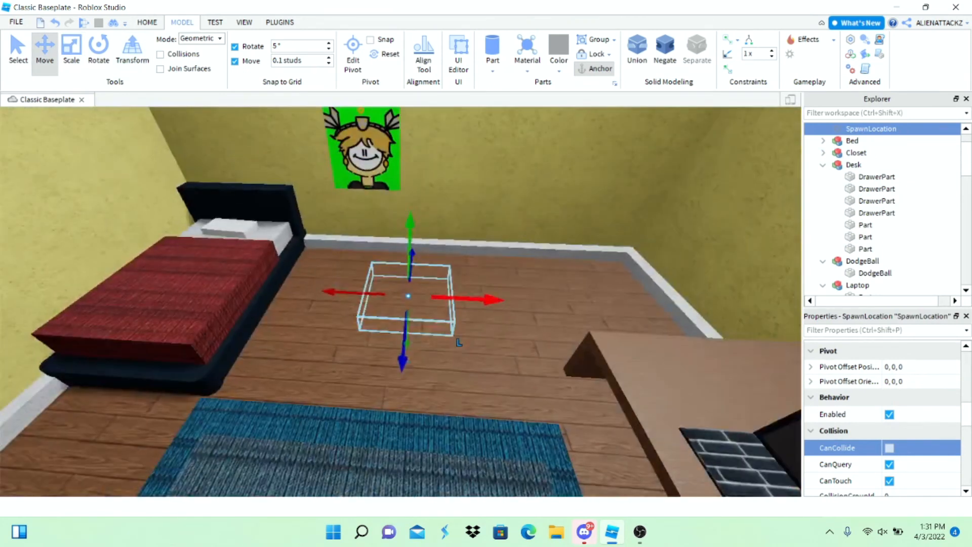
pyautogui.moveTo(400, 302); pyautogui.dragTo(435, 264, button='right')
pyautogui.scroll(-4, 401, 301)
pyautogui.click(400, 202)
pyautogui.moveTo(400, 302); pyautogui.dragTo(355, 364, button='right')
pyautogui.scroll(-6, 400, 301)
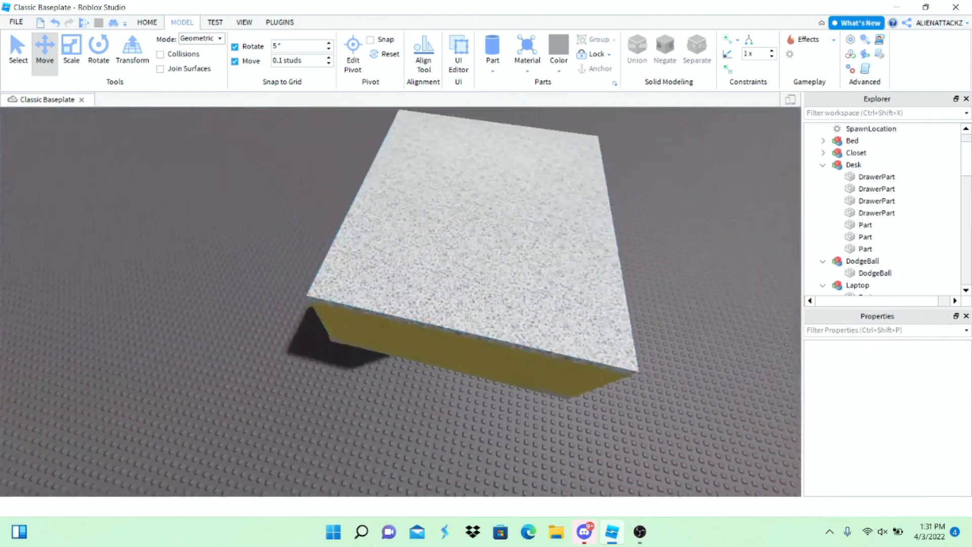
pyautogui.moveTo(400, 301); pyautogui.dragTo(481, 291, button='right')
pyautogui.scroll(8, 400, 301)
pyautogui.moveTo(400, 301); pyautogui.dragTo(389, 264, button='right')
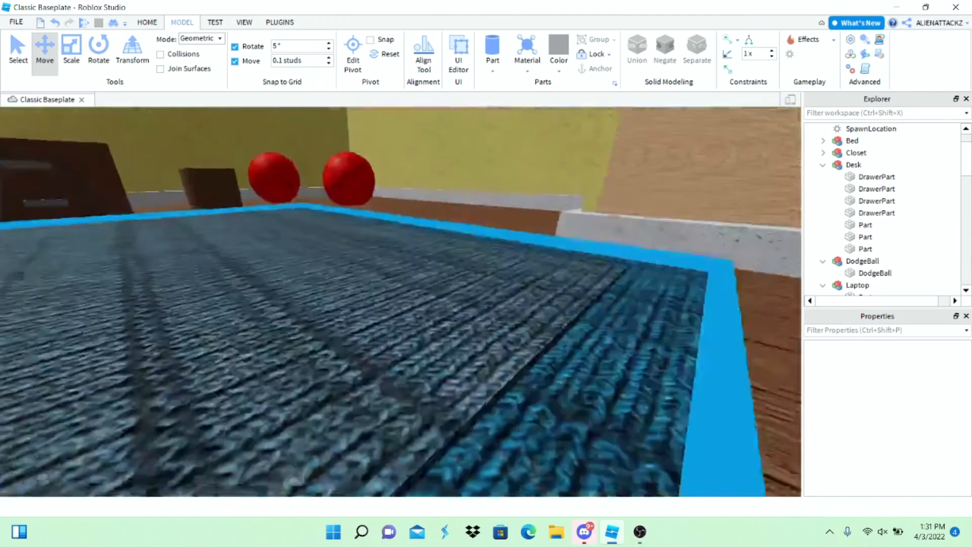
# Step: Select the closet's doors, handles and body together and turn off their CastShadow property
pyautogui.click(518, 191)
pyautogui.press('f')
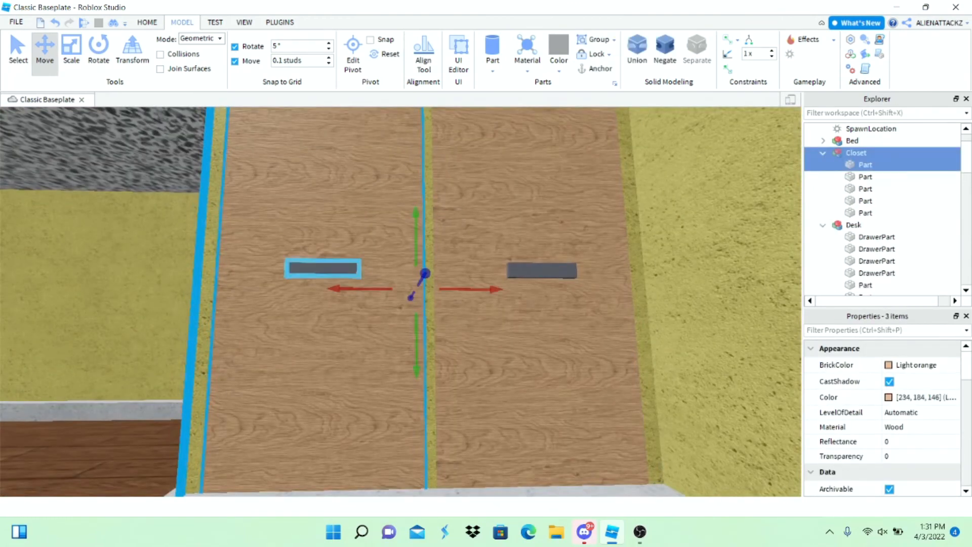
pyautogui.keyDown('ctrl'); pyautogui.click(542, 270); pyautogui.keyUp('ctrl')
pyautogui.keyDown('ctrl'); pyautogui.click(647, 460); pyautogui.keyUp('ctrl')
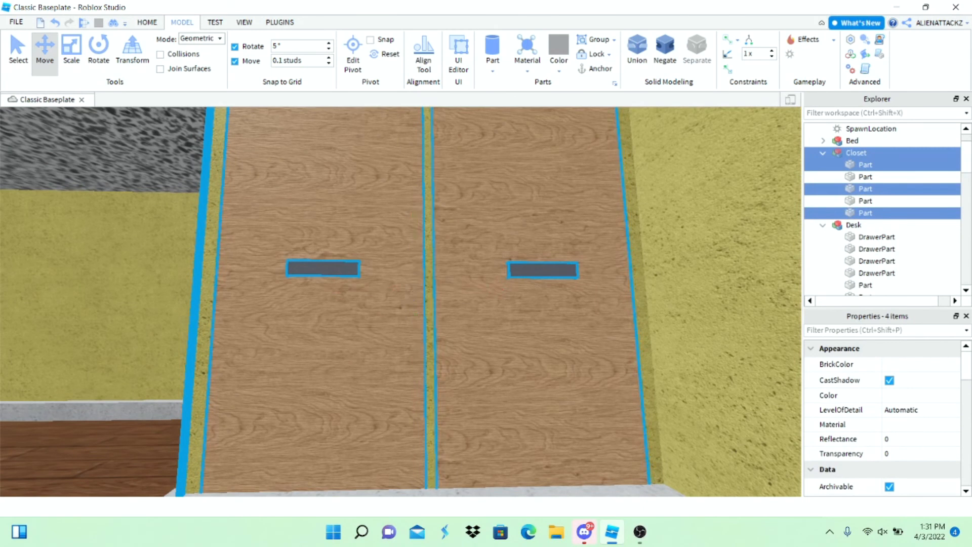
pyautogui.moveTo(647, 459); pyautogui.dragTo(648, 411, button='right')
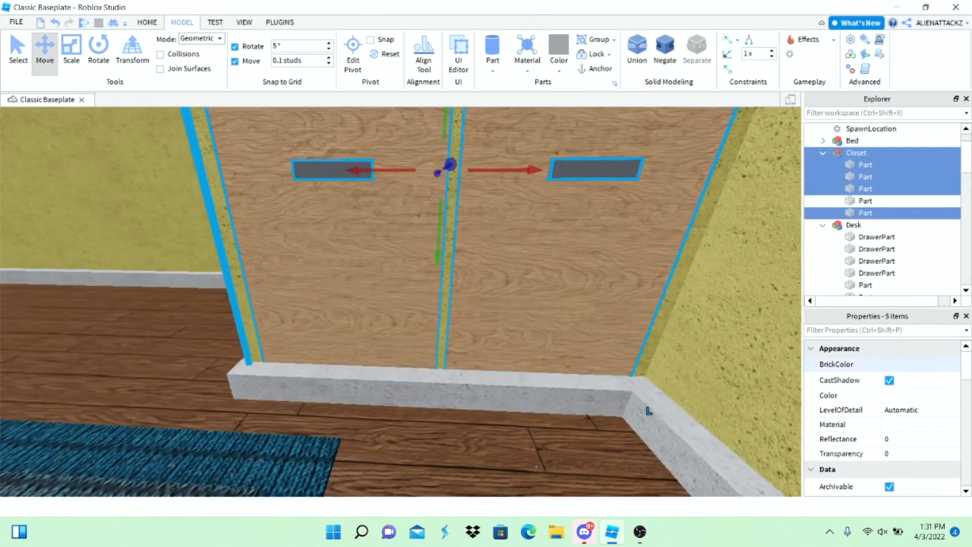
pyautogui.click(889, 379)
pyautogui.press('f')
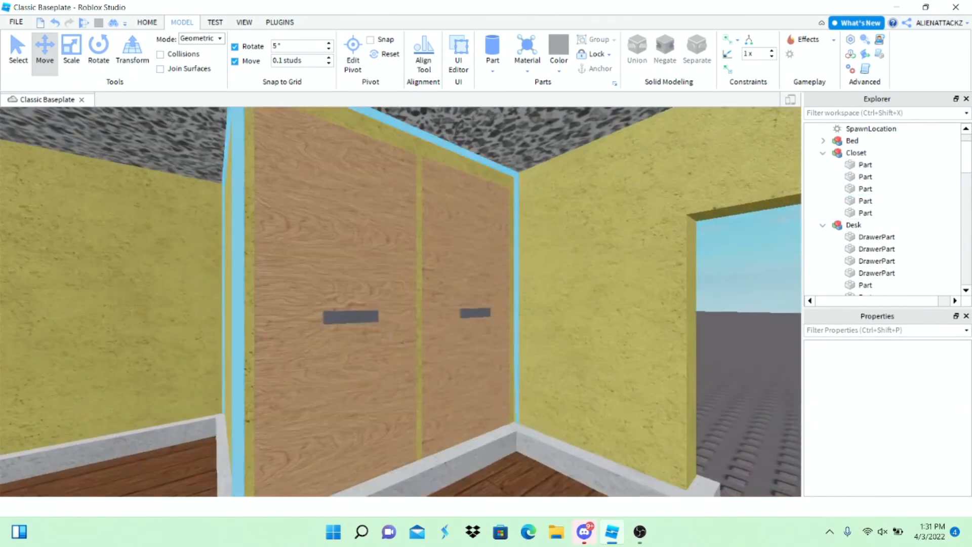
# Step: Check the CastShadow setting of the baseboard in front of the closet
pyautogui.click(548, 471)
pyautogui.scroll(-10, 880, 418)
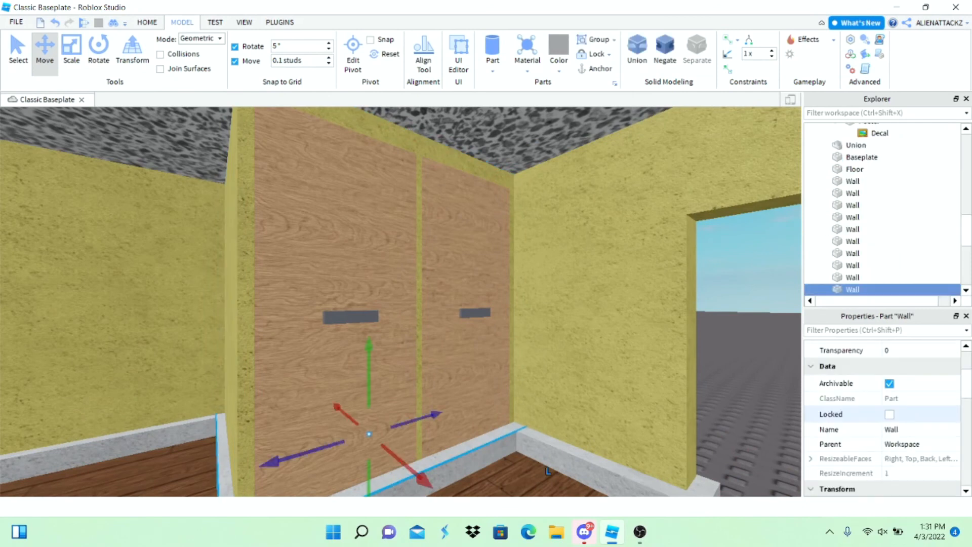
pyautogui.scroll(10, 881, 418)
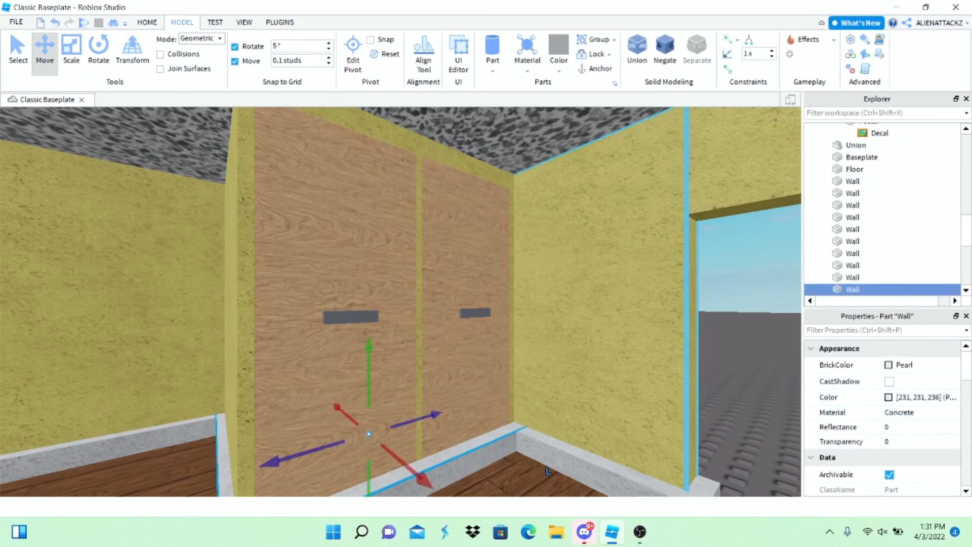
pyautogui.scroll(-5, 548, 471)
pyautogui.moveTo(548, 471); pyautogui.dragTo(456, 470, button='right')
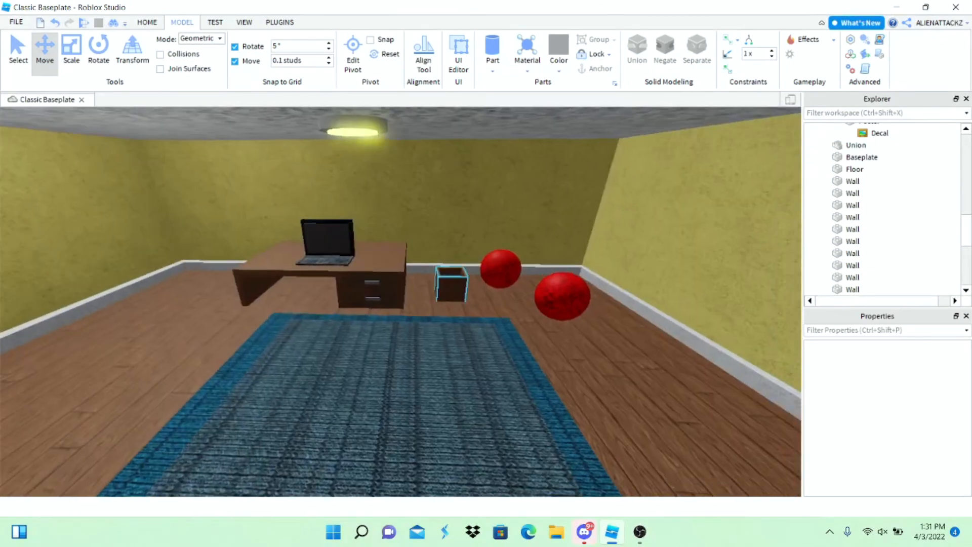
pyautogui.press('a')
pyautogui.click(355, 274)
pyautogui.scroll(-15, 400, 302)
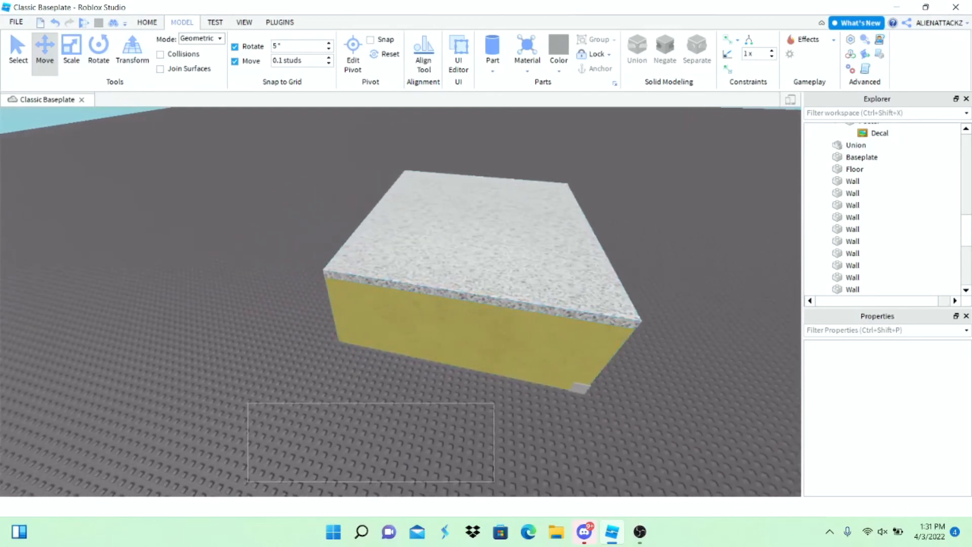
pyautogui.moveTo(692, 352); pyautogui.dragTo(694, 115)
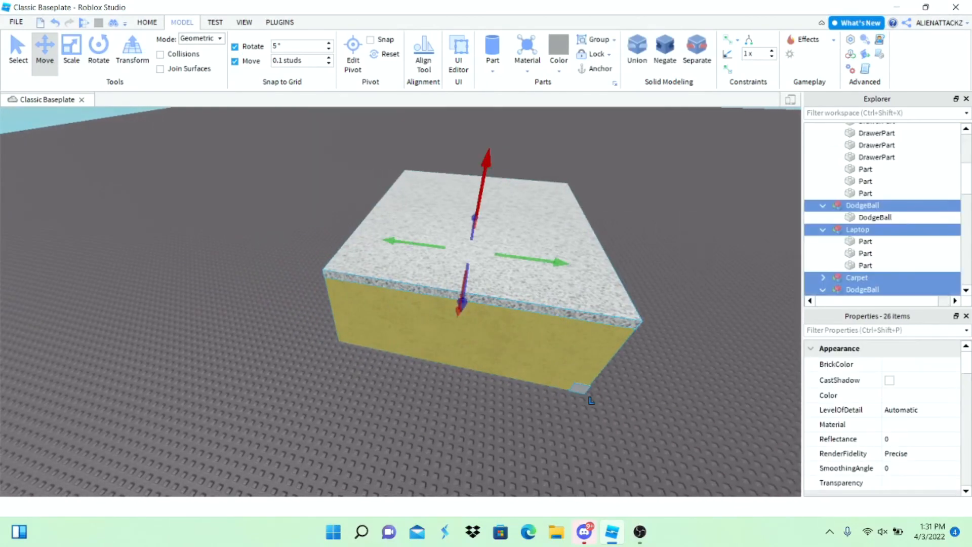
pyautogui.moveTo(694, 115); pyautogui.dragTo(694, 92, button='right')
pyautogui.press('d')
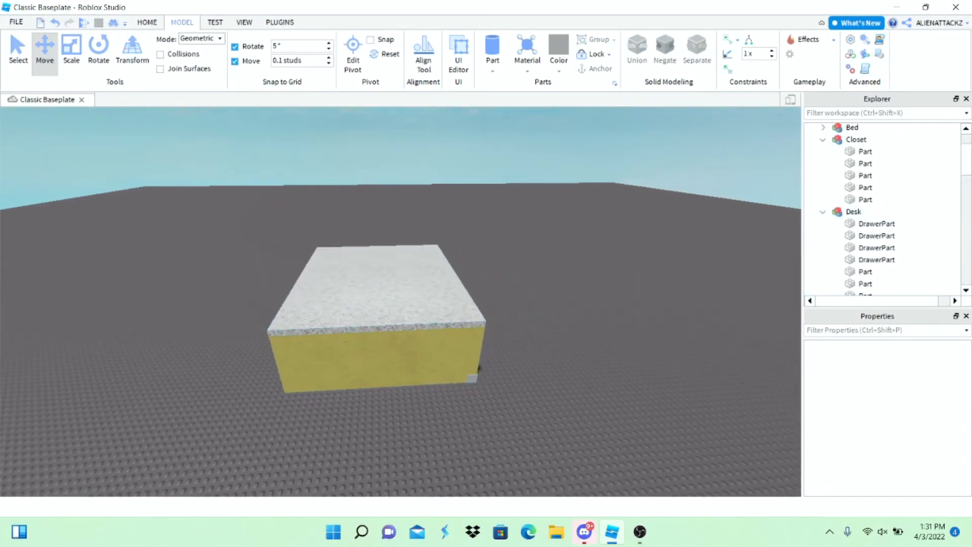
# Step: Select the entire bedroom with all its walls and furniture from above and group it into one model
pyautogui.scroll(3, 399, 302)
pyautogui.moveTo(400, 301); pyautogui.dragTo(399, 357, button='right')
pyautogui.scroll(-6, 399, 301)
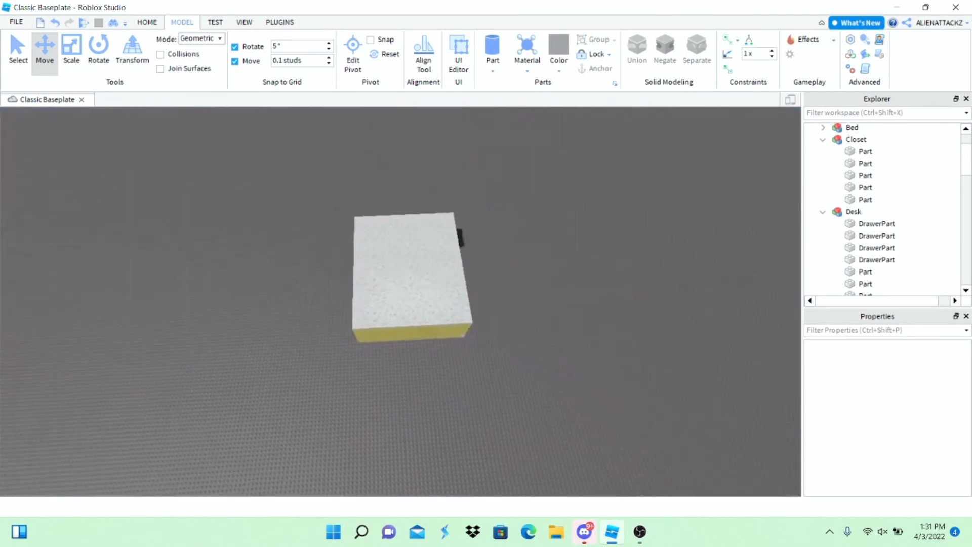
pyautogui.scroll(1, 400, 301)
pyautogui.moveTo(569, 291); pyautogui.dragTo(545, 313)
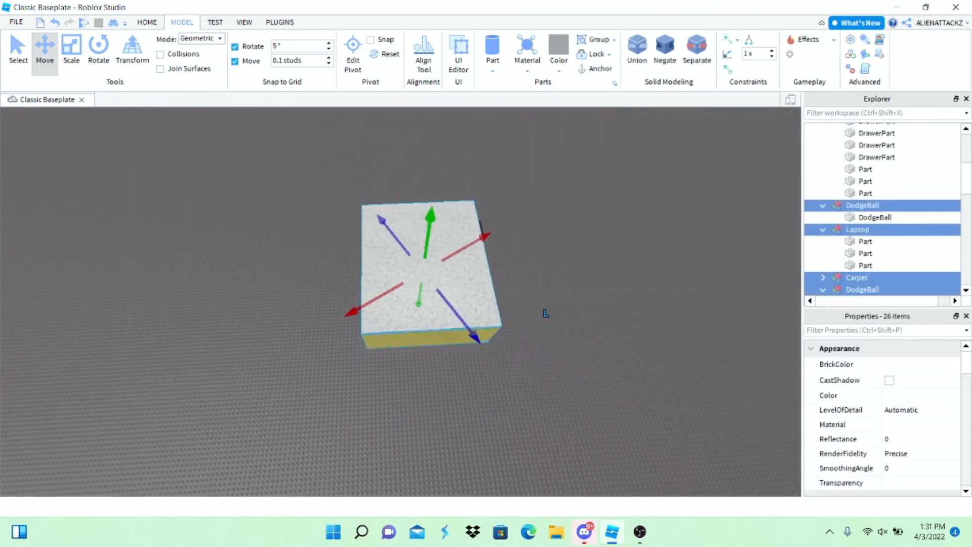
pyautogui.hotkey('ctrl', 'g')
pyautogui.scroll(1, 866, 188)
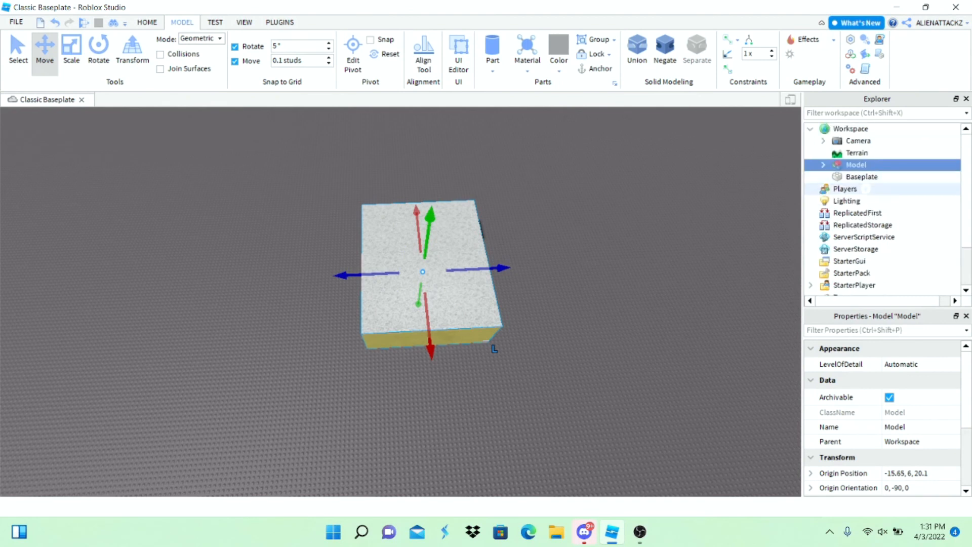
# Step: Review the contents of the new group and rename the model to Bedroom
pyautogui.click(823, 165)
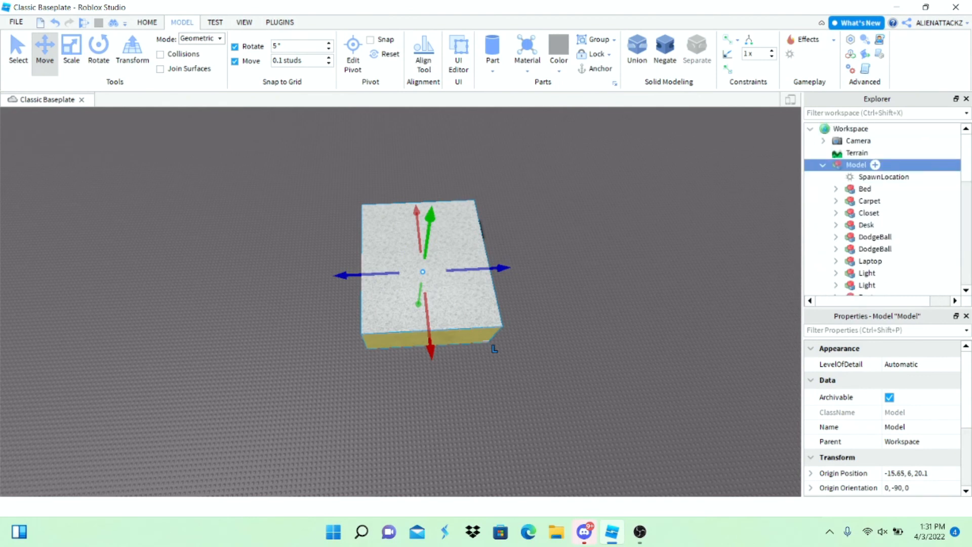
pyautogui.click(823, 165)
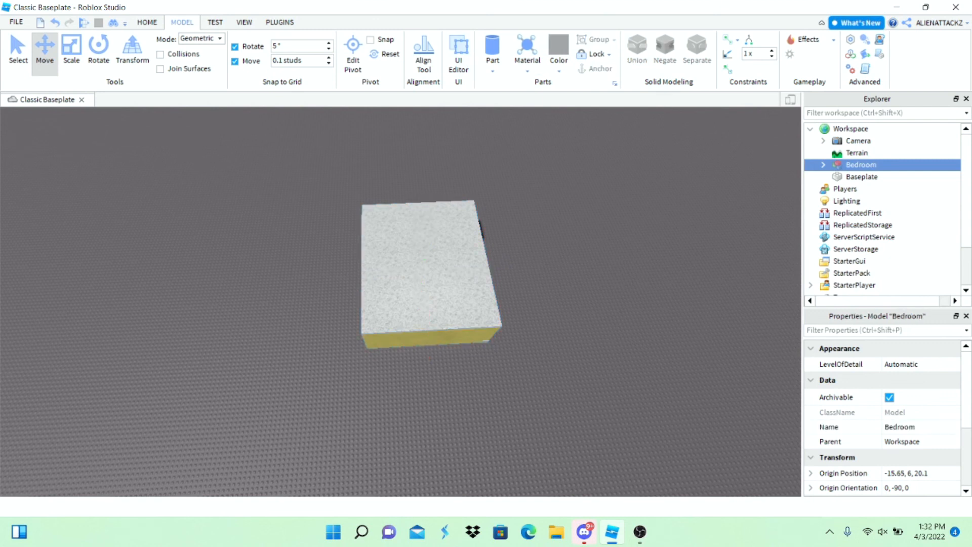
pyautogui.click(658, 289)
# Step: Go back inside the bedroom and select both red dodgeballs to check their properties and placement
pyautogui.scroll(5, 658, 289)
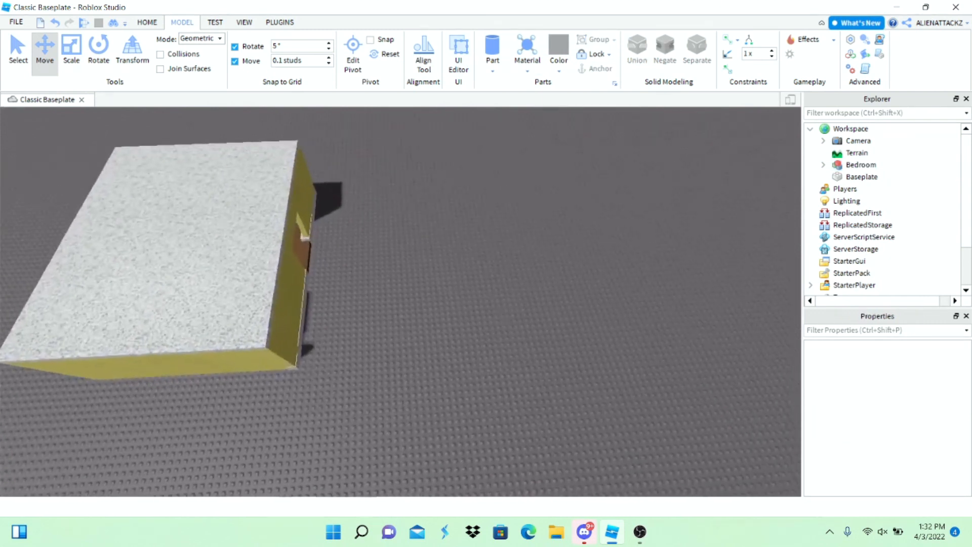
pyautogui.scroll(10, 401, 301)
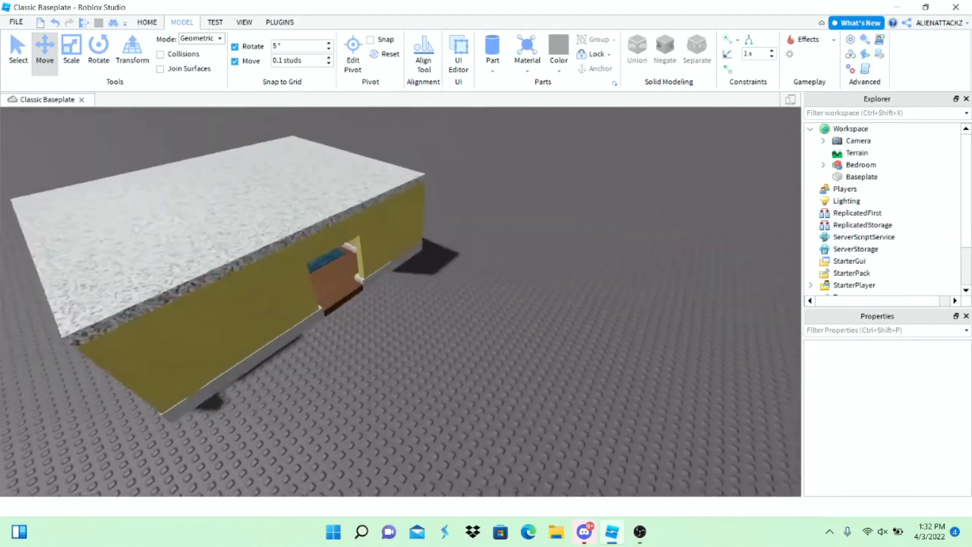
pyautogui.scroll(-5, 400, 302)
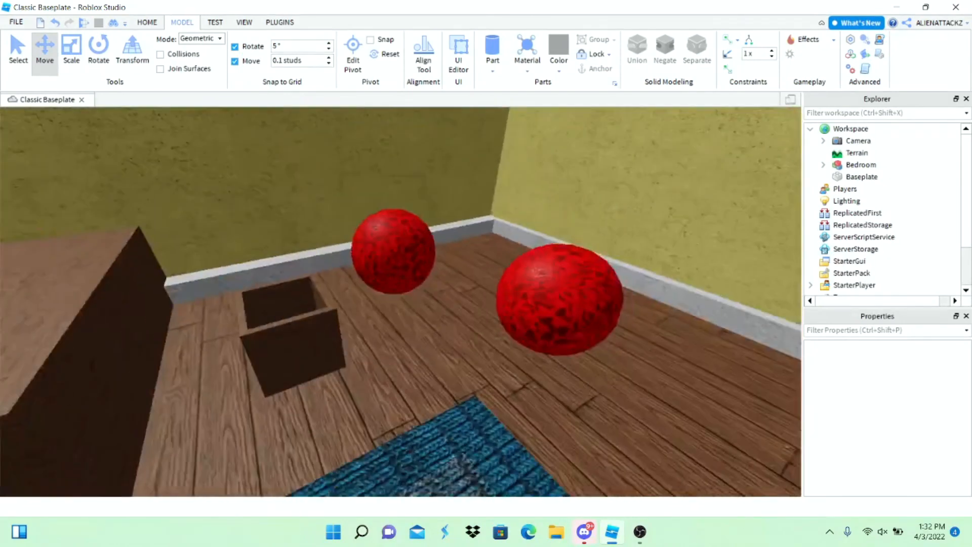
pyautogui.scroll(10, 401, 302)
pyautogui.scroll(-10, 401, 302)
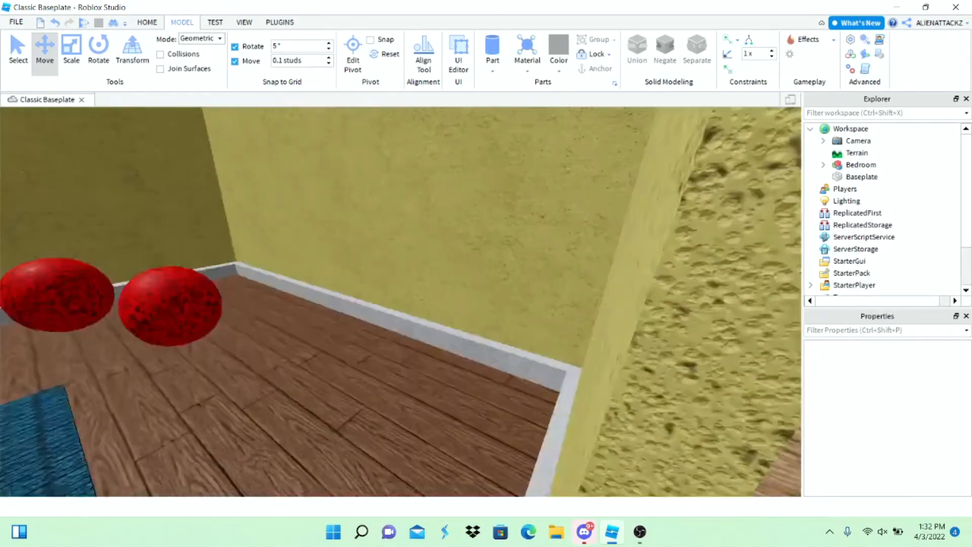
pyautogui.click(419, 304)
pyautogui.keyDown('ctrl'); pyautogui.click(310, 296); pyautogui.keyUp('ctrl')
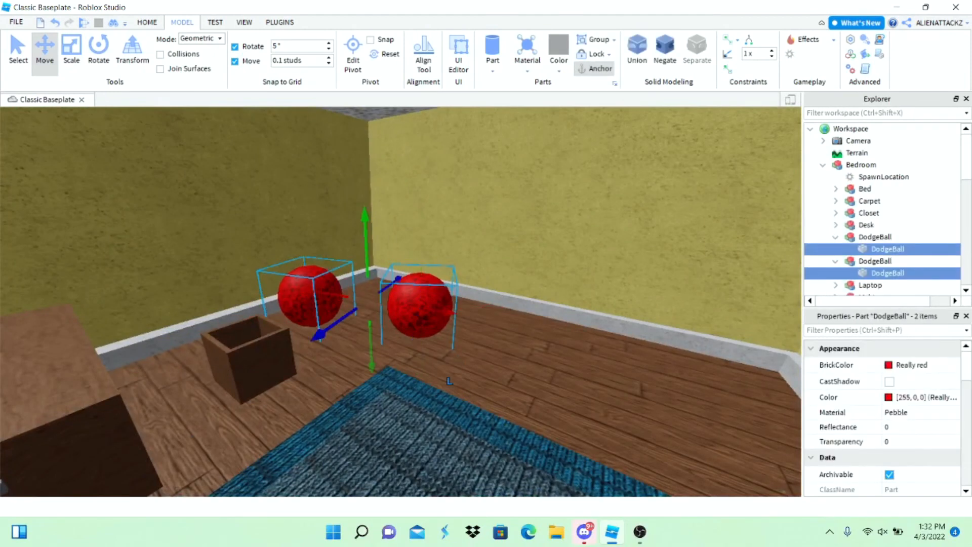
pyautogui.scroll(10, 449, 381)
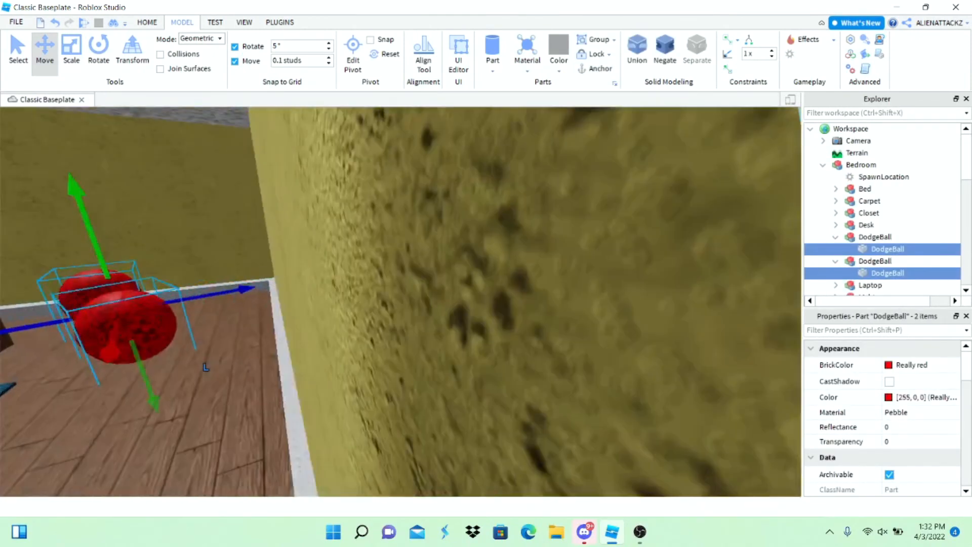
pyautogui.scroll(-8, 449, 381)
pyautogui.moveTo(450, 381); pyautogui.dragTo(450, 381, button='right')
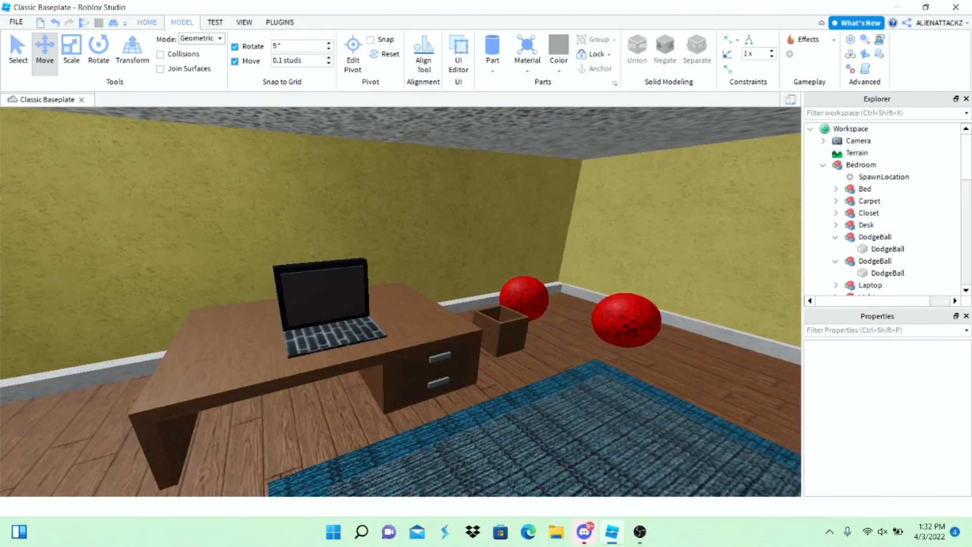
# Step: Start a play test and look around the bedroom from the avatar's spawn point
pyautogui.click(146, 22)
pyautogui.press('F5')
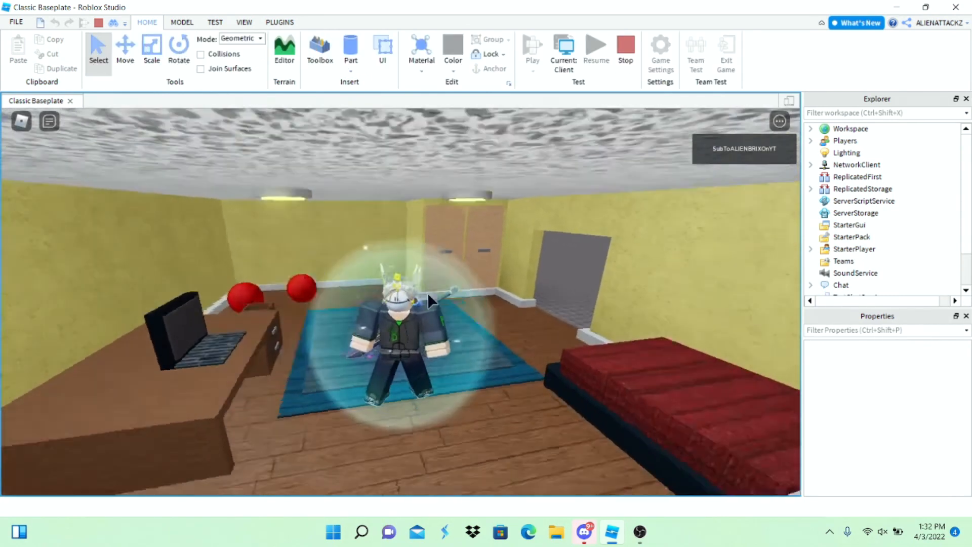
pyautogui.moveTo(427, 292); pyautogui.dragTo(480, 259, button='right')
pyautogui.moveTo(383, 363); pyautogui.dragTo(468, 337, button='right')
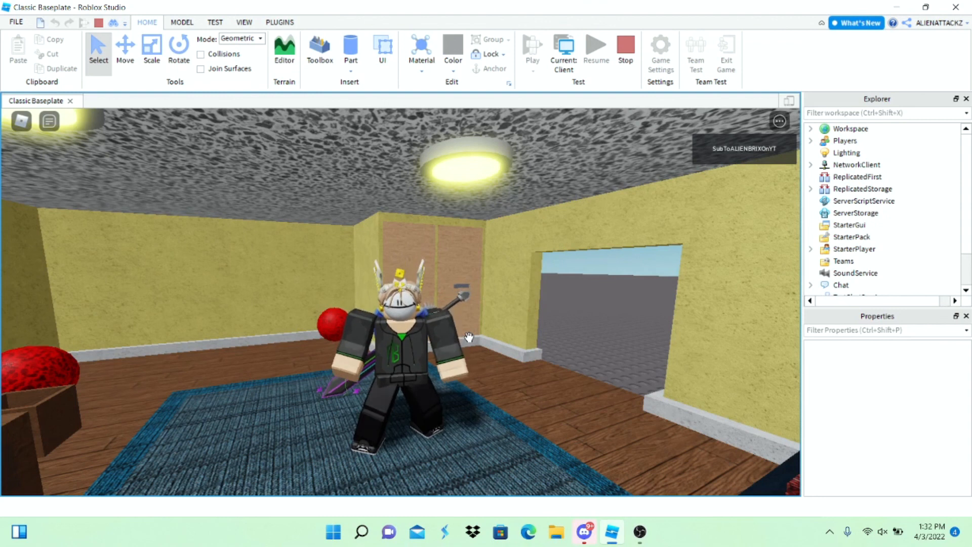
pyautogui.click(470, 339)
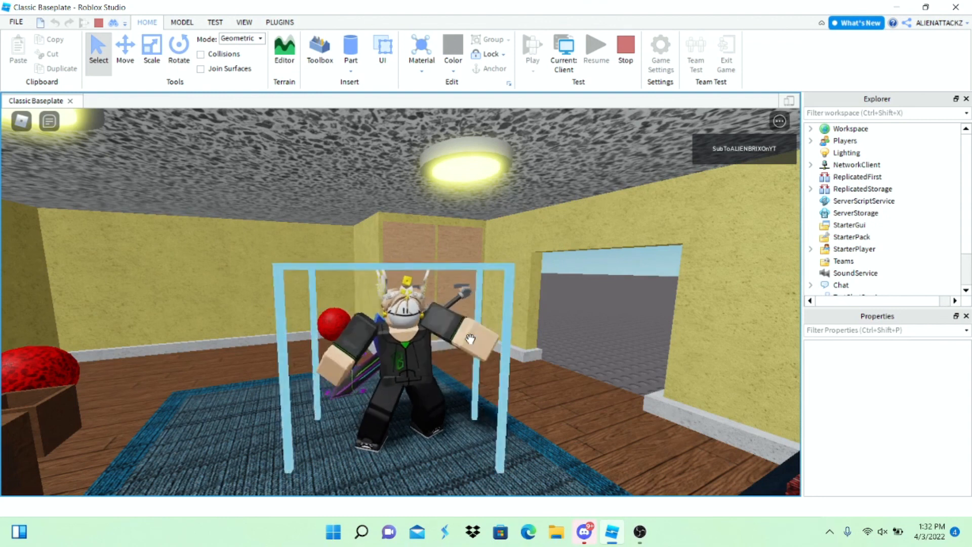